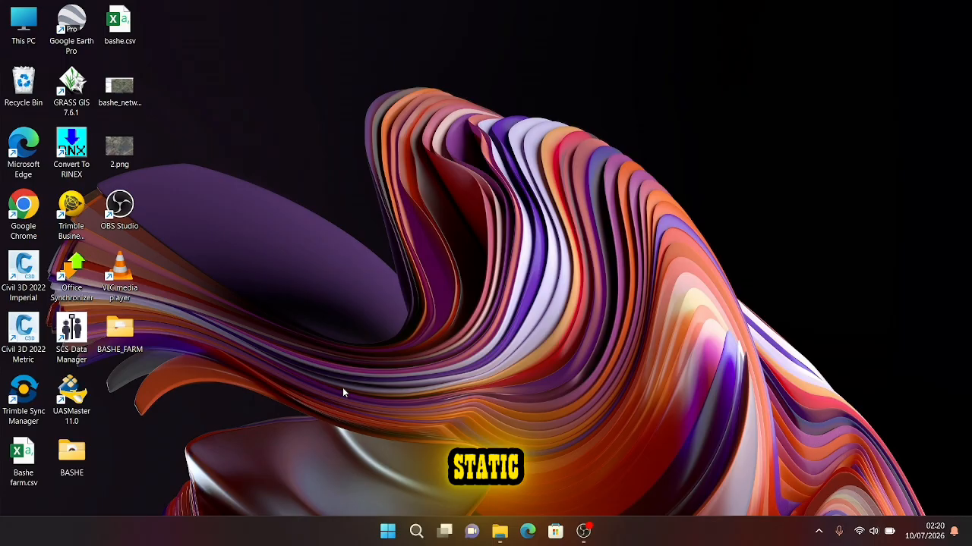
Step: Open the BASHE_FARM folder from the desktop in a maximized window
{"action": "double_click", "coordinate": [119, 334]}
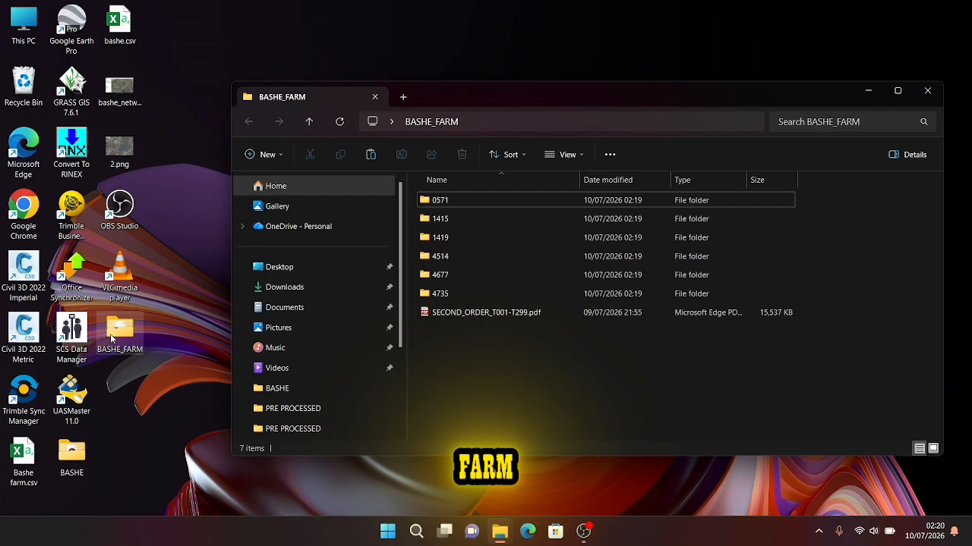
{"action": "left_click", "coordinate": [897, 91]}
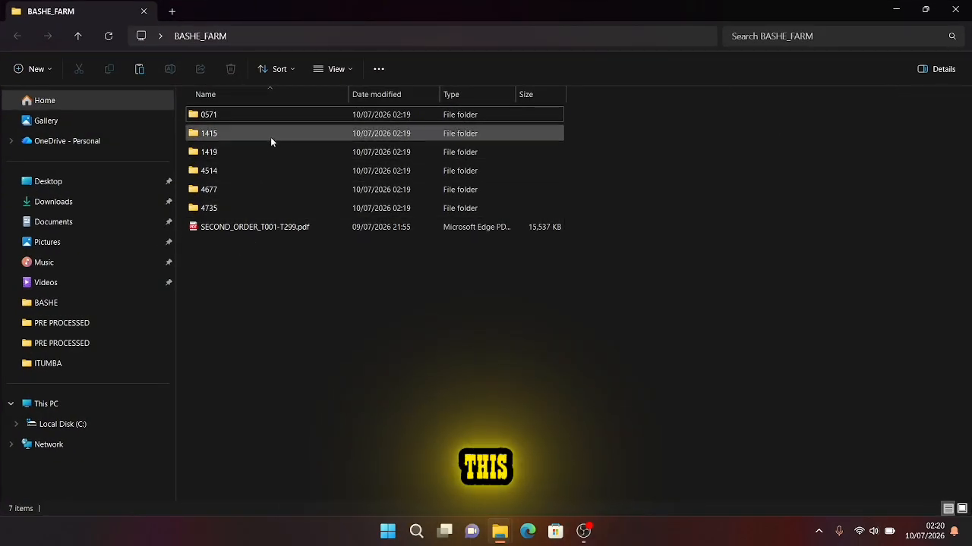
{"action": "left_click", "coordinate": [278, 230]}
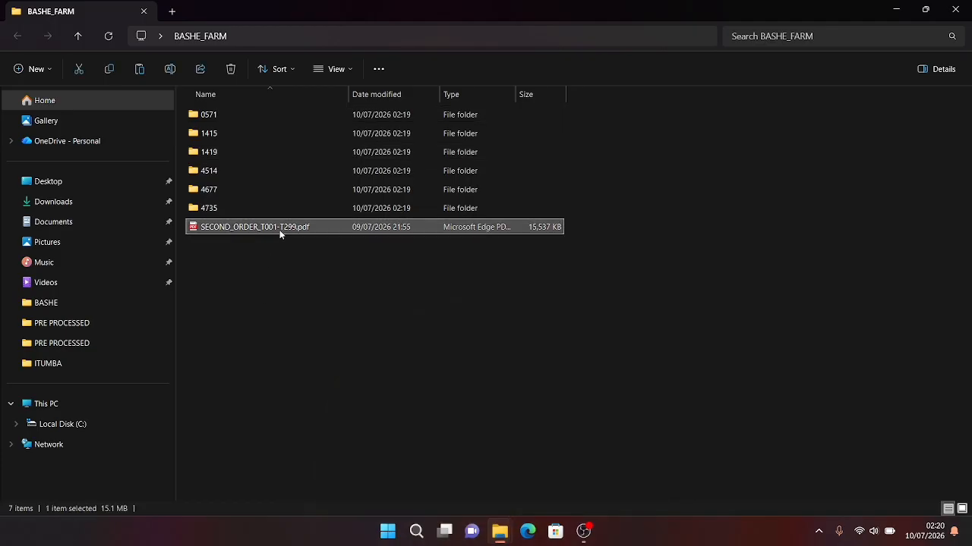
{"action": "left_click", "coordinate": [263, 122]}
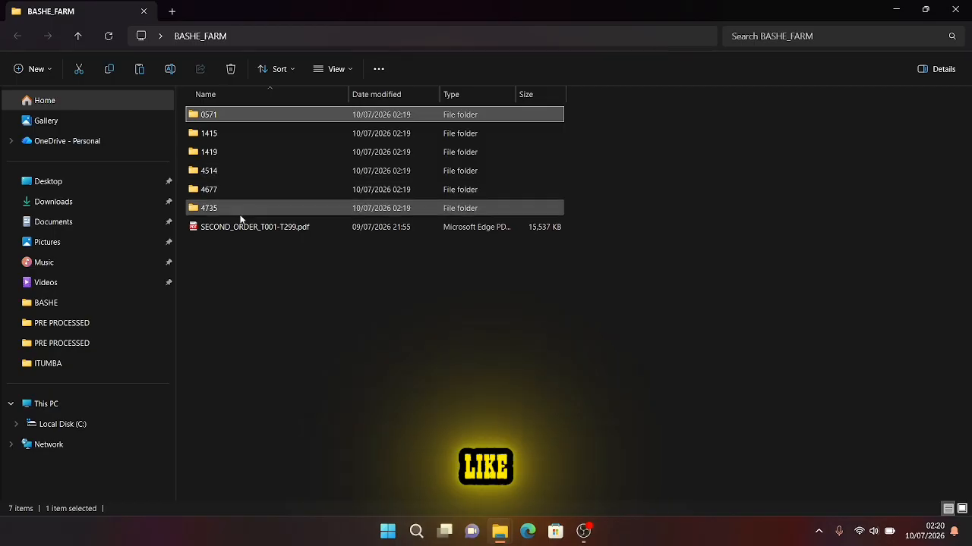
{"action": "double_click", "coordinate": [288, 115]}
{"action": "left_click", "coordinate": [269, 119]}
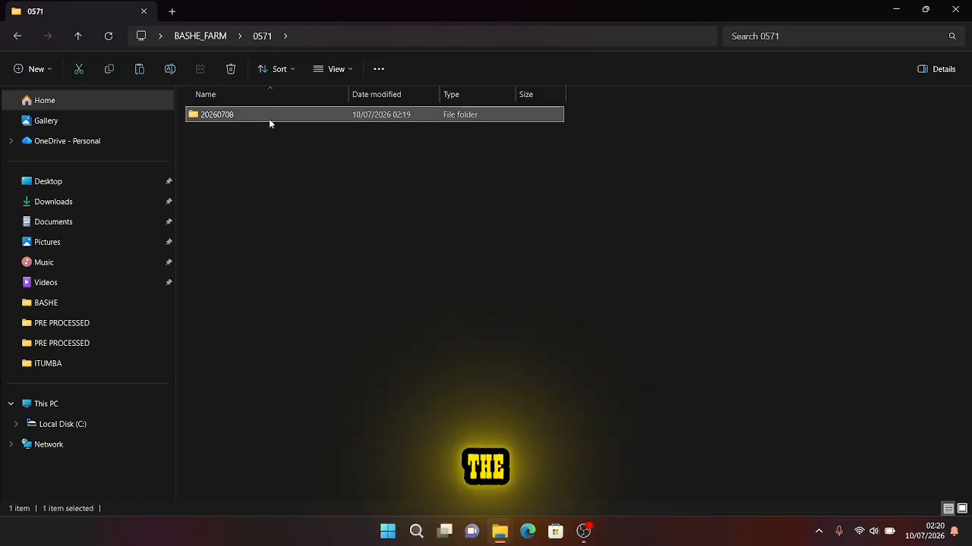
{"action": "double_click", "coordinate": [269, 119]}
{"action": "double_click", "coordinate": [261, 115]}
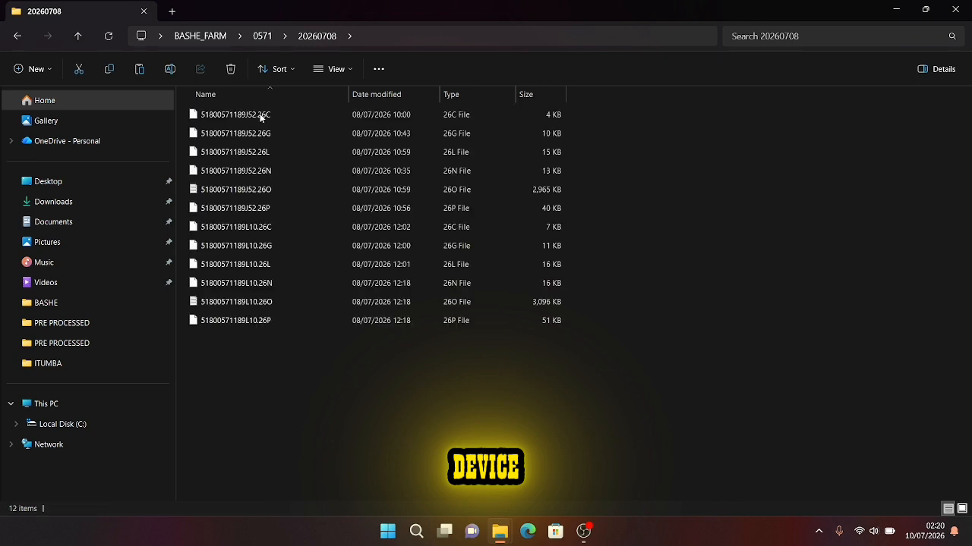
{"action": "left_click", "coordinate": [276, 301]}
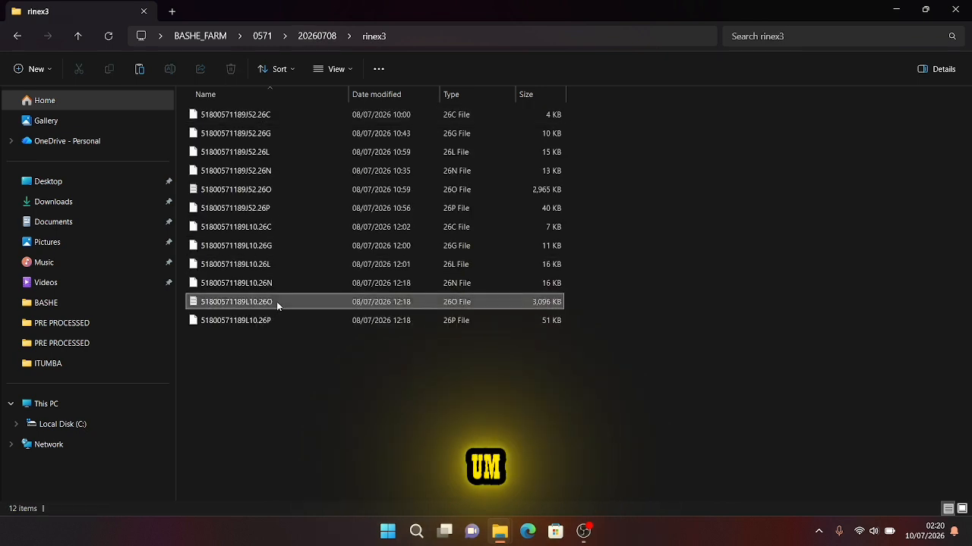
{"action": "left_click", "coordinate": [307, 189], "text": "ctrl"}
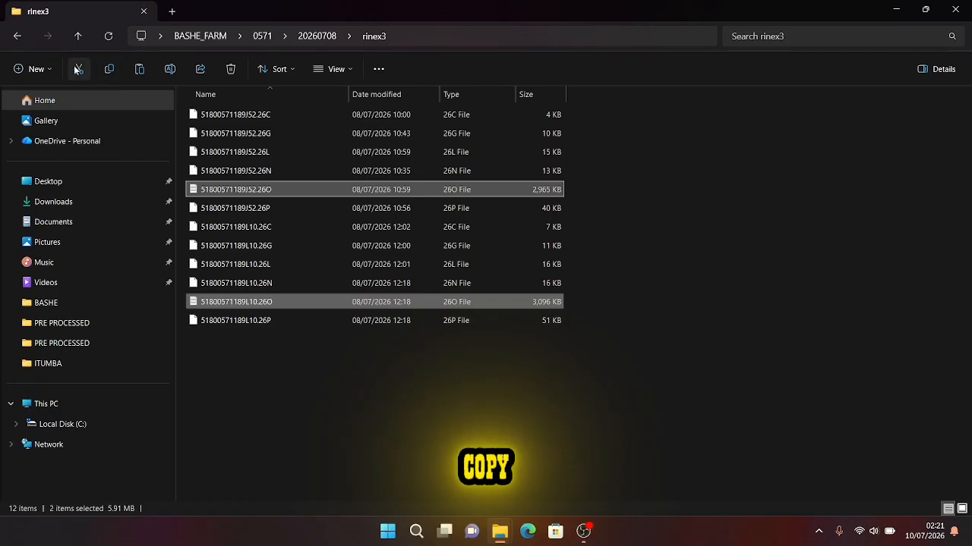
{"action": "left_click", "coordinate": [109, 70]}
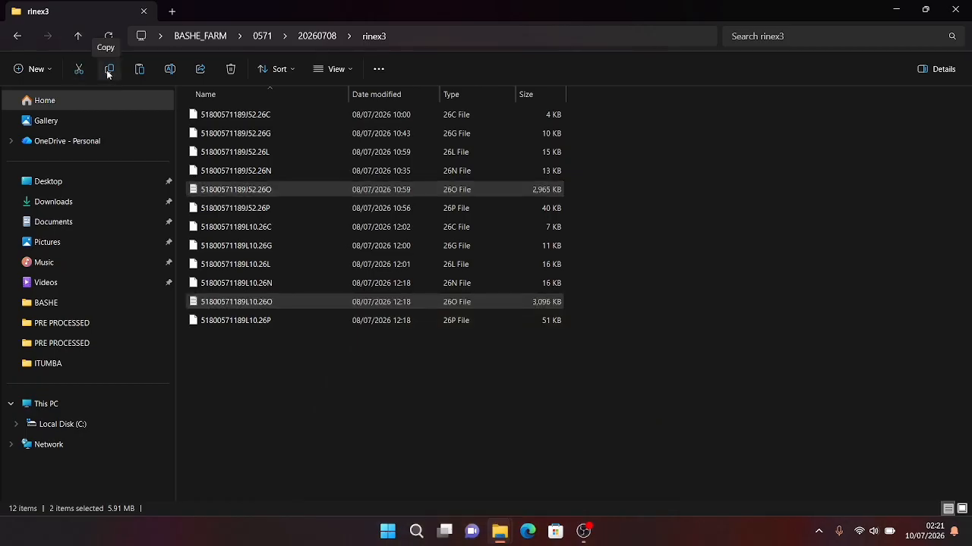
Step: Return to the BASHE_FARM folder and paste the two copied observation files there
{"action": "left_click", "coordinate": [81, 37]}
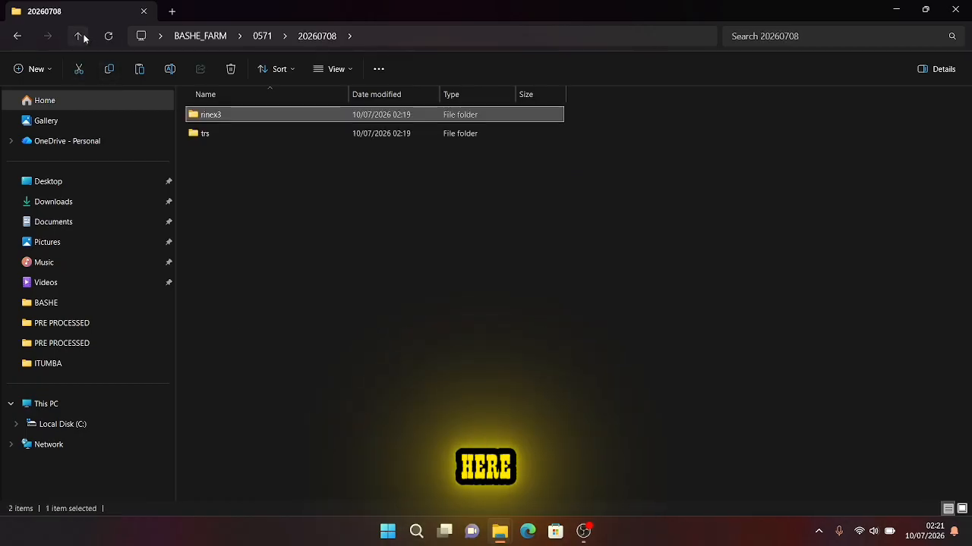
{"action": "left_click", "coordinate": [82, 37]}
{"action": "left_click", "coordinate": [82, 36]}
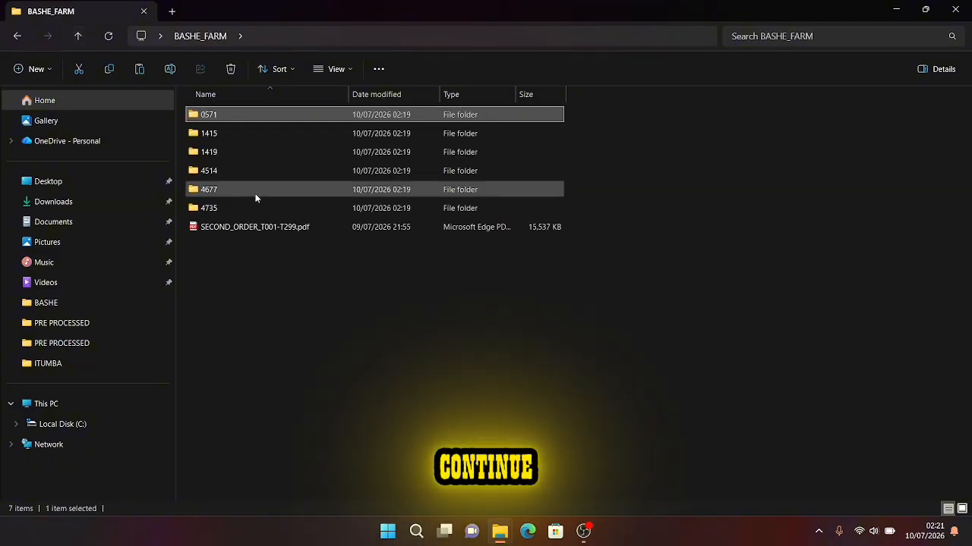
{"action": "left_click", "coordinate": [303, 300]}
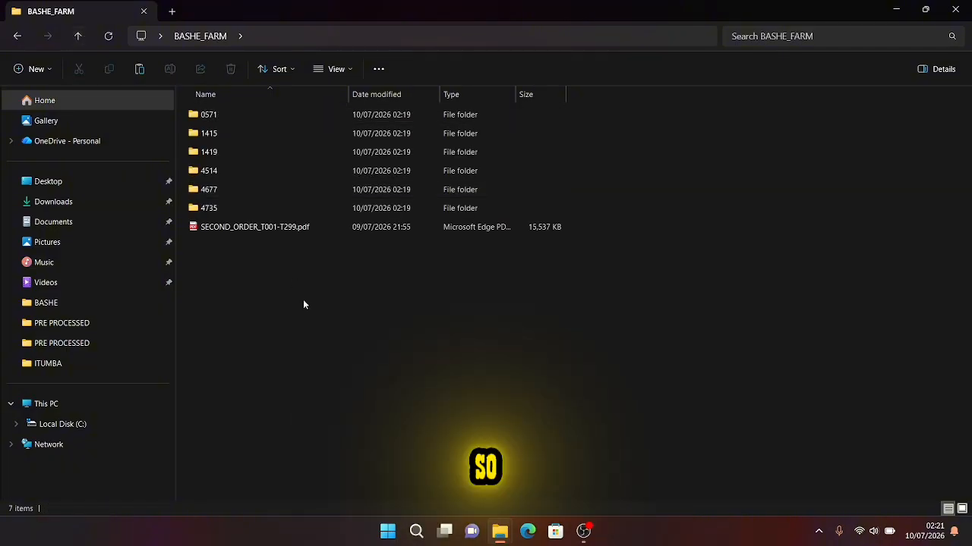
{"action": "left_click", "coordinate": [140, 68]}
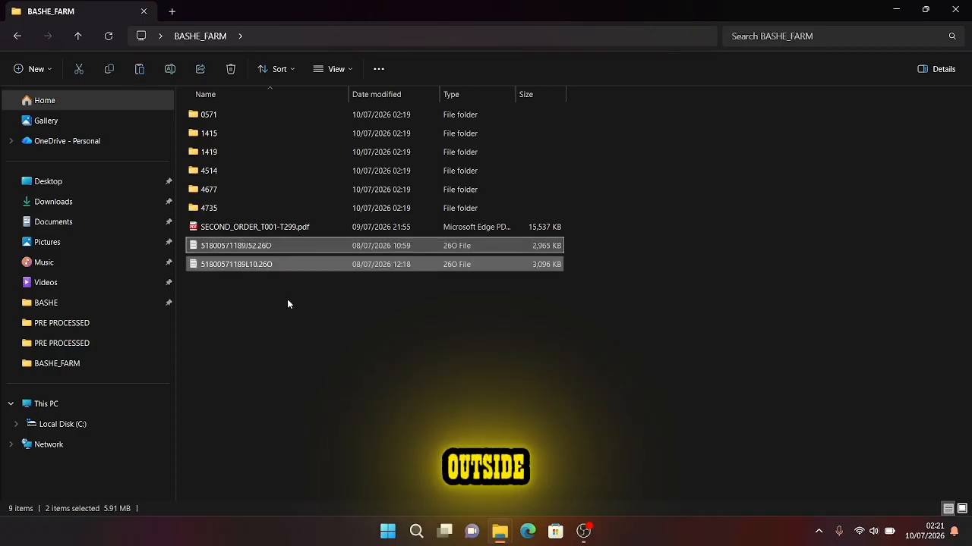
{"action": "left_click", "coordinate": [319, 247]}
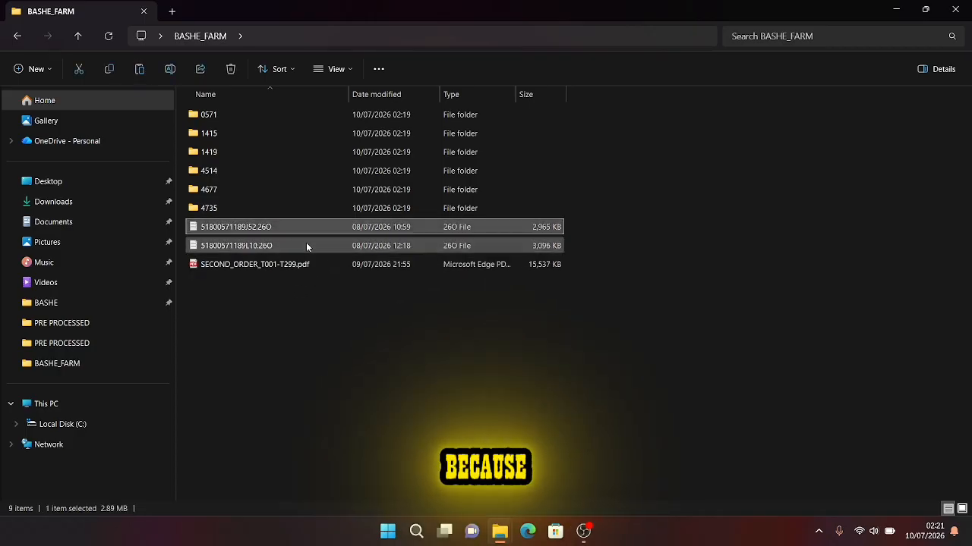
{"action": "left_click", "coordinate": [249, 116]}
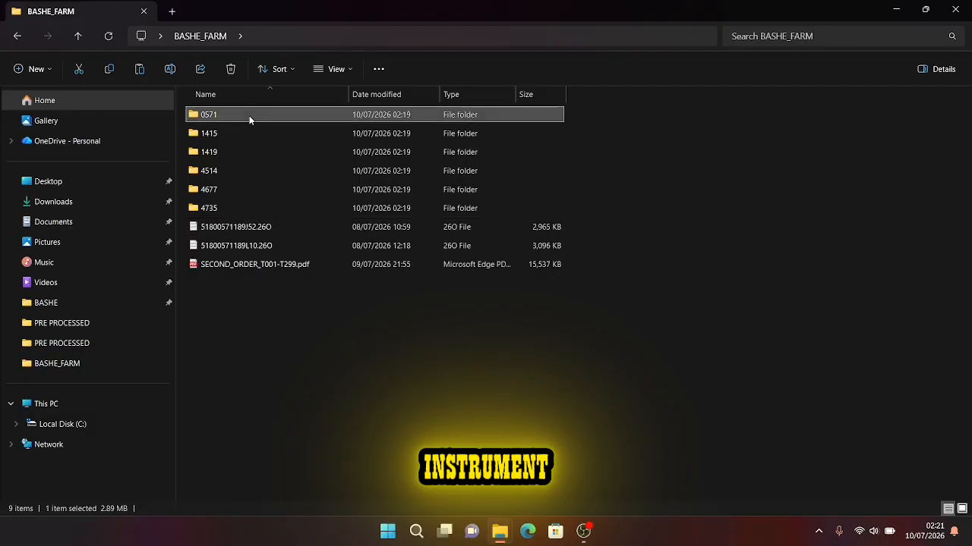
{"action": "double_click", "coordinate": [286, 226]}
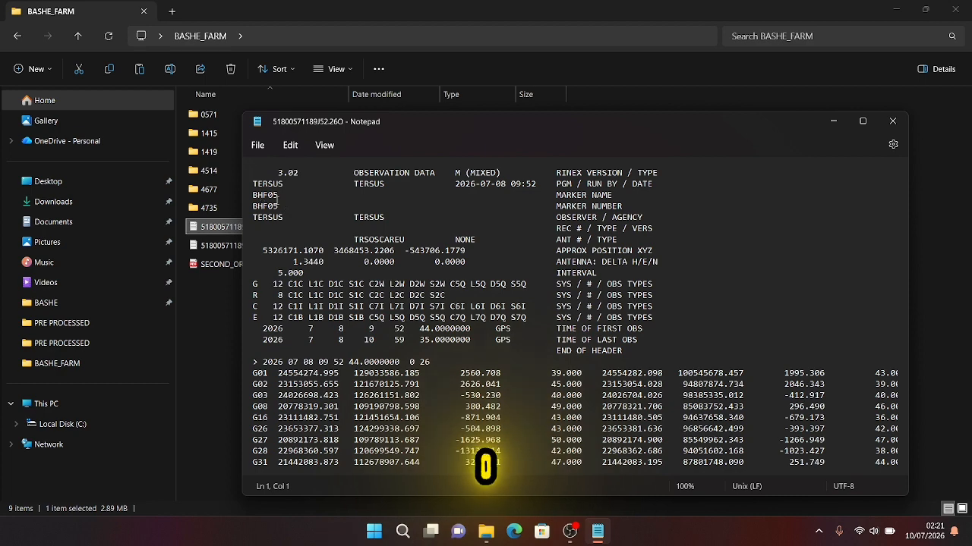
{"action": "left_click_drag", "start_coordinate": [280, 194], "coordinate": [248, 196]}
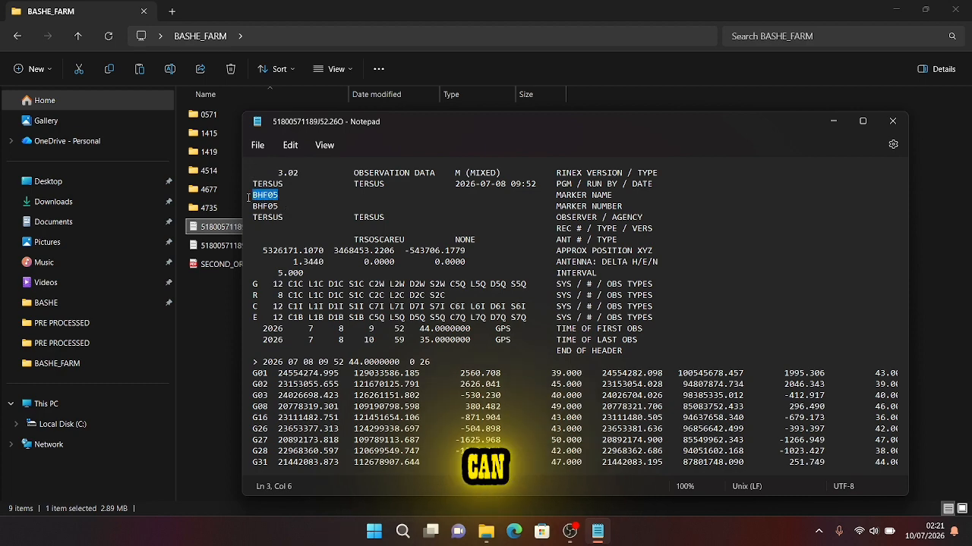
{"action": "left_click", "coordinate": [893, 123]}
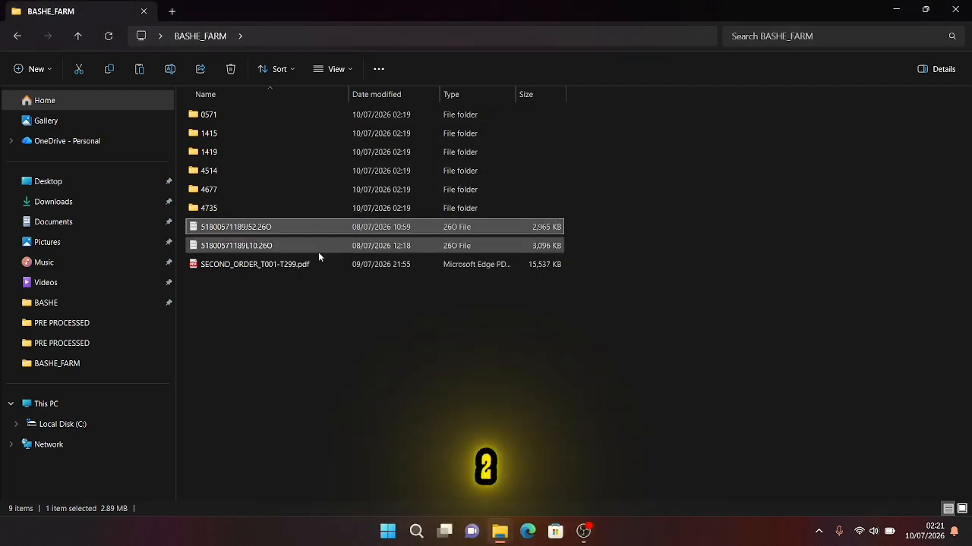
{"action": "double_click", "coordinate": [313, 248]}
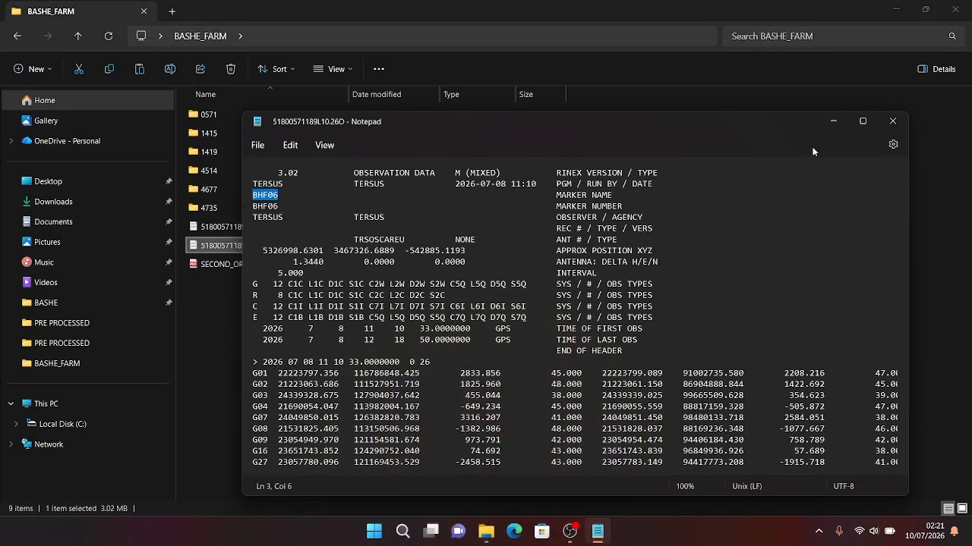
{"action": "left_click", "coordinate": [886, 124]}
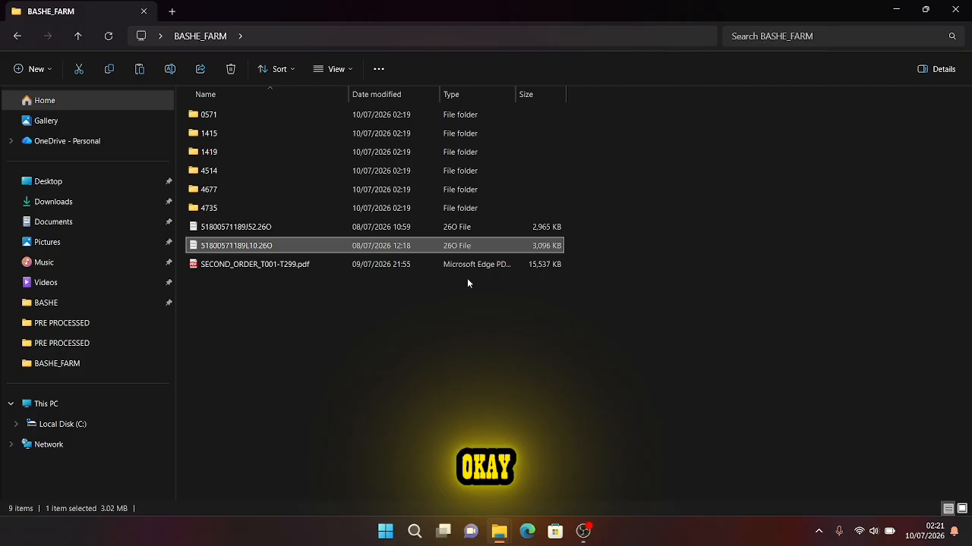
{"action": "left_click", "coordinate": [362, 322]}
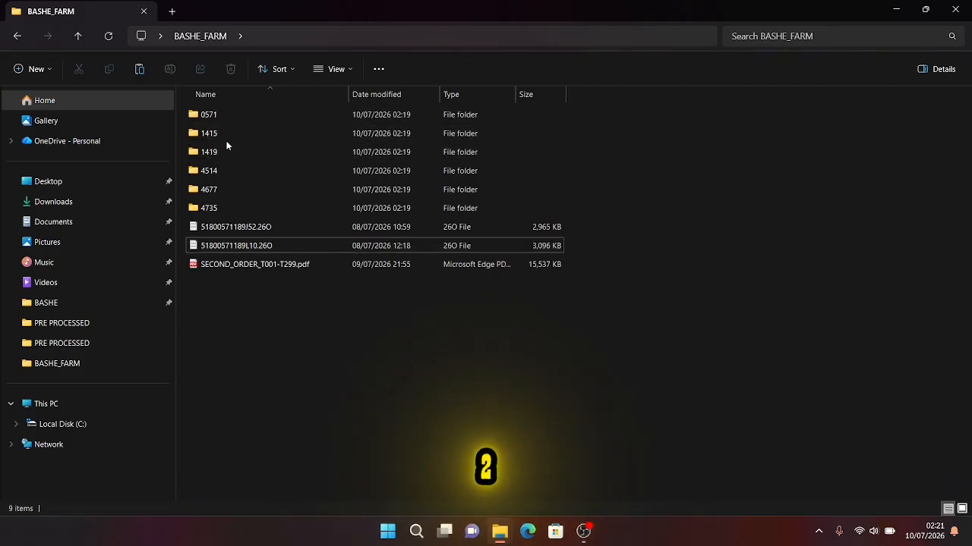
{"action": "left_click", "coordinate": [235, 137]}
{"action": "double_click", "coordinate": [237, 135]}
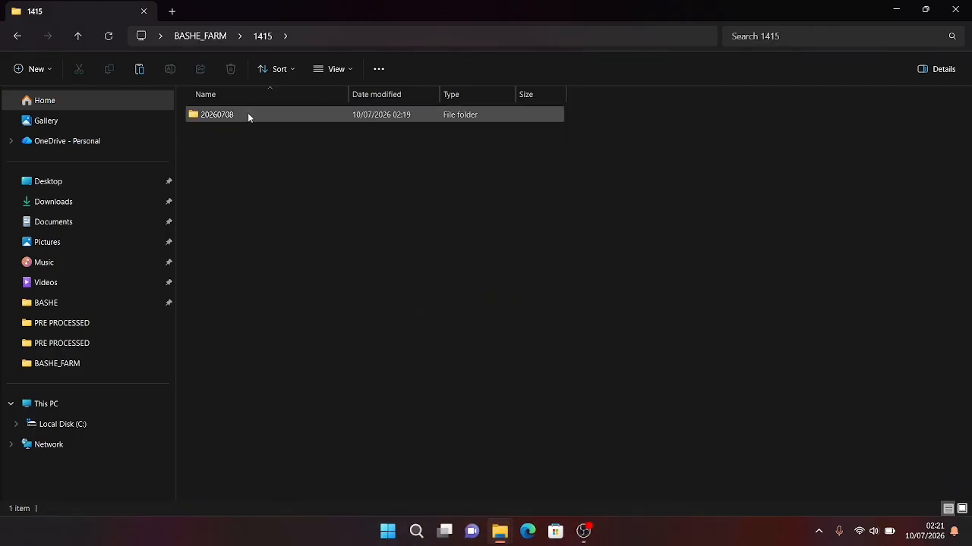
{"action": "double_click", "coordinate": [247, 113]}
{"action": "double_click", "coordinate": [247, 114]}
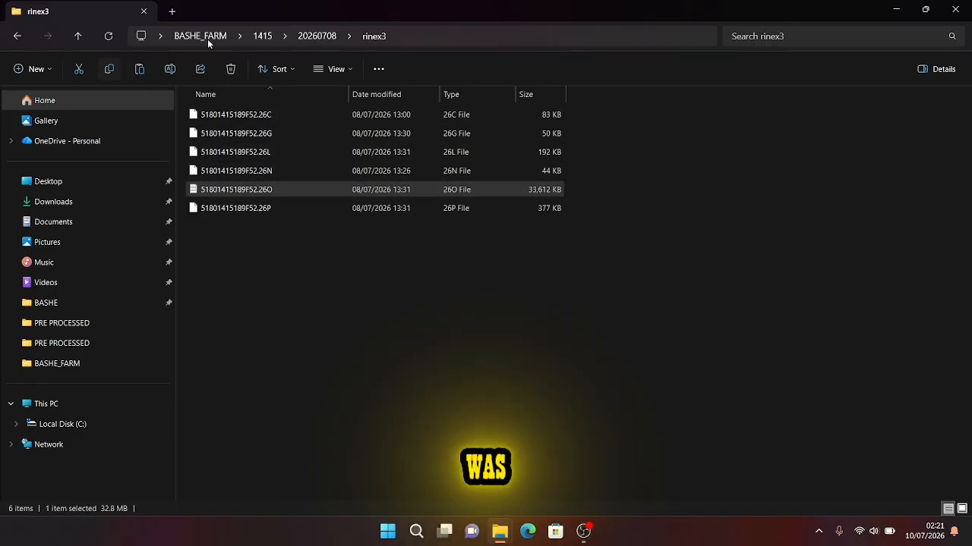
{"action": "left_click", "coordinate": [267, 42]}
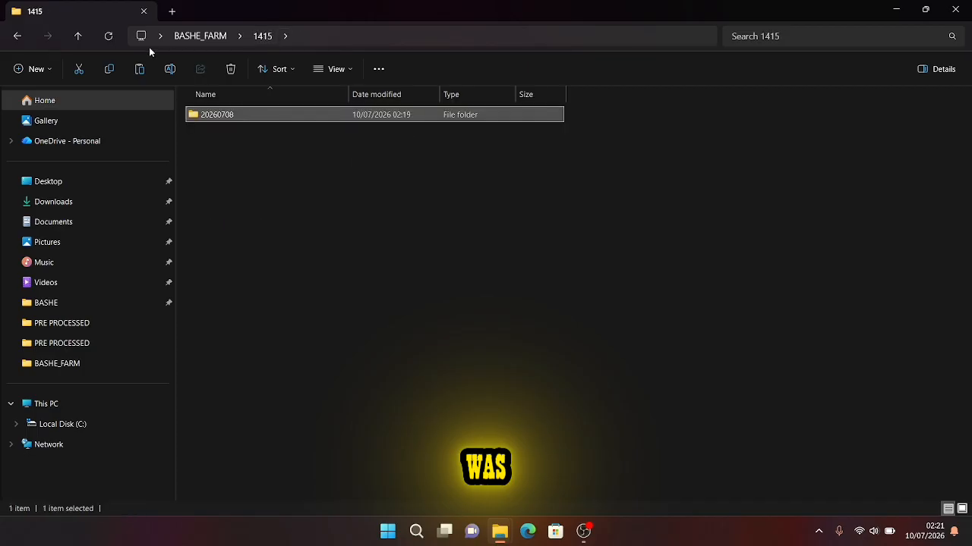
{"action": "left_click", "coordinate": [78, 36]}
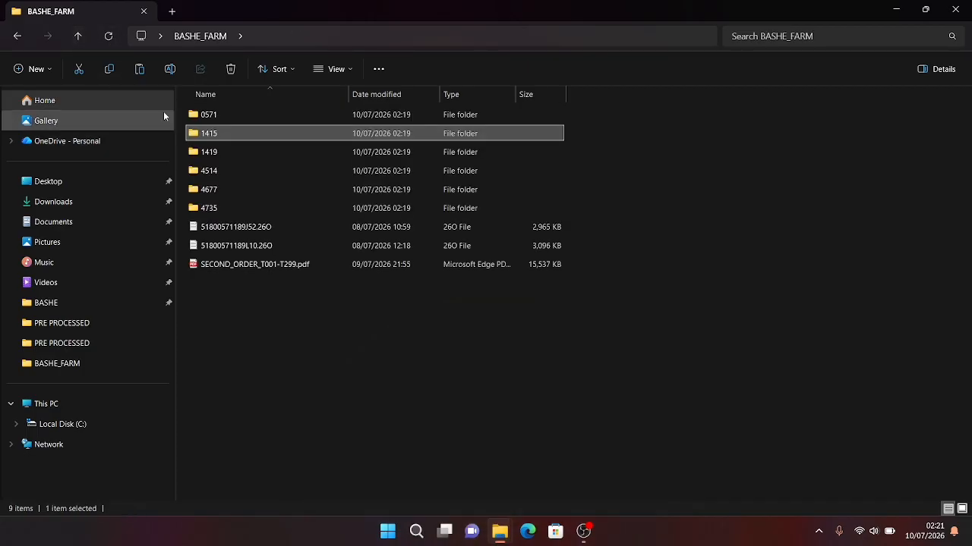
{"action": "left_click", "coordinate": [140, 70]}
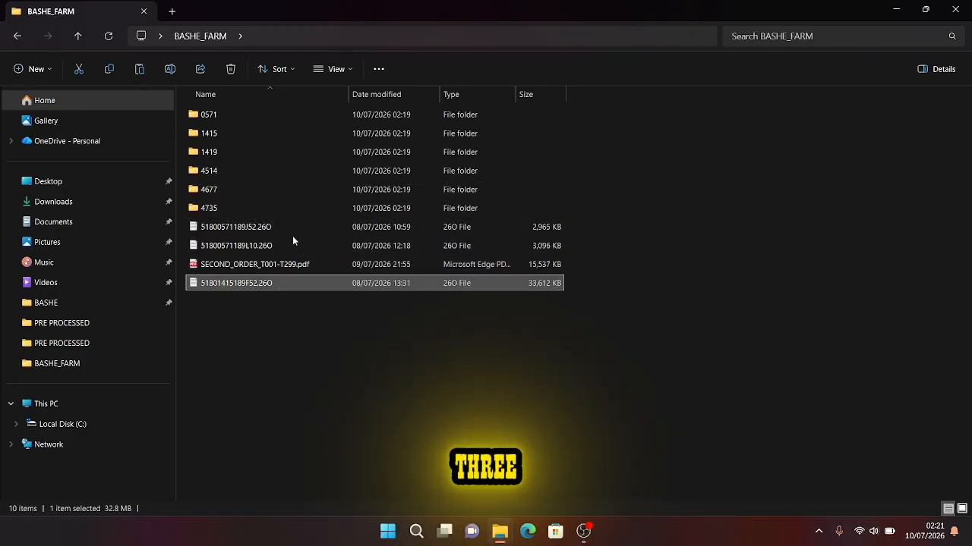
{"action": "double_click", "coordinate": [236, 154]}
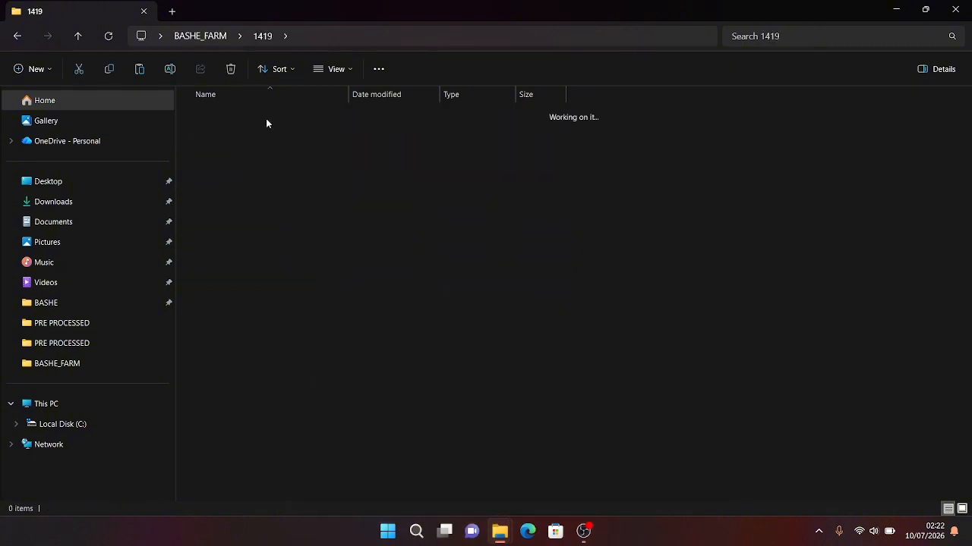
{"action": "double_click", "coordinate": [266, 120]}
{"action": "double_click", "coordinate": [266, 120]}
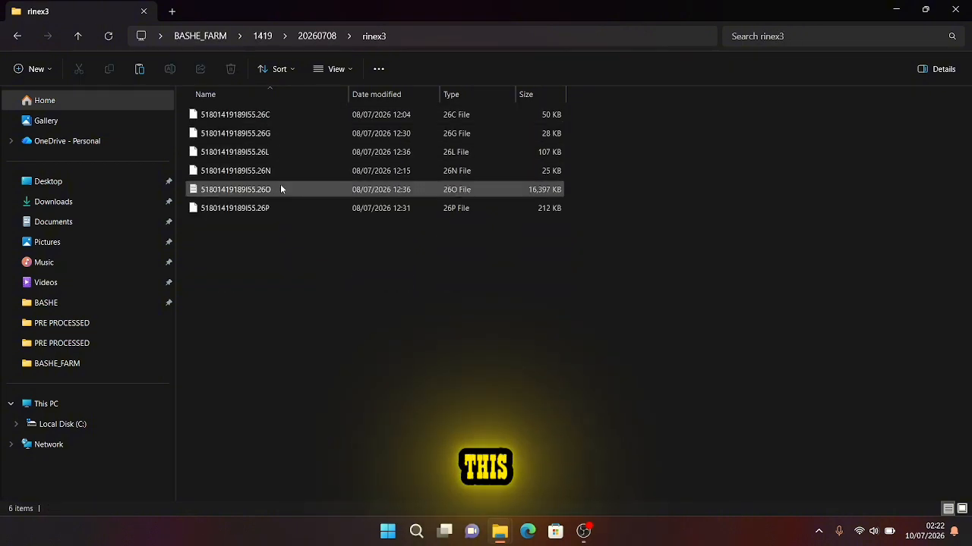
{"action": "left_click", "coordinate": [280, 186]}
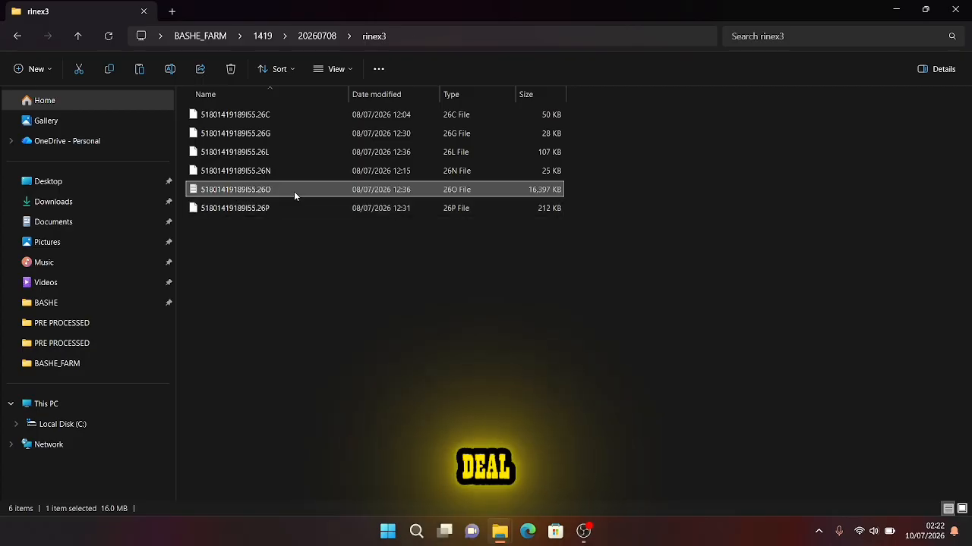
{"action": "left_click", "coordinate": [111, 70]}
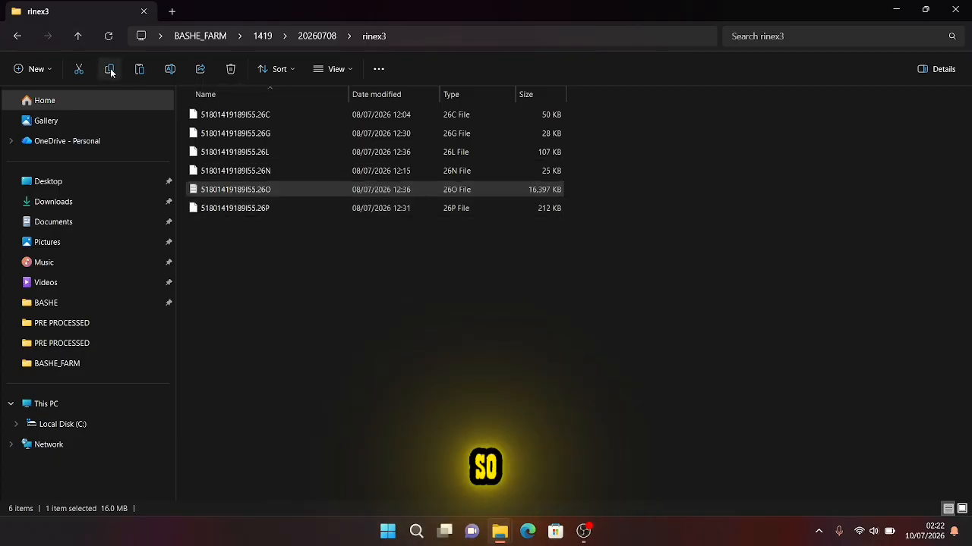
{"action": "left_click", "coordinate": [79, 36]}
{"action": "left_click", "coordinate": [79, 35]}
{"action": "left_click", "coordinate": [79, 36]}
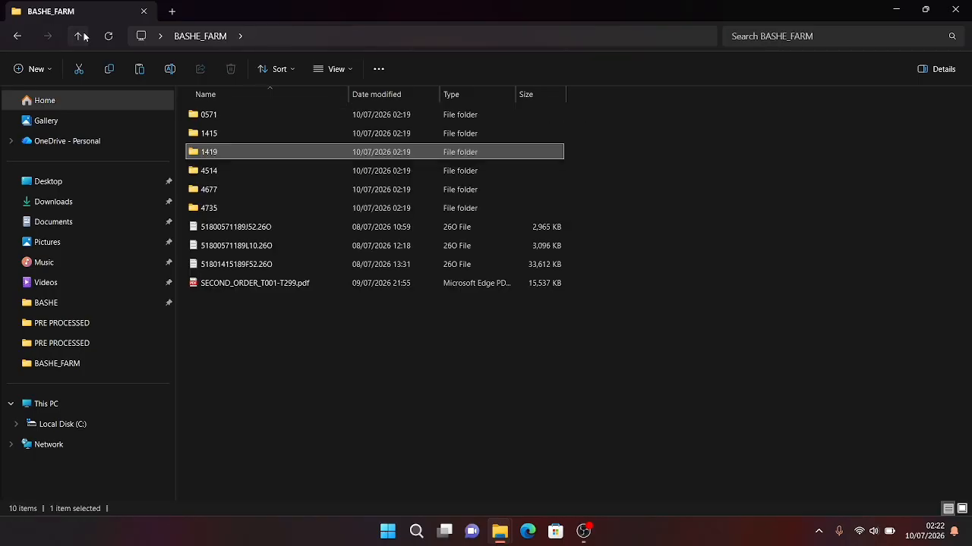
{"action": "left_click", "coordinate": [139, 69]}
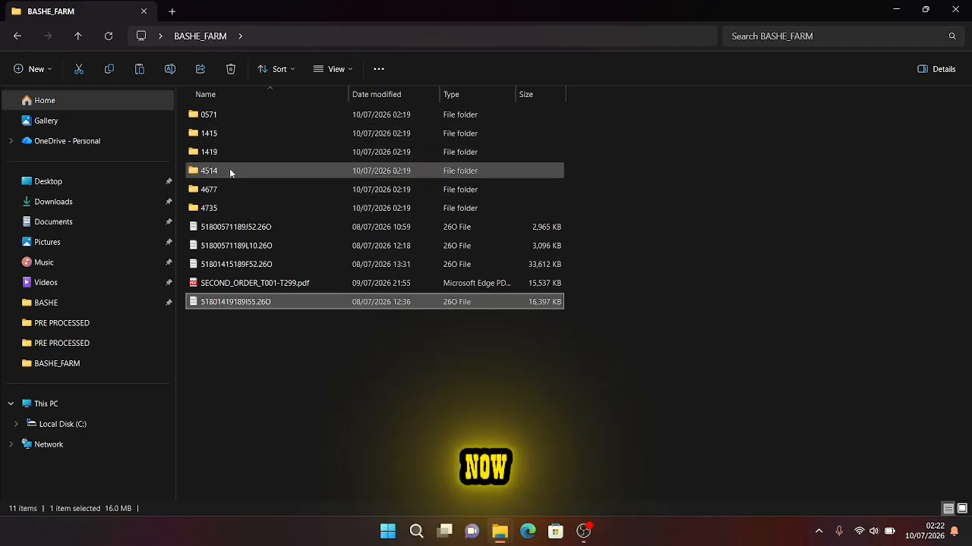
{"action": "double_click", "coordinate": [230, 172]}
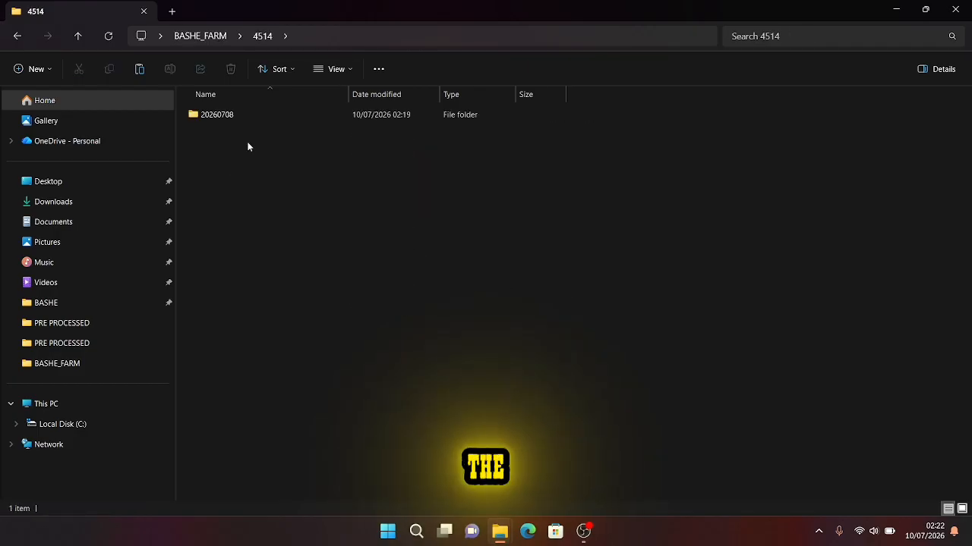
{"action": "double_click", "coordinate": [254, 117]}
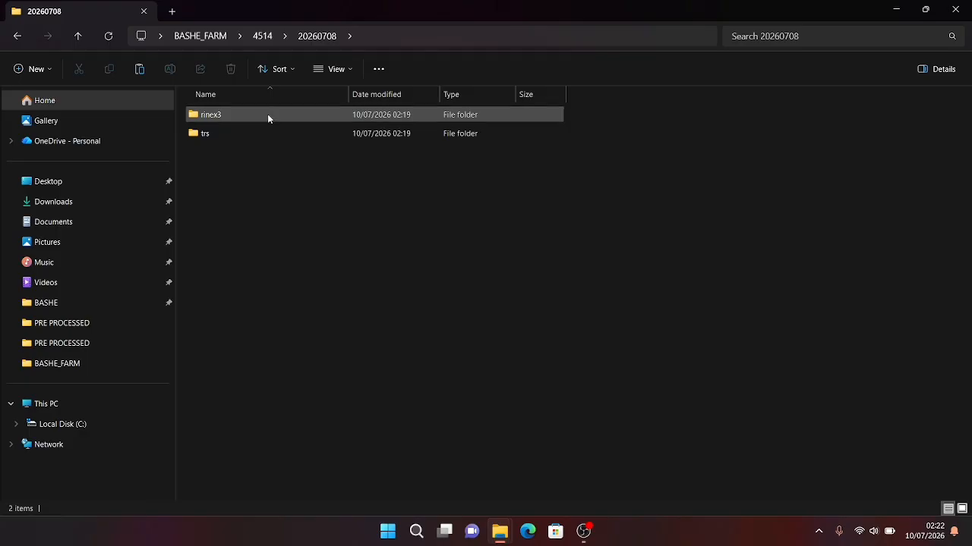
{"action": "double_click", "coordinate": [267, 116]}
{"action": "left_click", "coordinate": [267, 192]}
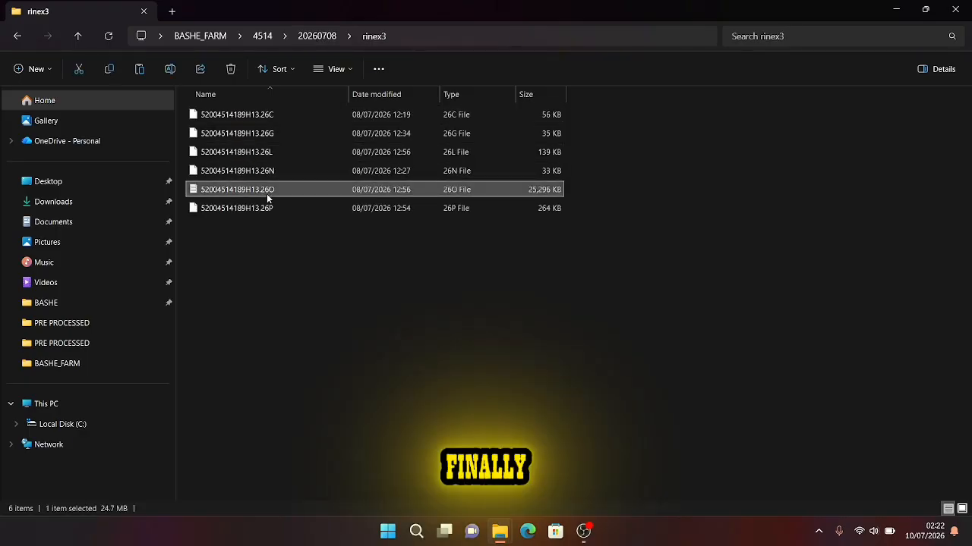
{"action": "left_click", "coordinate": [110, 71]}
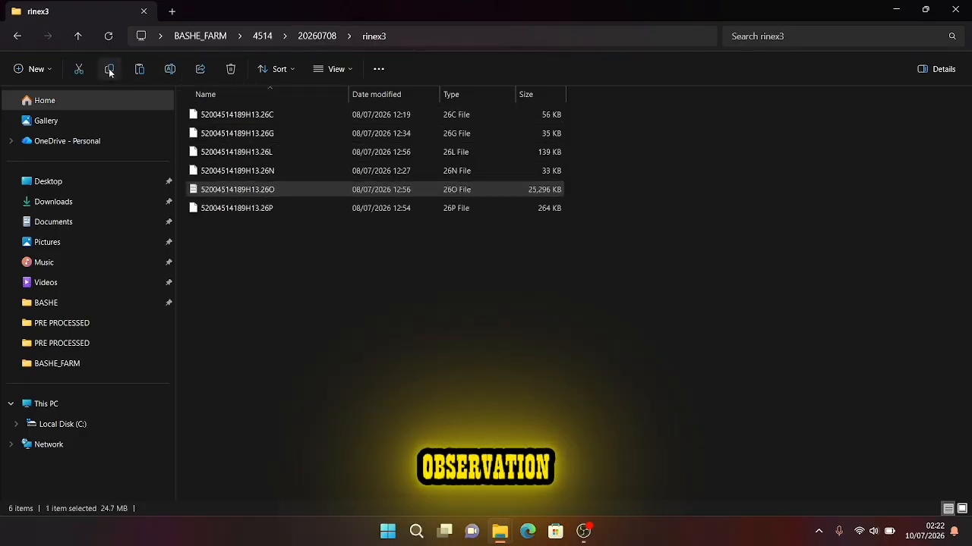
{"action": "left_click", "coordinate": [79, 35]}
{"action": "left_click", "coordinate": [79, 36]}
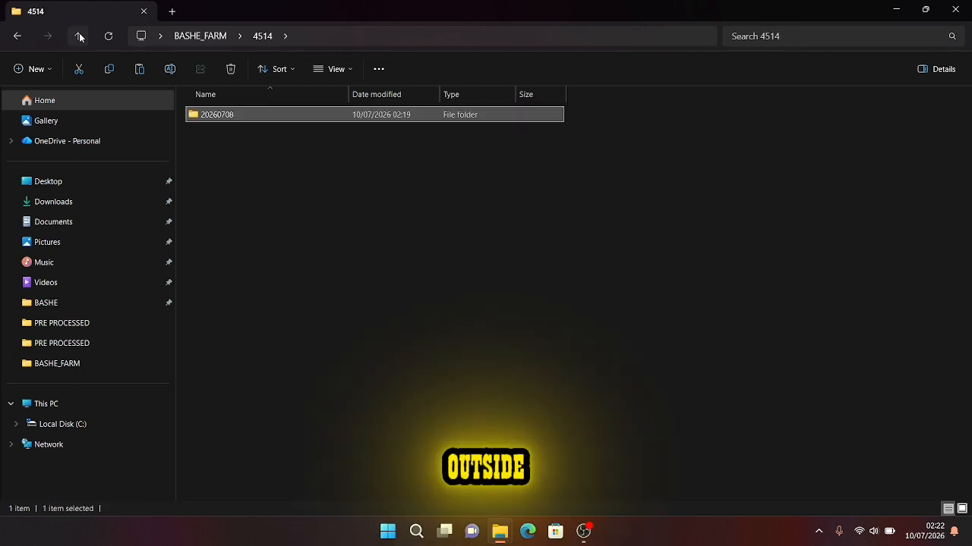
{"action": "left_click", "coordinate": [78, 36]}
{"action": "left_click", "coordinate": [148, 72]}
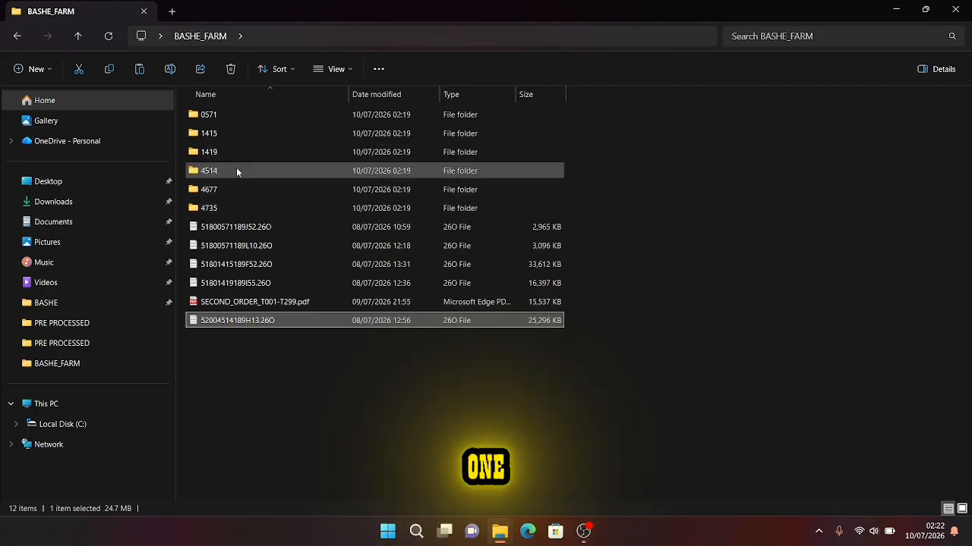
{"action": "double_click", "coordinate": [234, 189]}
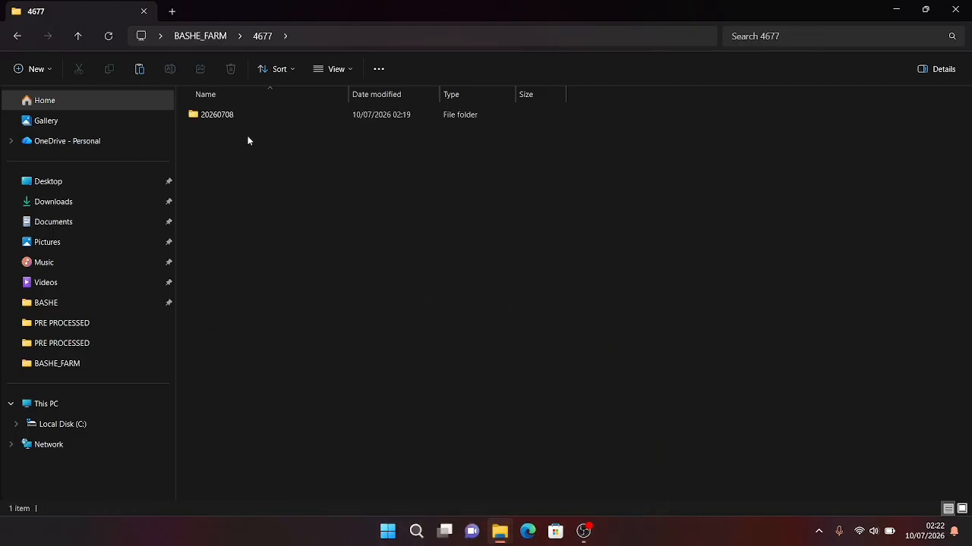
{"action": "double_click", "coordinate": [252, 116]}
{"action": "double_click", "coordinate": [252, 116]}
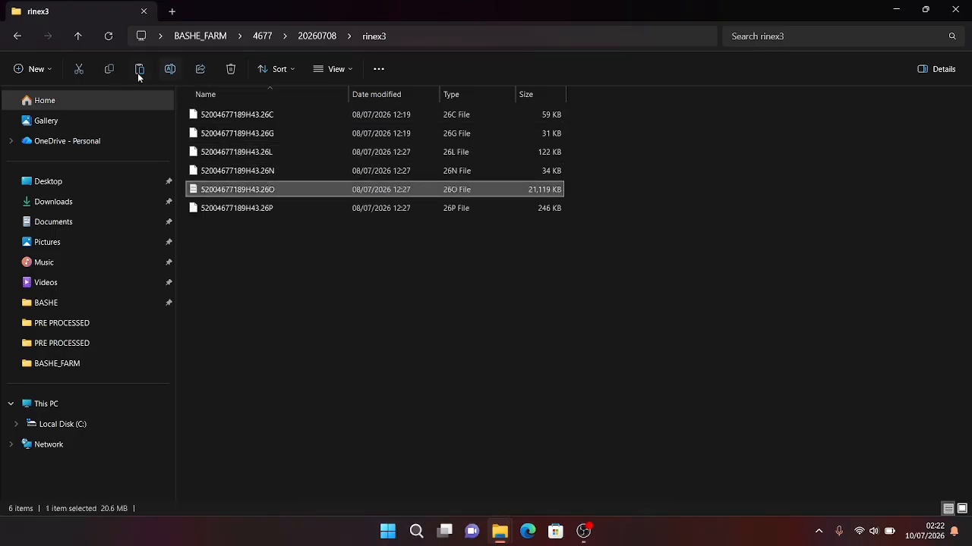
{"action": "left_click", "coordinate": [108, 70]}
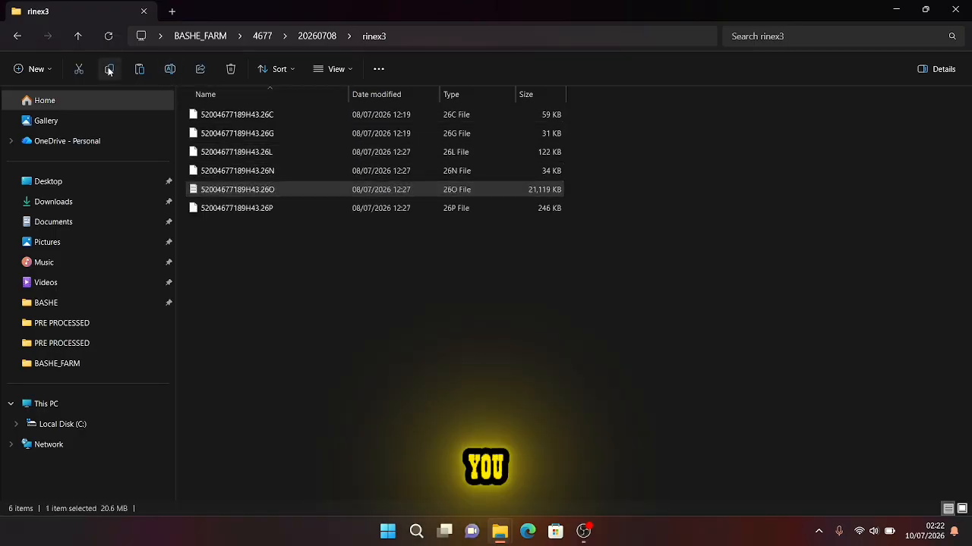
{"action": "left_click", "coordinate": [76, 37]}
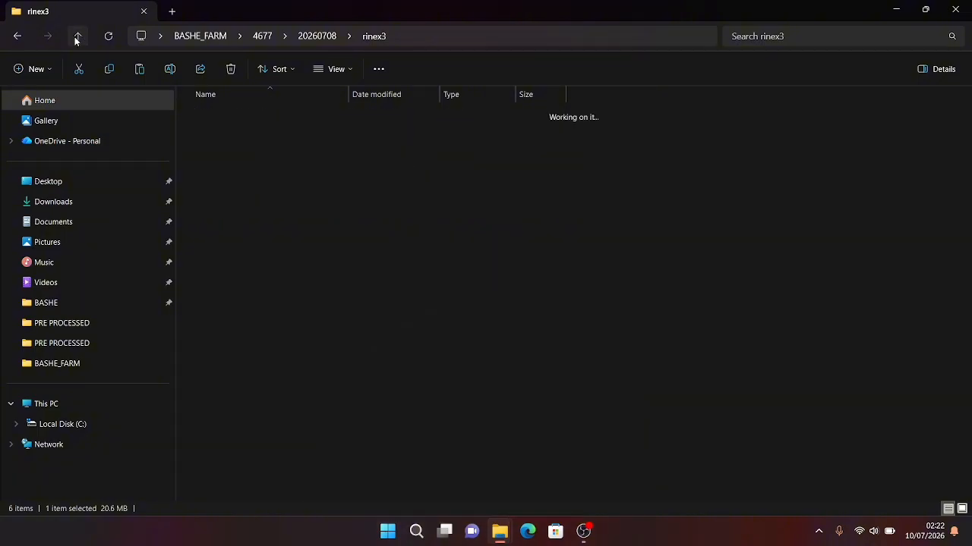
{"action": "left_click", "coordinate": [76, 37]}
{"action": "left_click", "coordinate": [77, 36]}
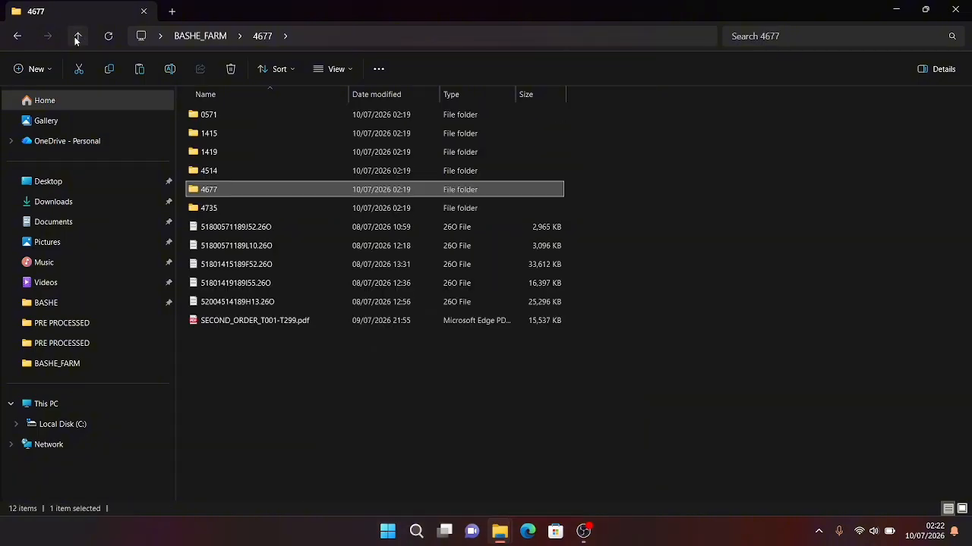
{"action": "left_click", "coordinate": [138, 71]}
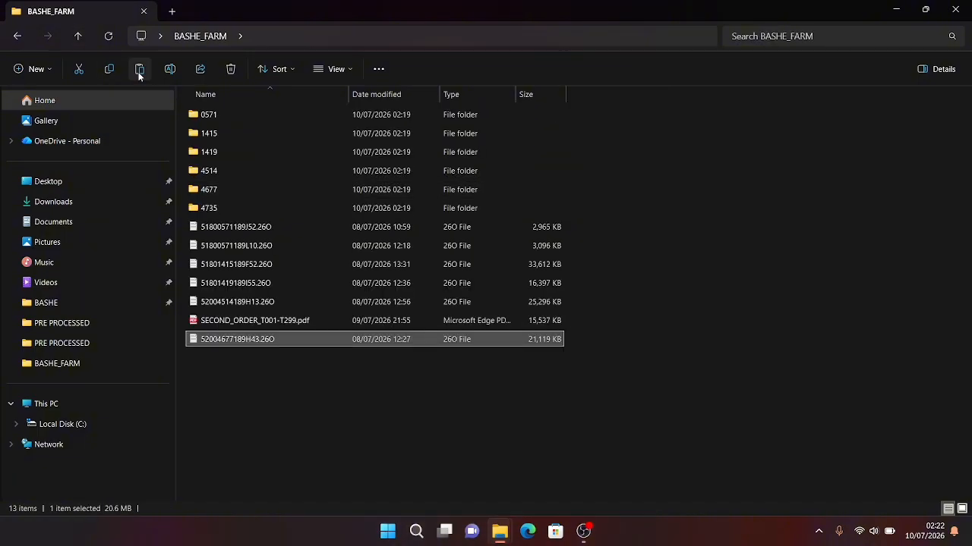
{"action": "left_click", "coordinate": [281, 389]}
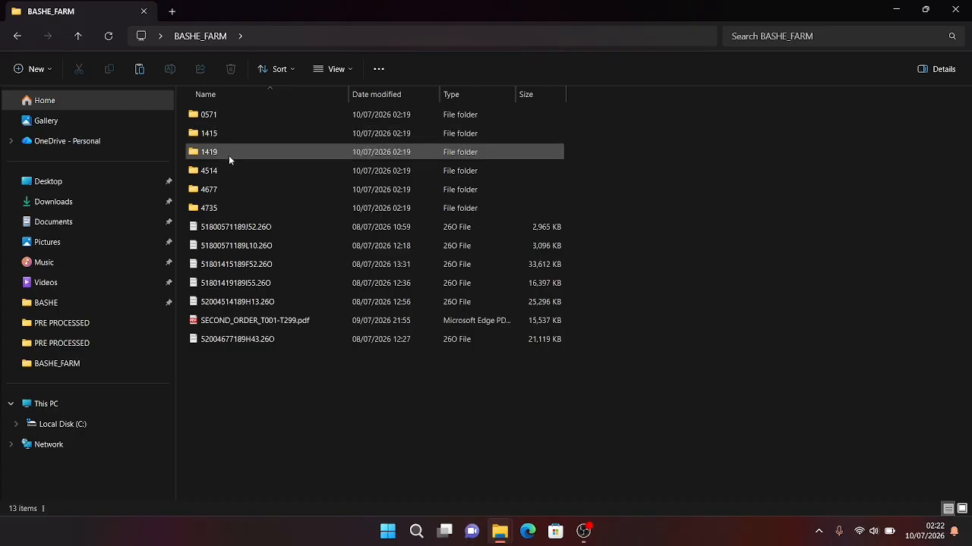
{"action": "double_click", "coordinate": [230, 208]}
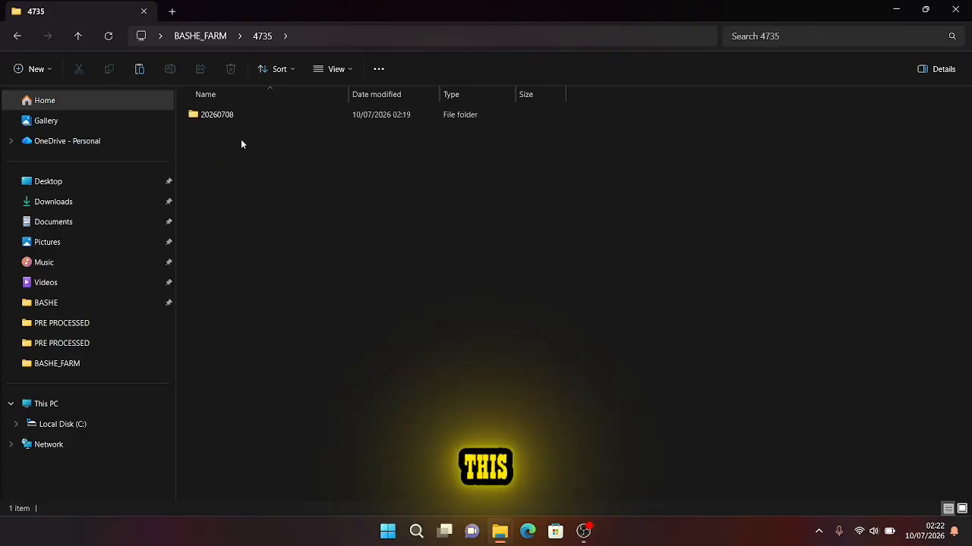
{"action": "double_click", "coordinate": [239, 117]}
{"action": "double_click", "coordinate": [239, 117]}
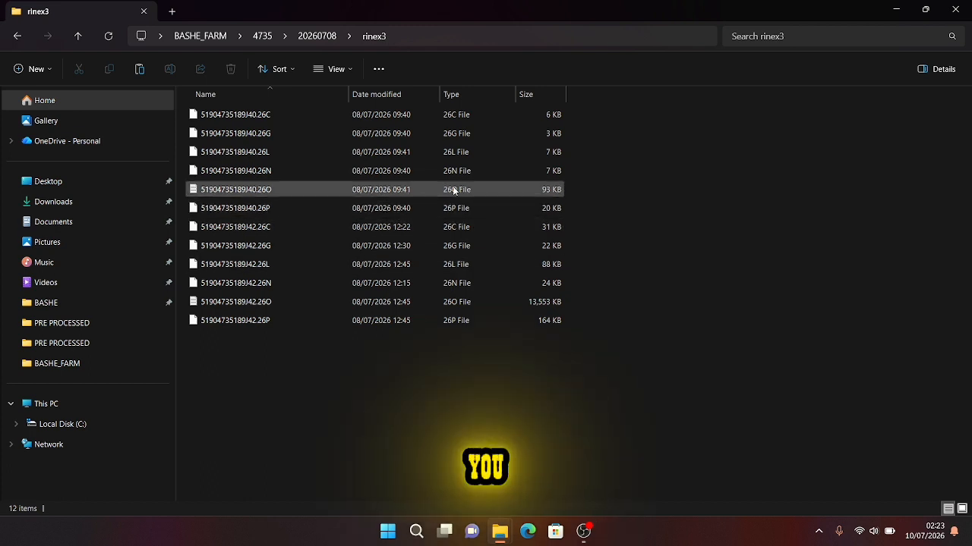
{"action": "left_click", "coordinate": [290, 305]}
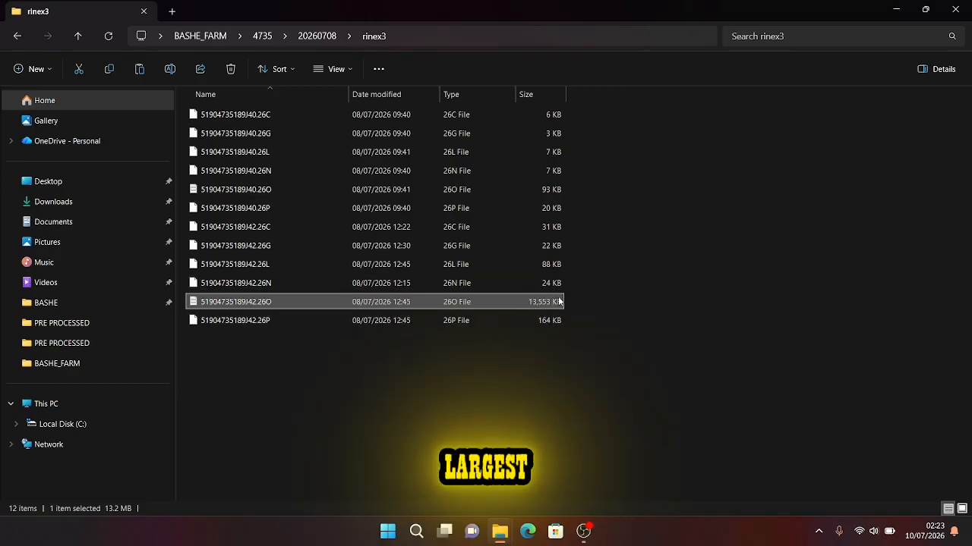
{"action": "left_click", "coordinate": [111, 70]}
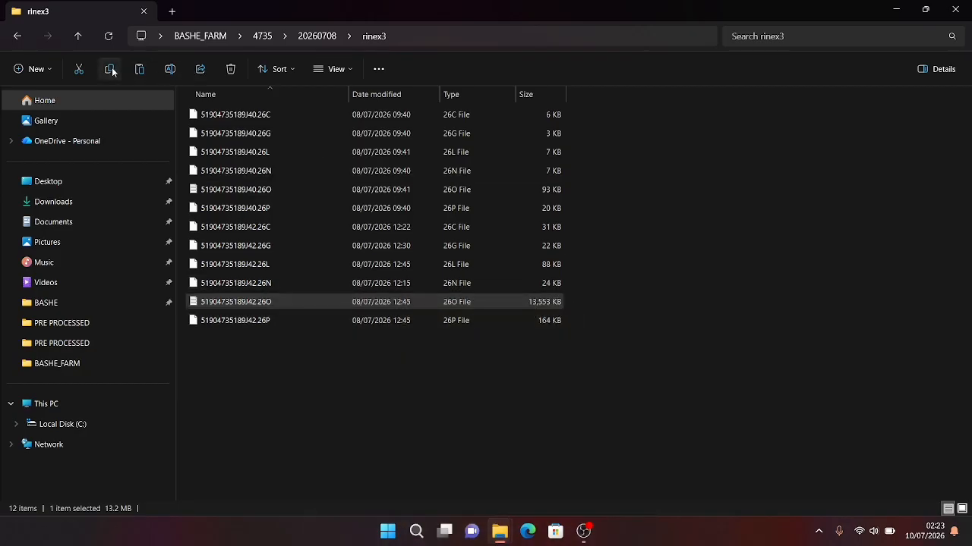
{"action": "left_click", "coordinate": [75, 35]}
{"action": "left_click", "coordinate": [75, 36]}
{"action": "left_click", "coordinate": [75, 36]}
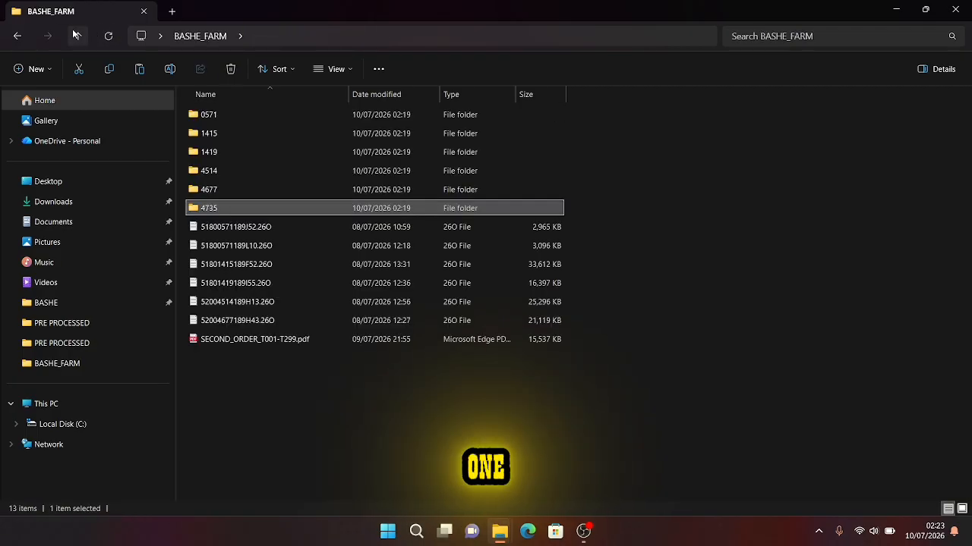
{"action": "left_click", "coordinate": [141, 71]}
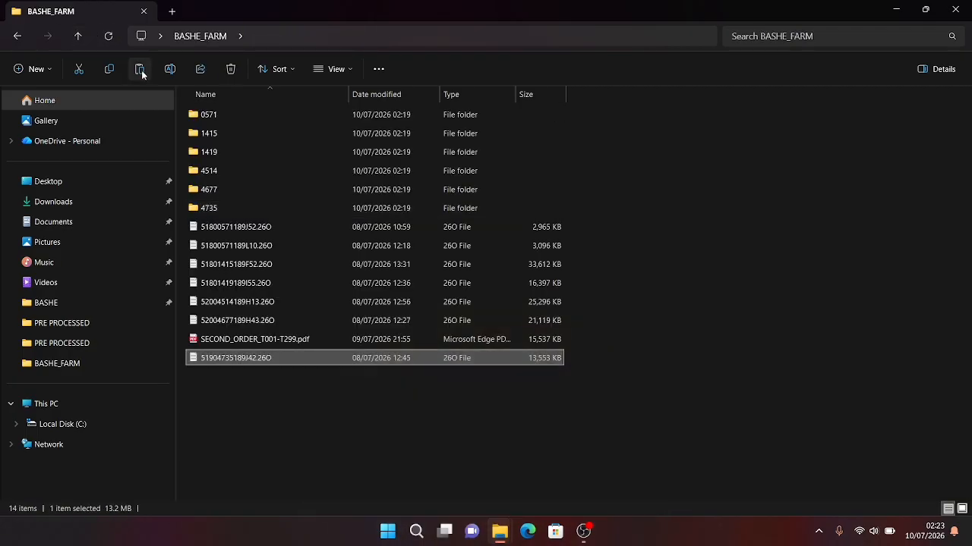
{"action": "left_click", "coordinate": [336, 389]}
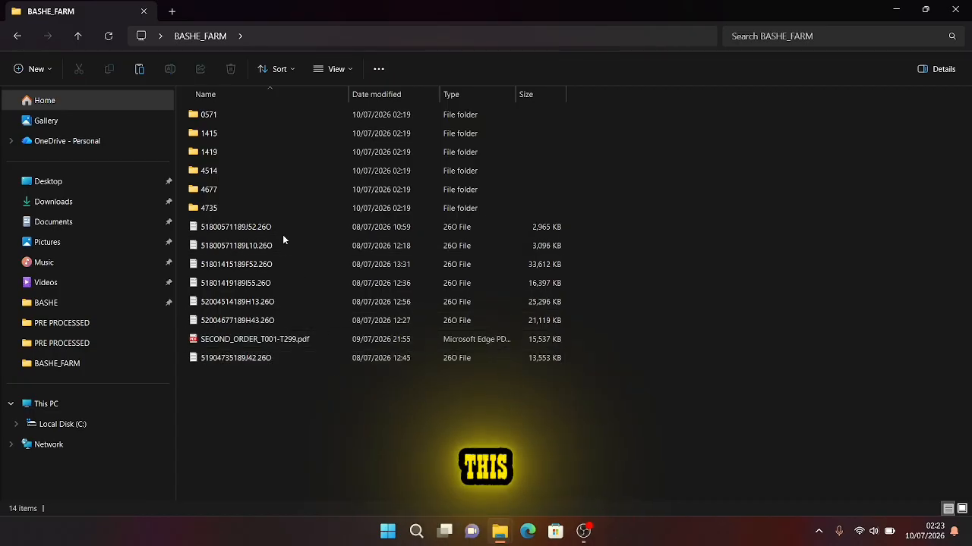
Step: Create a folder named Editted in BASHE_FARM and move all the gathered .26O observation files into it
{"action": "right_click", "coordinate": [292, 382]}
{"action": "mouse_move", "coordinate": [433, 280]}
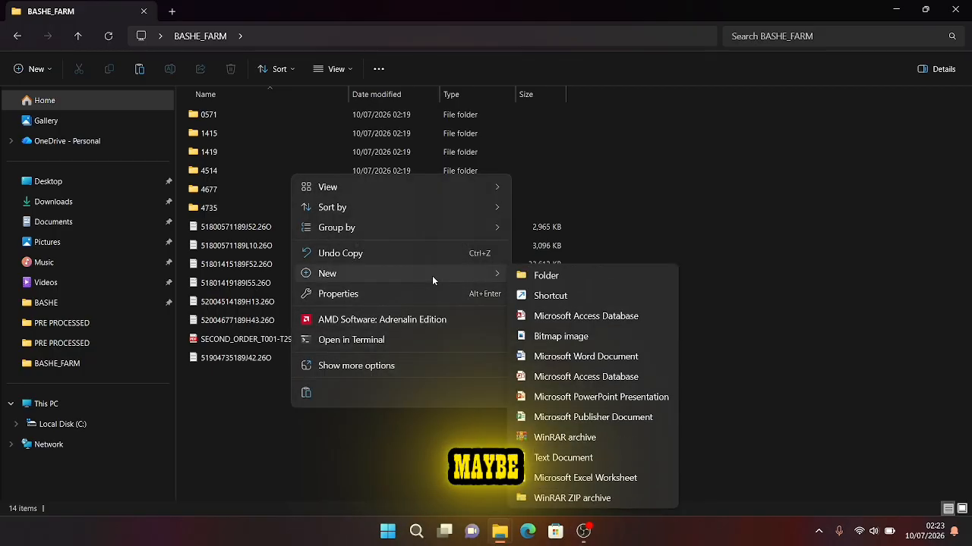
{"action": "left_click", "coordinate": [540, 276]}
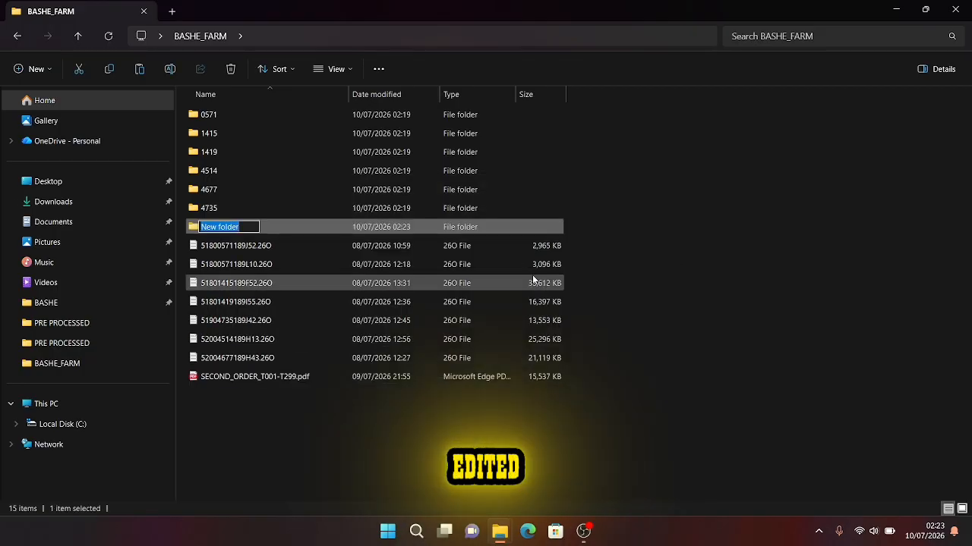
{"action": "type", "text": "Editte"}
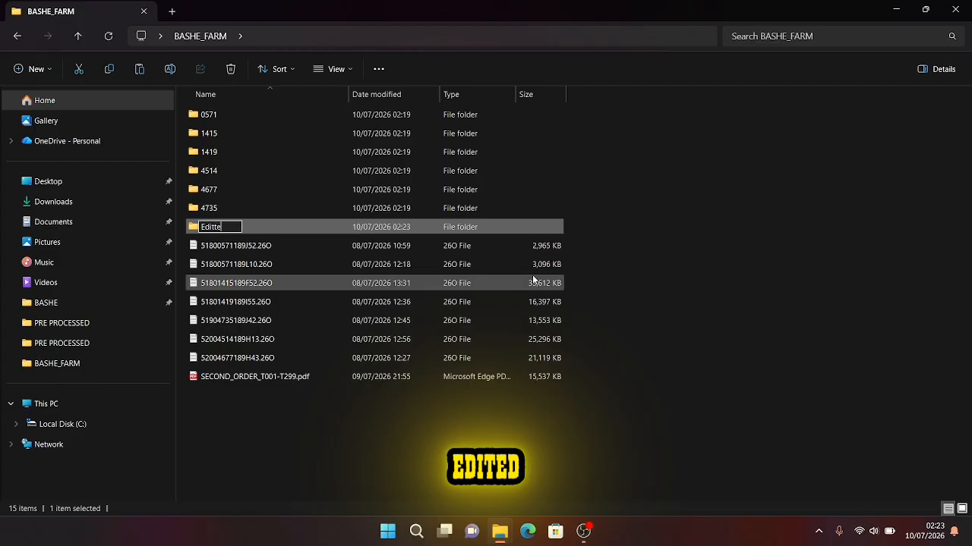
{"action": "type", "text": "d"}
{"action": "left_click", "coordinate": [527, 463]}
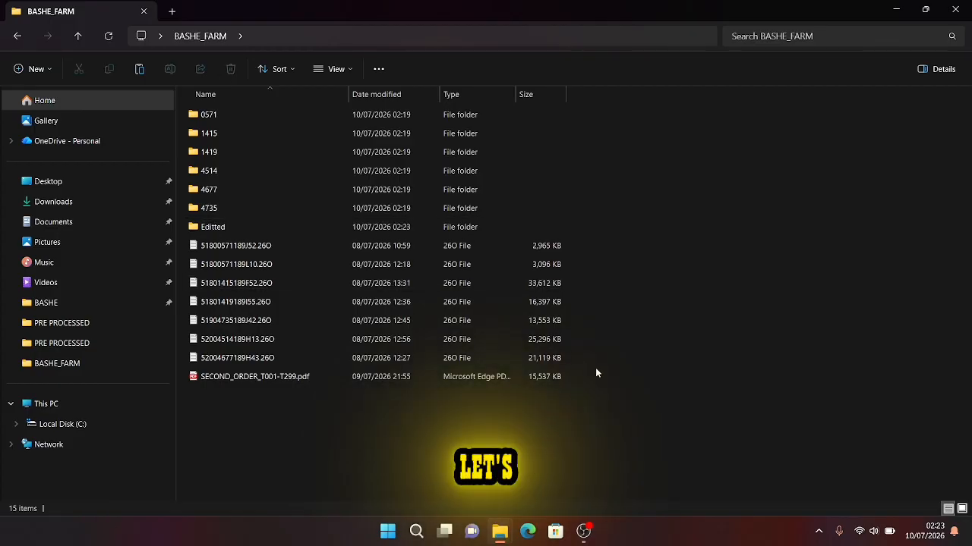
{"action": "left_click_drag", "start_coordinate": [595, 371], "coordinate": [249, 230]}
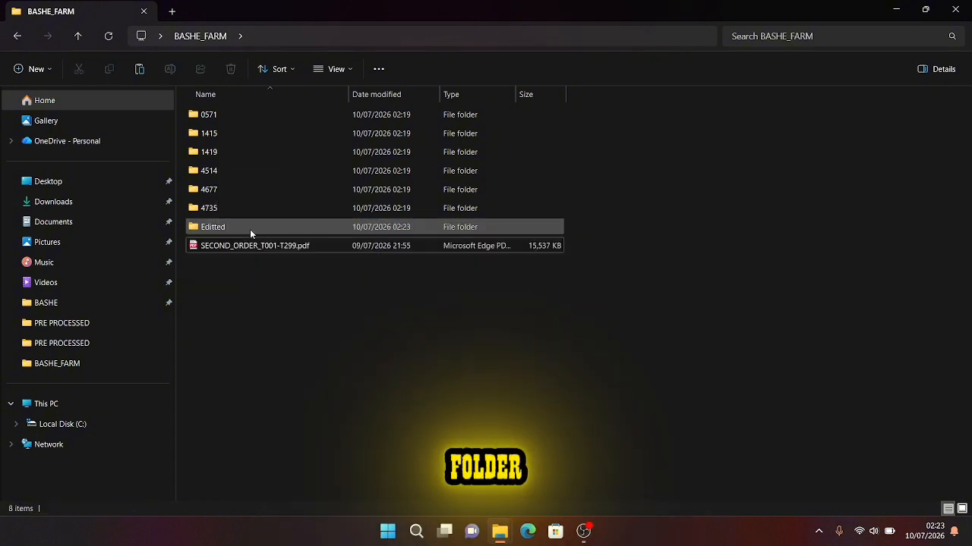
{"action": "double_click", "coordinate": [250, 229]}
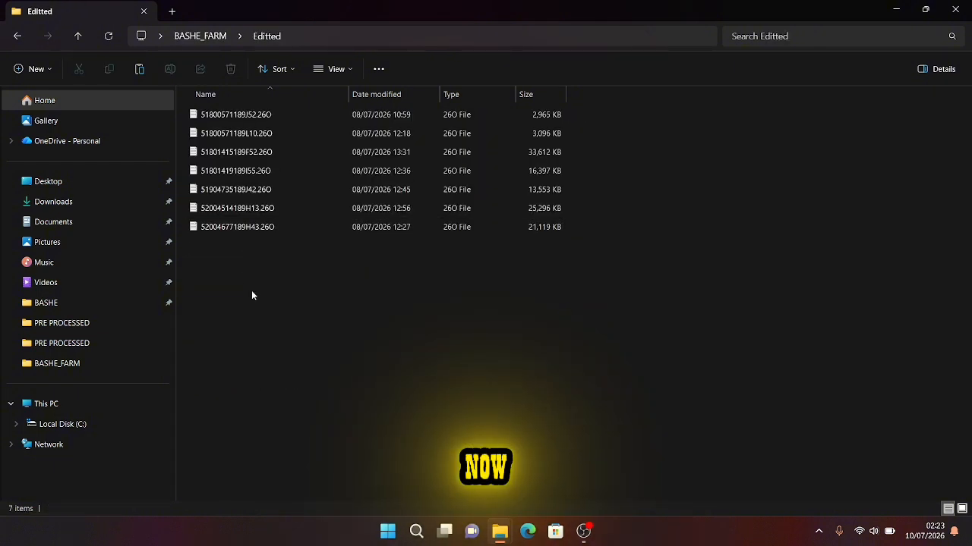
{"action": "double_click", "coordinate": [262, 115]}
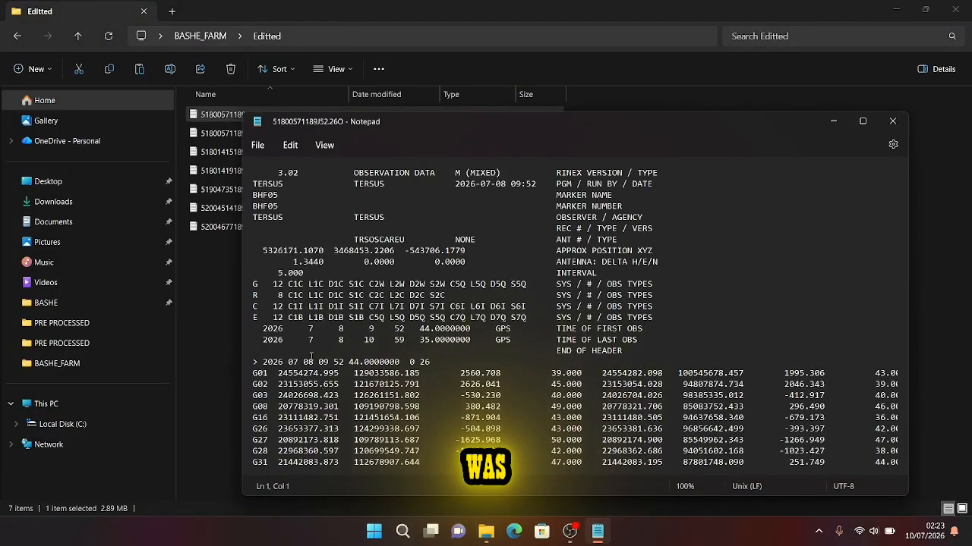
{"action": "left_click_drag", "start_coordinate": [263, 364], "coordinate": [314, 366]}
{"action": "left_click_drag", "start_coordinate": [293, 364], "coordinate": [301, 368]}
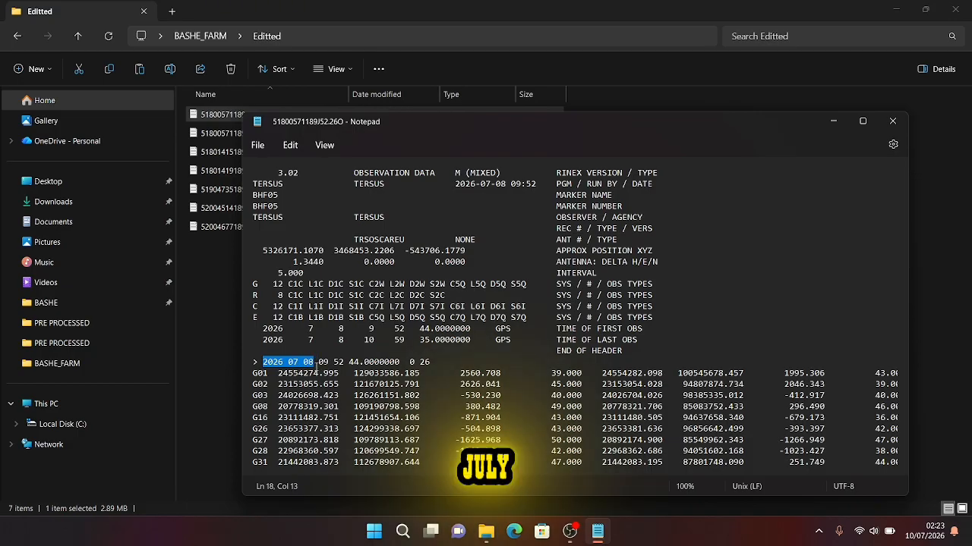
{"action": "left_click", "coordinate": [309, 373]}
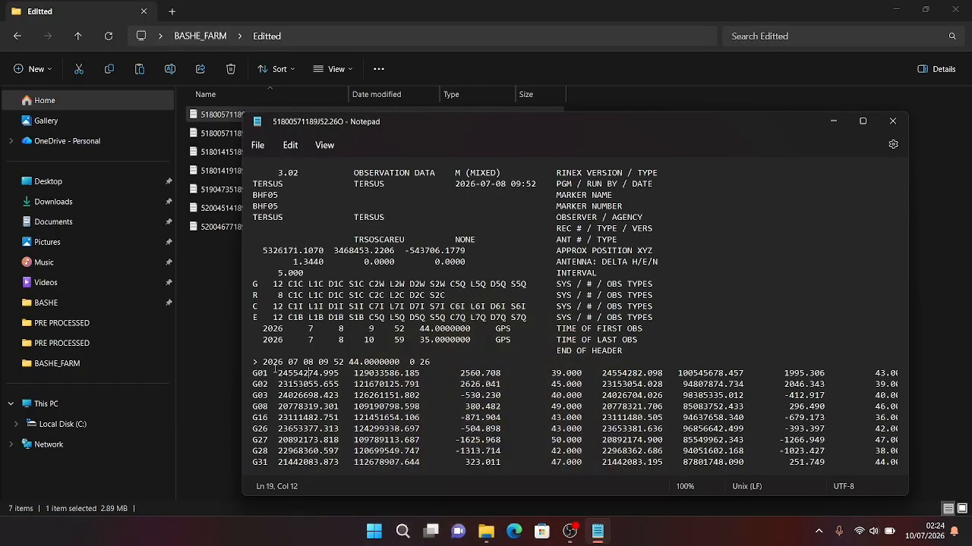
{"action": "left_click_drag", "start_coordinate": [262, 362], "coordinate": [314, 362]}
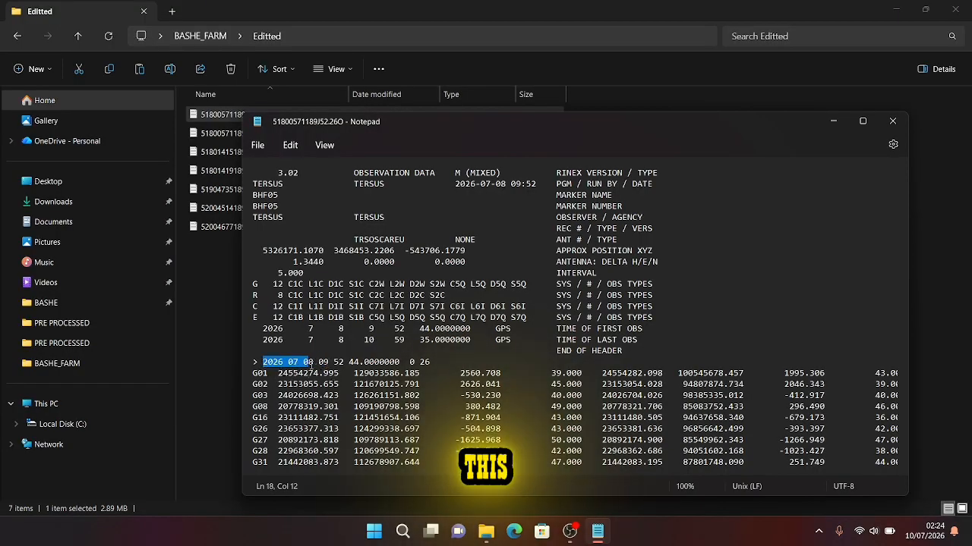
{"action": "left_click", "coordinate": [886, 123]}
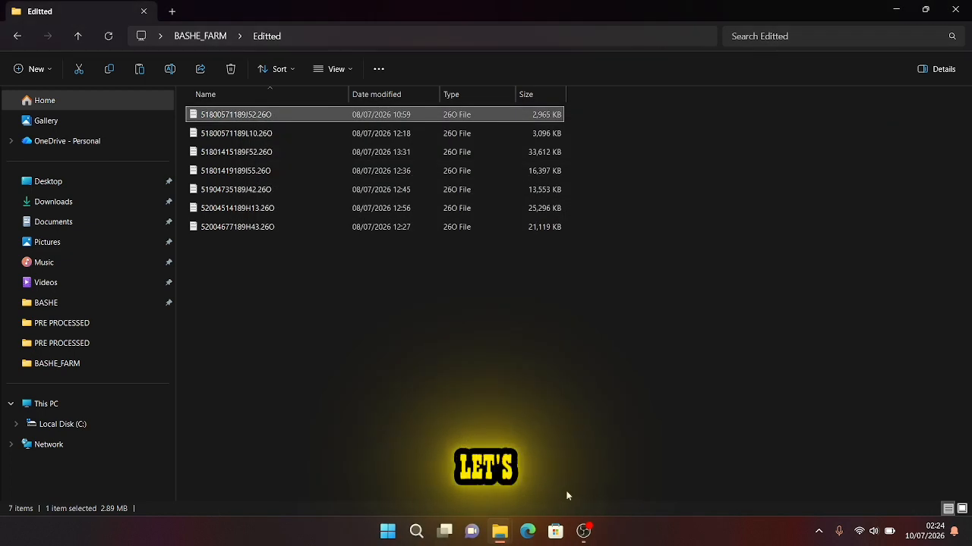
Step: Switch to Microsoft Edge, search the web for "gps calender" and open the National Geodetic Survey GPS Calendar page
{"action": "left_click", "coordinate": [526, 534]}
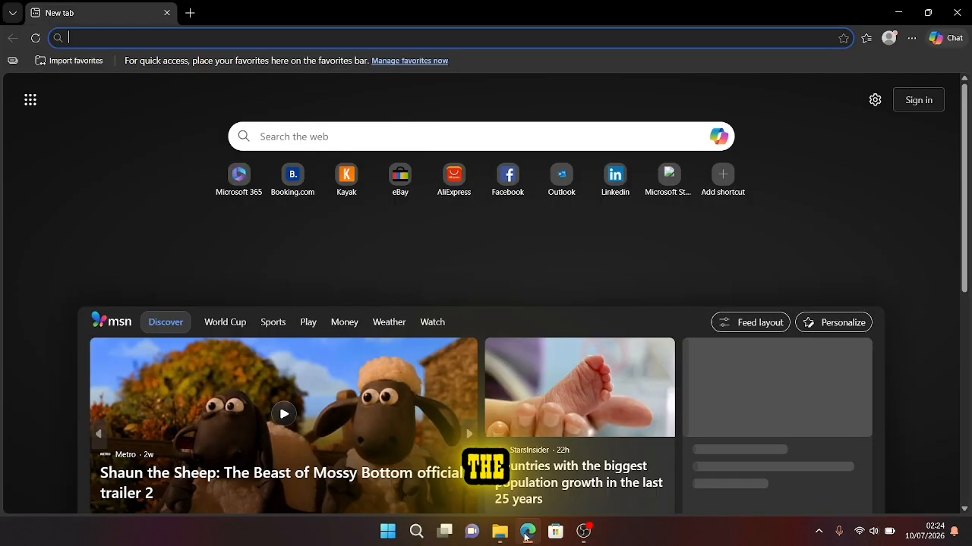
{"action": "type", "text": "gps"}
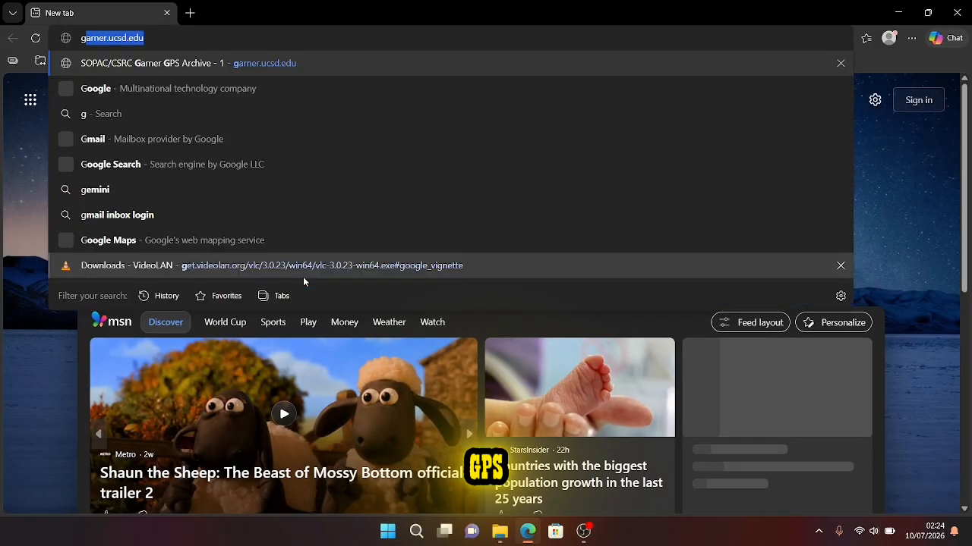
{"action": "type", "text": " ca"}
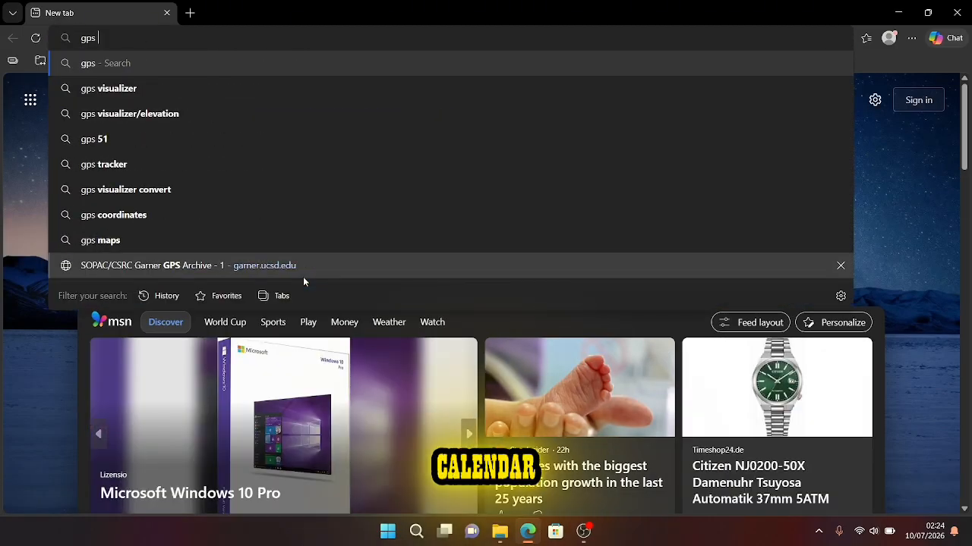
{"action": "type", "text": "kle"}
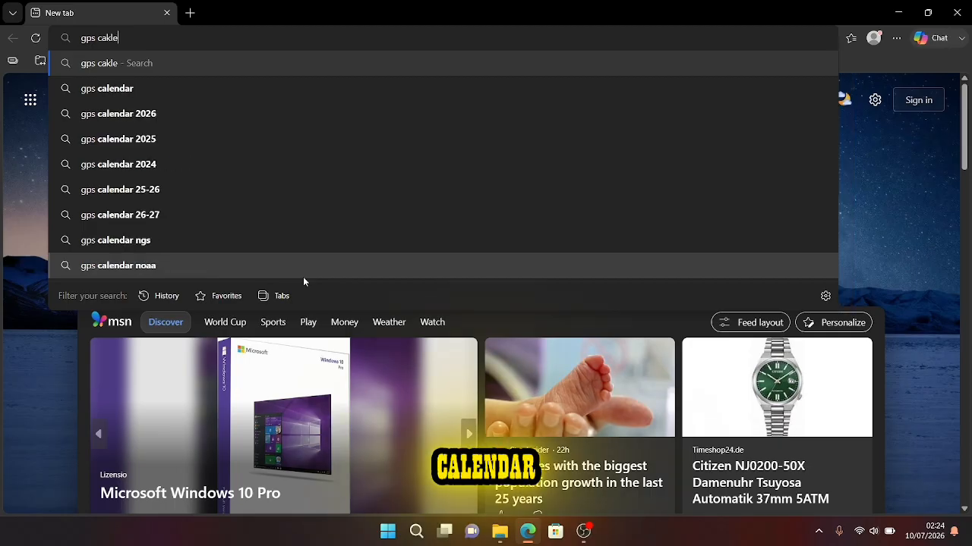
{"action": "key", "text": "BackSpace"}
{"action": "key", "text": "BackSpace"}
{"action": "key", "text": "BackSpace"}
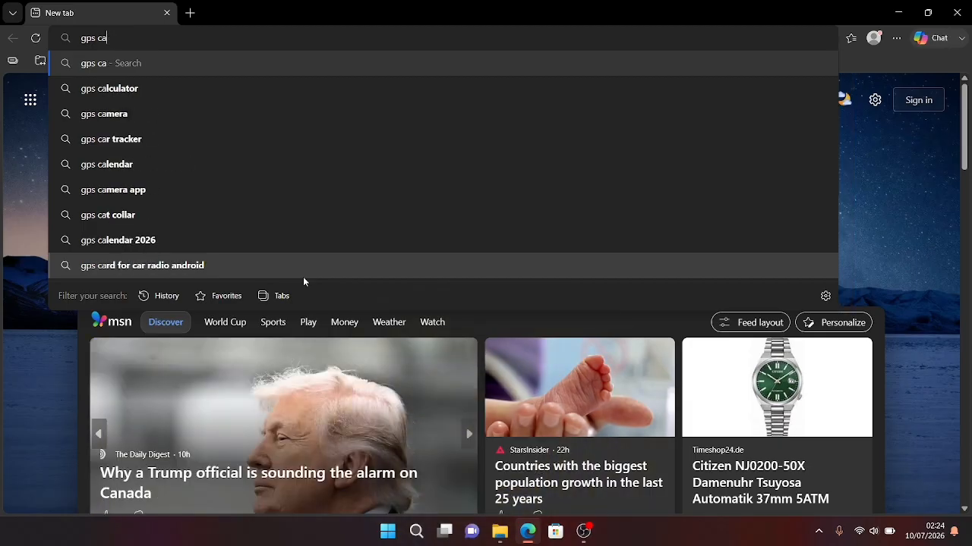
{"action": "type", "text": "l"}
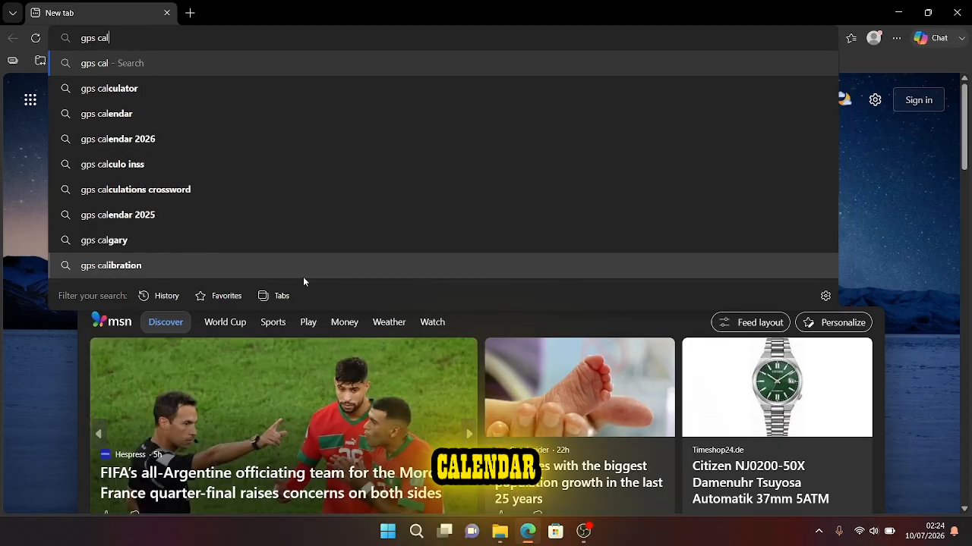
{"action": "type", "text": "ender"}
{"action": "key", "text": "Return"}
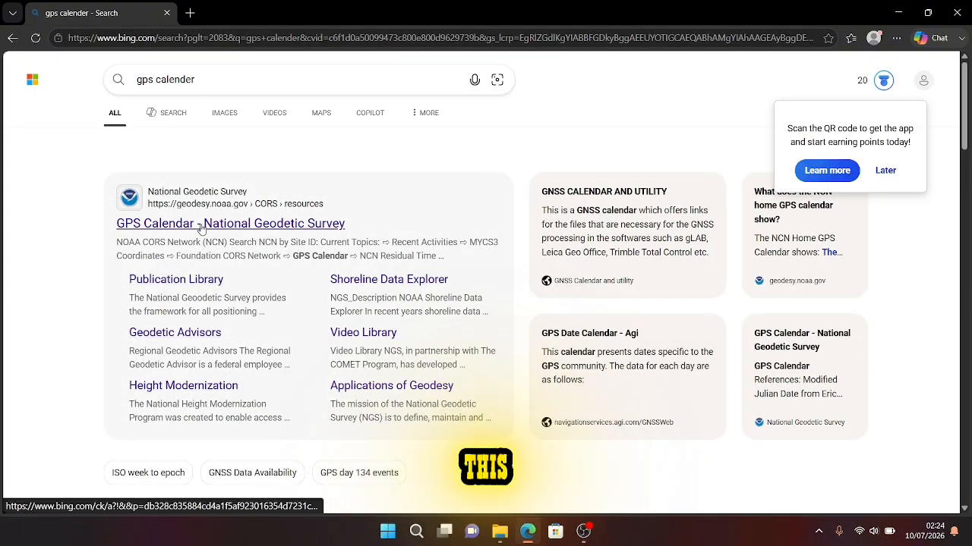
{"action": "left_click", "coordinate": [204, 225]}
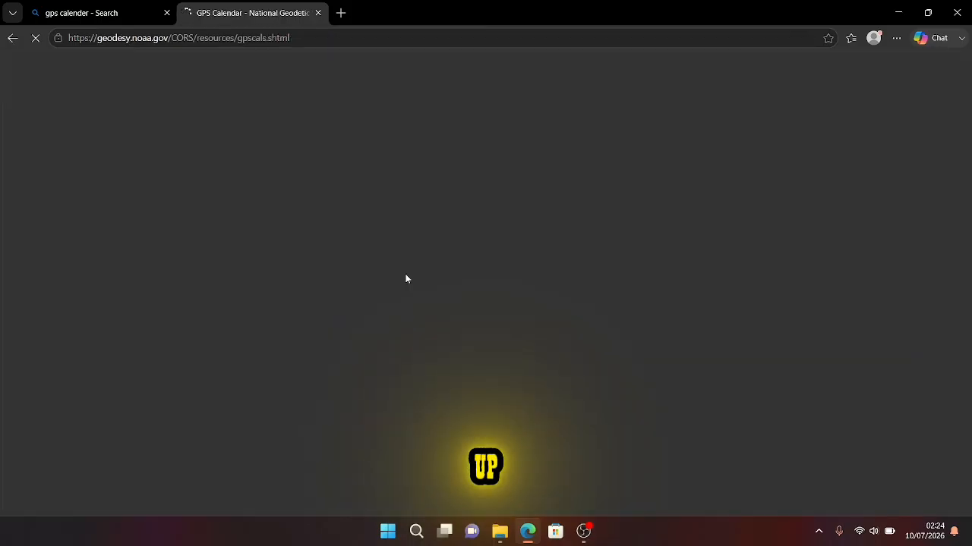
Step: Examine July 2026 in the GPS calendar for the observation date's GPS week and day of year, then return to the Editted folder
{"action": "scroll", "coordinate": [405, 278], "scroll_direction": "down", "scroll_amount": 4}
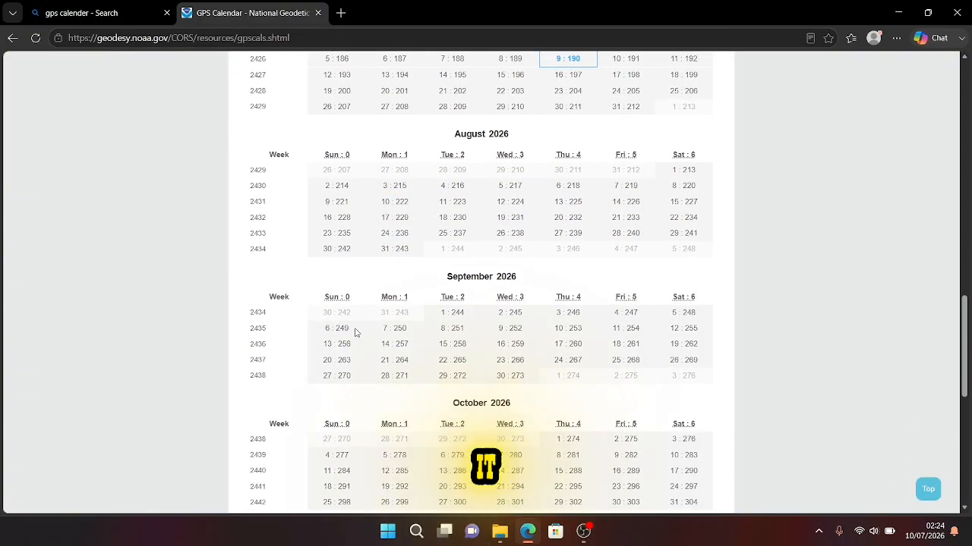
{"action": "scroll", "coordinate": [529, 337], "scroll_direction": "down", "scroll_amount": 2}
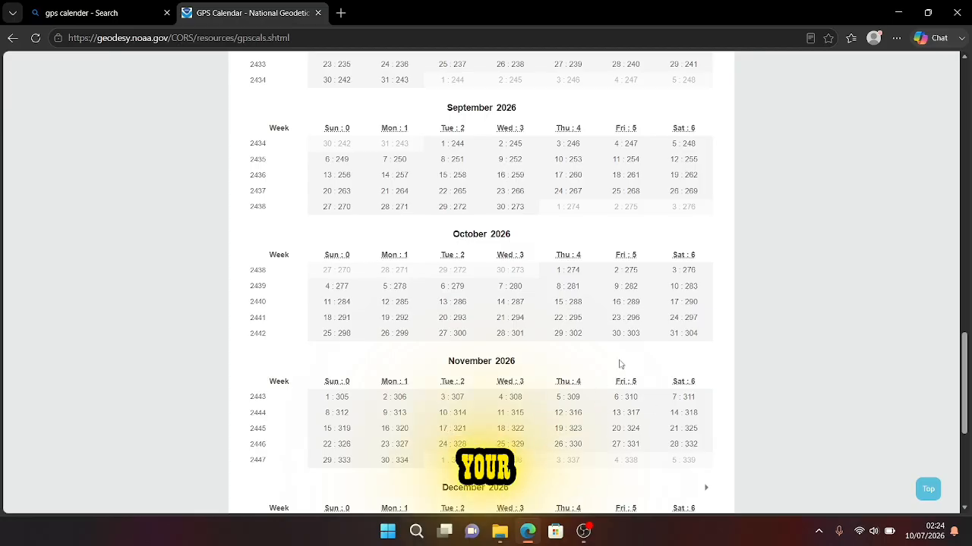
{"action": "scroll", "coordinate": [619, 365], "scroll_direction": "down", "scroll_amount": 4}
{"action": "scroll", "coordinate": [619, 365], "scroll_direction": "up", "scroll_amount": 8}
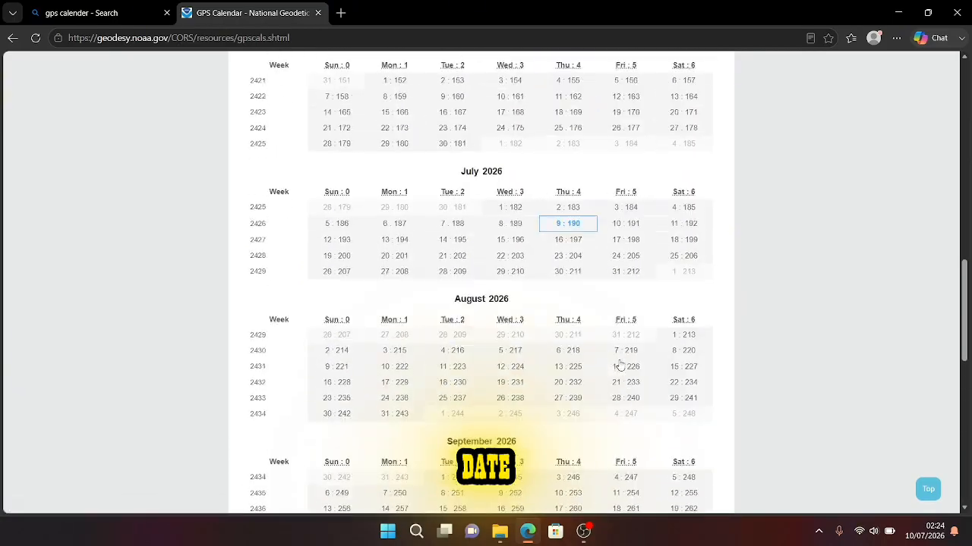
{"action": "scroll", "coordinate": [620, 365], "scroll_direction": "up", "scroll_amount": 4}
{"action": "scroll", "coordinate": [622, 369], "scroll_direction": "down", "scroll_amount": 3}
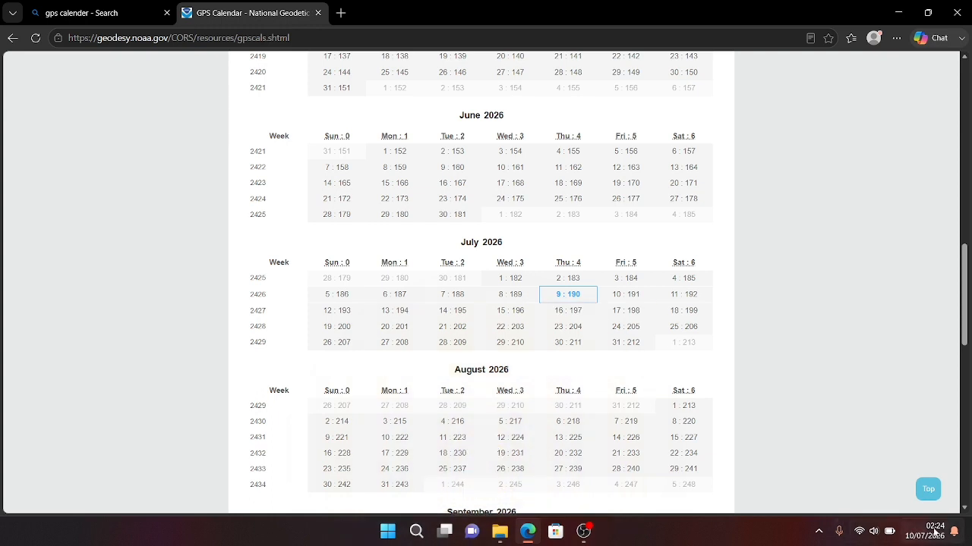
{"action": "mouse_move", "coordinate": [918, 544]}
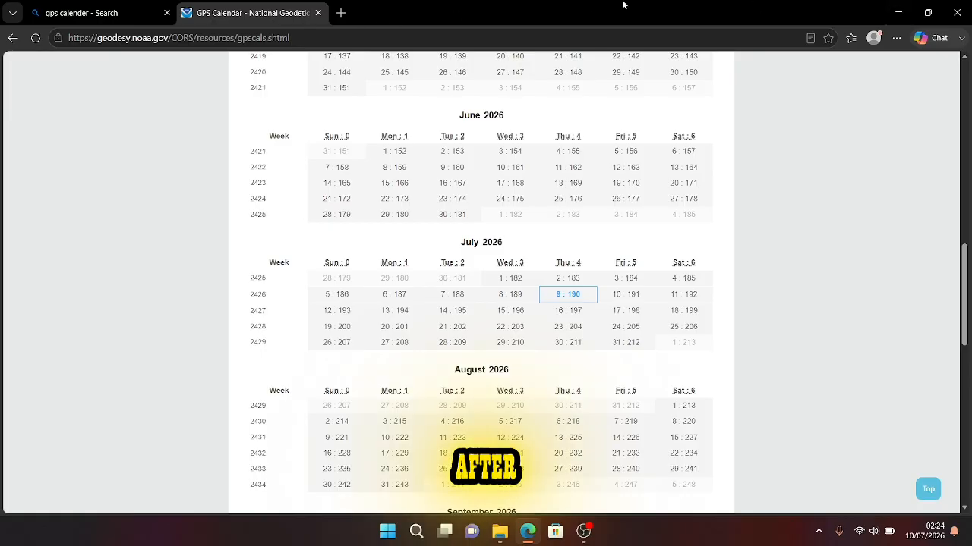
{"action": "left_click", "coordinate": [901, 13]}
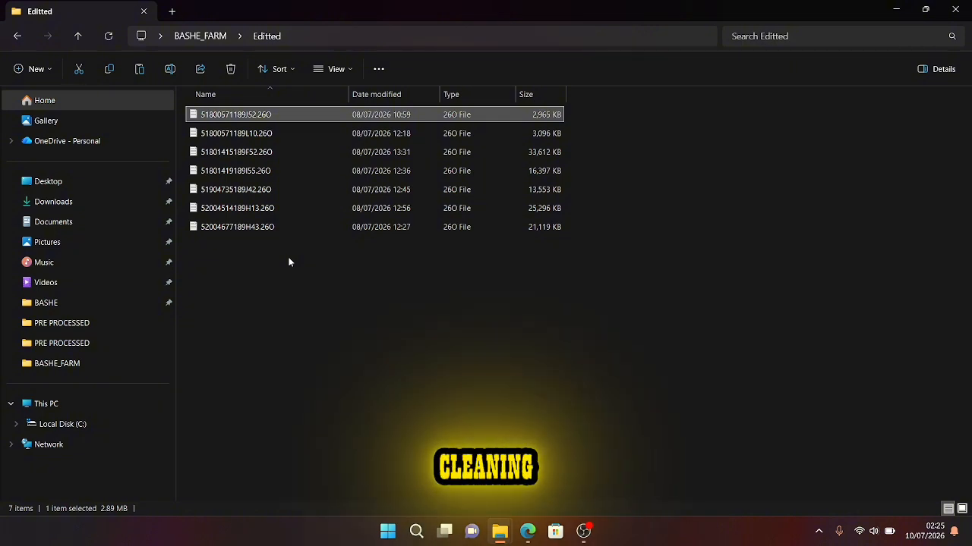
{"action": "double_click", "coordinate": [251, 116]}
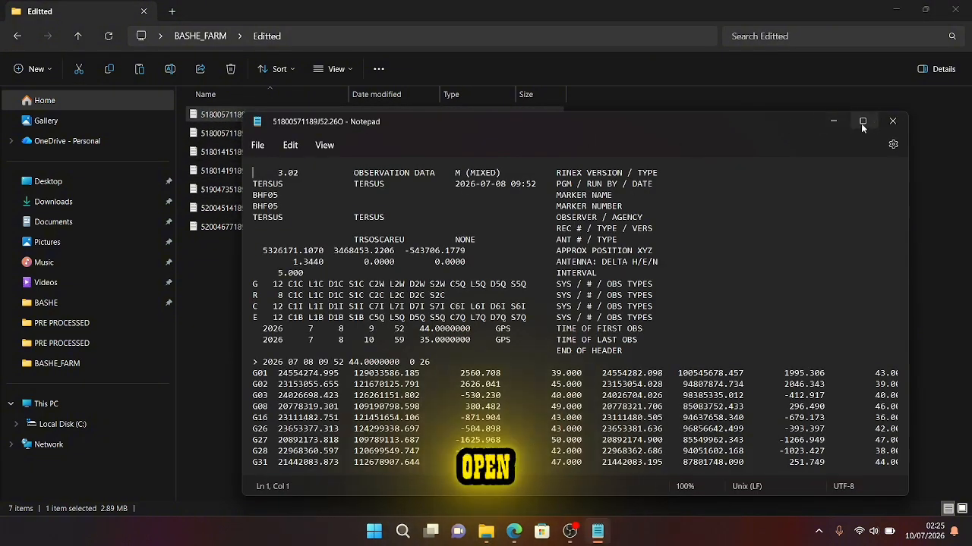
{"action": "left_click", "coordinate": [862, 122]}
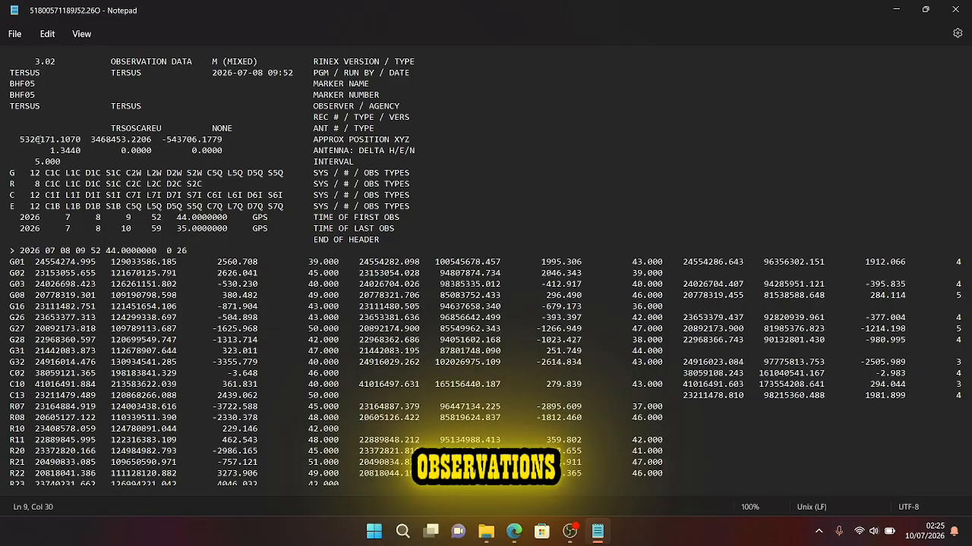
{"action": "left_click_drag", "start_coordinate": [20, 139], "coordinate": [224, 145]}
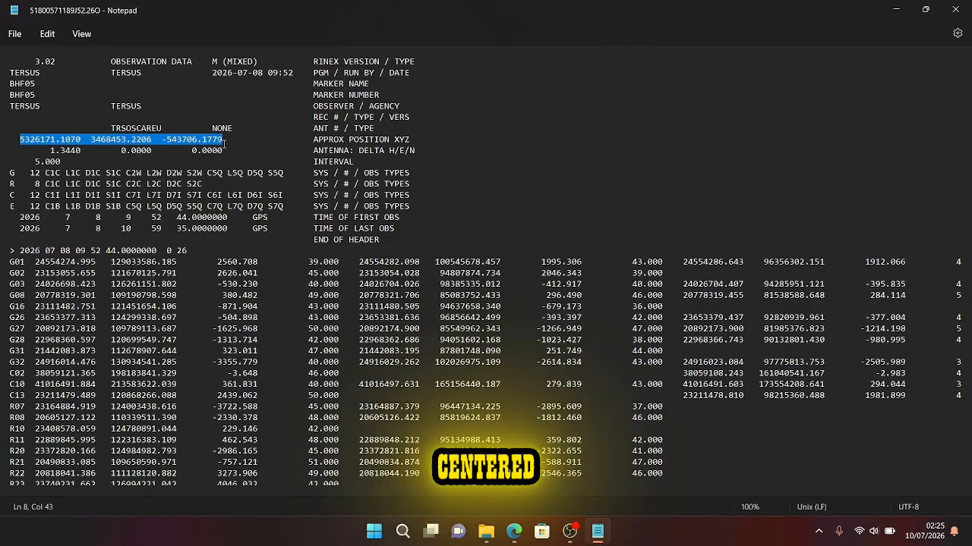
{"action": "left_click", "coordinate": [151, 150]}
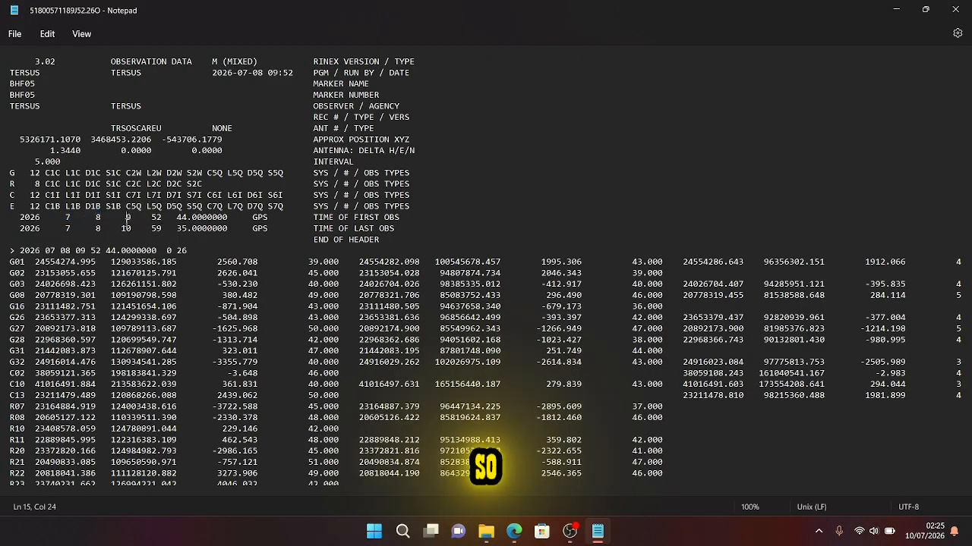
{"action": "left_click_drag", "start_coordinate": [127, 217], "coordinate": [166, 219]}
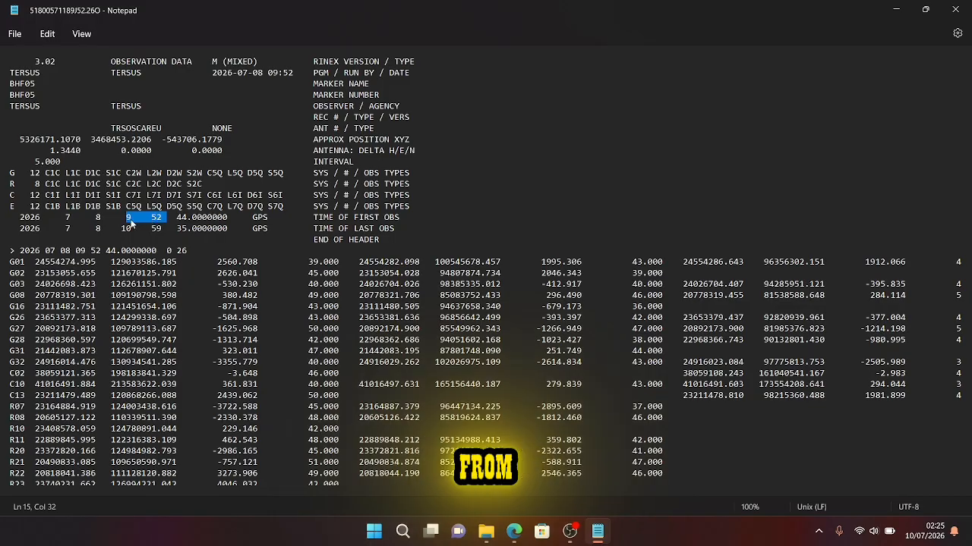
{"action": "left_click", "coordinate": [128, 220]}
{"action": "left_click_drag", "start_coordinate": [122, 229], "coordinate": [167, 229]}
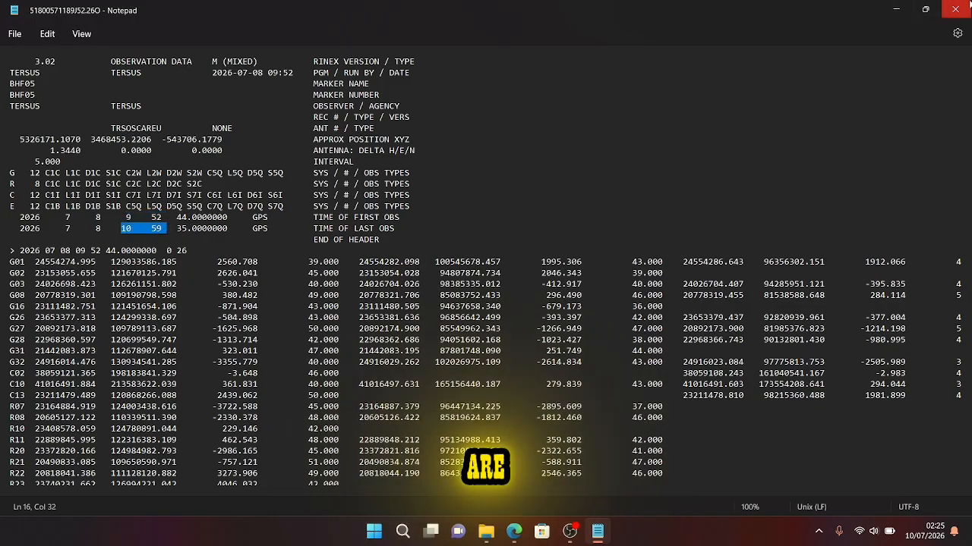
{"action": "left_click", "coordinate": [968, 4]}
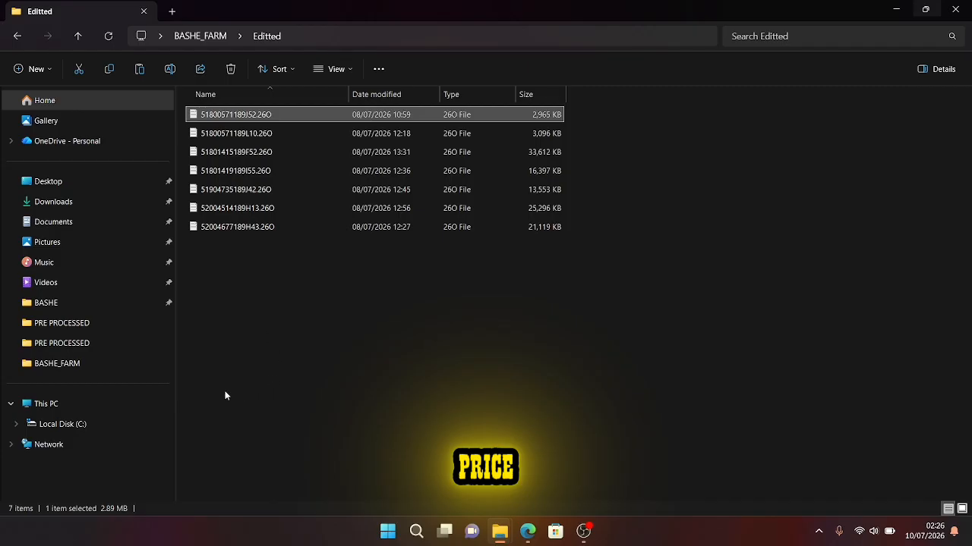
Step: Launch ToRinex4.exe from the folder C:\Setups\TBC\Torinex
{"action": "left_click", "coordinate": [85, 430]}
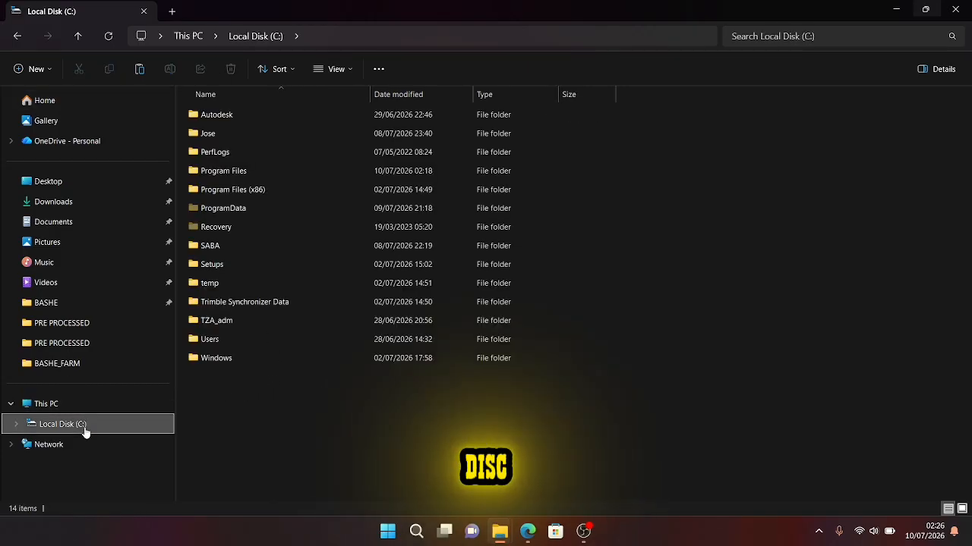
{"action": "double_click", "coordinate": [249, 263]}
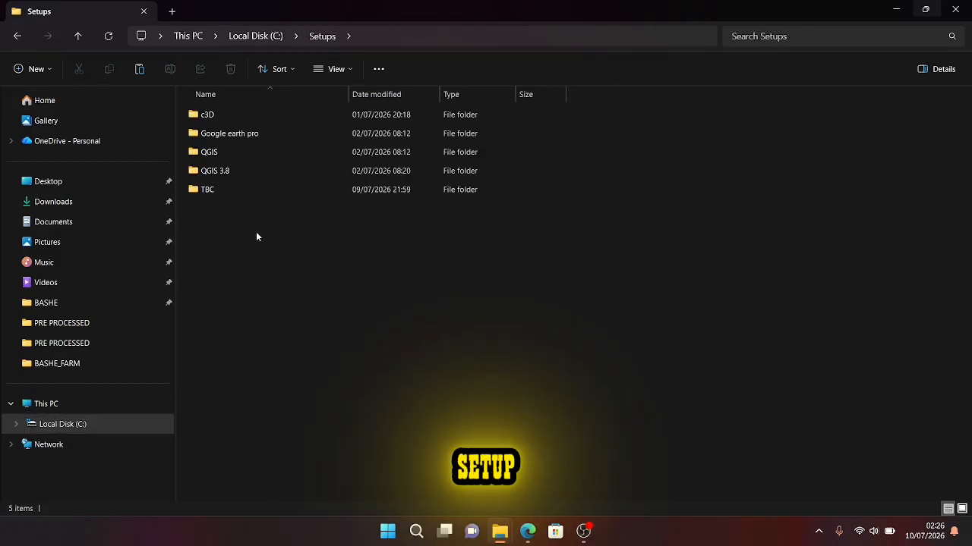
{"action": "double_click", "coordinate": [252, 190]}
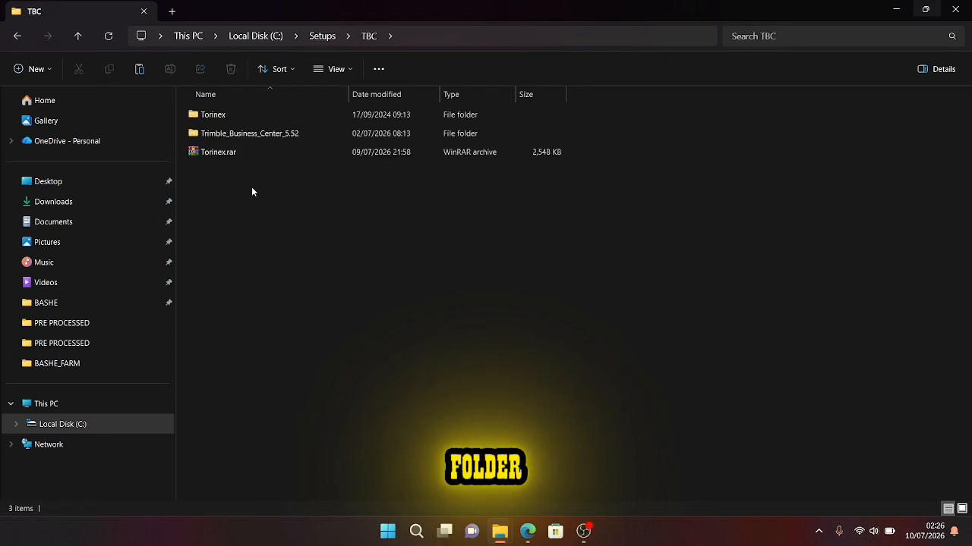
{"action": "double_click", "coordinate": [237, 114]}
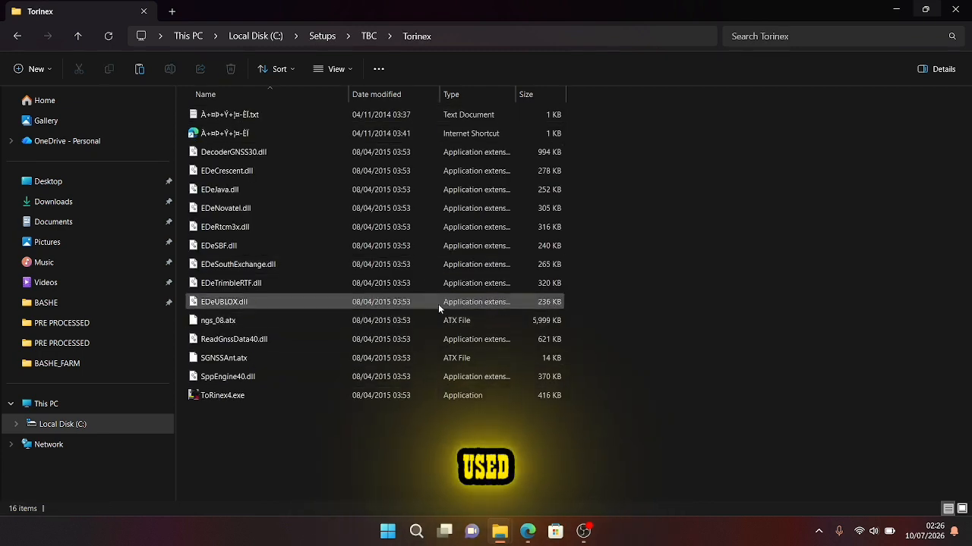
{"action": "double_click", "coordinate": [302, 395]}
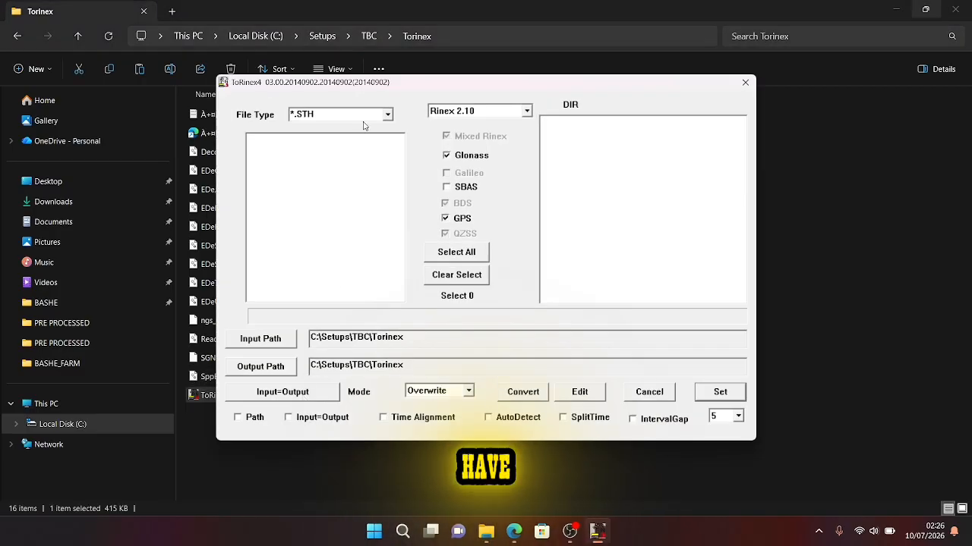
Step: Set the file type to Rinex and the input path to the Editted folder inside BASHE_FARM on the Desktop
{"action": "left_click", "coordinate": [387, 115]}
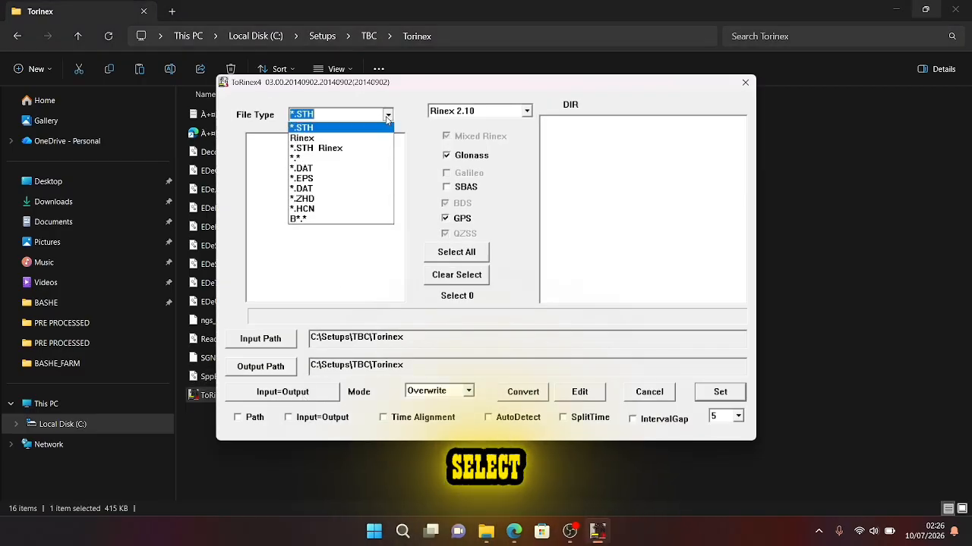
{"action": "left_click", "coordinate": [343, 139]}
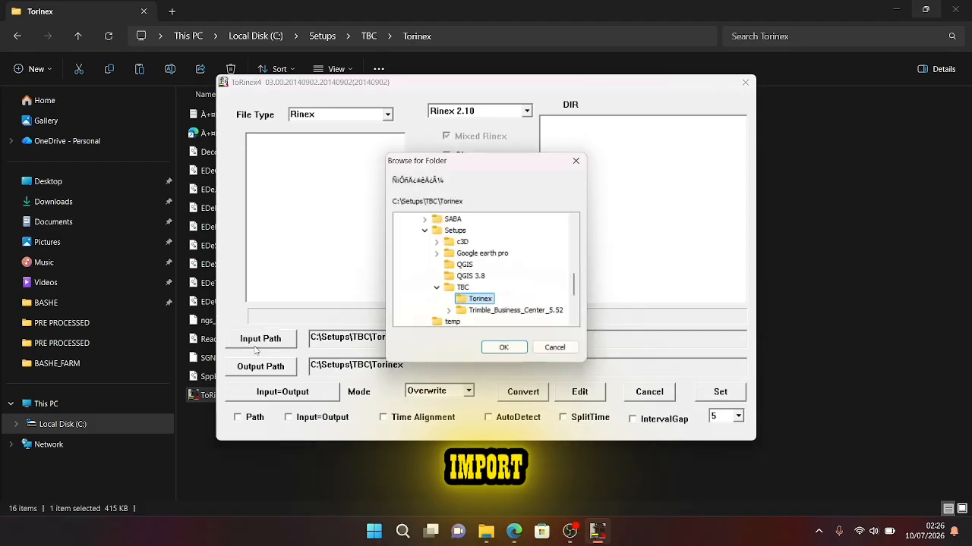
{"action": "scroll", "coordinate": [489, 272], "scroll_direction": "up", "scroll_amount": 8}
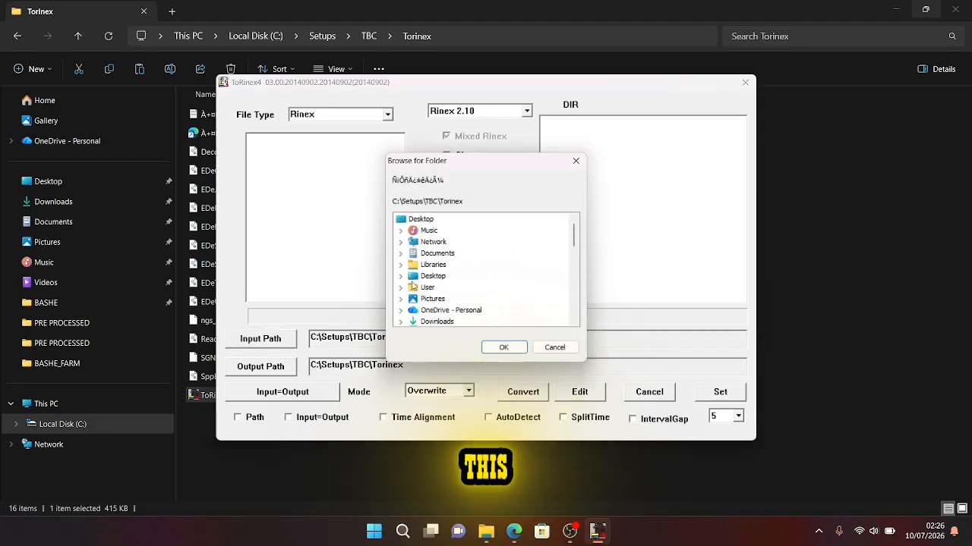
{"action": "left_click", "coordinate": [422, 219]}
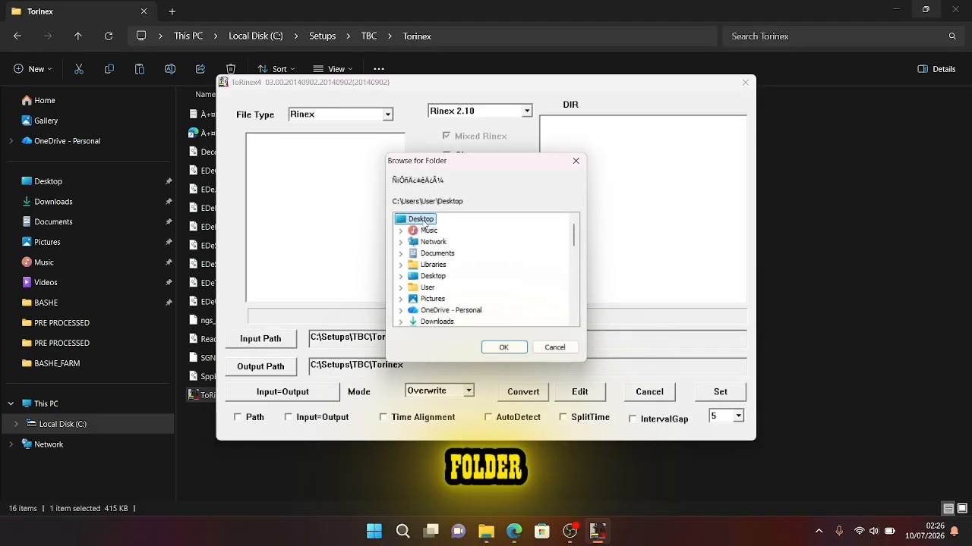
{"action": "scroll", "coordinate": [453, 281], "scroll_direction": "down", "scroll_amount": 1}
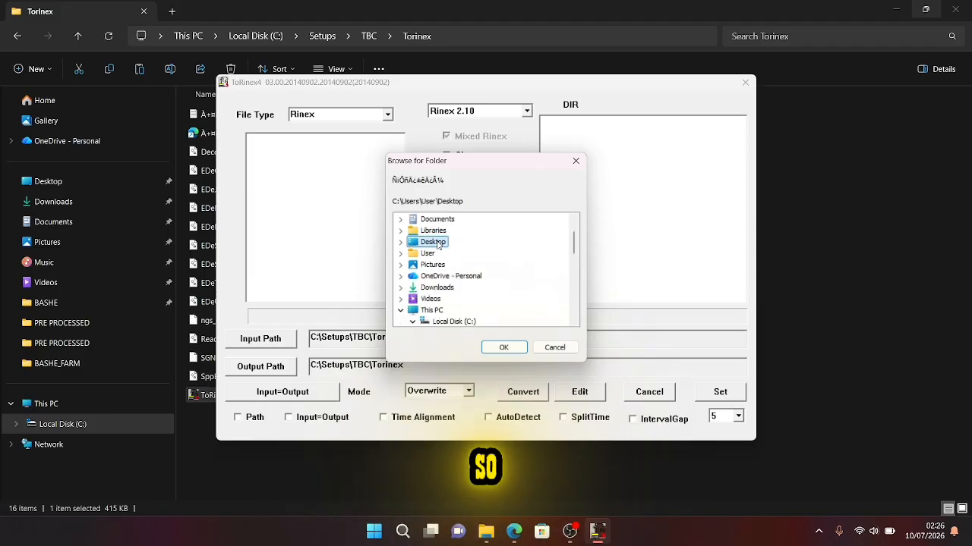
{"action": "left_click", "coordinate": [401, 243]}
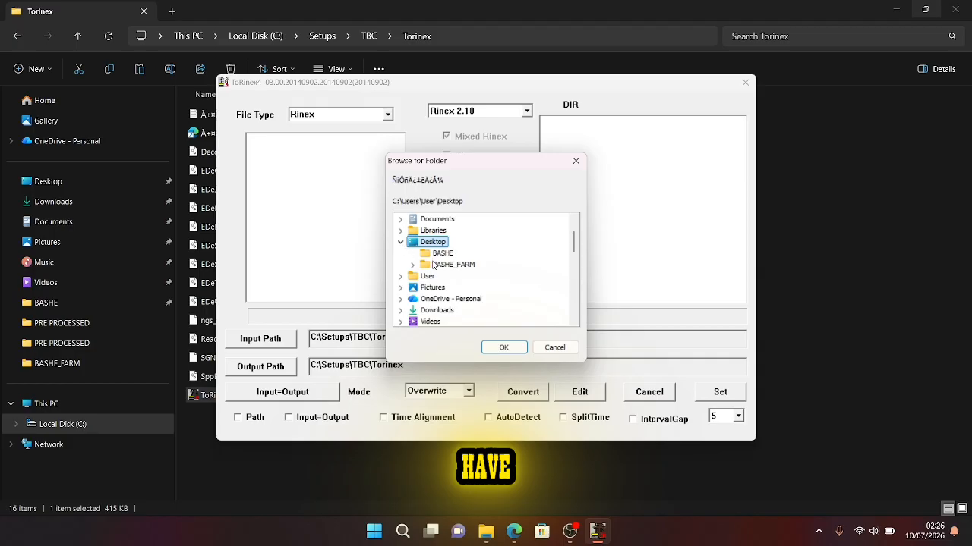
{"action": "left_click", "coordinate": [414, 265]}
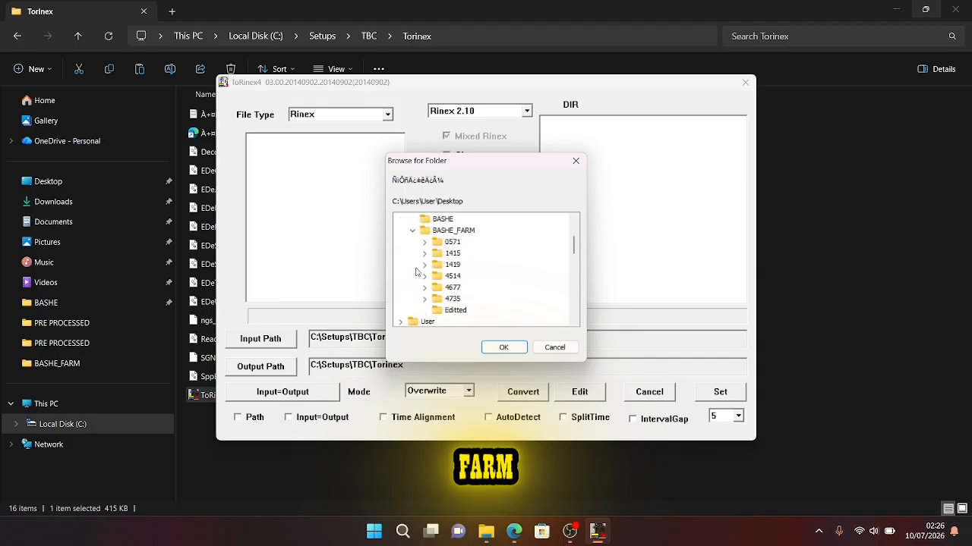
{"action": "left_click", "coordinate": [454, 310]}
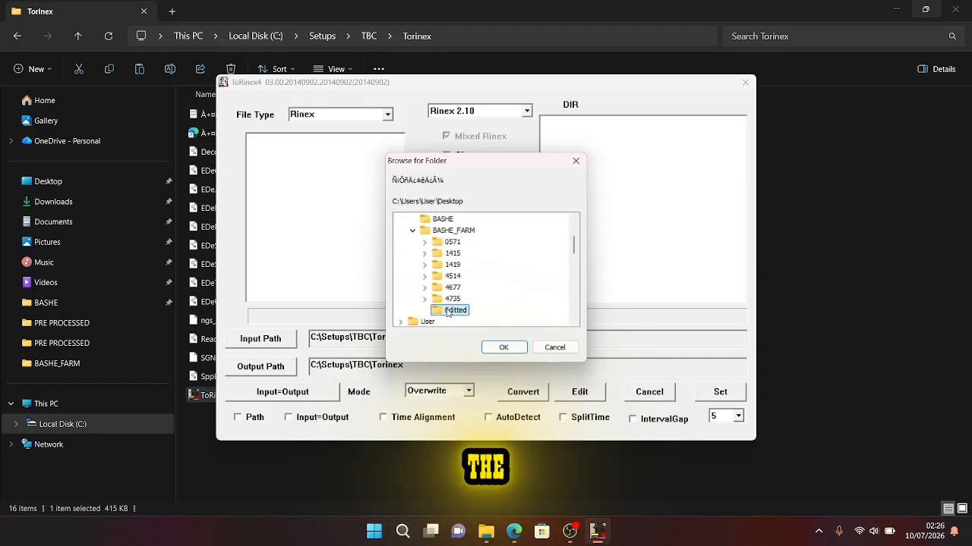
{"action": "left_click", "coordinate": [503, 347]}
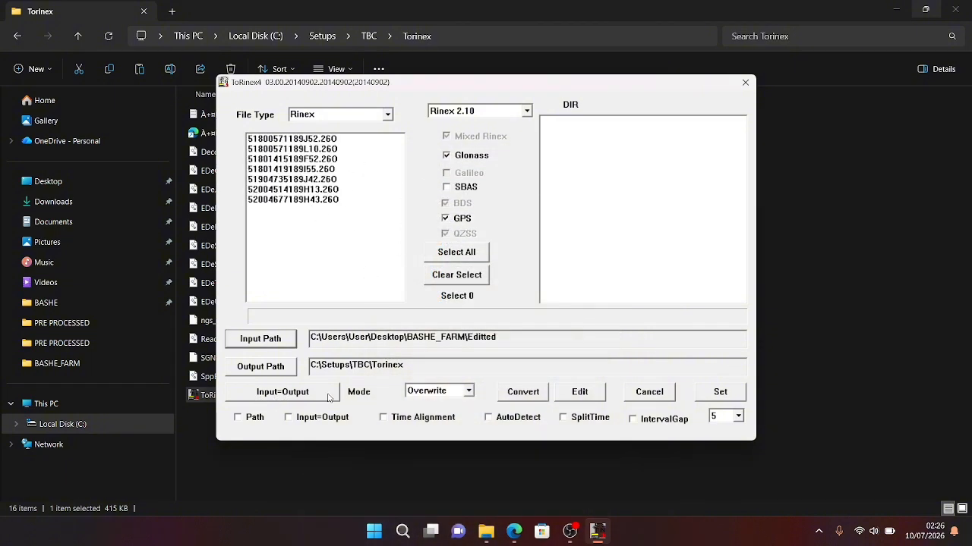
Step: Convert all listed observation files to Rinex 3.02 with the output path equal to the input path, and close the converter
{"action": "left_click", "coordinate": [292, 418]}
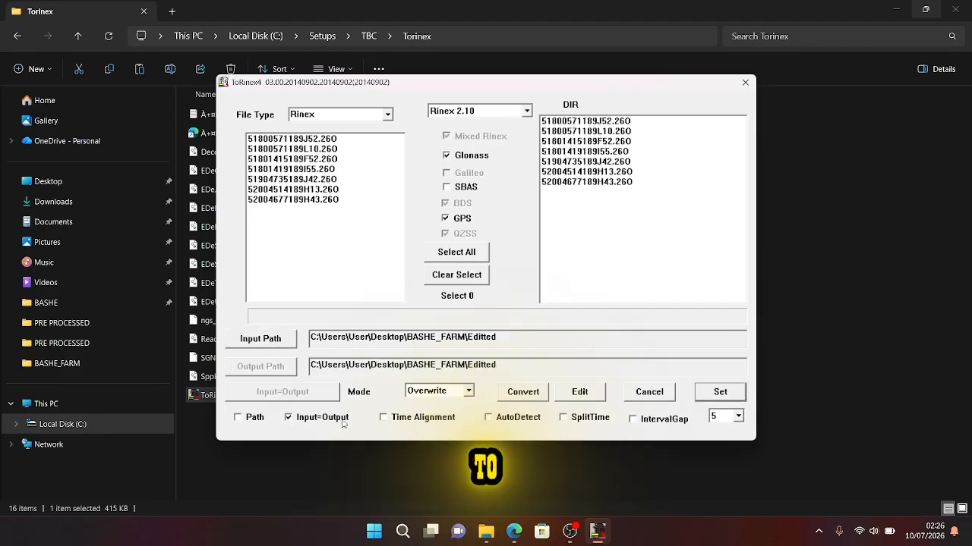
{"action": "left_click", "coordinate": [440, 254]}
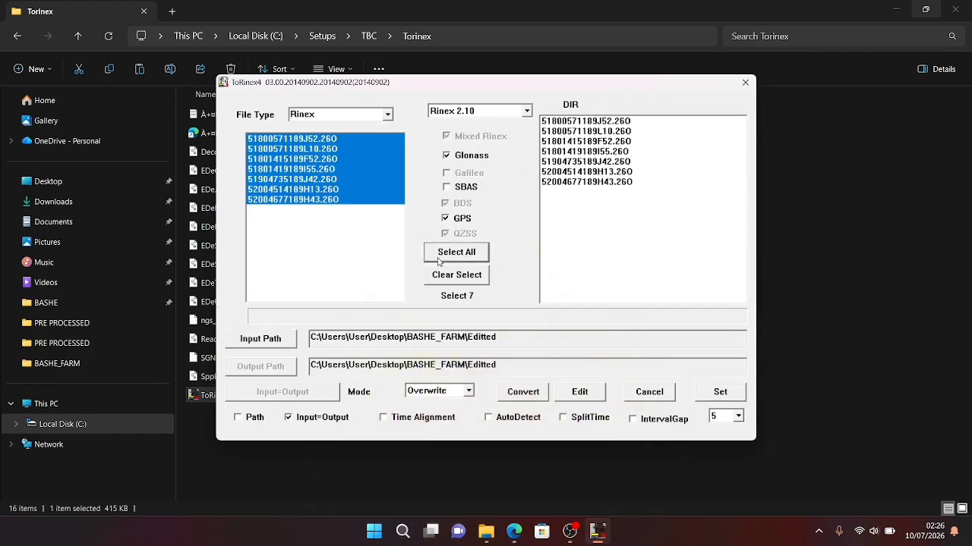
{"action": "left_click", "coordinate": [527, 113]}
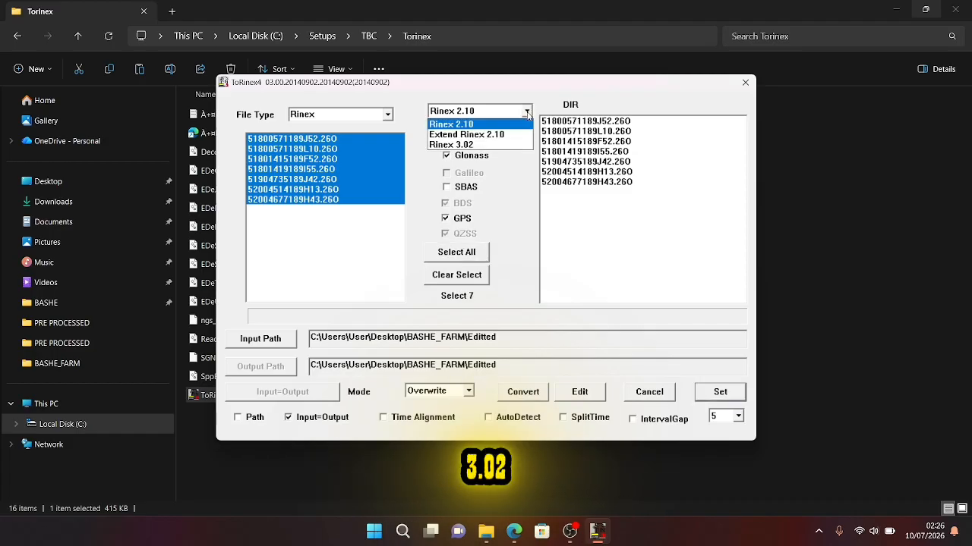
{"action": "left_click", "coordinate": [489, 146]}
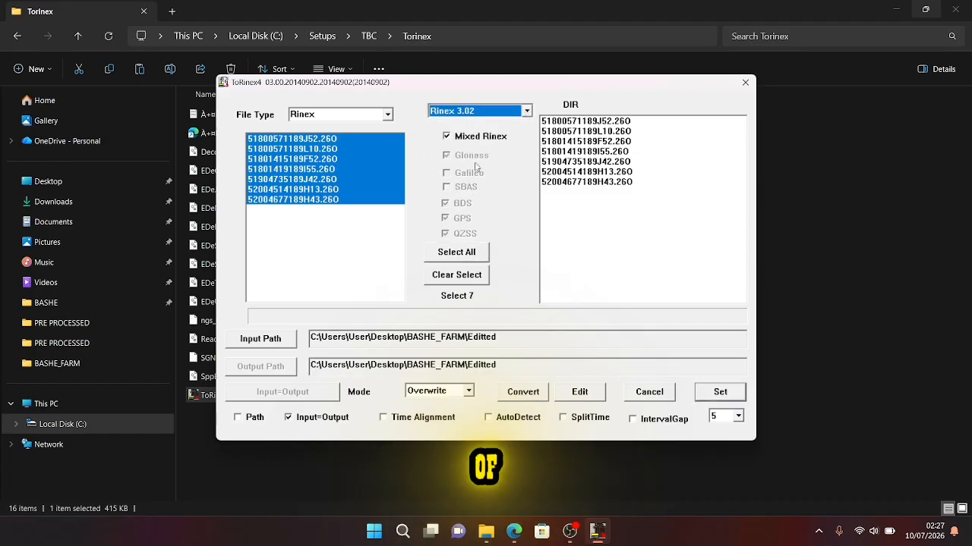
{"action": "left_click", "coordinate": [515, 393]}
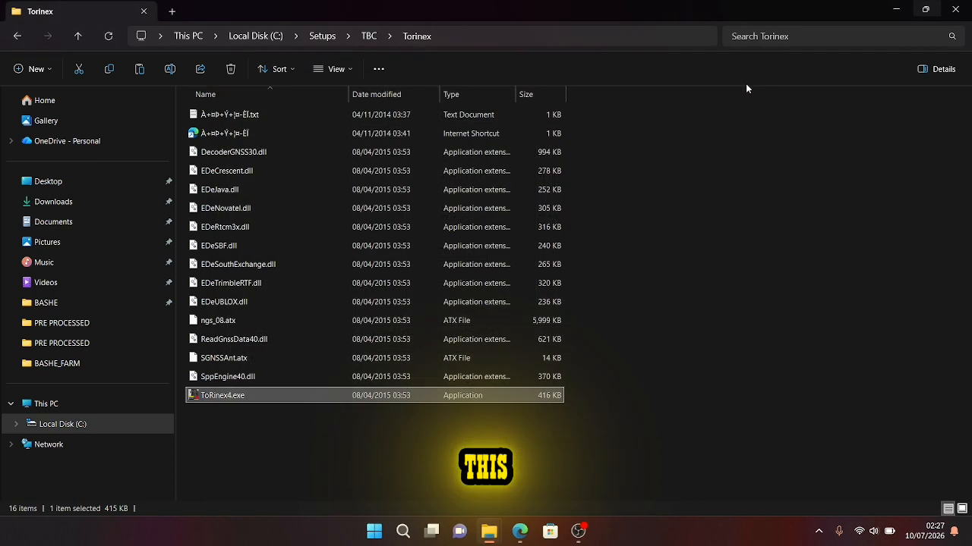
{"action": "left_click", "coordinate": [744, 83]}
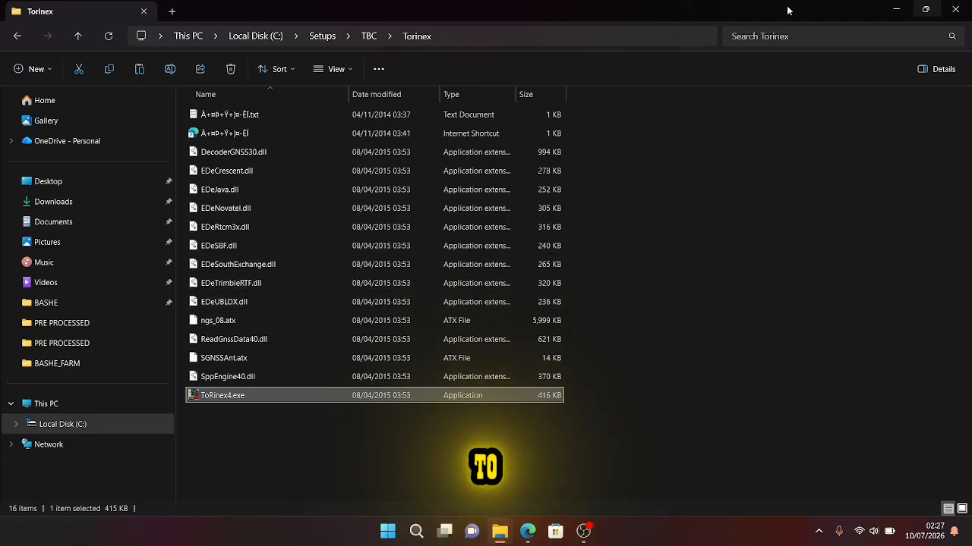
Step: Close the Torinex folder, open the Editted folder inside BASHE_FARM on the desktop, and sort its files by size
{"action": "left_click", "coordinate": [966, 13]}
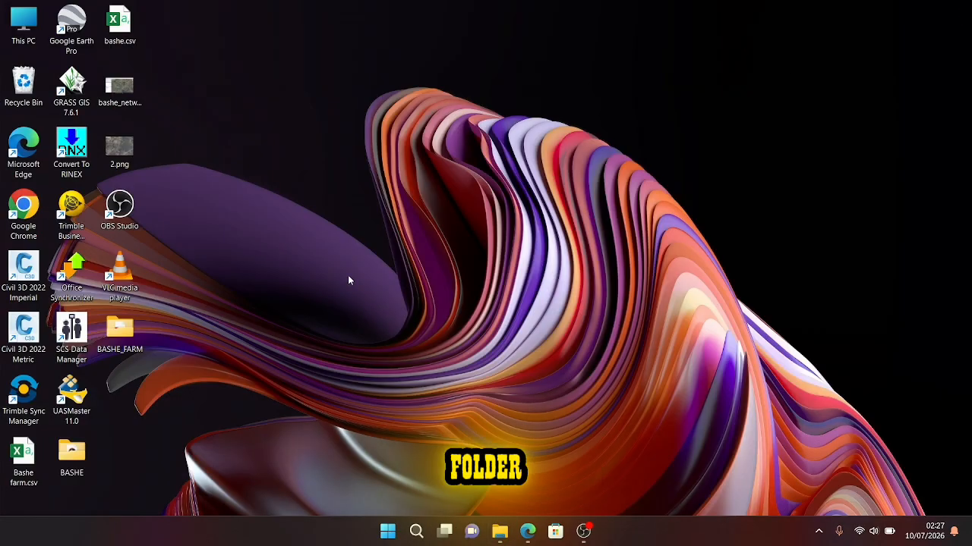
{"action": "double_click", "coordinate": [122, 328]}
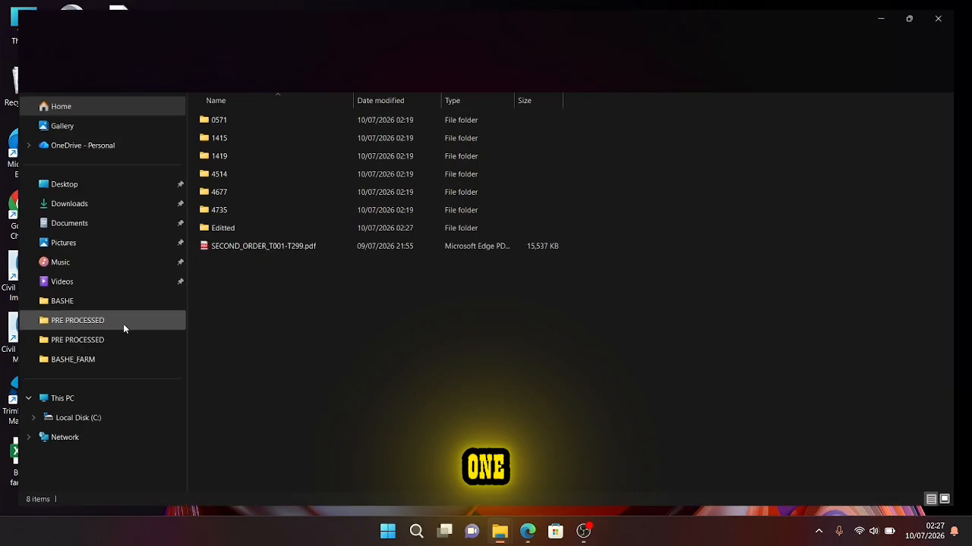
{"action": "double_click", "coordinate": [235, 228]}
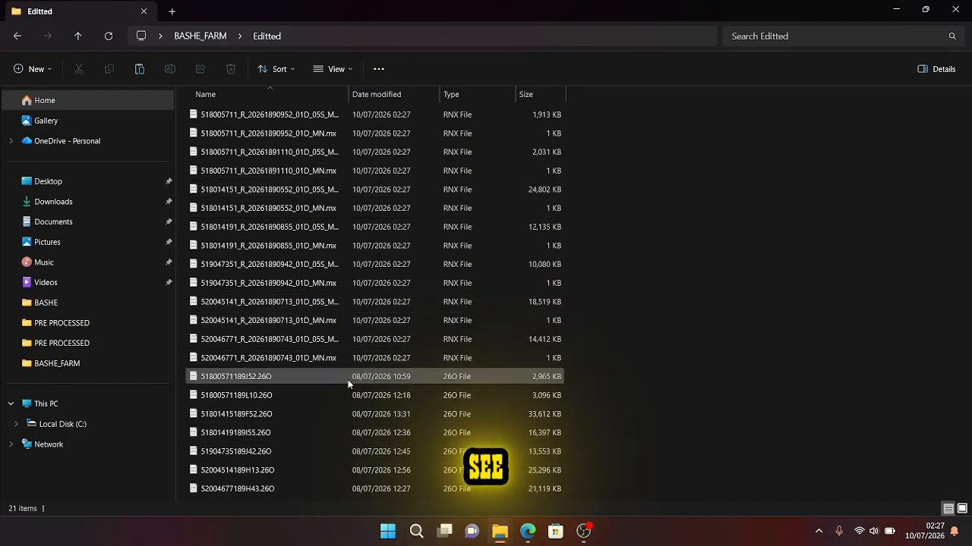
{"action": "left_click", "coordinate": [295, 69]}
{"action": "mouse_move", "coordinate": [302, 160]}
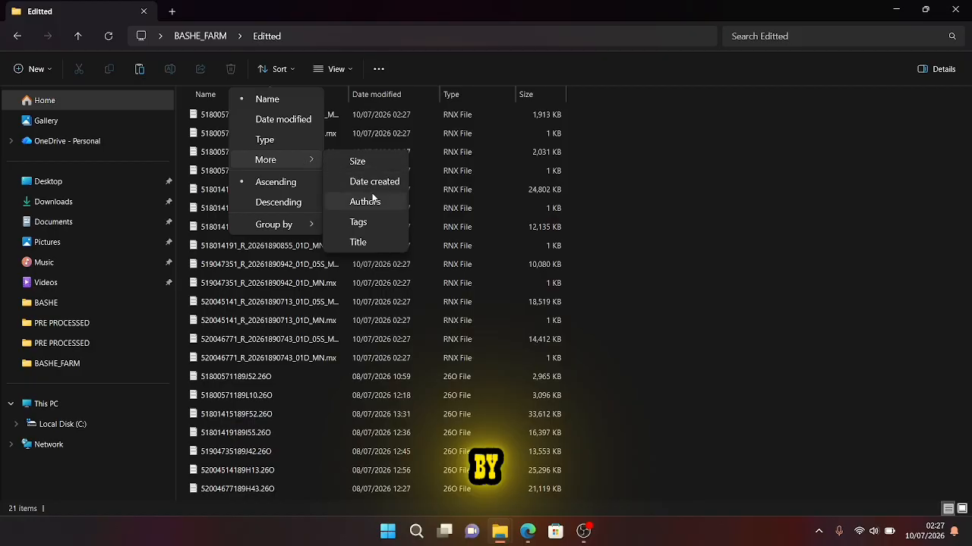
{"action": "left_click", "coordinate": [368, 160]}
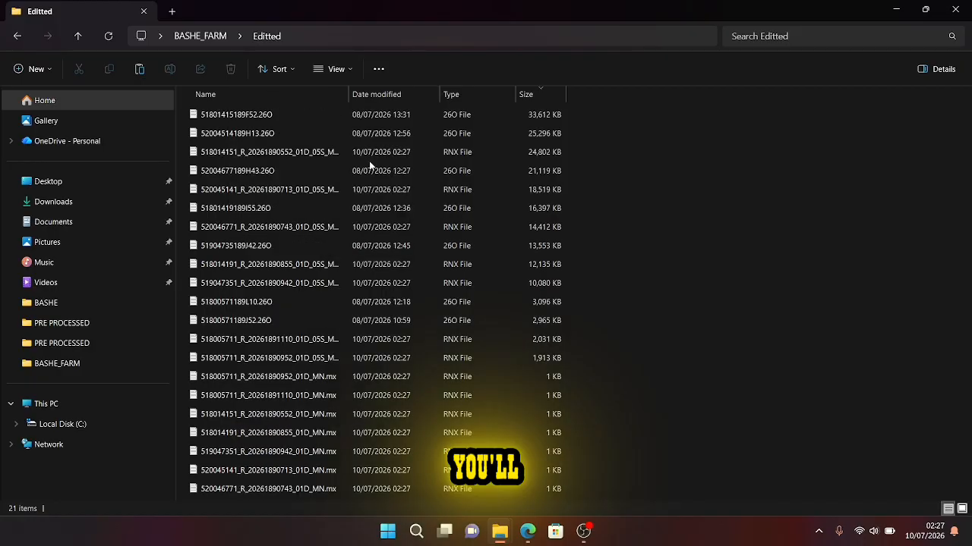
Step: Permanently delete the seven 1 KB RNX files whose names end in _MN
{"action": "left_click", "coordinate": [501, 490]}
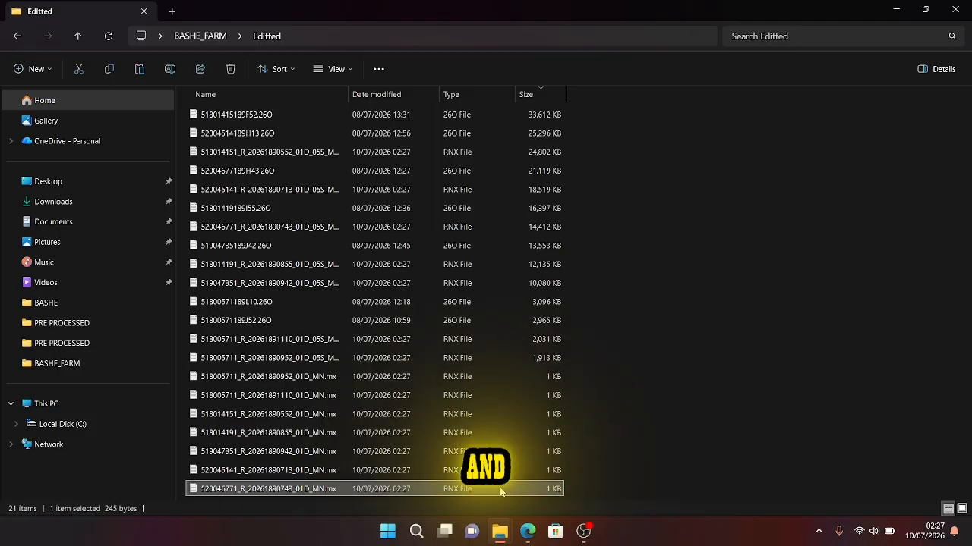
{"action": "left_click", "coordinate": [471, 376], "text": "shift"}
{"action": "key", "text": "shift+Delete"}
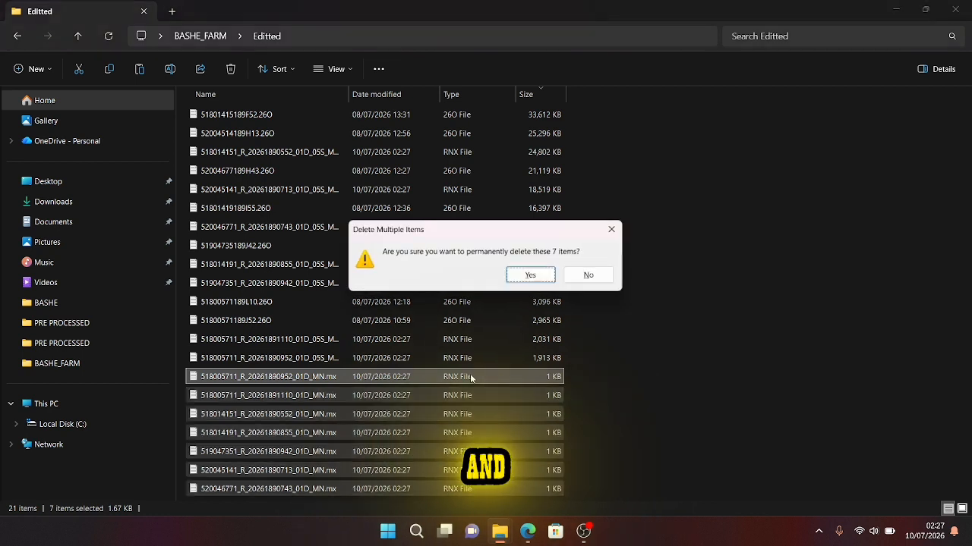
{"action": "key", "text": "Return"}
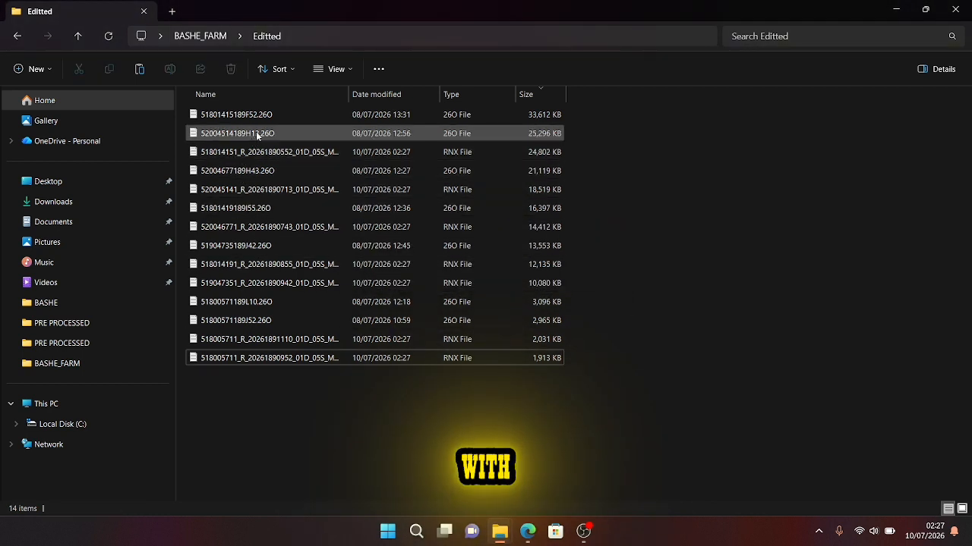
{"action": "left_click", "coordinate": [277, 114]}
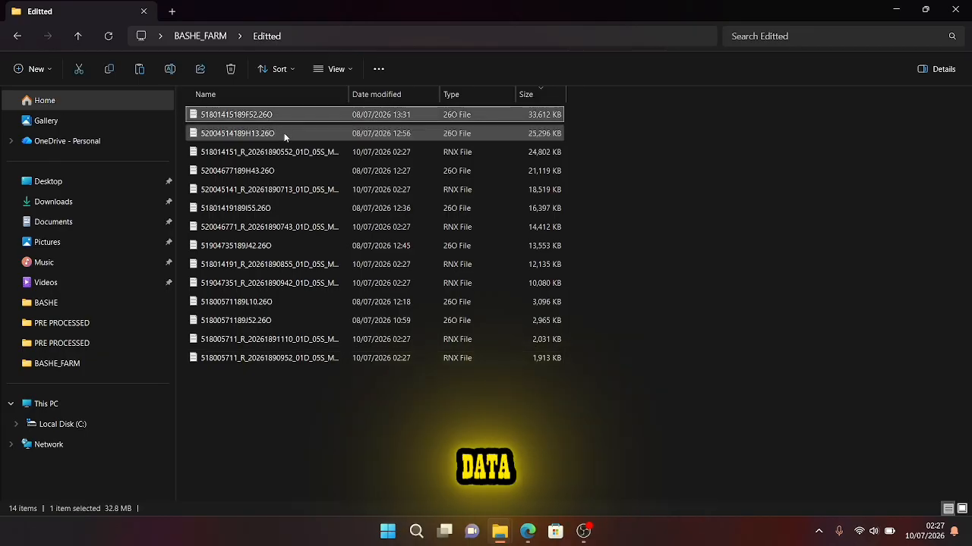
{"action": "key", "text": "Return"}
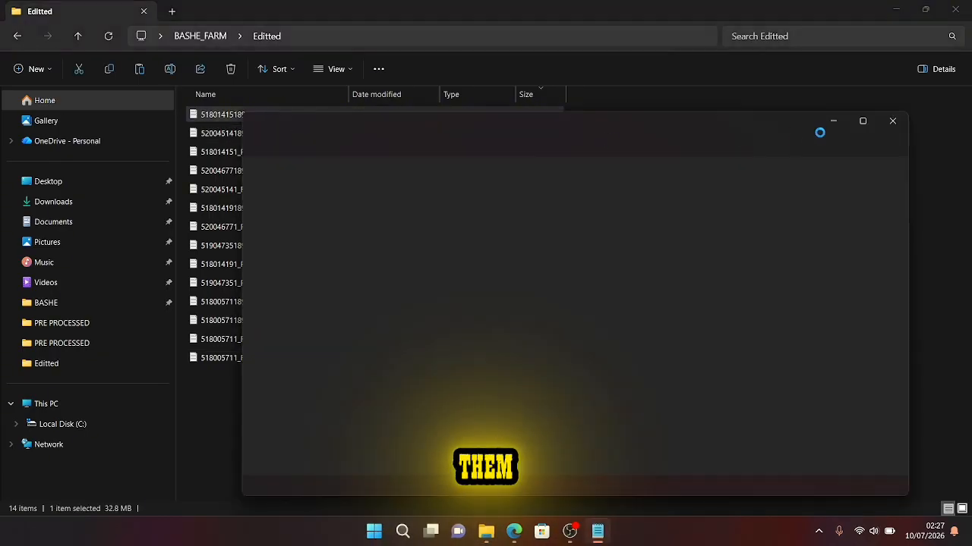
{"action": "left_click", "coordinate": [892, 120]}
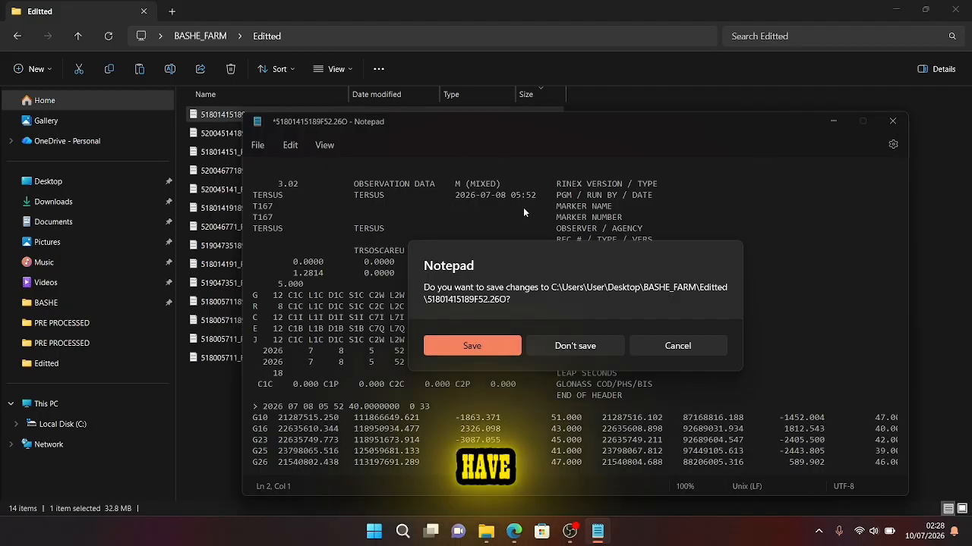
{"action": "left_click", "coordinate": [659, 350]}
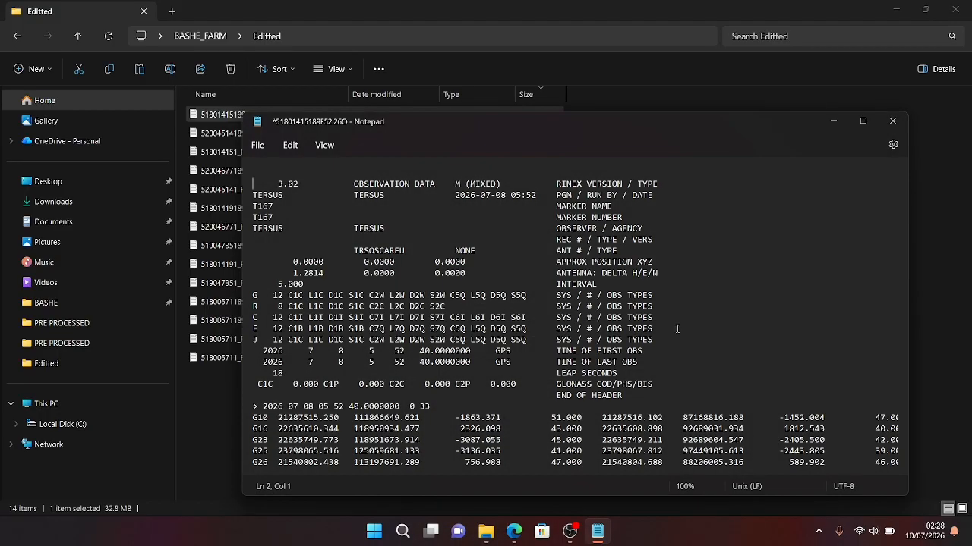
{"action": "left_click", "coordinate": [897, 122]}
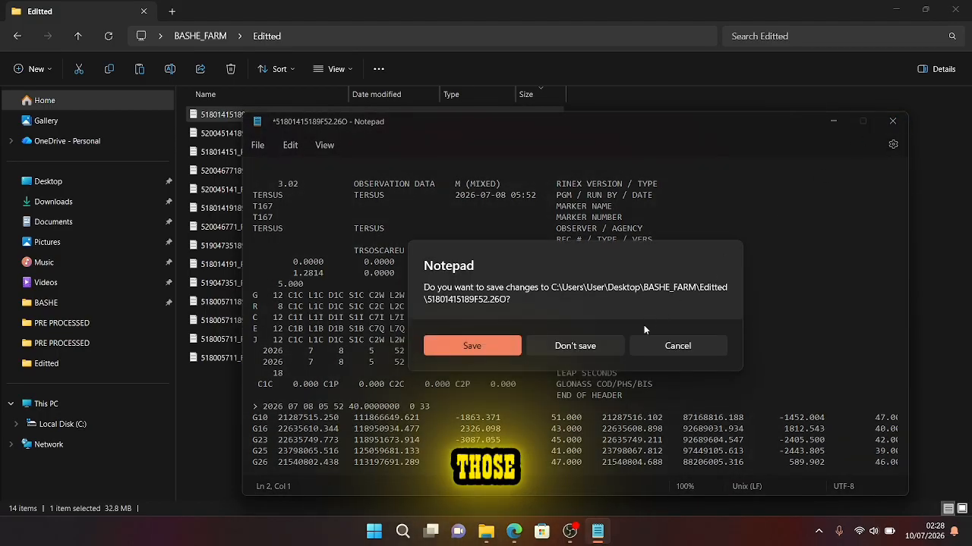
{"action": "left_click", "coordinate": [595, 347]}
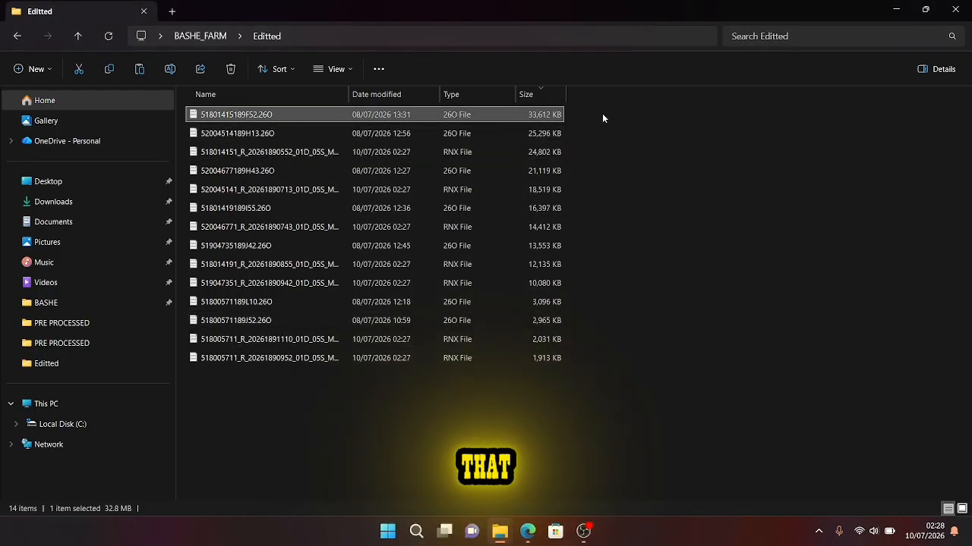
Step: Permanently delete the seven original .26O files from the Editted folder, keeping only the converted RNX observation files
{"action": "left_click_drag", "start_coordinate": [602, 113], "coordinate": [548, 136]}
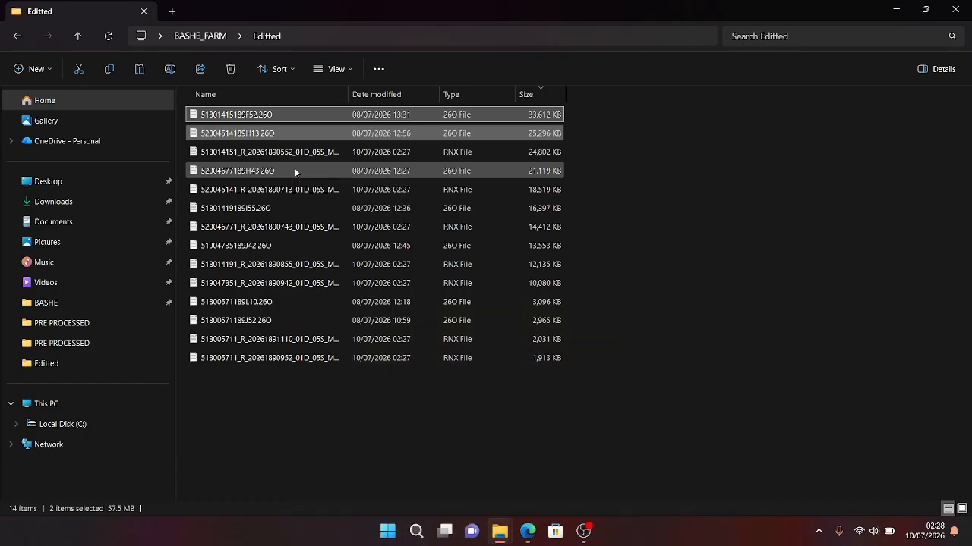
{"action": "left_click", "coordinate": [295, 171], "text": "ctrl"}
{"action": "left_click", "coordinate": [295, 209], "text": "ctrl"}
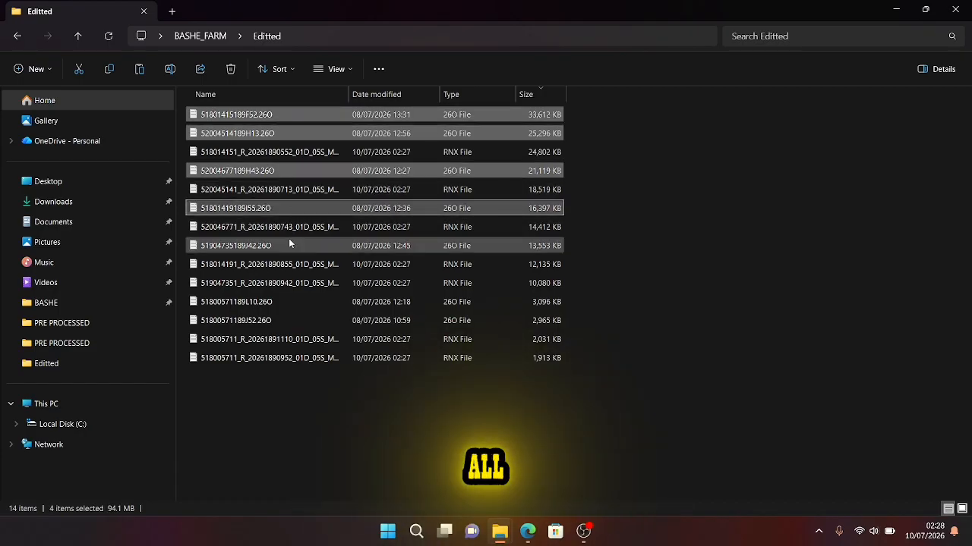
{"action": "left_click", "coordinate": [288, 242], "text": "ctrl"}
{"action": "left_click", "coordinate": [287, 301], "text": "ctrl"}
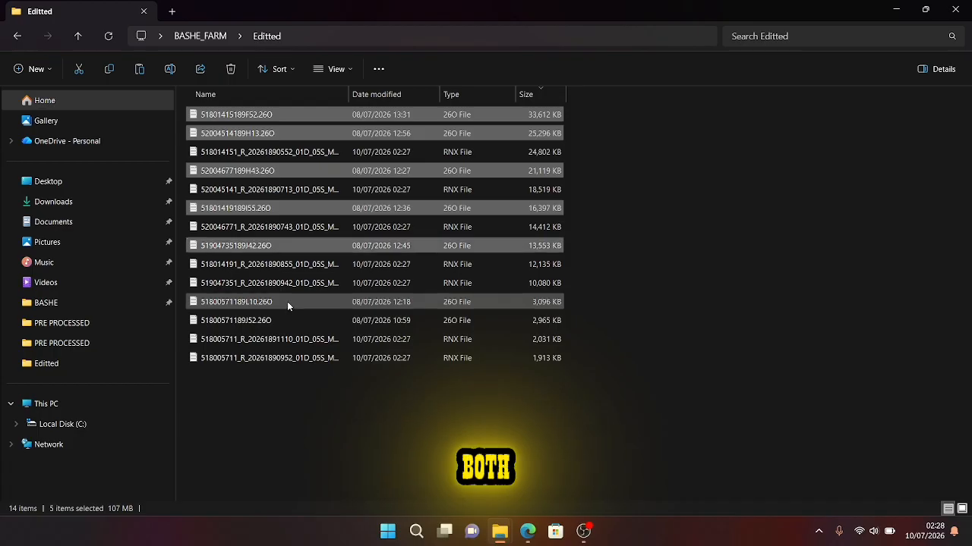
{"action": "left_click", "coordinate": [285, 321], "text": "ctrl"}
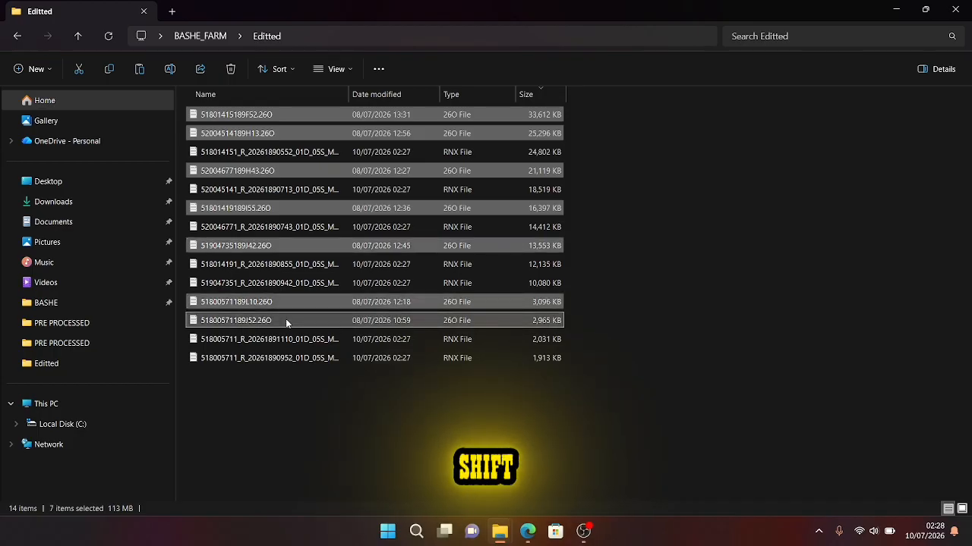
{"action": "key", "text": "shift+Delete"}
{"action": "key", "text": "Return"}
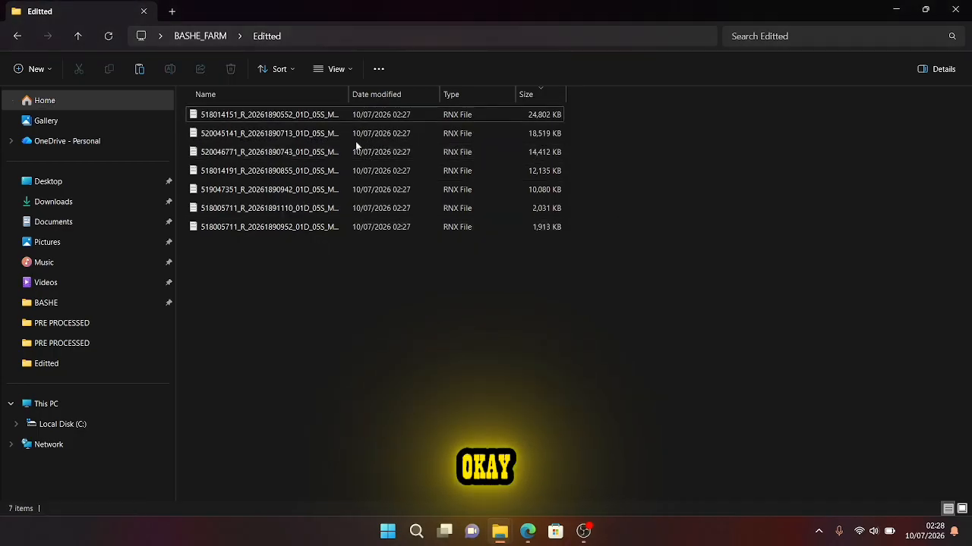
Step: Rename the largest RNX file (24,802 KB) to T167_1890.26o, accept the extension change, and check the marker name in its header
{"action": "left_click_drag", "start_coordinate": [349, 94], "coordinate": [424, 94]}
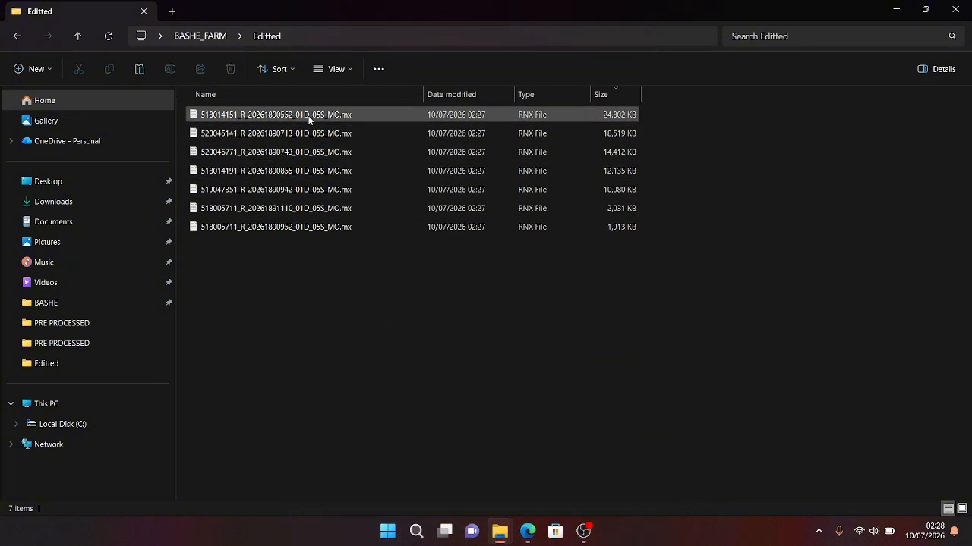
{"action": "left_click", "coordinate": [262, 116]}
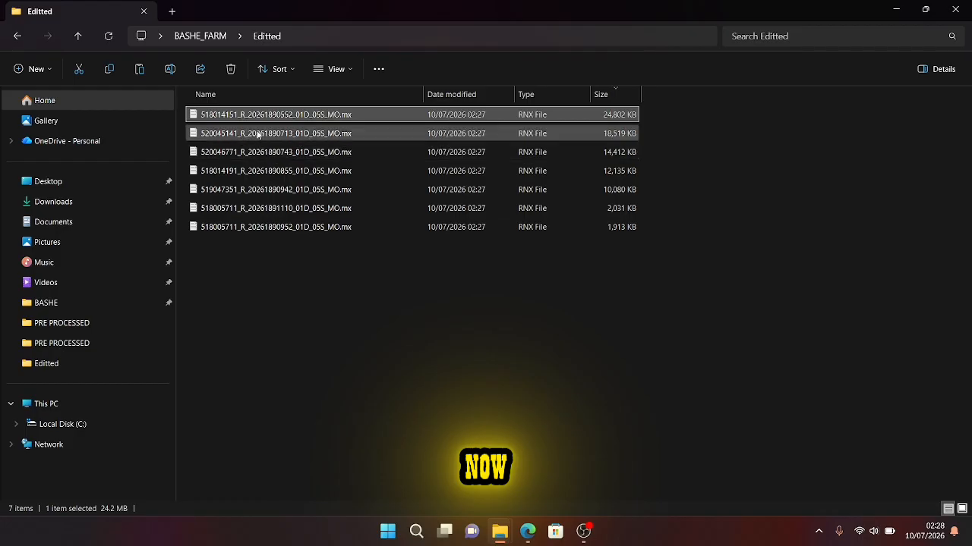
{"action": "left_click", "coordinate": [283, 116]}
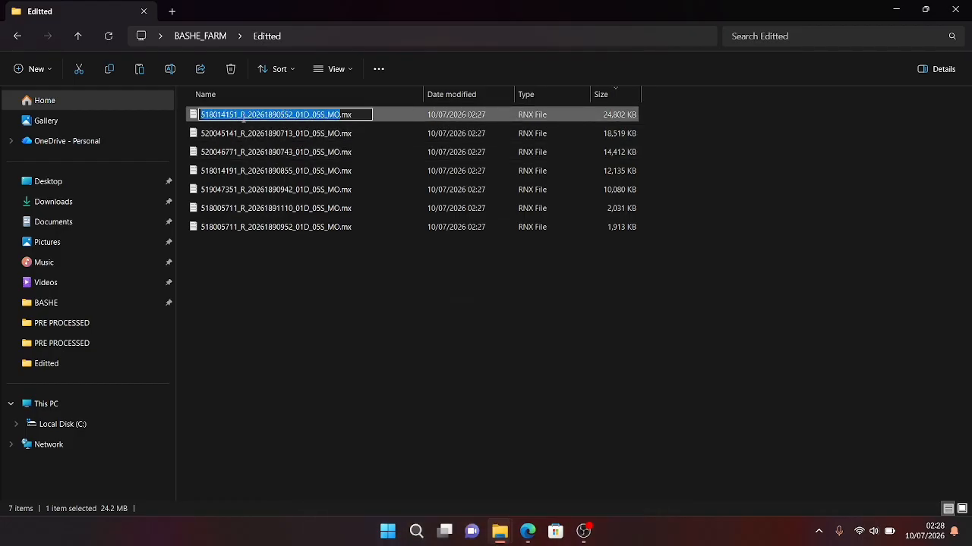
{"action": "left_click", "coordinate": [361, 116]}
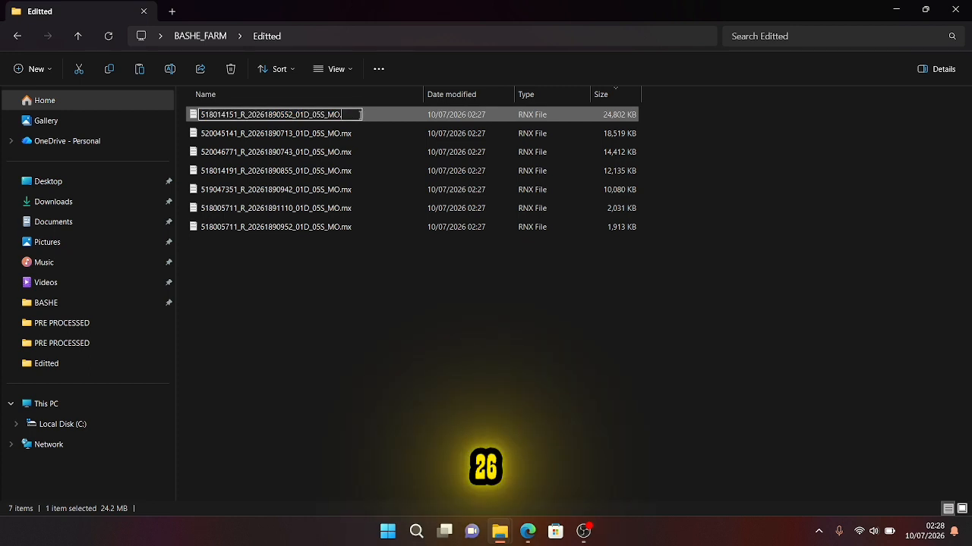
{"action": "type", "text": ".26o"}
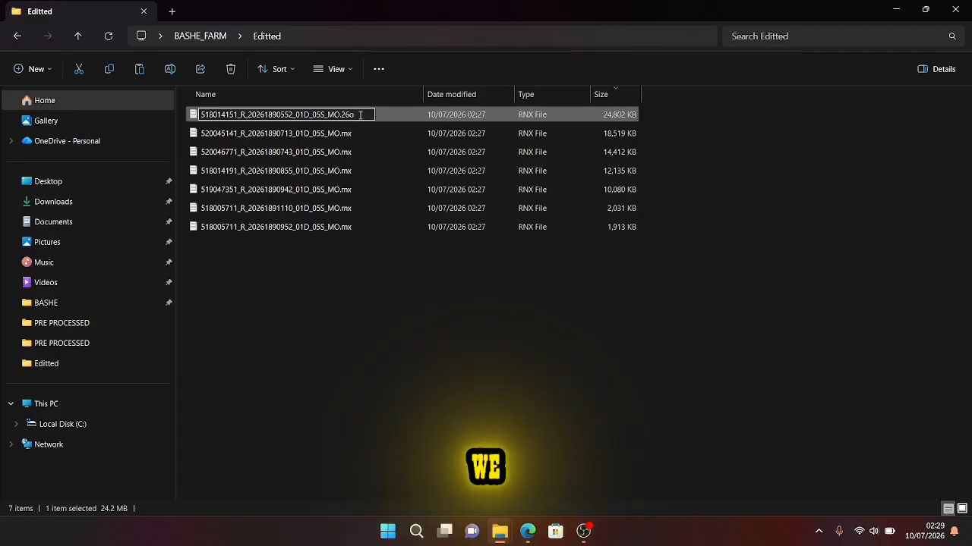
{"action": "key", "text": "BackSpace"}
{"action": "key", "text": "BackSpace"}
{"action": "key", "text": "BackSpace"}
{"action": "key", "text": "BackSpace"}
{"action": "key", "text": "BackSpace"}
{"action": "key", "text": "BackSpace"}
{"action": "key", "text": "BackSpace"}
{"action": "key", "text": "BackSpace"}
{"action": "key", "text": "BackSpace"}
{"action": "key", "text": "BackSpace"}
{"action": "key", "text": "BackSpace"}
{"action": "key", "text": "BackSpace"}
{"action": "key", "text": "BackSpace"}
{"action": "key", "text": "BackSpace"}
{"action": "key", "text": "BackSpace"}
{"action": "key", "text": "BackSpace"}
{"action": "key", "text": "BackSpace"}
{"action": "key", "text": "BackSpace"}
{"action": "key", "text": "BackSpace"}
{"action": "key", "text": "BackSpace"}
{"action": "key", "text": "BackSpace"}
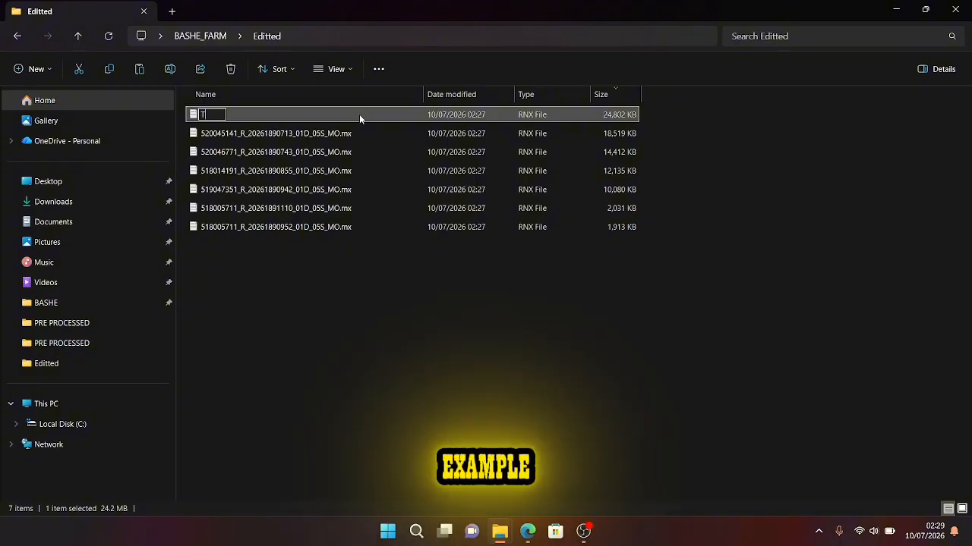
{"action": "type", "text": "T167"}
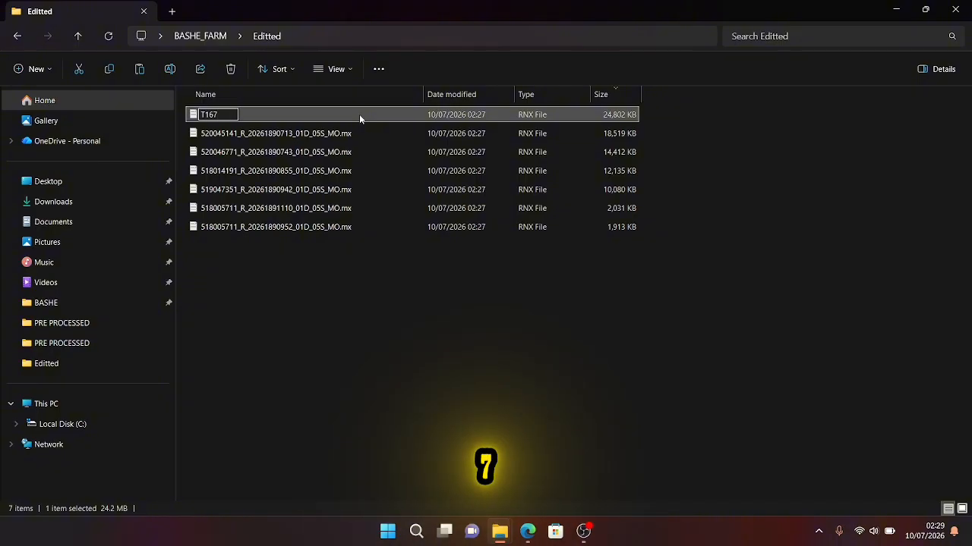
{"action": "type", "text": "_"}
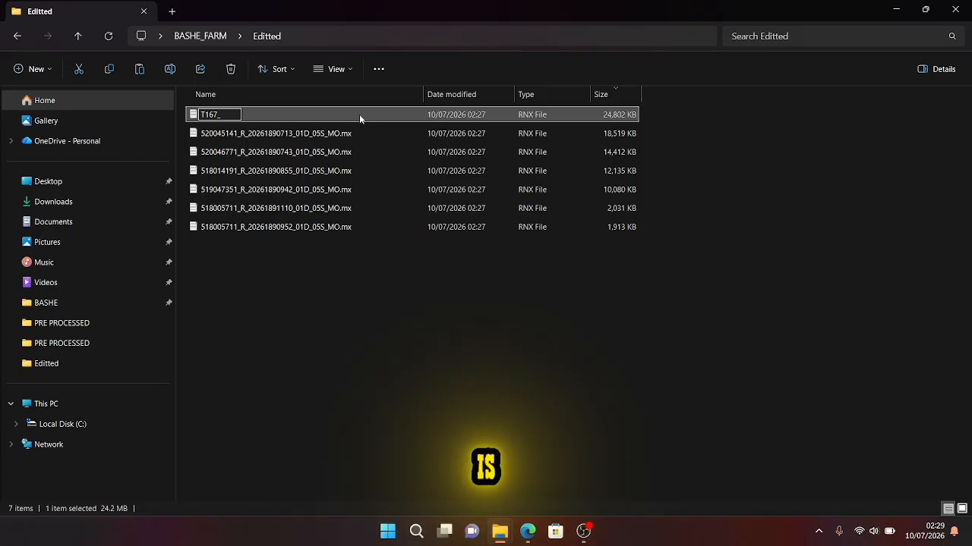
{"action": "type", "text": "1890."}
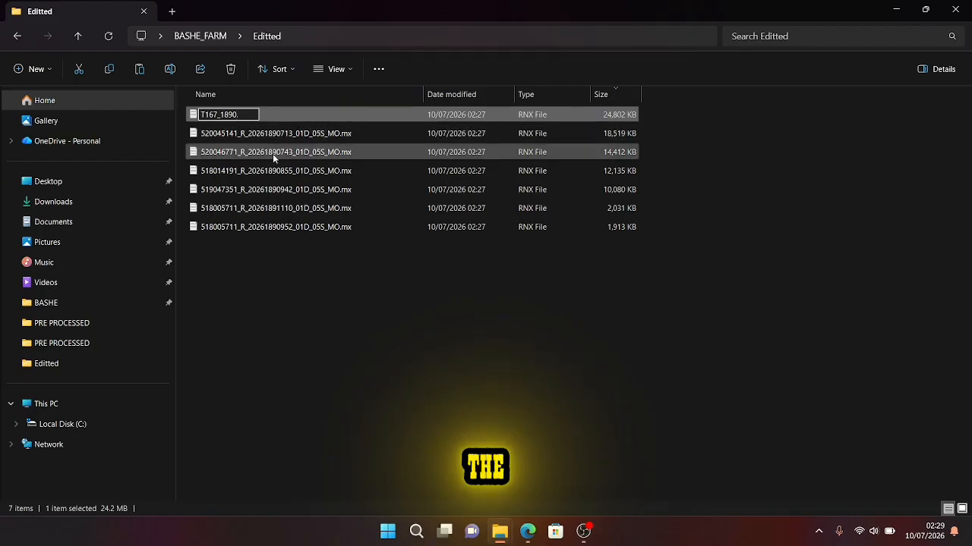
{"action": "type", "text": "26o"}
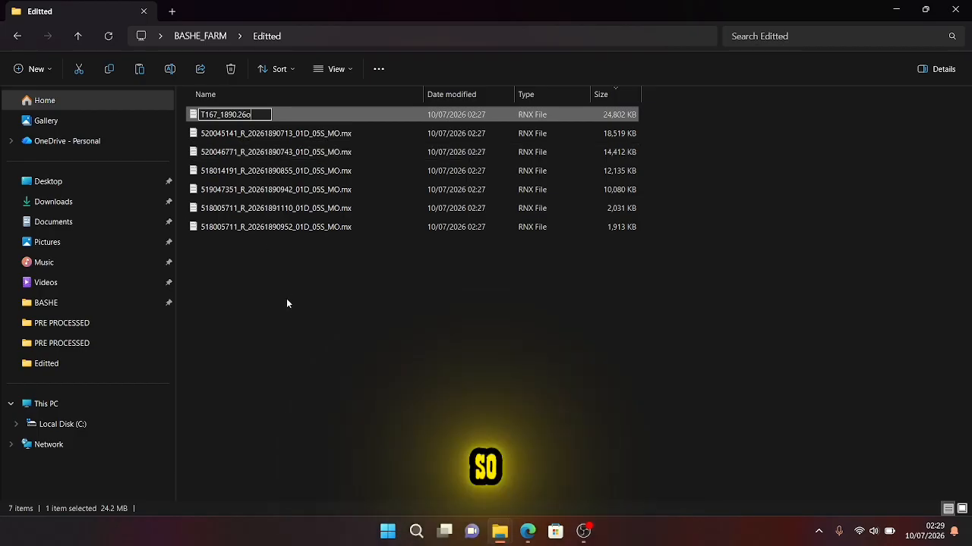
{"action": "key", "text": "Return"}
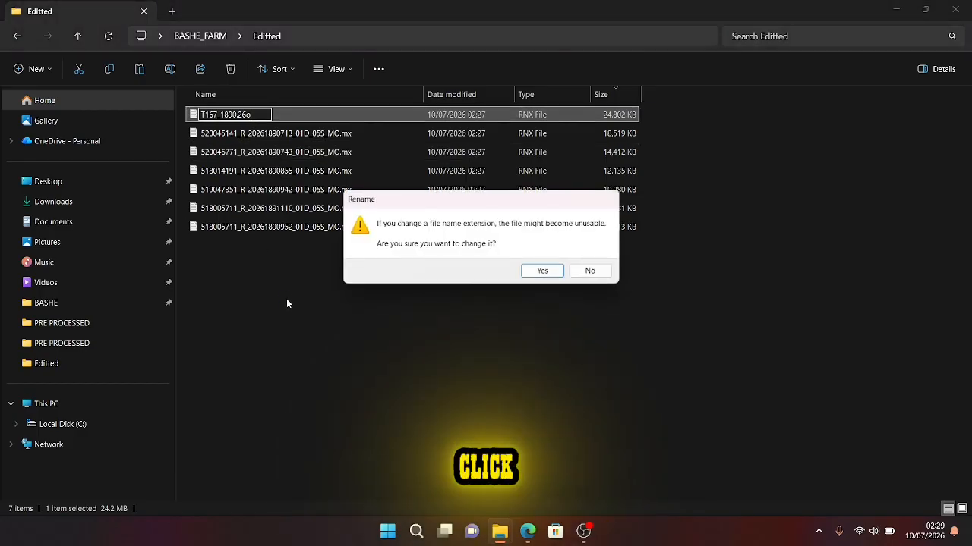
{"action": "left_click", "coordinate": [542, 271]}
{"action": "double_click", "coordinate": [255, 114]}
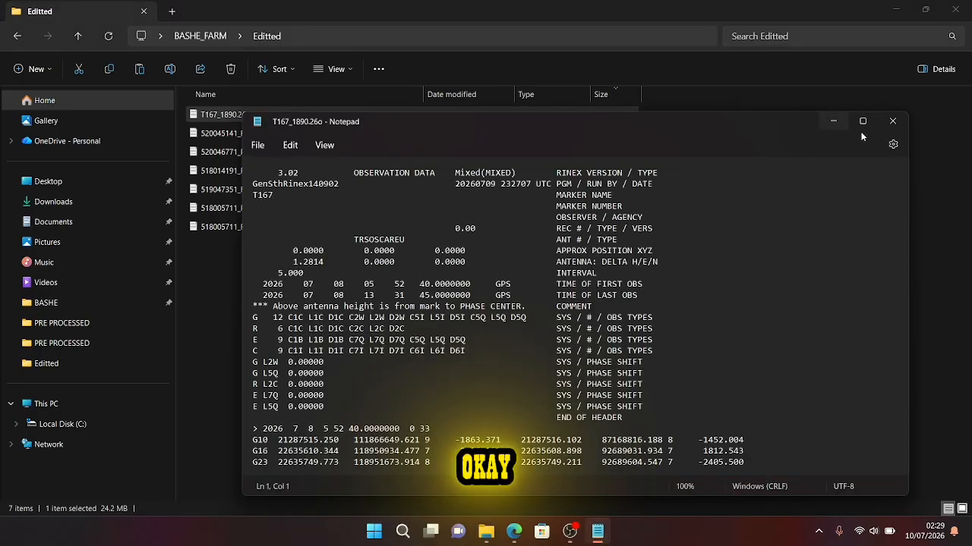
{"action": "left_click", "coordinate": [891, 122]}
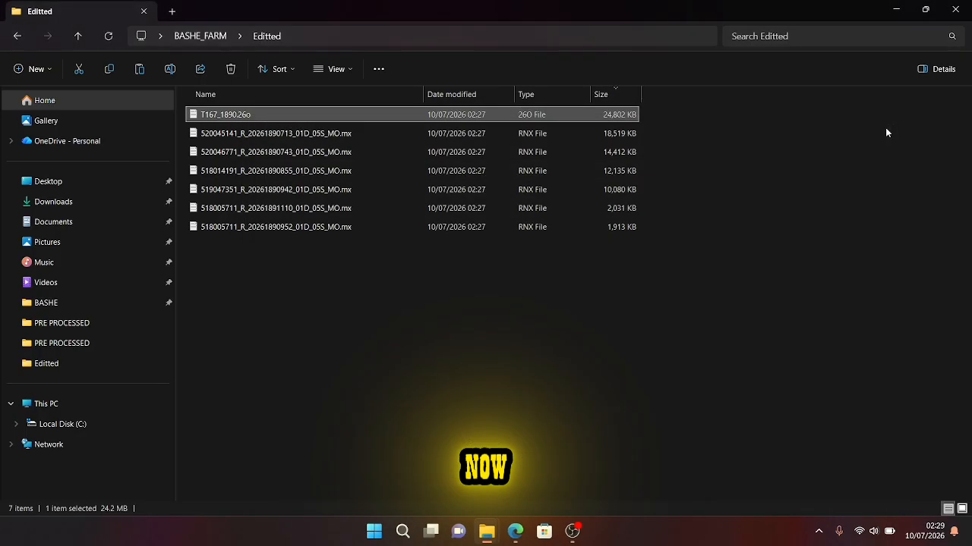
{"action": "left_click", "coordinate": [255, 135]}
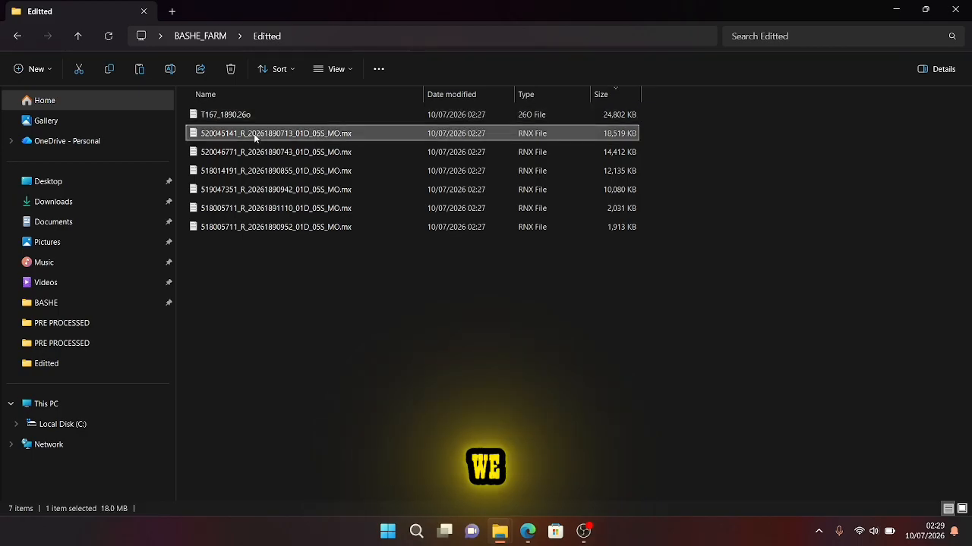
{"action": "key", "text": "F2"}
{"action": "left_click", "coordinate": [360, 134]}
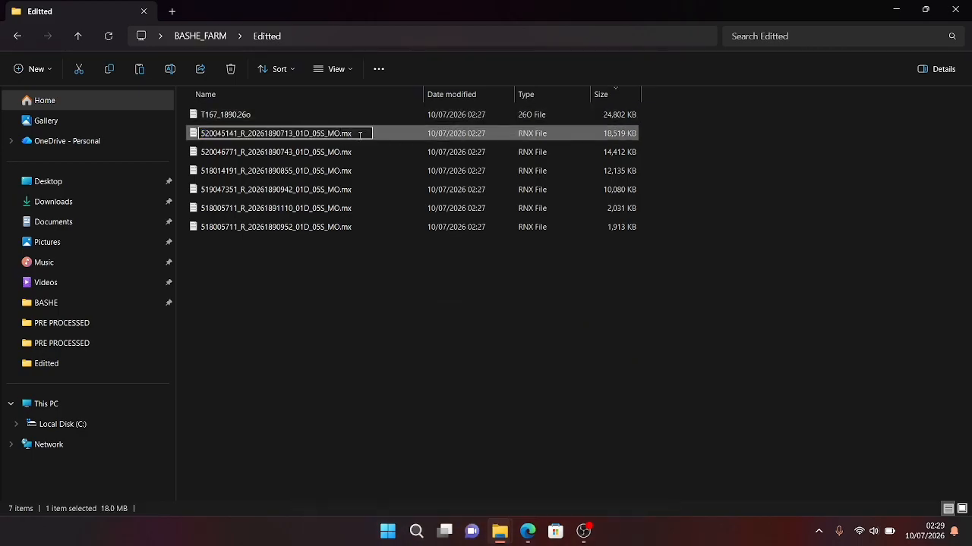
{"action": "key", "text": "BackSpace"}
{"action": "key", "text": "BackSpace"}
{"action": "key", "text": "BackSpace"}
{"action": "key", "text": "BackSpace"}
{"action": "key", "text": "BackSpace"}
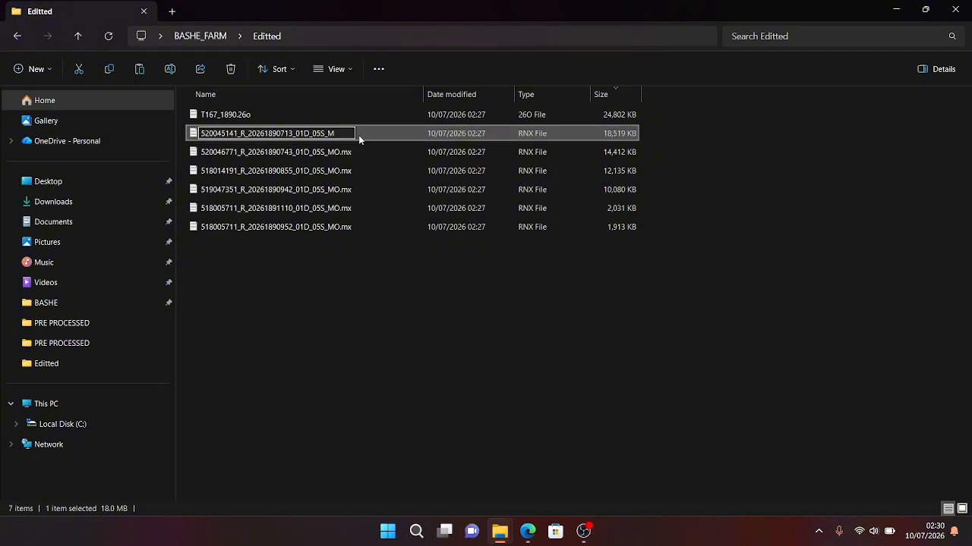
{"action": "type", "text": ".26o"}
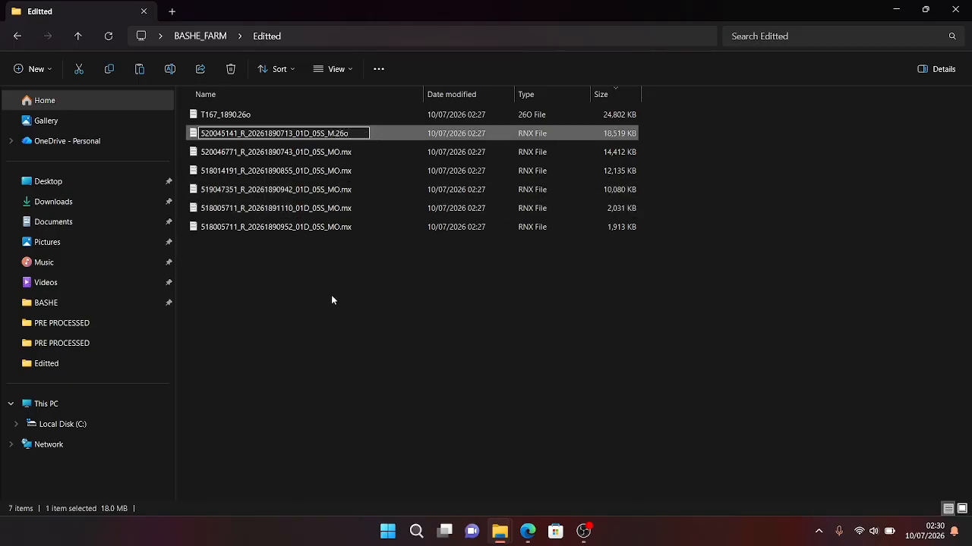
{"action": "key", "text": "Return"}
{"action": "left_click", "coordinate": [548, 274]}
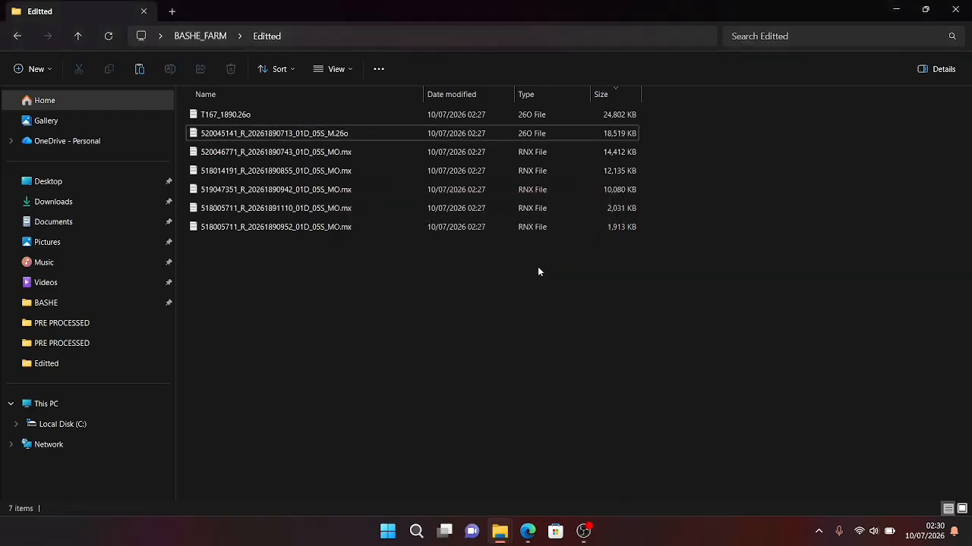
Step: Check the marker name in the header of the 18,519 KB file, and rename the file to BHF01_1890.26o
{"action": "double_click", "coordinate": [264, 134]}
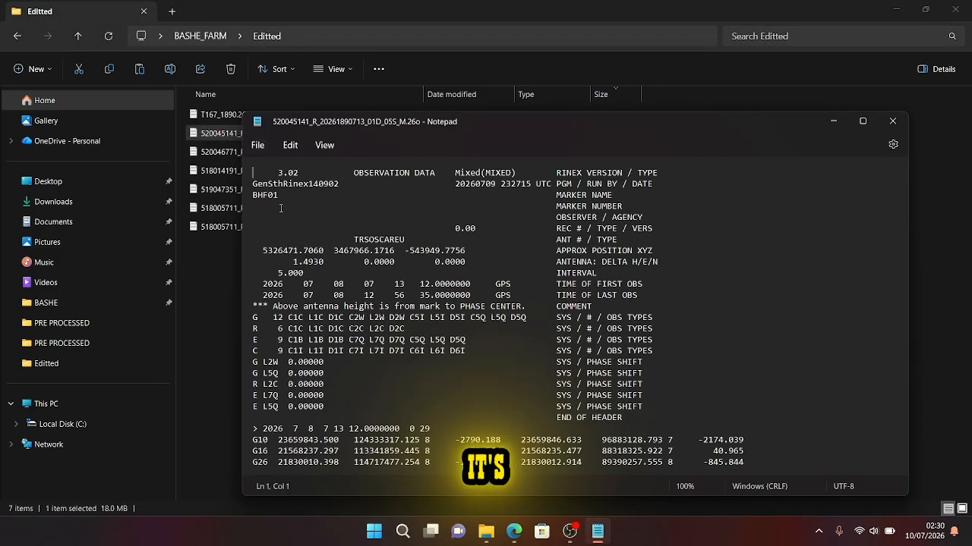
{"action": "left_click", "coordinate": [892, 125]}
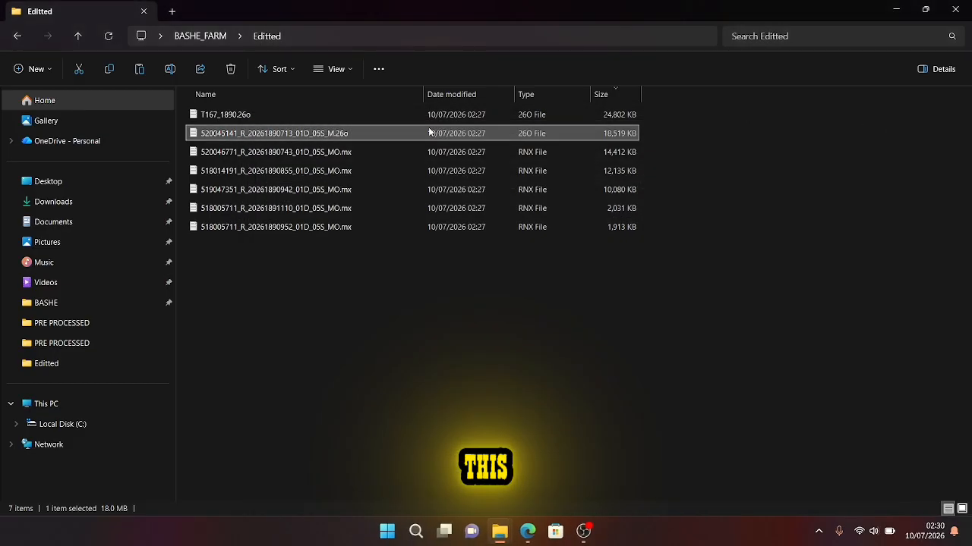
{"action": "left_click", "coordinate": [283, 134]}
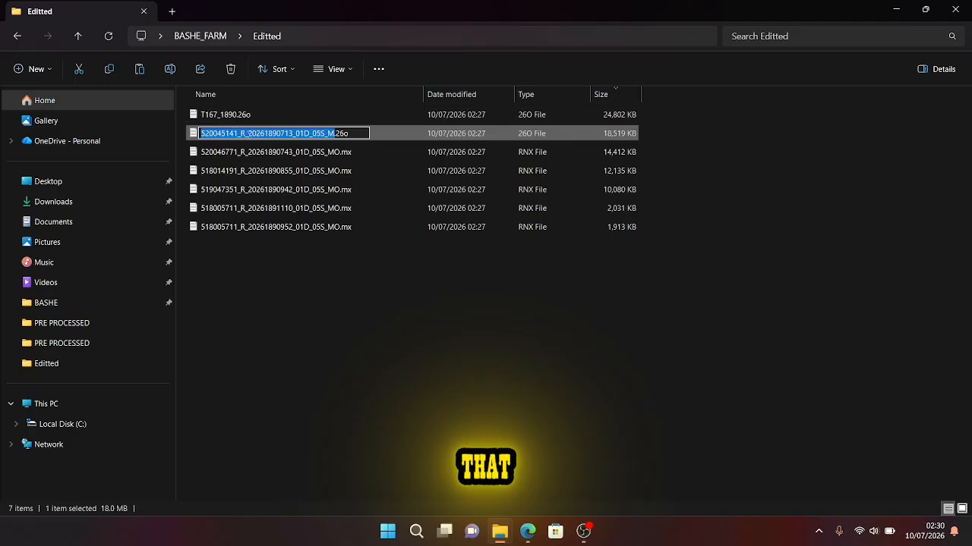
{"action": "type", "text": "BHF"}
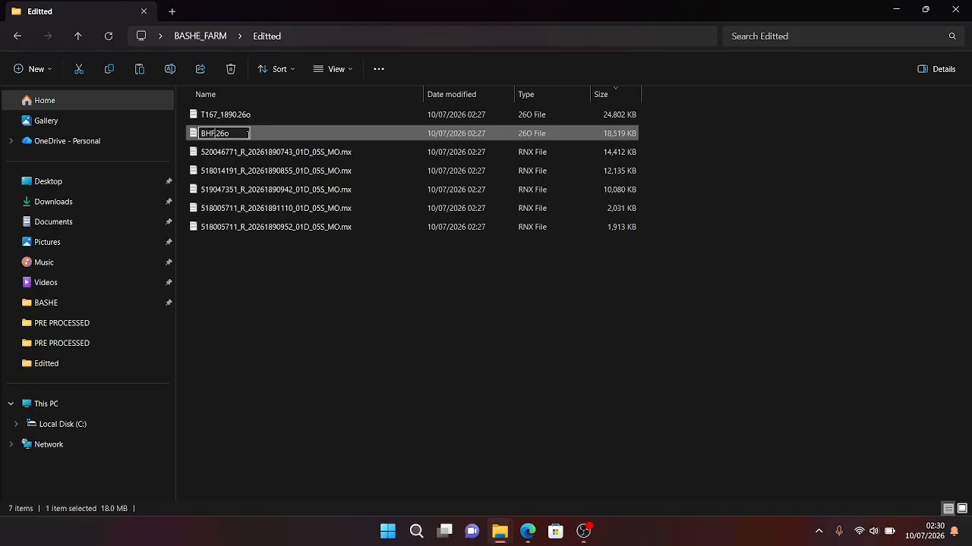
{"action": "type", "text": "01"}
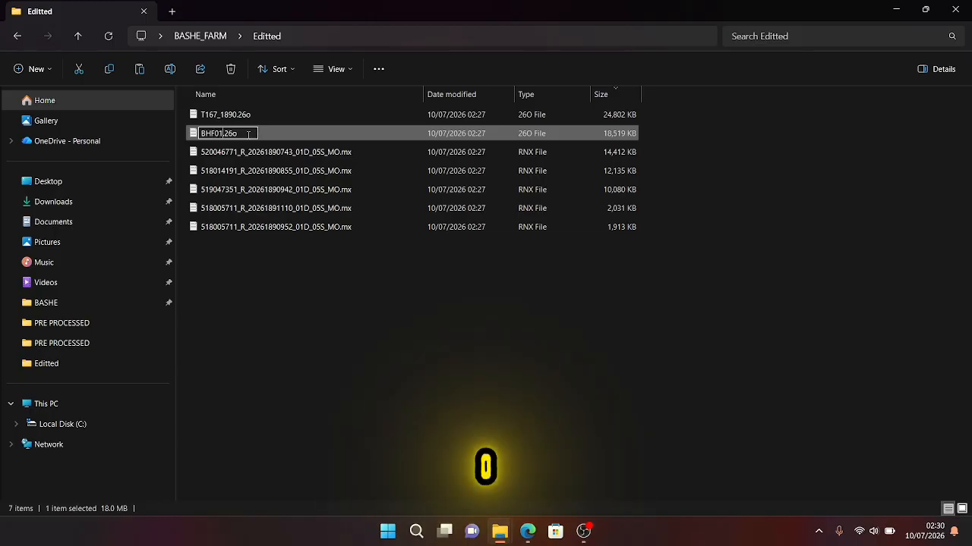
{"action": "type", "text": "_"}
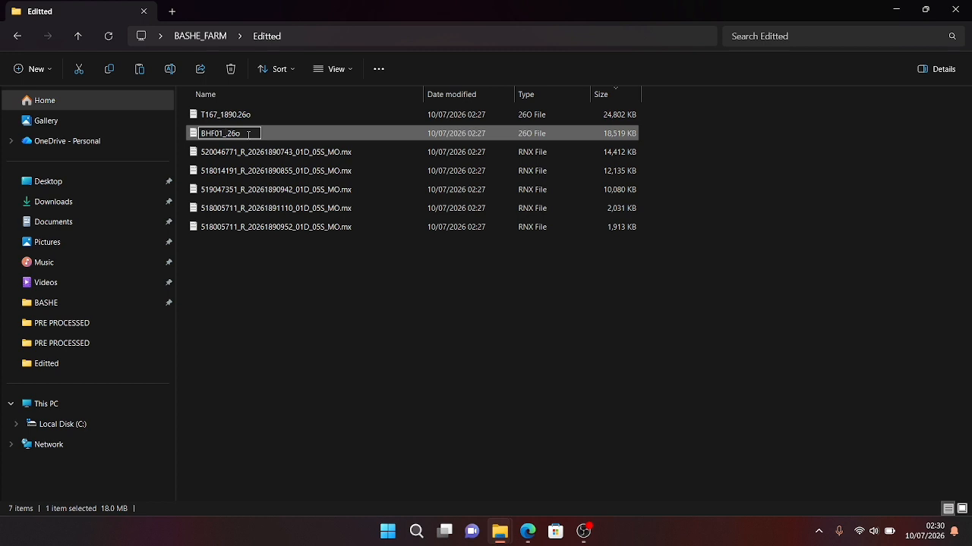
{"action": "type", "text": "1890"}
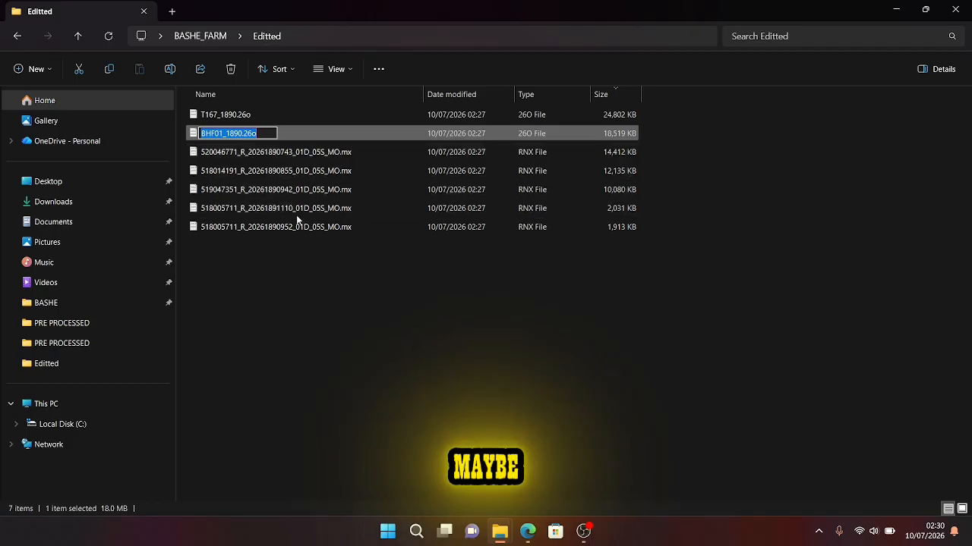
{"action": "key", "text": "Return"}
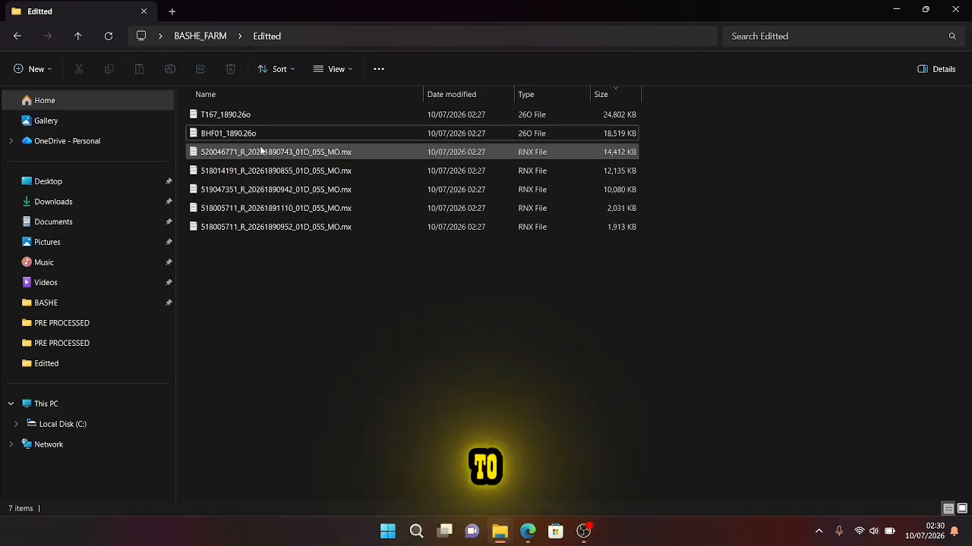
Step: Rename the 14,412 KB RNX file to BHF02_1890.26o, accept the extension change, and verify the marker name in its header
{"action": "left_click", "coordinate": [258, 152]}
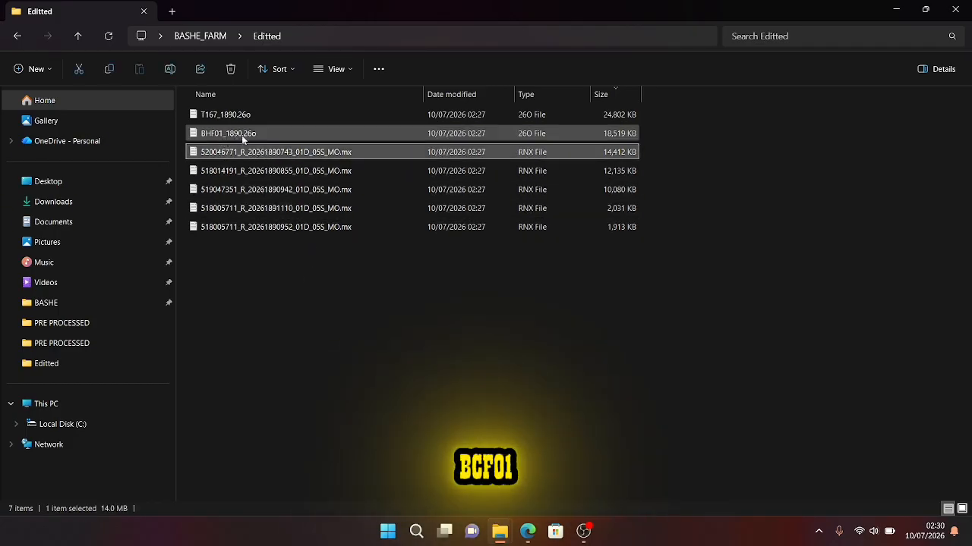
{"action": "key", "text": "F2"}
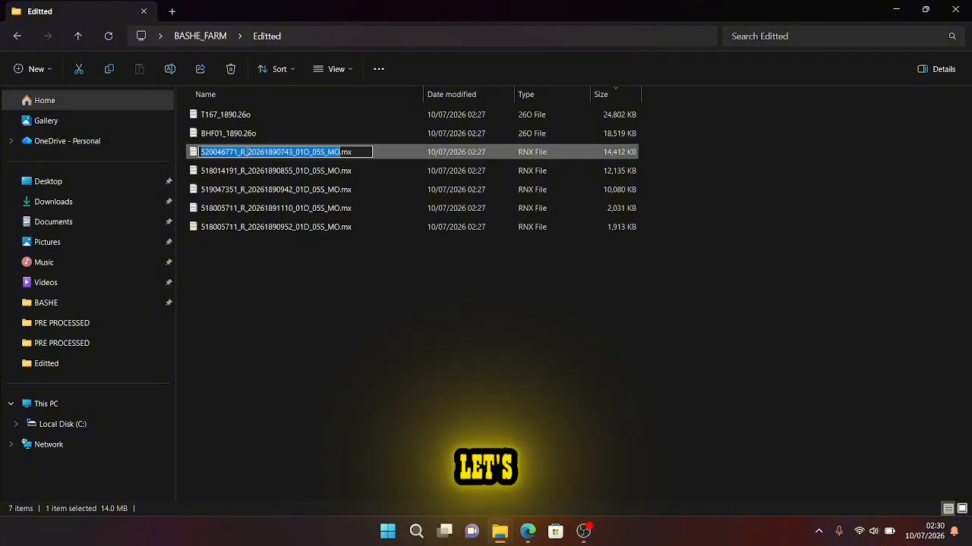
{"action": "key", "text": "ctrl+a"}
{"action": "type", "text": "BHF01_1890.26o"}
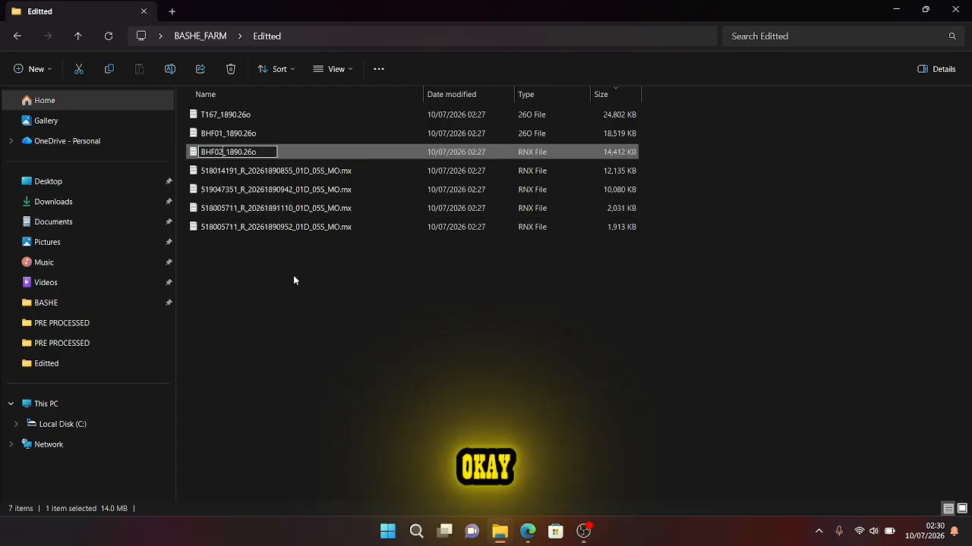
{"action": "left_click", "coordinate": [287, 313]}
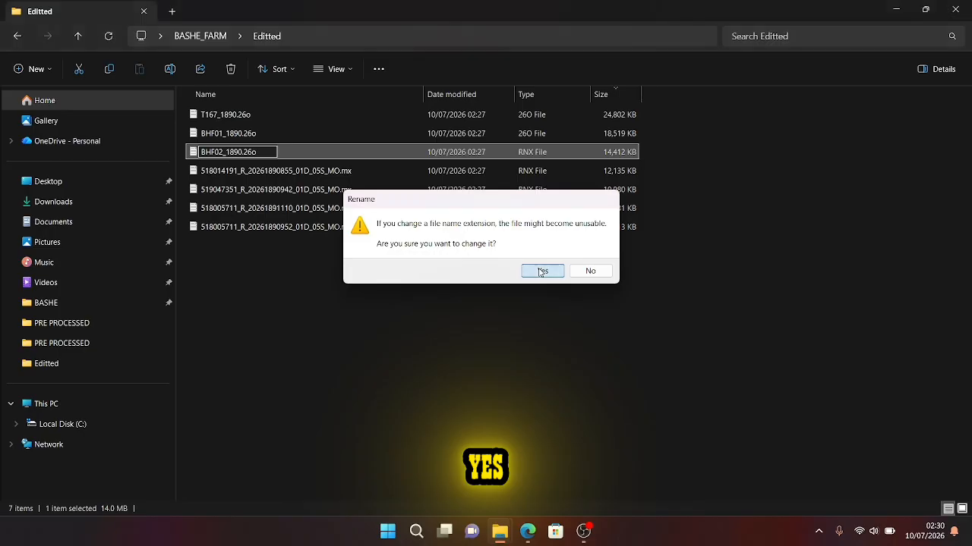
{"action": "left_click", "coordinate": [541, 272]}
{"action": "double_click", "coordinate": [295, 151]}
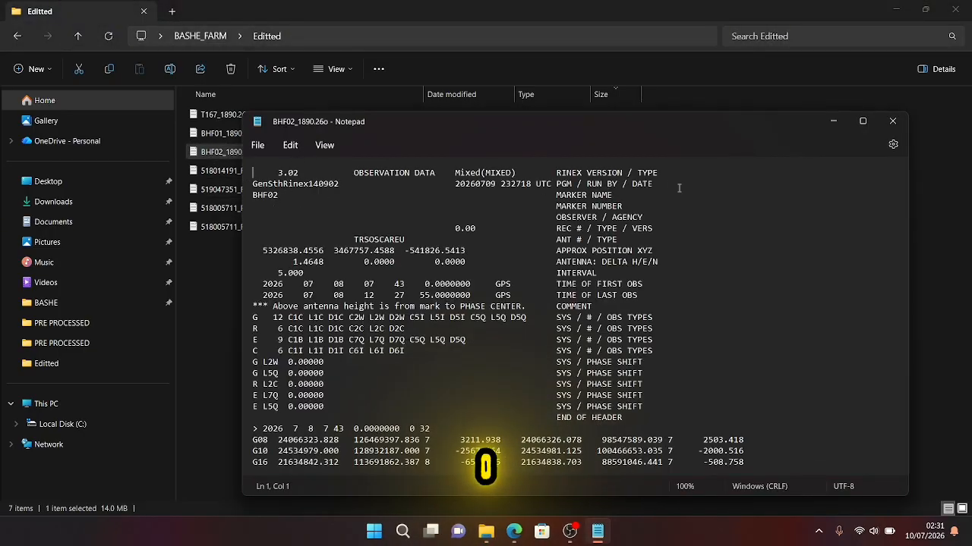
{"action": "left_click", "coordinate": [893, 121]}
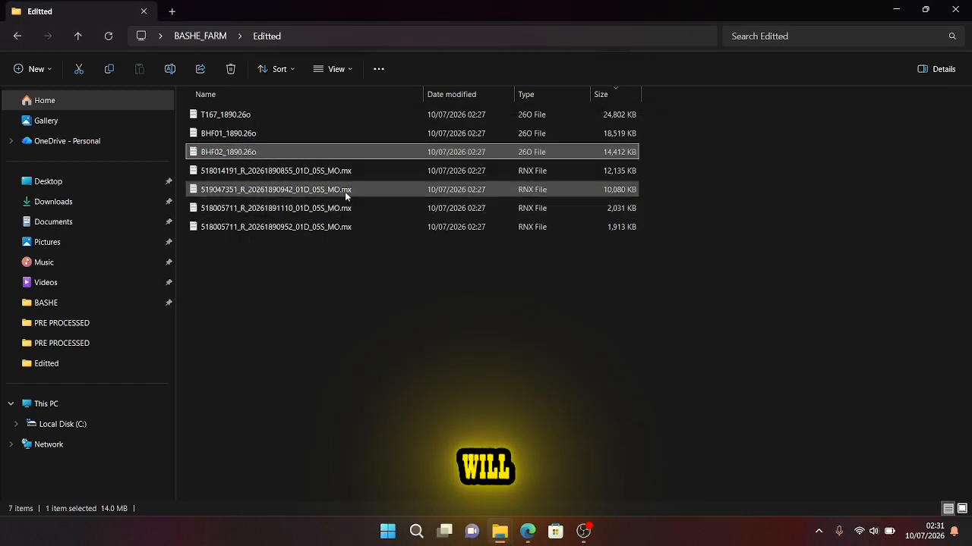
Step: Rename the 12,135 KB RNX file to BHF03_1890.26o, accept the extension change, and check the marker name in its header
{"action": "left_click", "coordinate": [285, 173]}
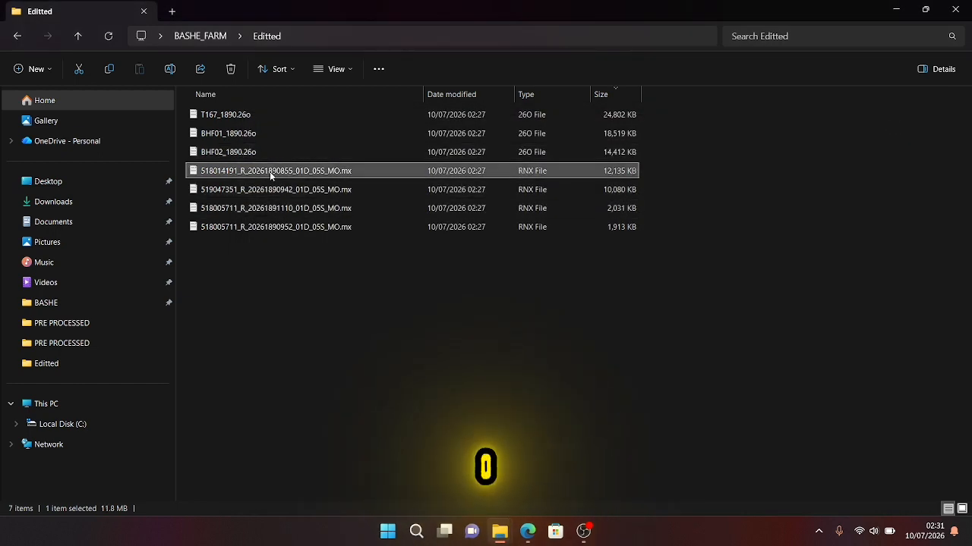
{"action": "key", "text": "F2"}
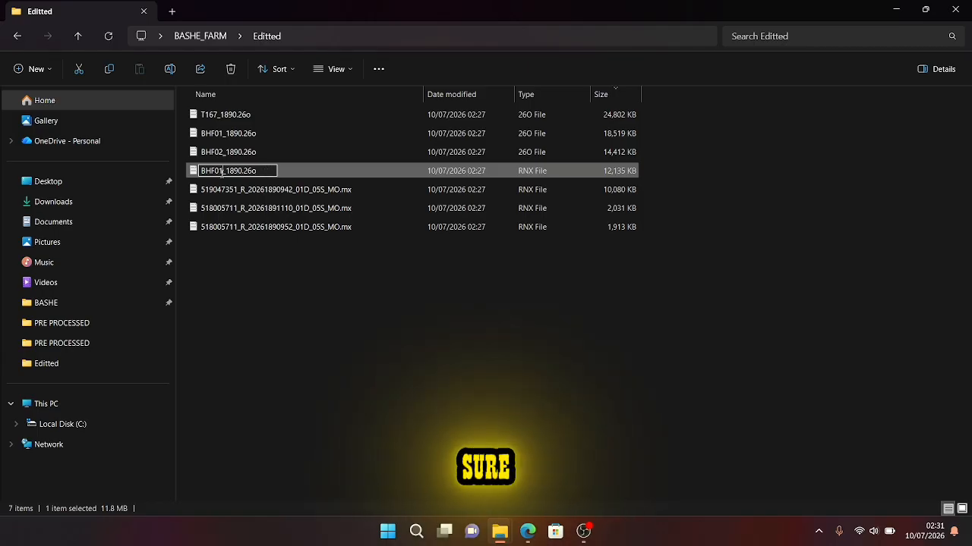
{"action": "key", "text": "BackSpace"}
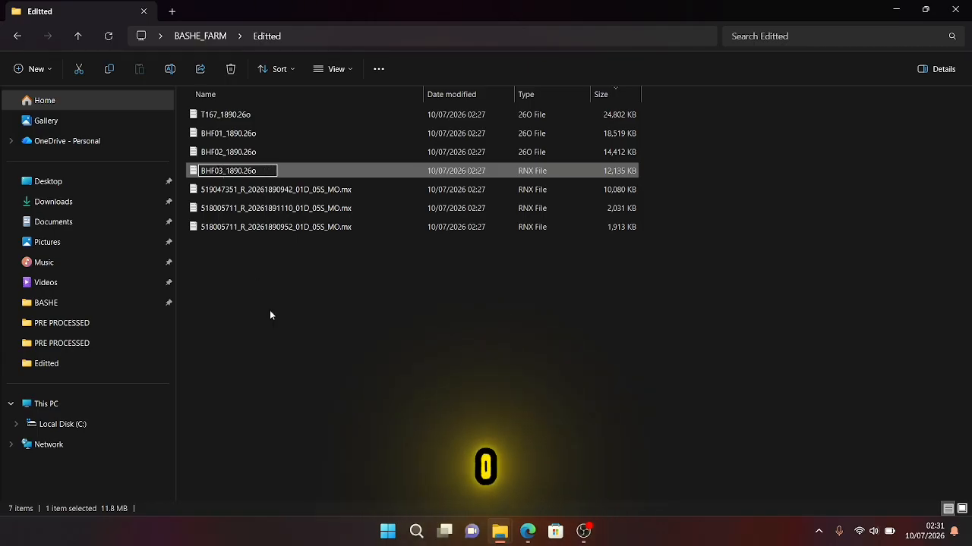
{"action": "key", "text": "Return"}
{"action": "left_click", "coordinate": [539, 270]}
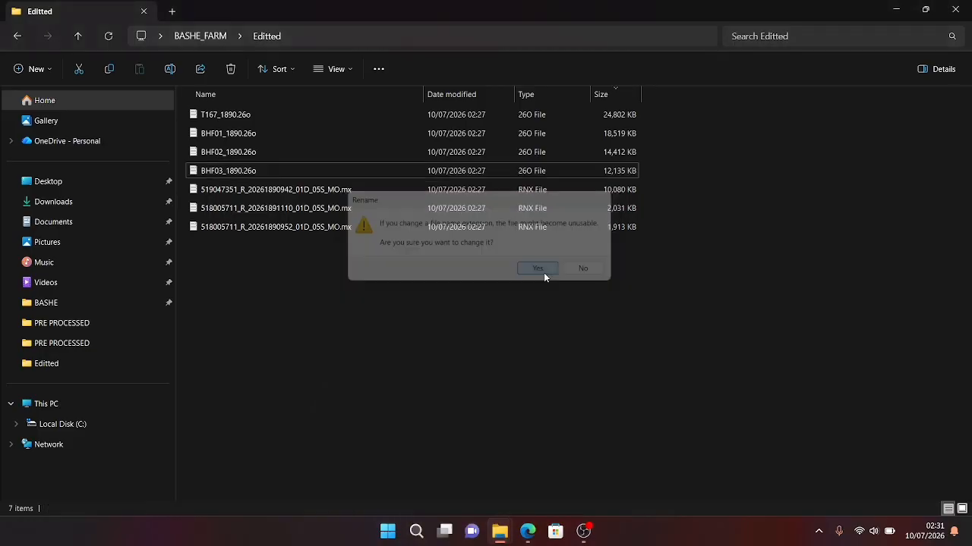
{"action": "double_click", "coordinate": [262, 168]}
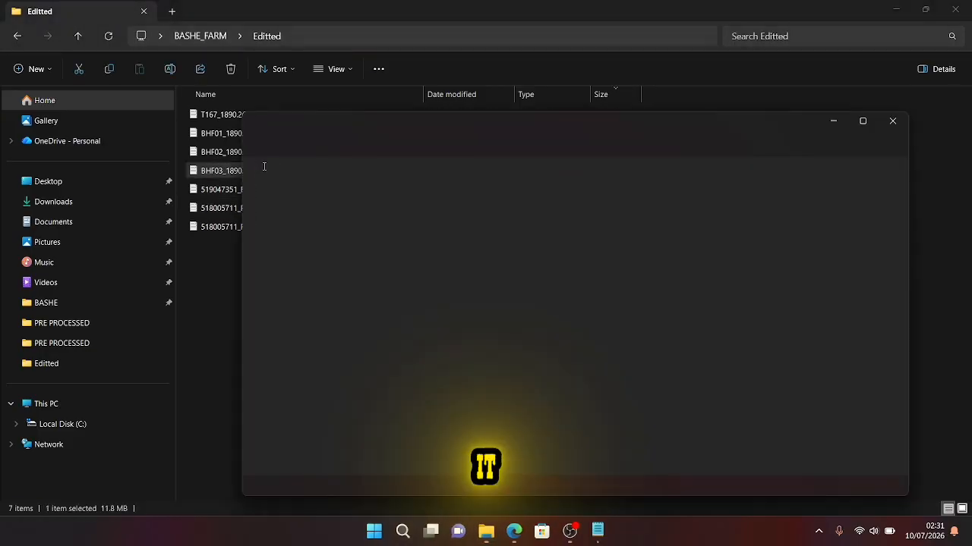
{"action": "left_click", "coordinate": [893, 121]}
Step: Rename the 10,080 KB RNX file to BHF04_1890.26o, accept the extension change, and check the marker name in its header
{"action": "left_click", "coordinate": [284, 189]}
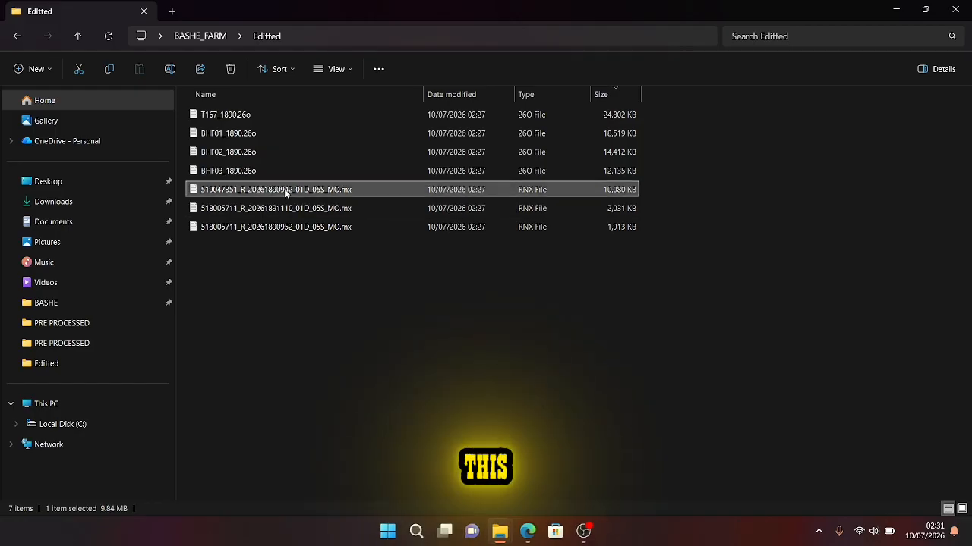
{"action": "key", "text": "F2"}
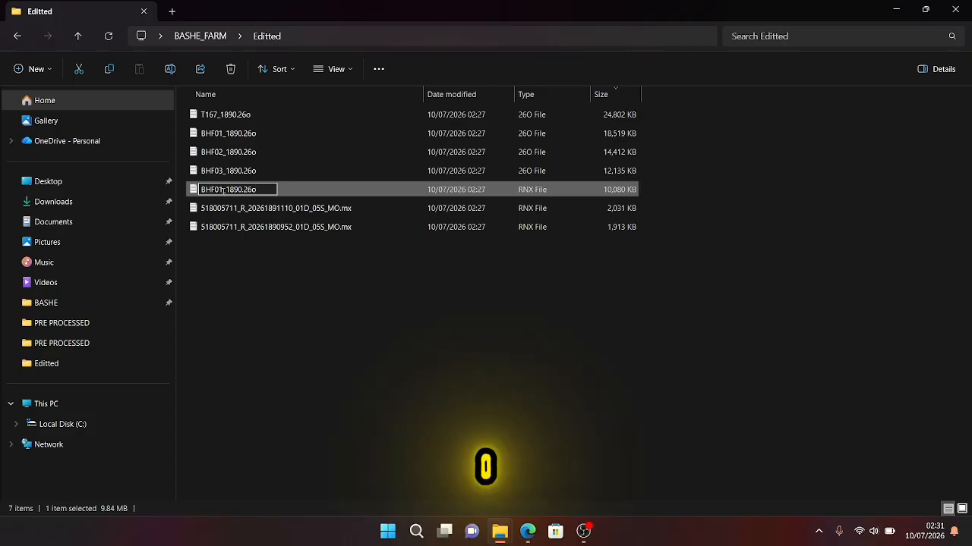
{"action": "key", "text": "BackSpace"}
{"action": "type", "text": "4"}
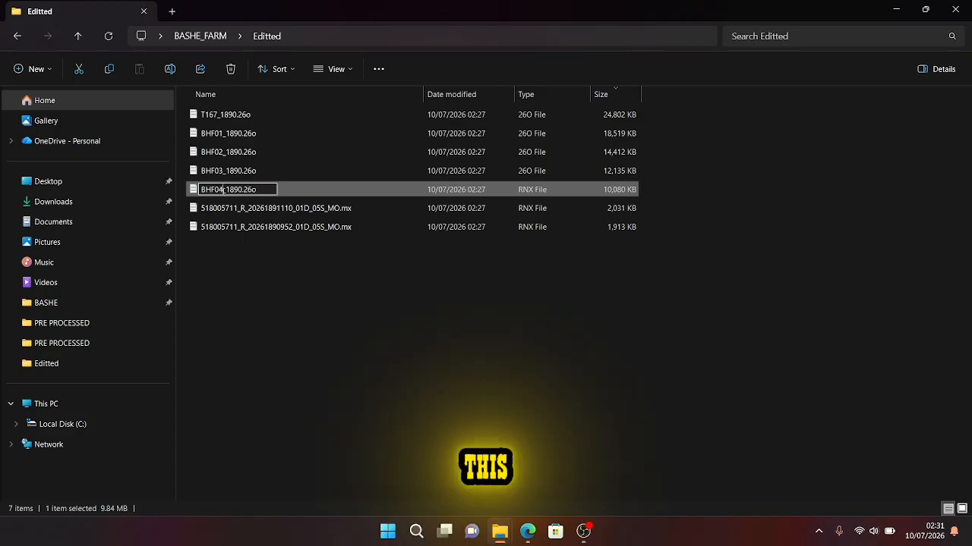
{"action": "key", "text": "Return"}
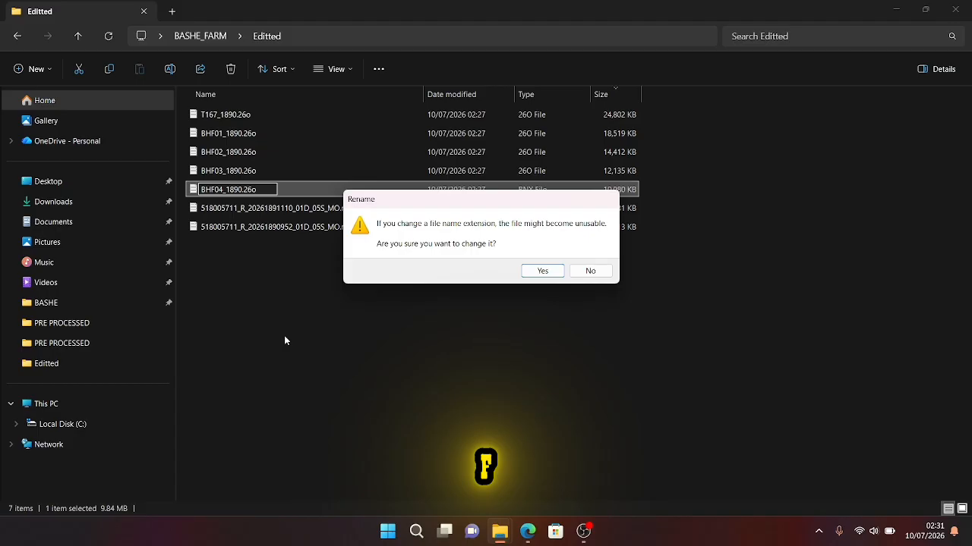
{"action": "left_click", "coordinate": [542, 271]}
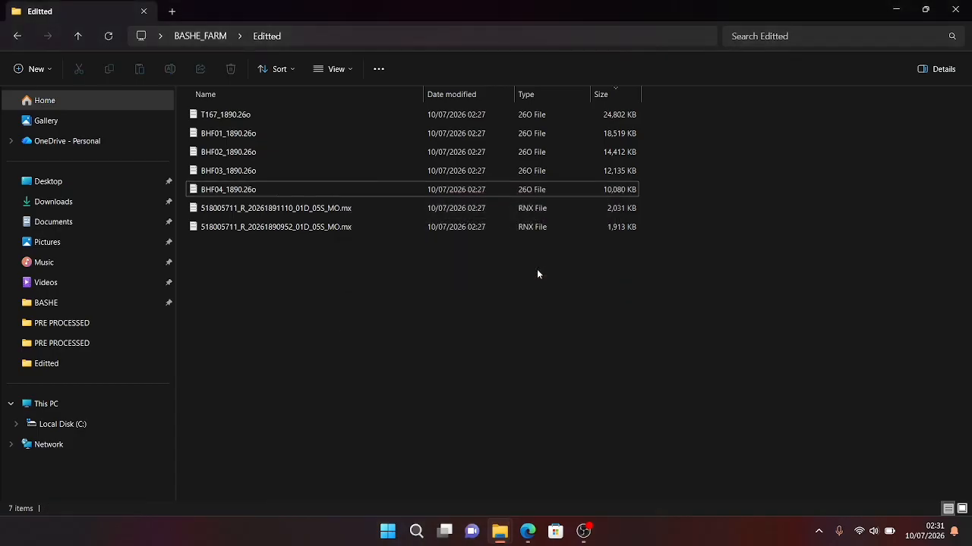
{"action": "double_click", "coordinate": [309, 190]}
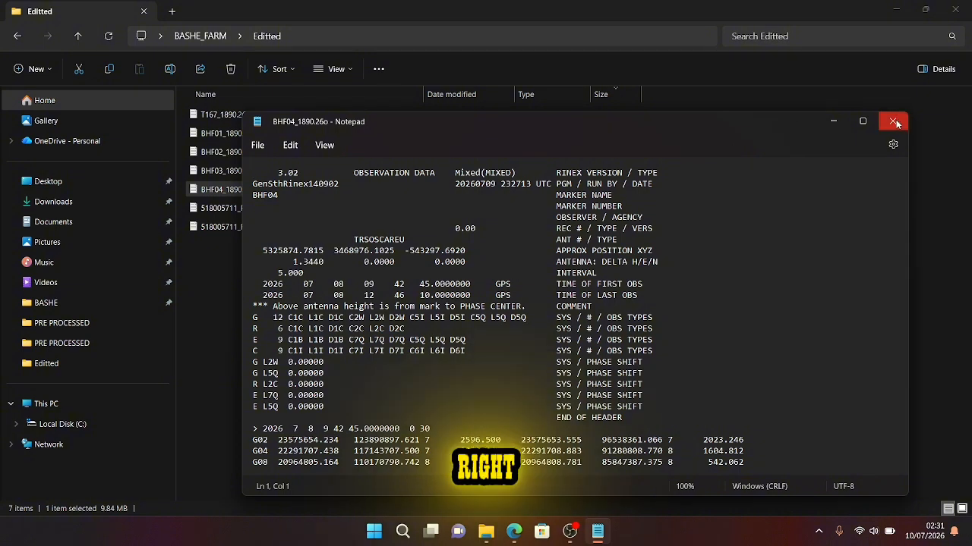
{"action": "left_click", "coordinate": [892, 120]}
Step: Rename the 2,031 KB RNX file to BHF05_1890.26o, accept the extension change, and check the marker name in its header
{"action": "left_click", "coordinate": [277, 205]}
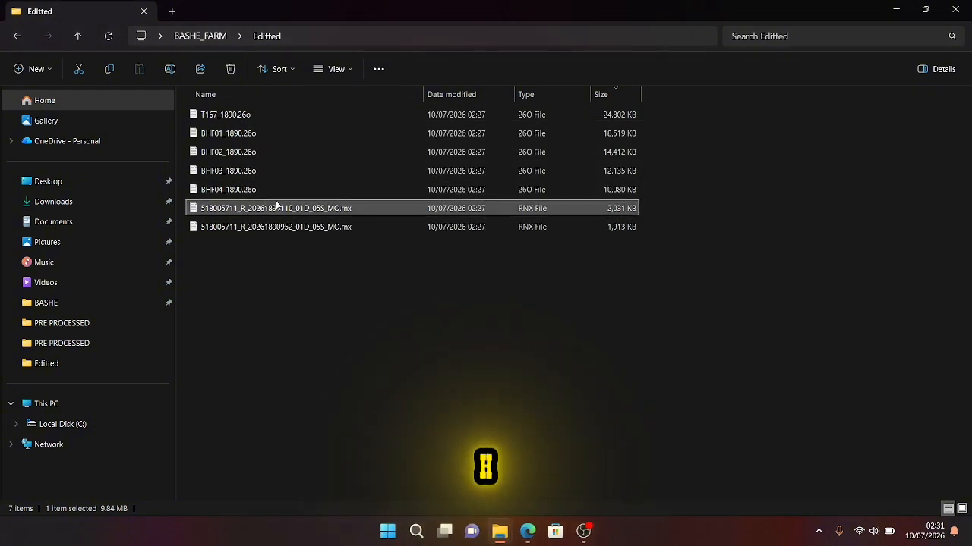
{"action": "left_click", "coordinate": [259, 208]}
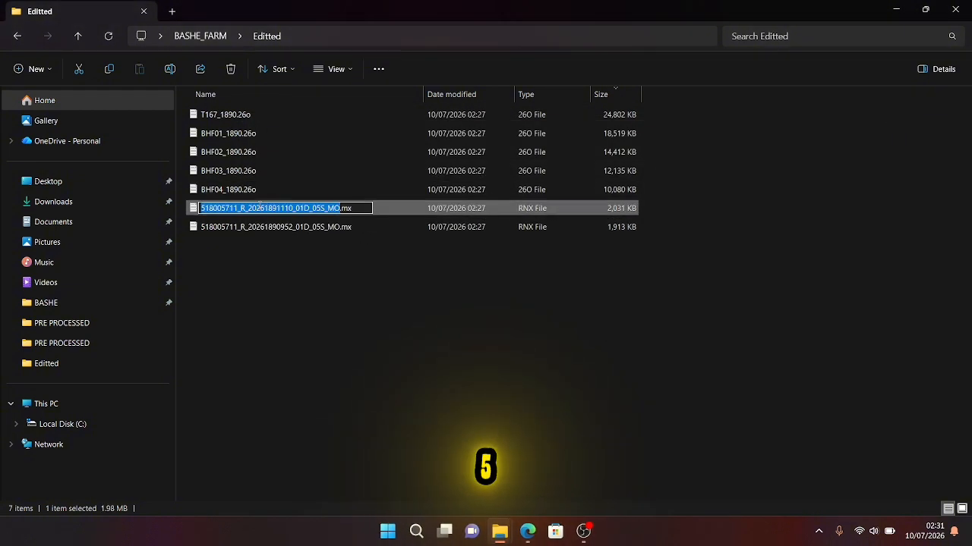
{"action": "key", "text": "ctrl+a"}
{"action": "type", "text": "BHF01_1890.26o"}
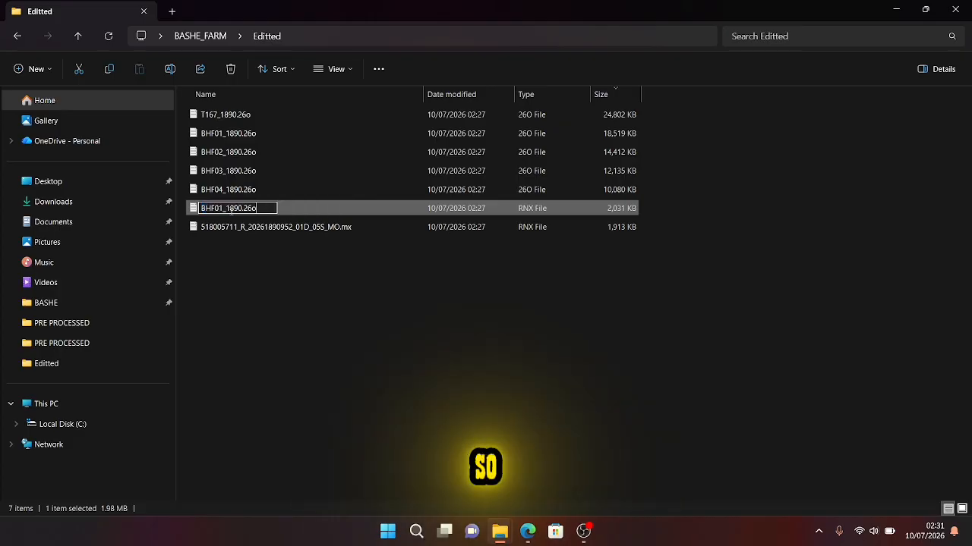
{"action": "left_click", "coordinate": [222, 209]}
{"action": "key", "text": "BackSpace"}
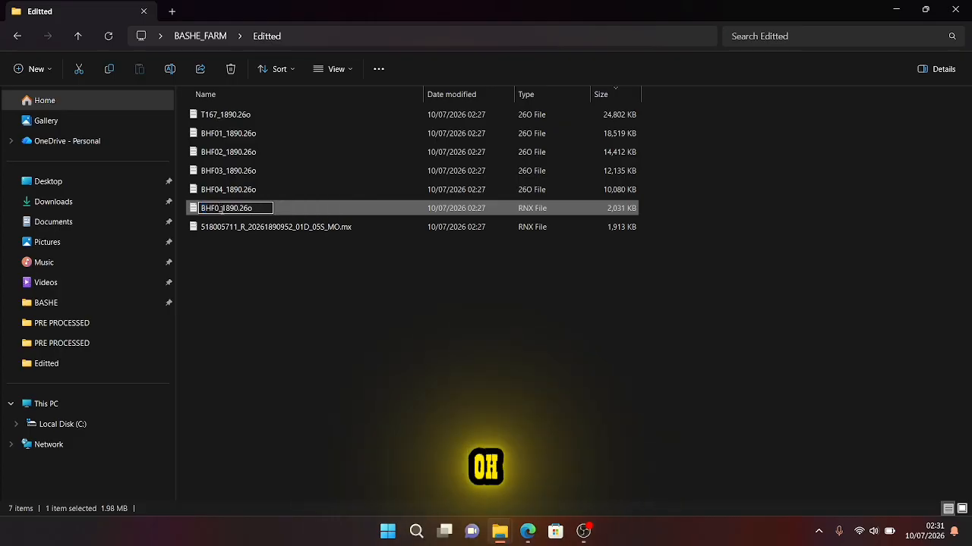
{"action": "type", "text": "5"}
{"action": "left_click", "coordinate": [222, 231]}
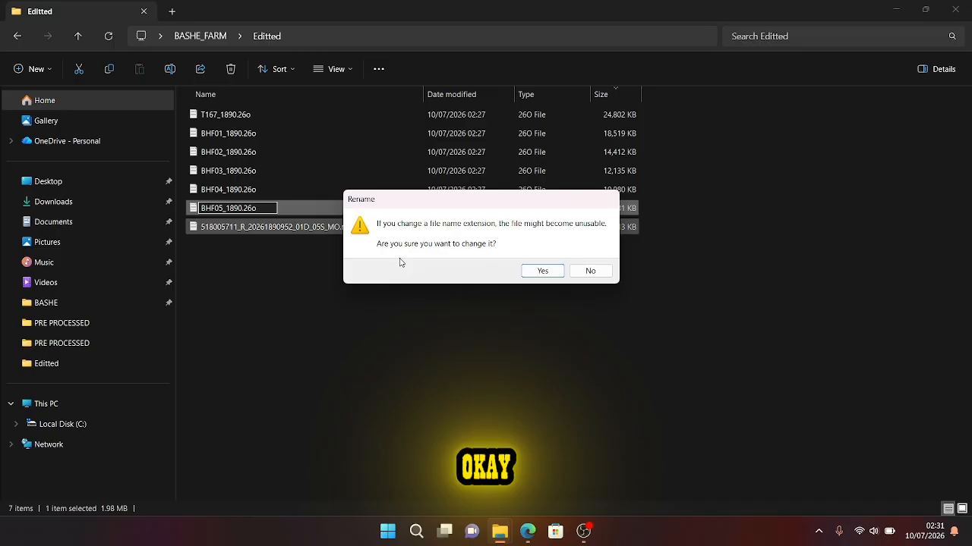
{"action": "left_click", "coordinate": [554, 274]}
{"action": "double_click", "coordinate": [280, 209]}
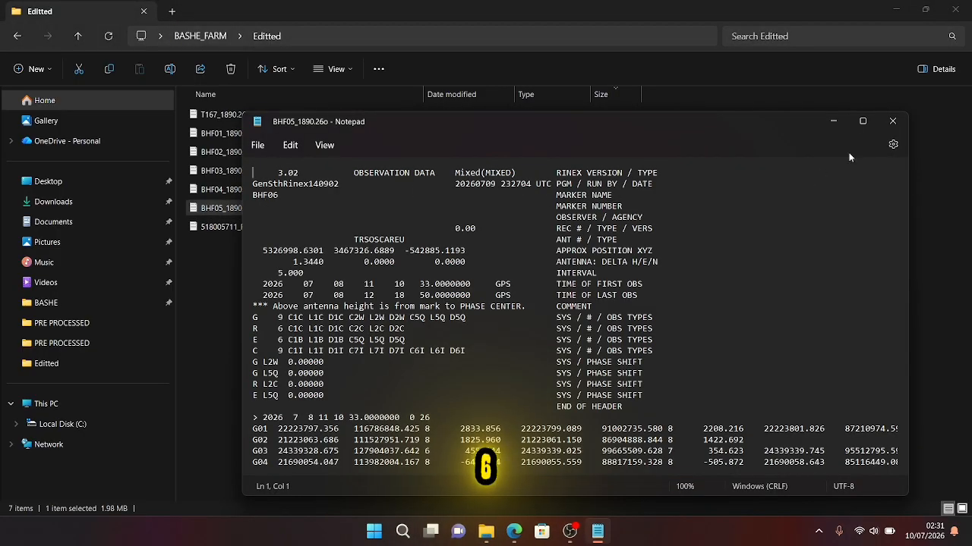
{"action": "left_click", "coordinate": [893, 122]}
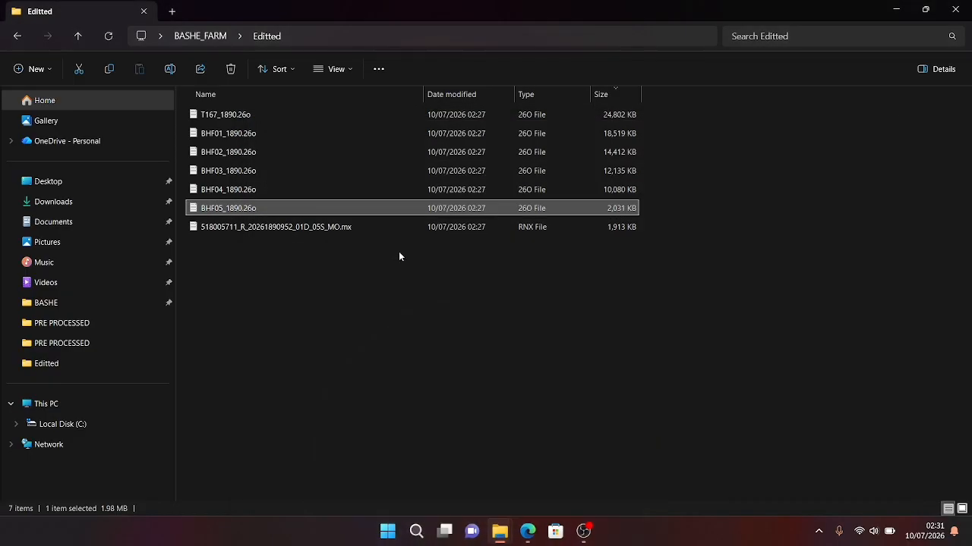
Step: Rename the 2,031 KB observation file to BHF06_1890.26o to match the marker name in its header
{"action": "left_click", "coordinate": [231, 209]}
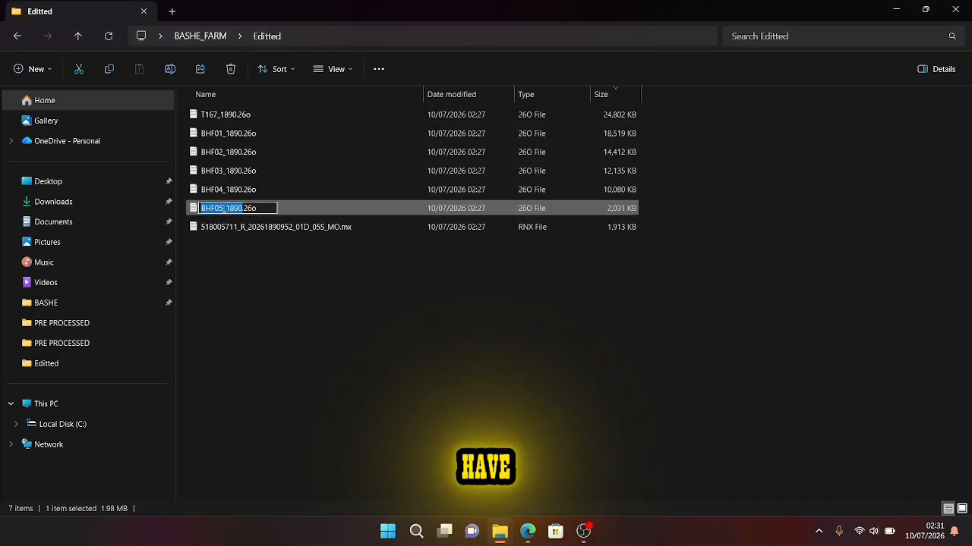
{"action": "left_click", "coordinate": [223, 209]}
{"action": "key", "text": "BackSpace"}
{"action": "type", "text": "6"}
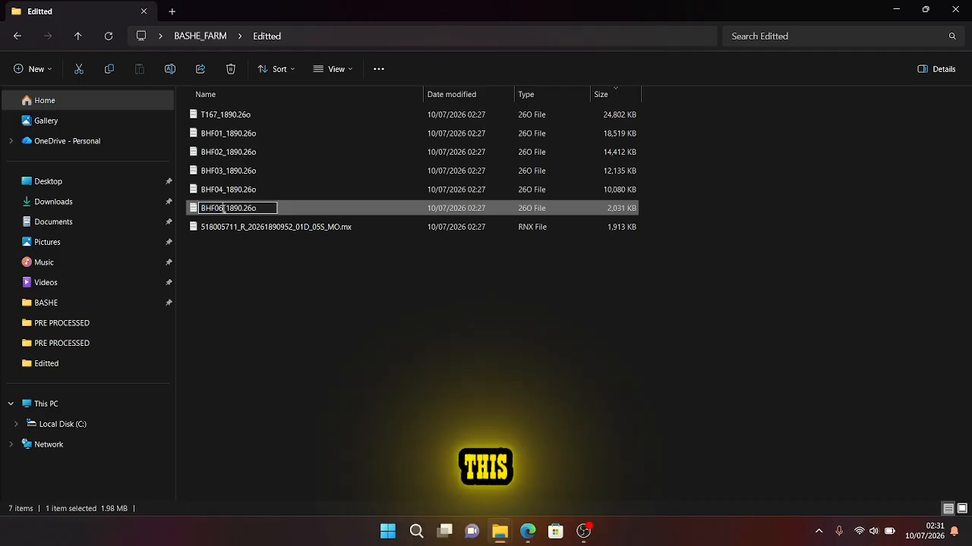
{"action": "key", "text": "Return"}
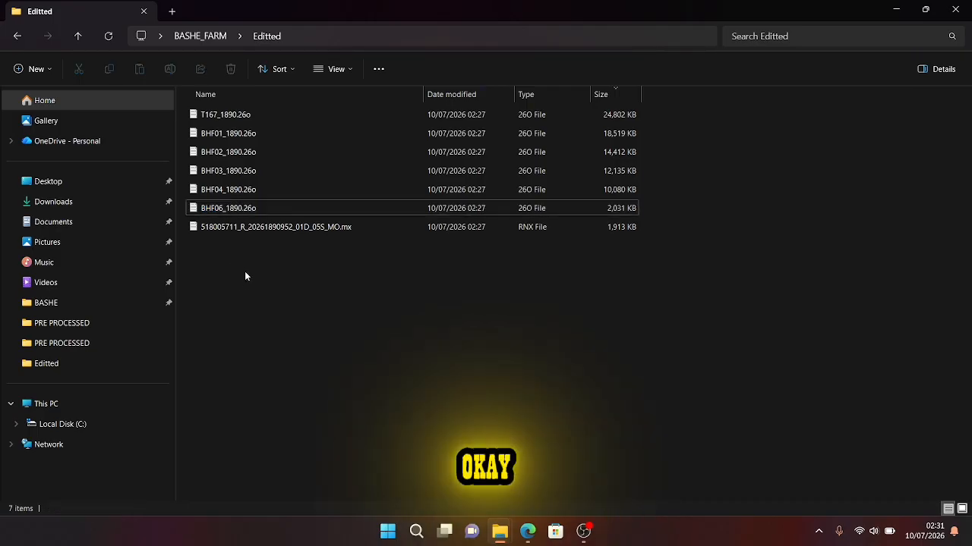
Step: Rename the remaining 1,913 KB RNX file to BHF05_1890.26o and accept the extension change
{"action": "left_click", "coordinate": [237, 229]}
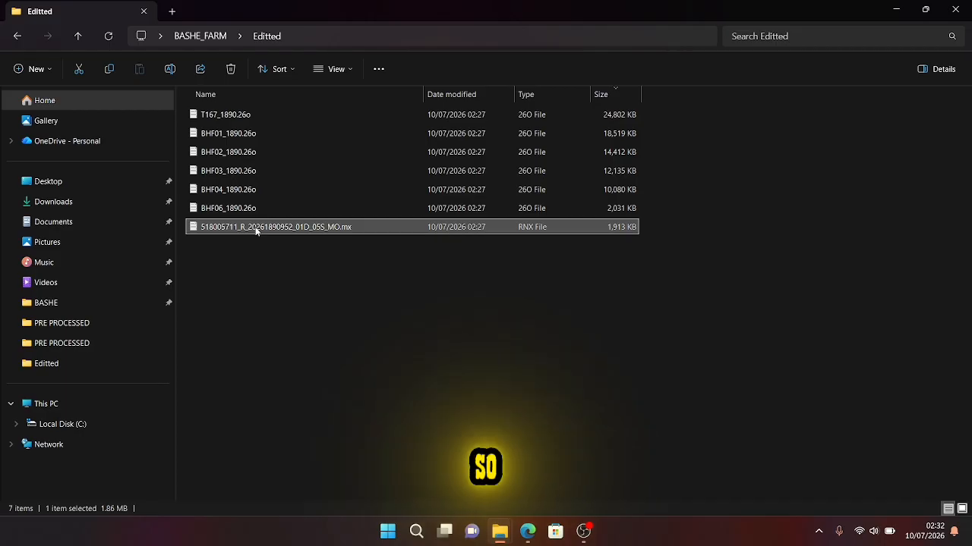
{"action": "key", "text": "F2"}
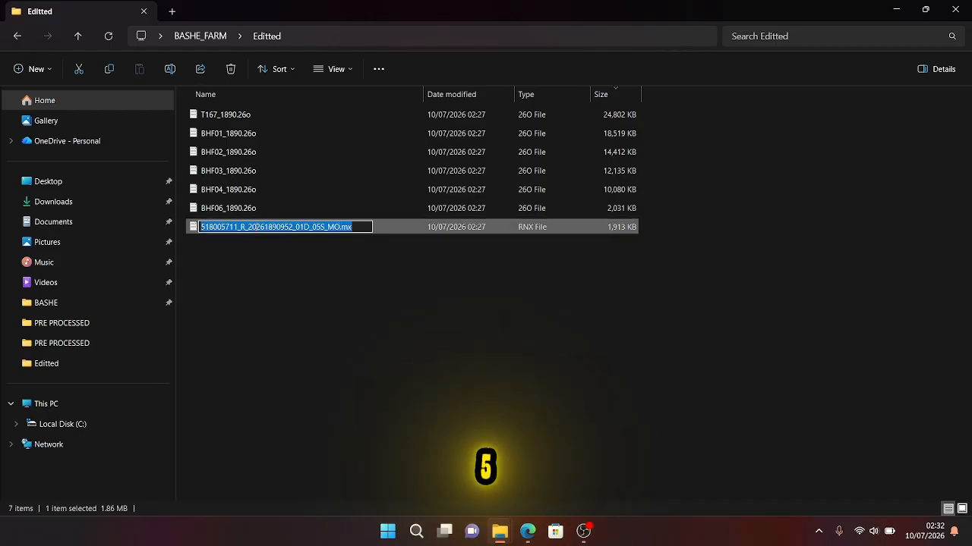
{"action": "type", "text": "BHF01_1890.26o"}
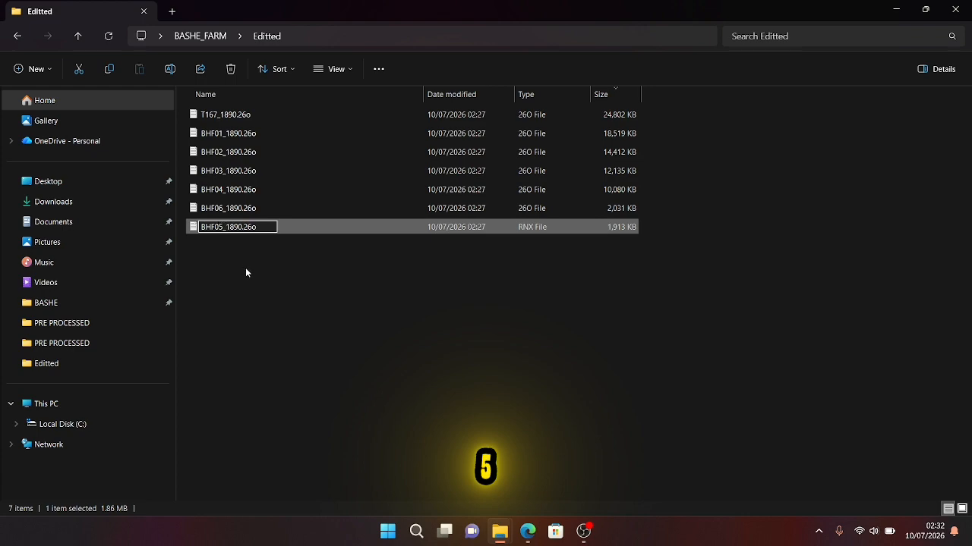
{"action": "key", "text": "Return"}
{"action": "left_click", "coordinate": [540, 271]}
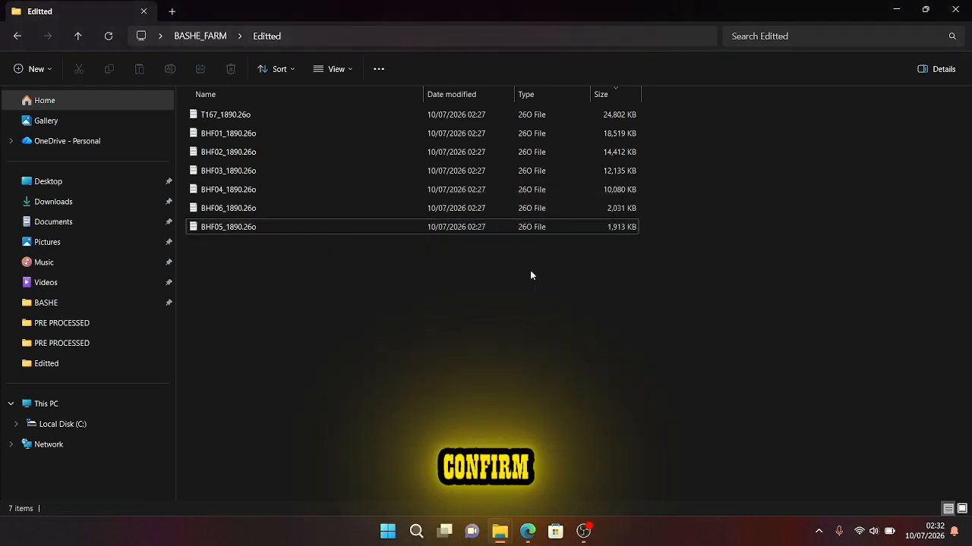
Step: Check the marker name in the header of BHF05_1890.26o, and narrow the Name column of the file list
{"action": "double_click", "coordinate": [289, 230]}
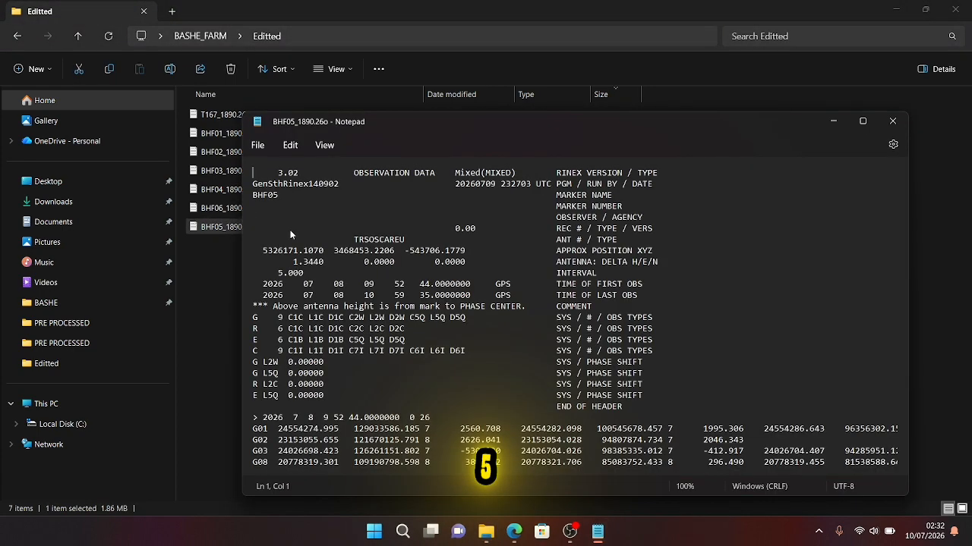
{"action": "left_click", "coordinate": [893, 121]}
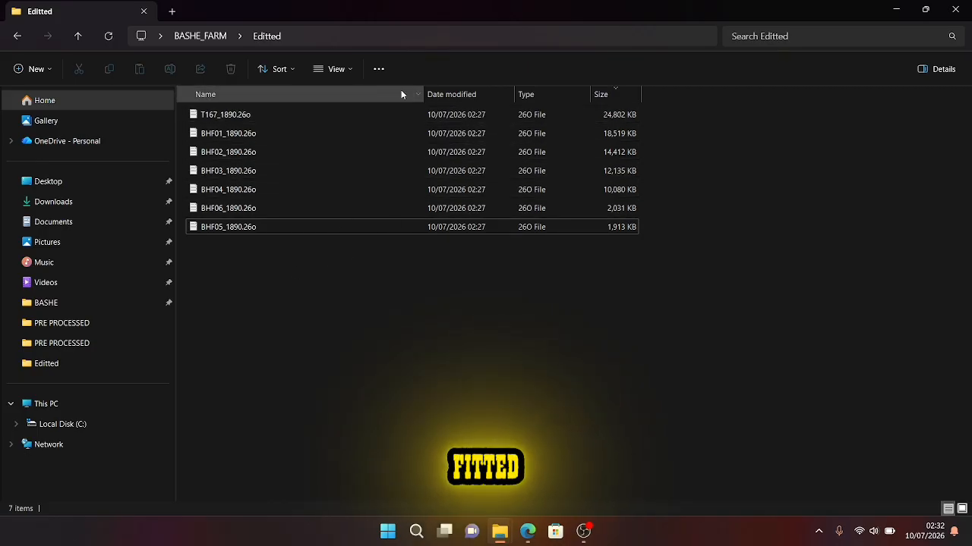
{"action": "left_click_drag", "start_coordinate": [422, 94], "coordinate": [310, 114]}
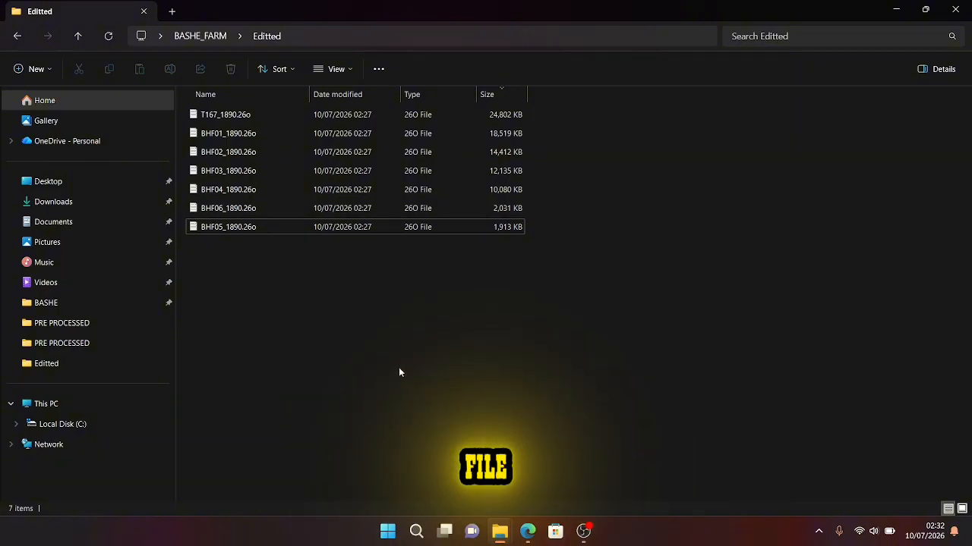
Step: Switch to the Edge browser and open the Garner GPS Archive at garner.ucsd.edu in a new tab
{"action": "left_click", "coordinate": [523, 533]}
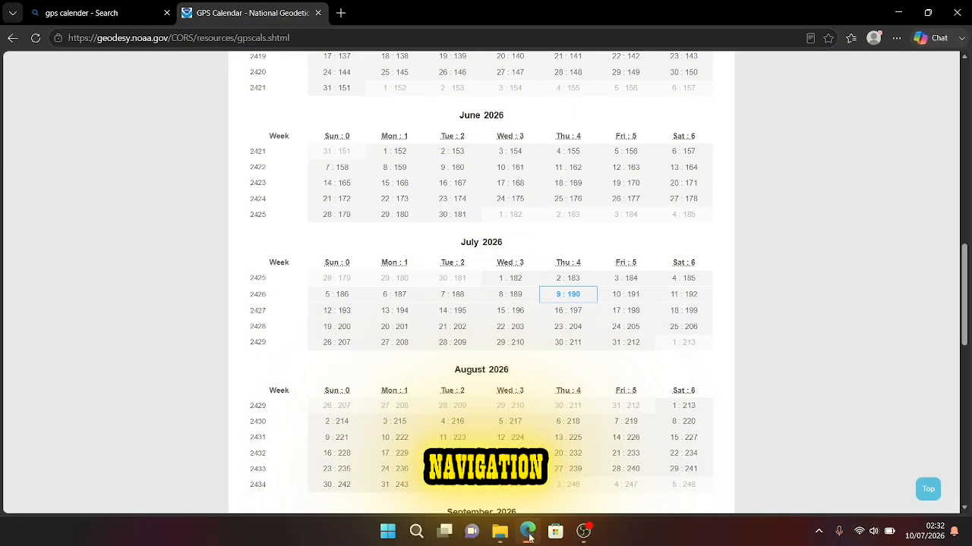
{"action": "left_click", "coordinate": [340, 16]}
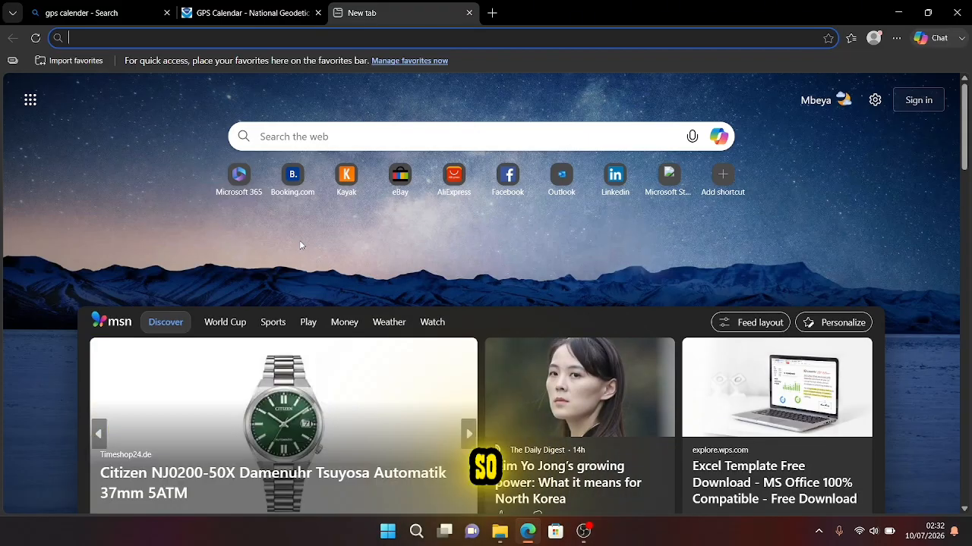
{"action": "type", "text": "garn"}
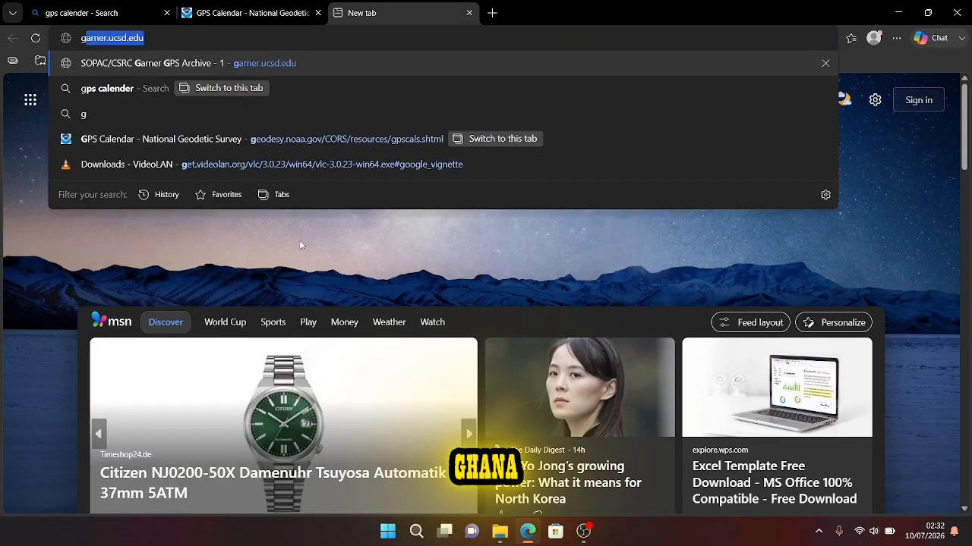
{"action": "type", "text": "er"}
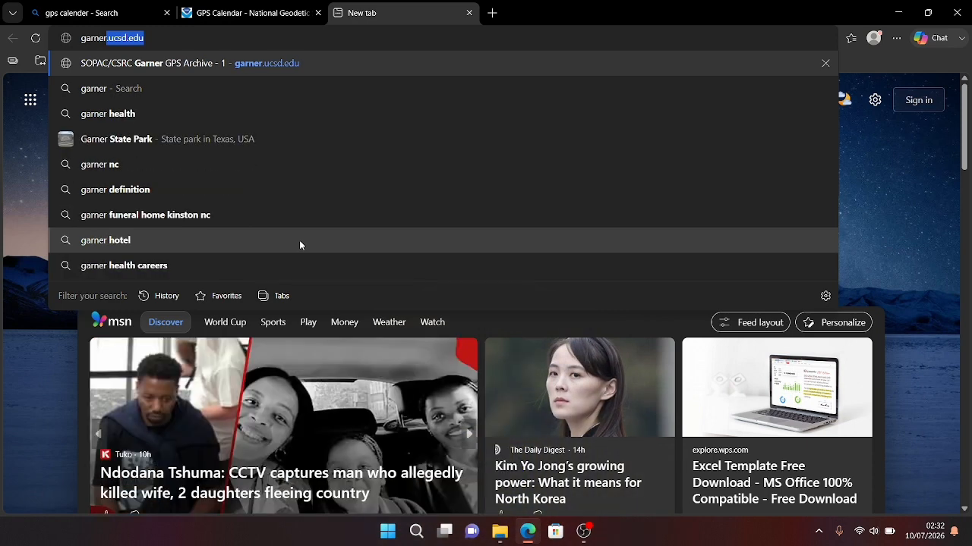
{"action": "type", "text": ".u"}
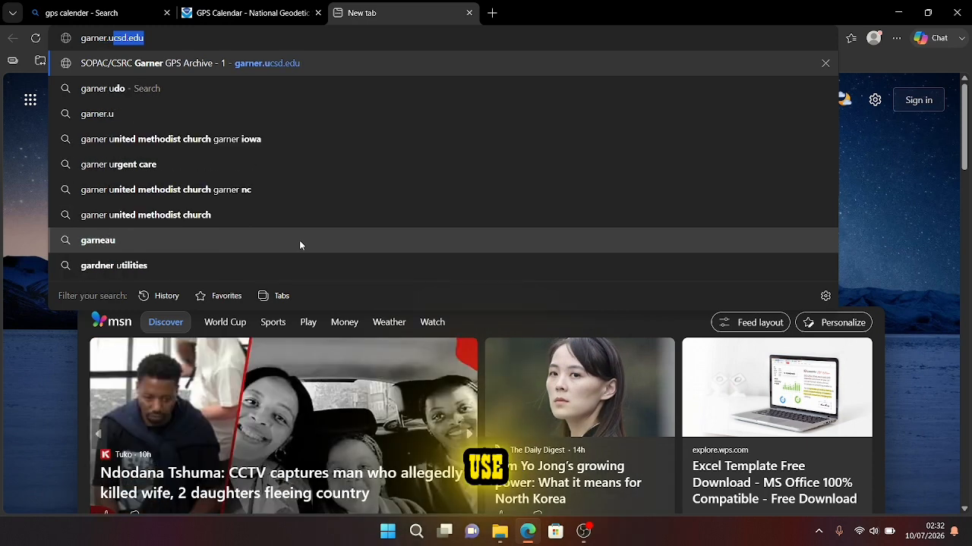
{"action": "type", "text": "csd"}
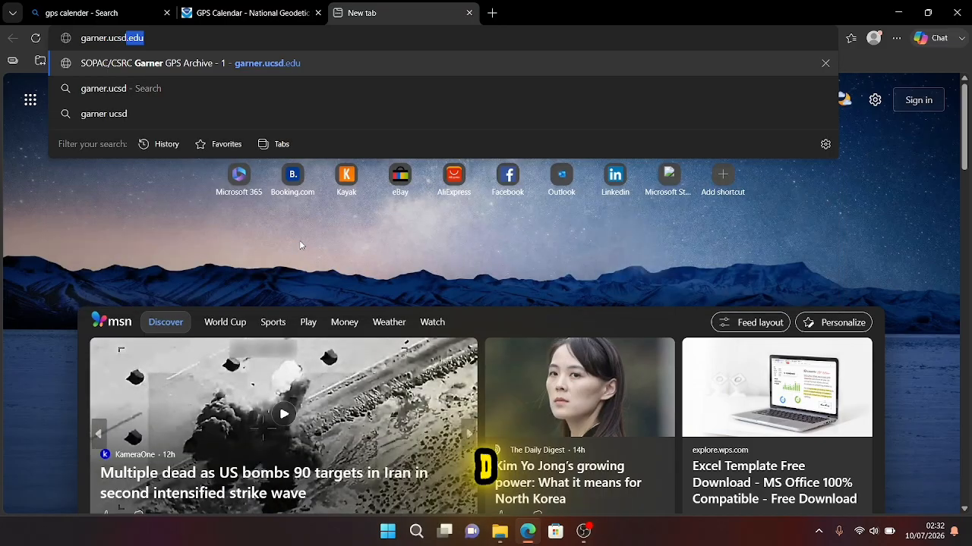
{"action": "type", "text": ".edy"}
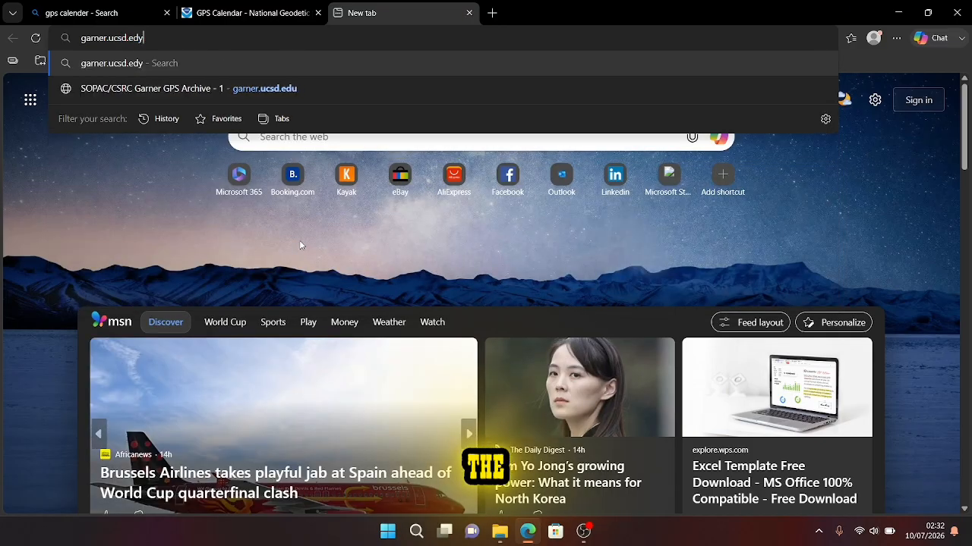
{"action": "key", "text": "BackSpace"}
{"action": "type", "text": "u"}
{"action": "key", "text": "Return"}
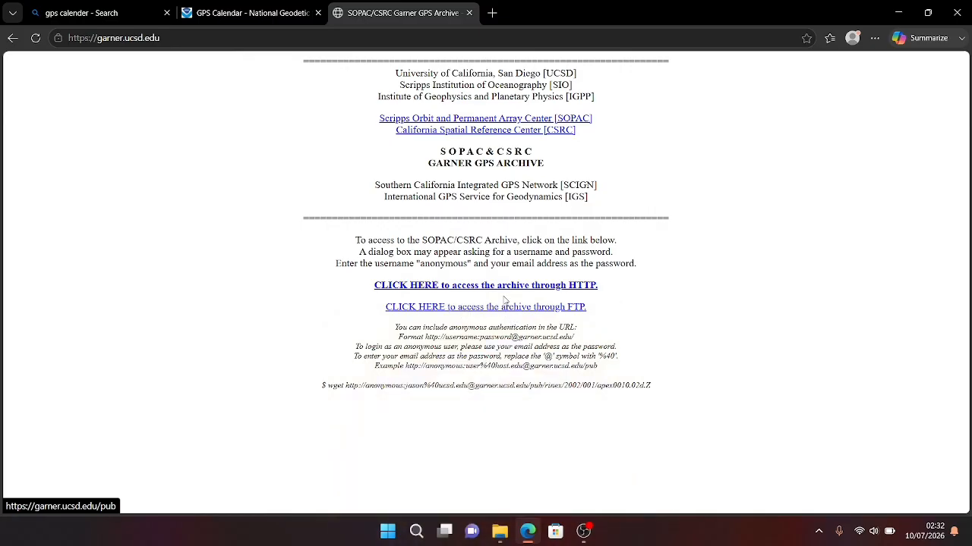
Step: Access the archive through HTTP and open the day 189 directory under rinex/2026
{"action": "left_click", "coordinate": [456, 291]}
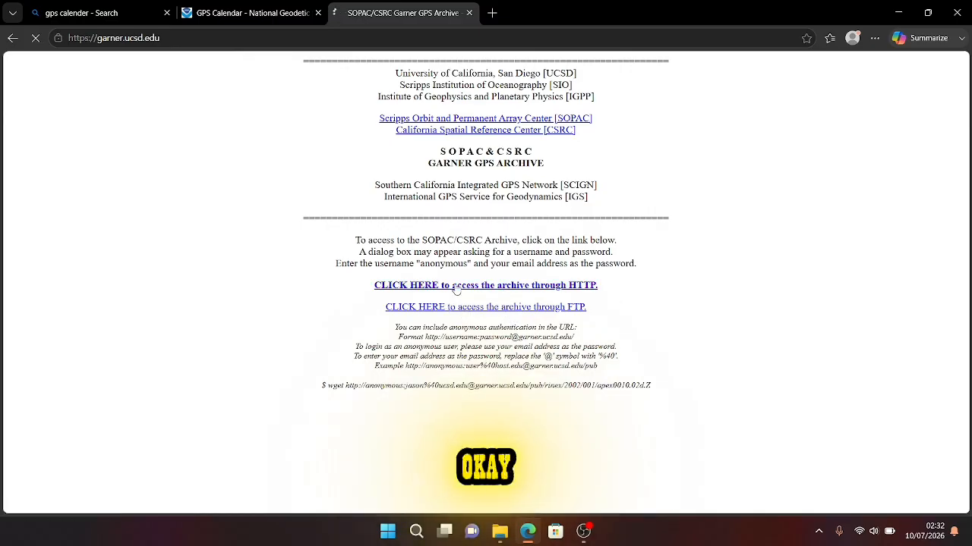
{"action": "scroll", "coordinate": [76, 341], "scroll_direction": "down", "scroll_amount": 4}
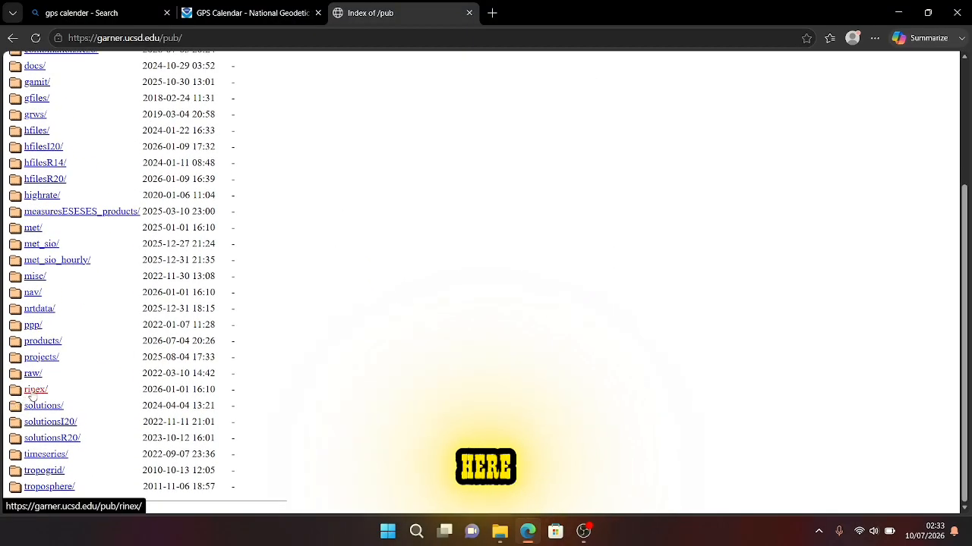
{"action": "left_click", "coordinate": [32, 390]}
{"action": "scroll", "coordinate": [150, 293], "scroll_direction": "down", "scroll_amount": 6}
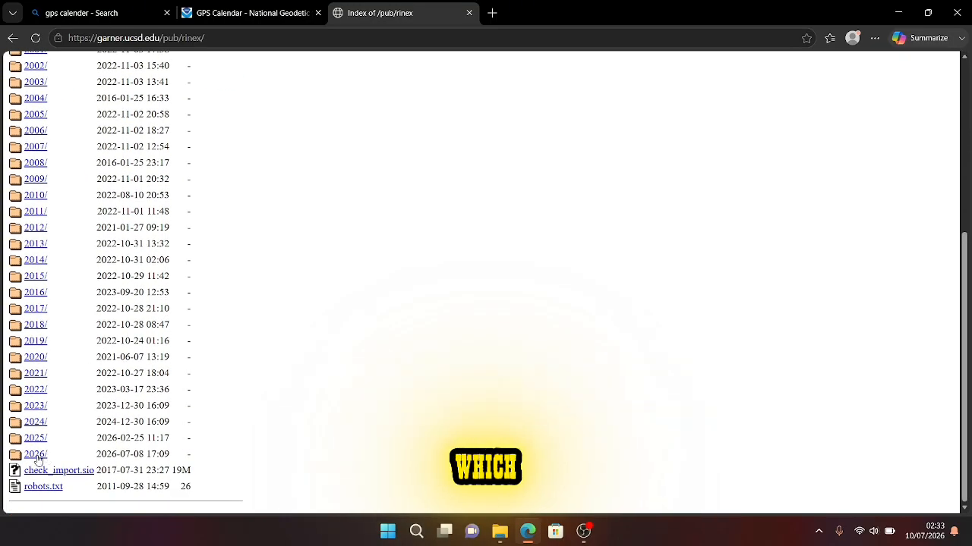
{"action": "left_click", "coordinate": [35, 455]}
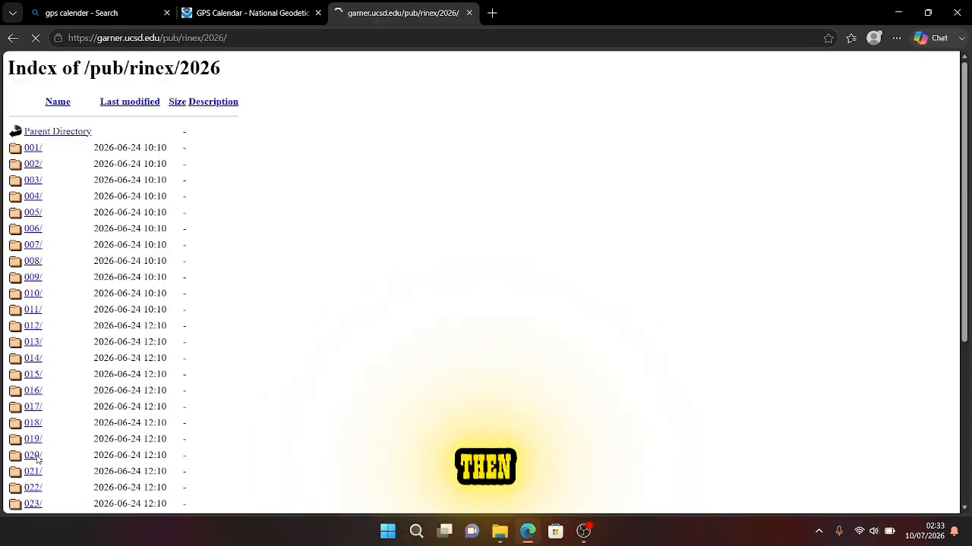
{"action": "scroll", "coordinate": [100, 391], "scroll_direction": "down", "scroll_amount": 20}
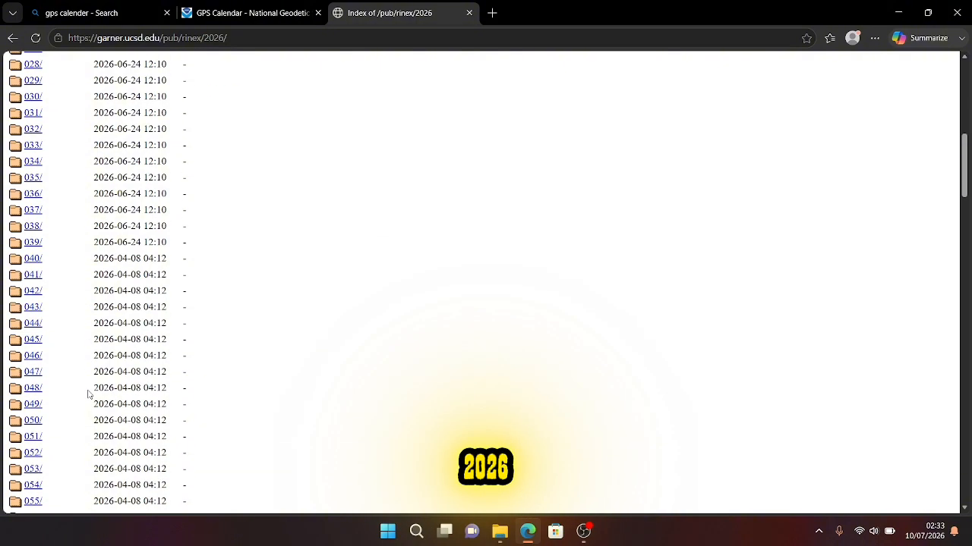
{"action": "scroll", "coordinate": [89, 393], "scroll_direction": "up", "scroll_amount": 1}
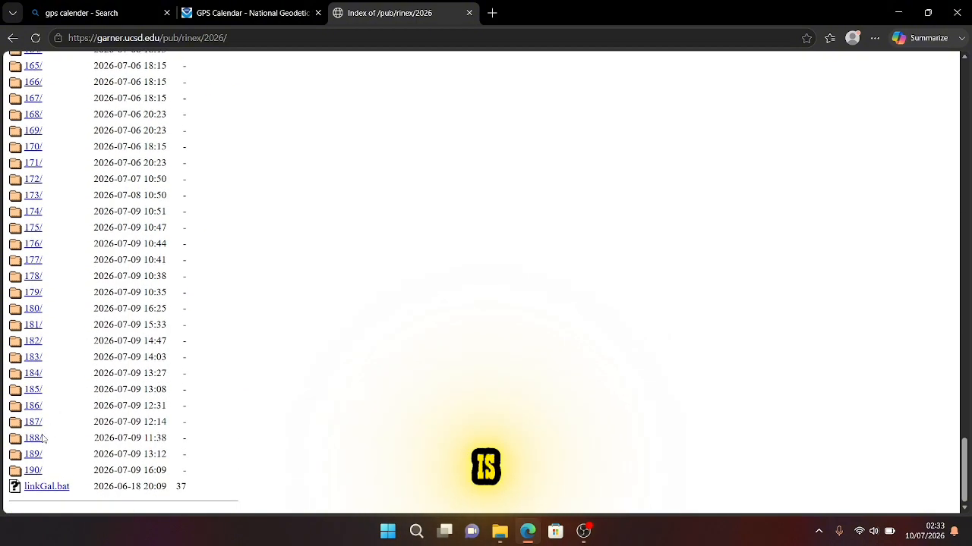
{"action": "left_click", "coordinate": [34, 455]}
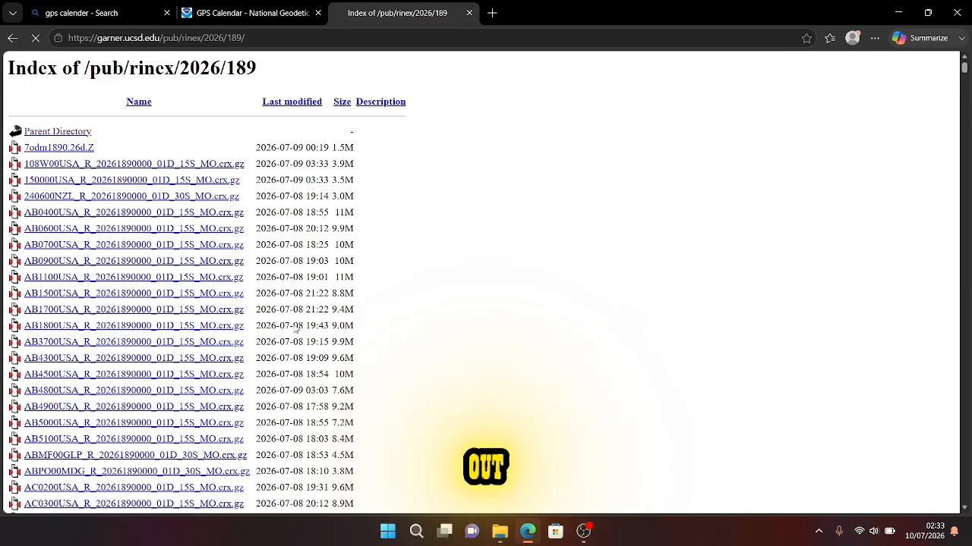
Step: Find the daily navigation file auto1890.26n.Z in the day 189 listing and download it, cancelling any unwanted observation file download
{"action": "scroll", "coordinate": [247, 315], "scroll_direction": "down", "scroll_amount": 20}
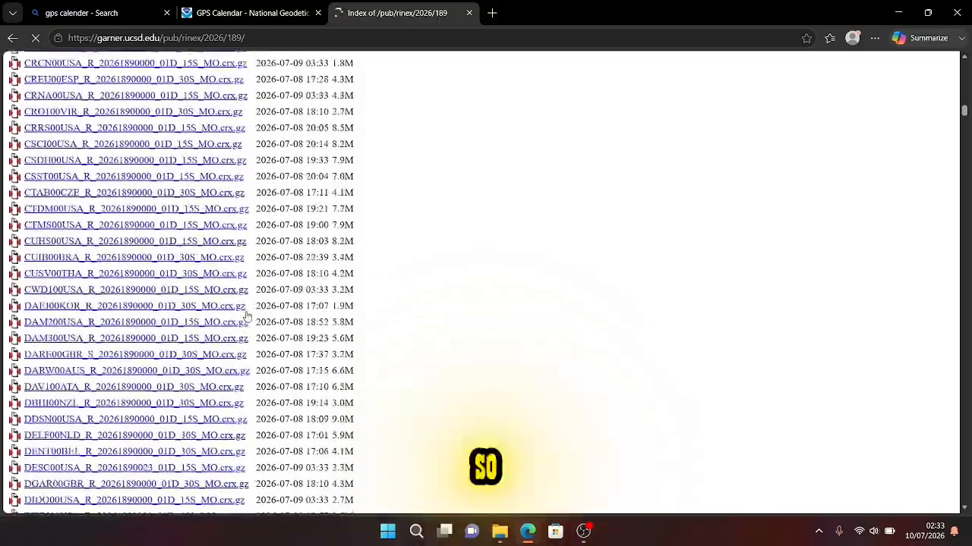
{"action": "scroll", "coordinate": [247, 314], "scroll_direction": "down", "scroll_amount": 20}
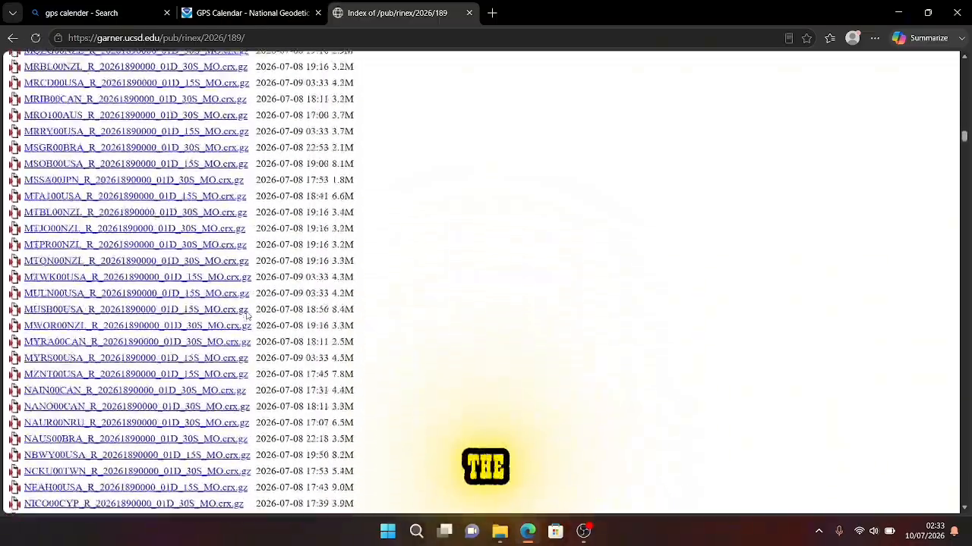
{"action": "key", "text": "ctrl+f"}
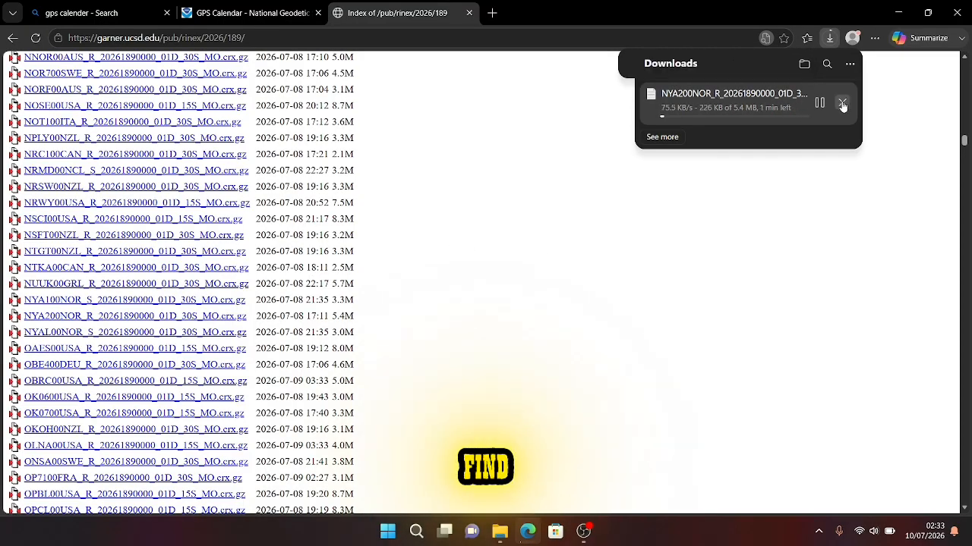
{"action": "left_click", "coordinate": [842, 104]}
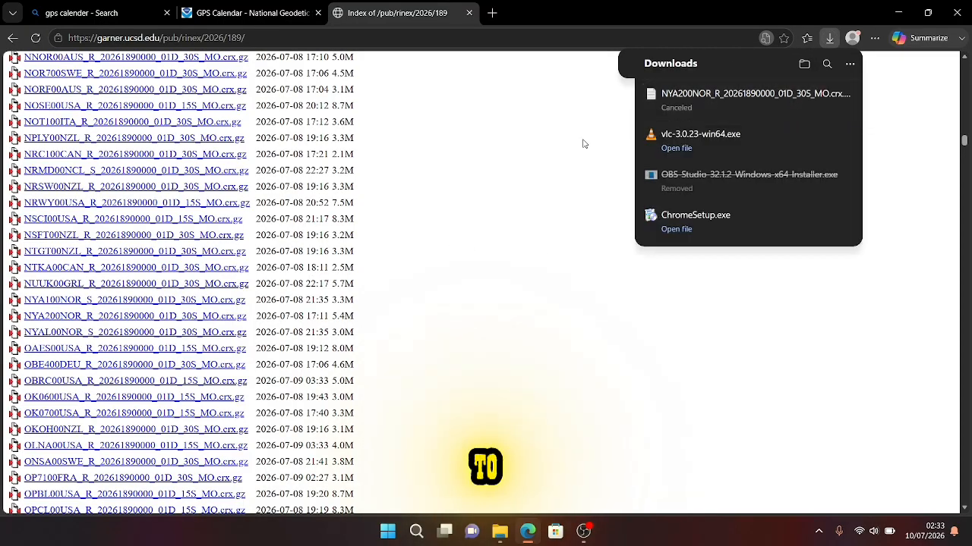
{"action": "key", "text": "ctrl+f"}
{"action": "scroll", "coordinate": [134, 341], "scroll_direction": "down", "scroll_amount": 20}
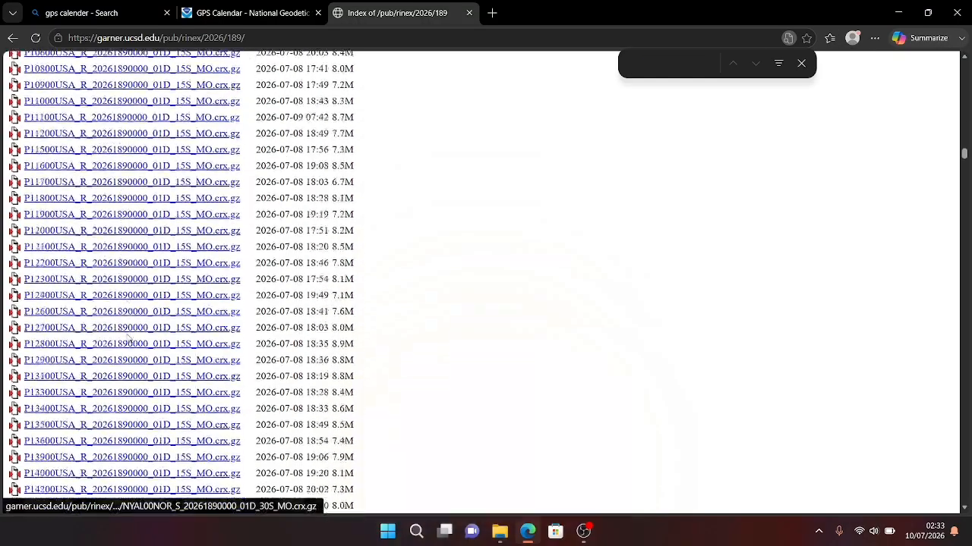
{"action": "scroll", "coordinate": [129, 339], "scroll_direction": "down", "scroll_amount": 20}
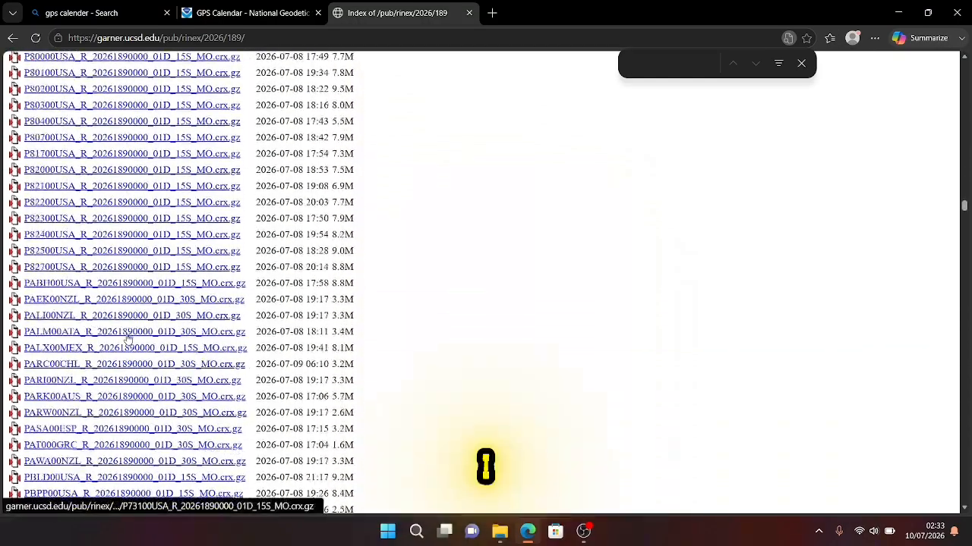
{"action": "scroll", "coordinate": [129, 339], "scroll_direction": "down", "scroll_amount": 20}
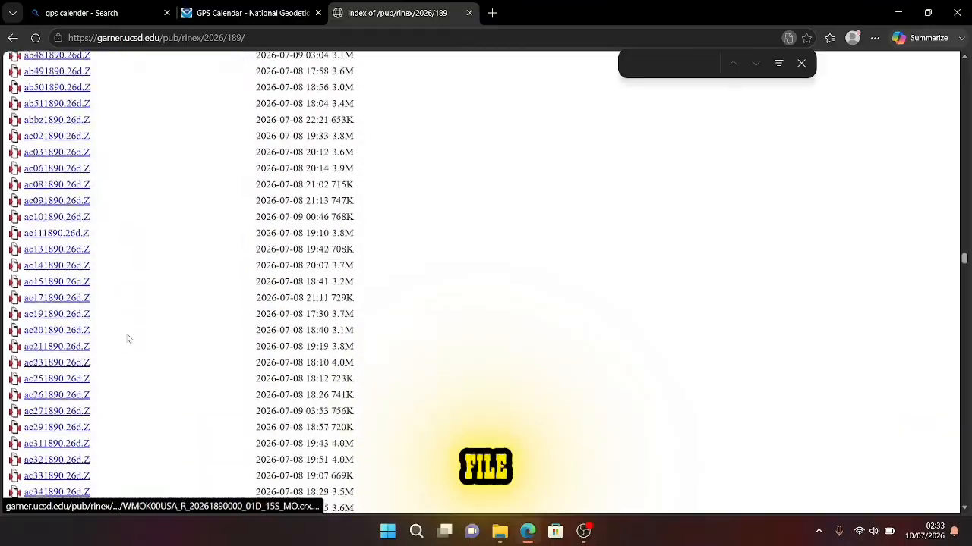
{"action": "scroll", "coordinate": [129, 339], "scroll_direction": "down", "scroll_amount": 2}
{"action": "scroll", "coordinate": [129, 339], "scroll_direction": "up", "scroll_amount": 4}
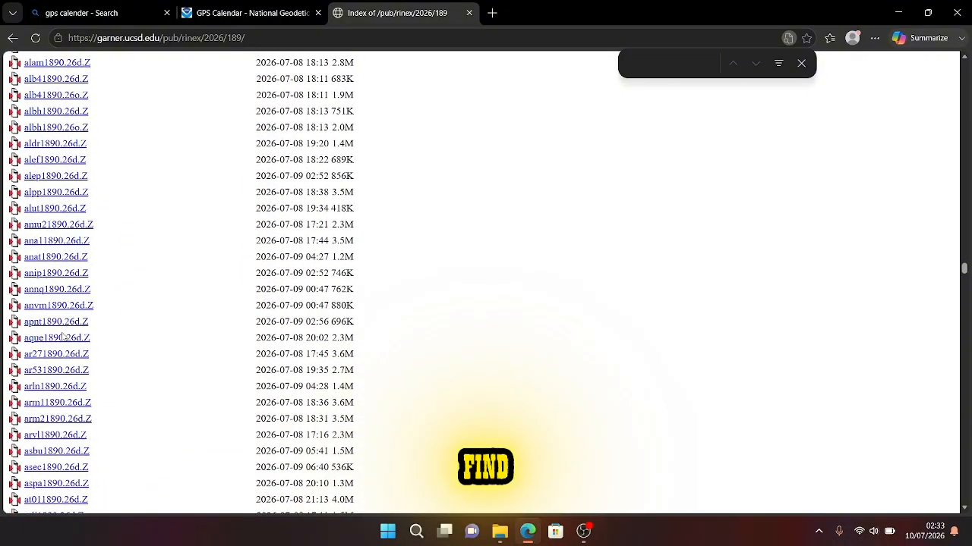
{"action": "scroll", "coordinate": [65, 341], "scroll_direction": "down", "scroll_amount": 4}
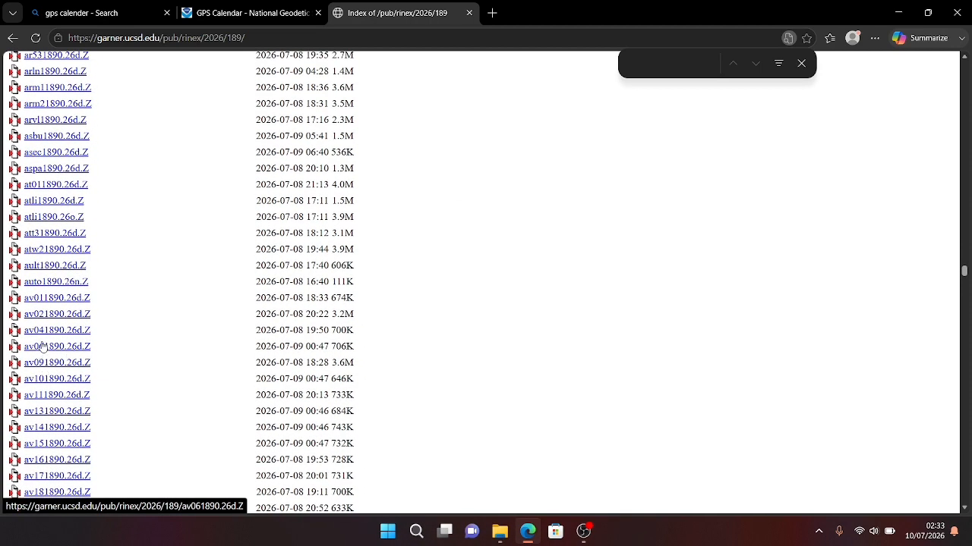
{"action": "left_click", "coordinate": [38, 285]}
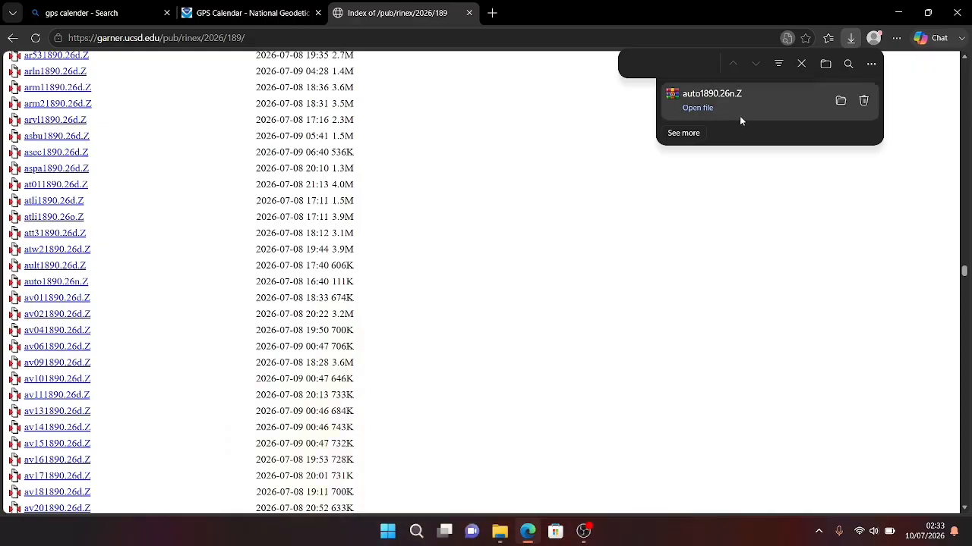
Step: Move auto1890.26n.Z from the Downloads folder into the Editted folder of BASHE_FARM on the Desktop
{"action": "left_click", "coordinate": [840, 101]}
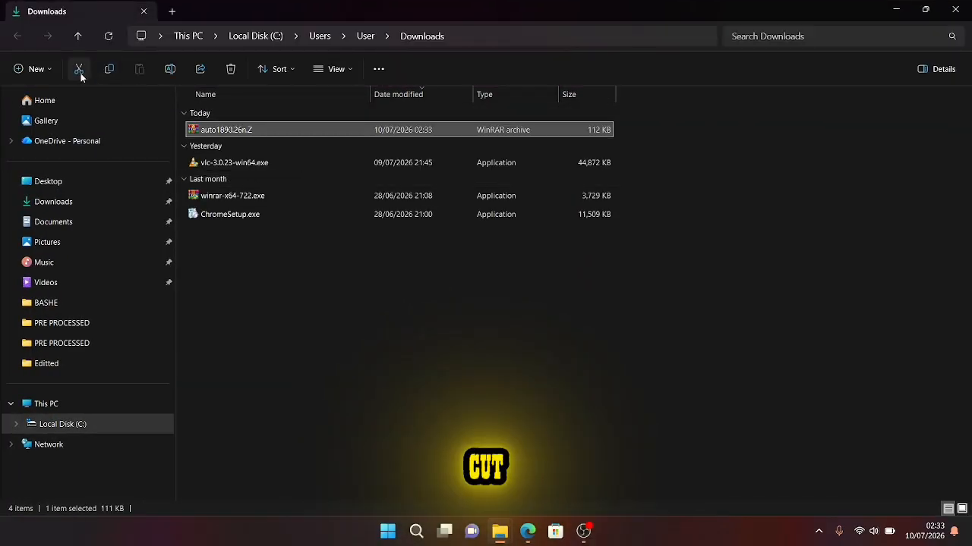
{"action": "left_click", "coordinate": [81, 72]}
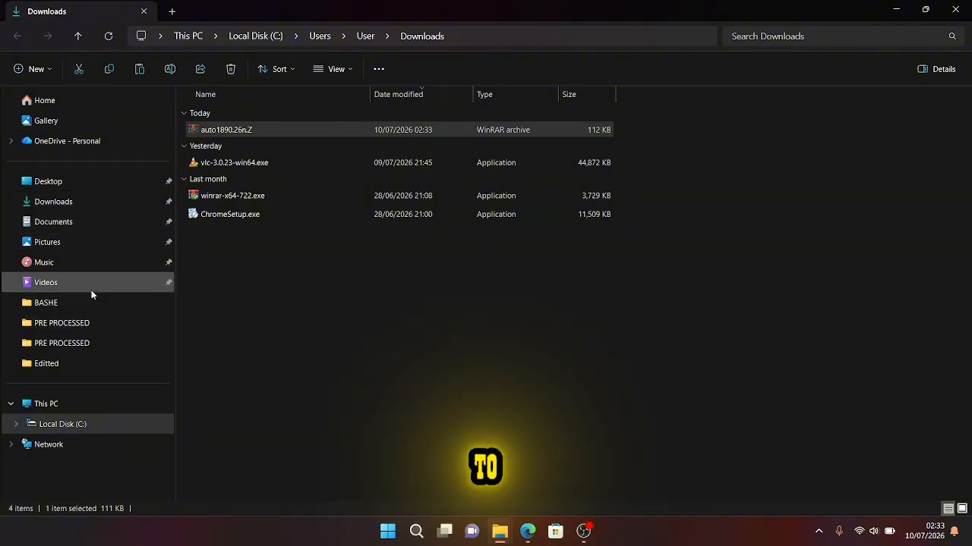
{"action": "left_click", "coordinate": [98, 183]}
{"action": "double_click", "coordinate": [282, 150]}
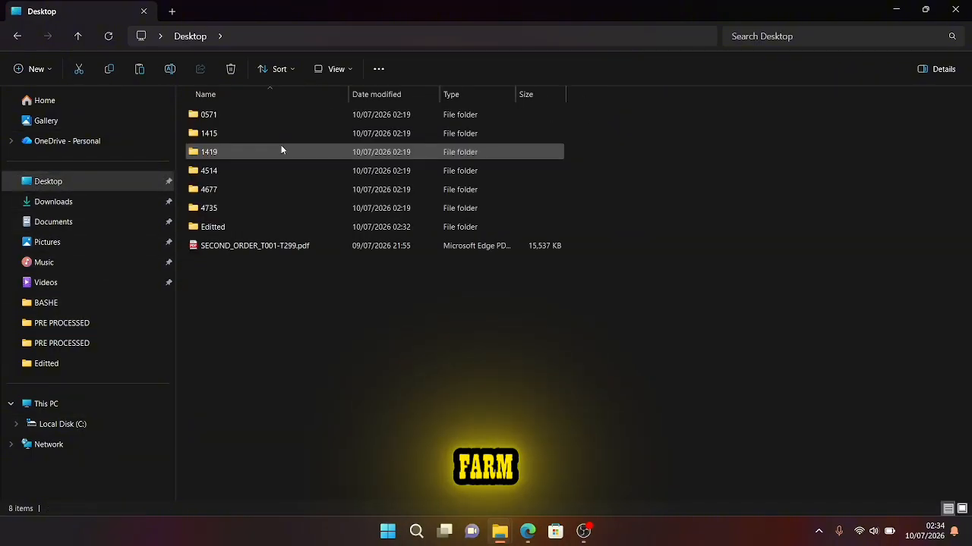
{"action": "double_click", "coordinate": [275, 225]}
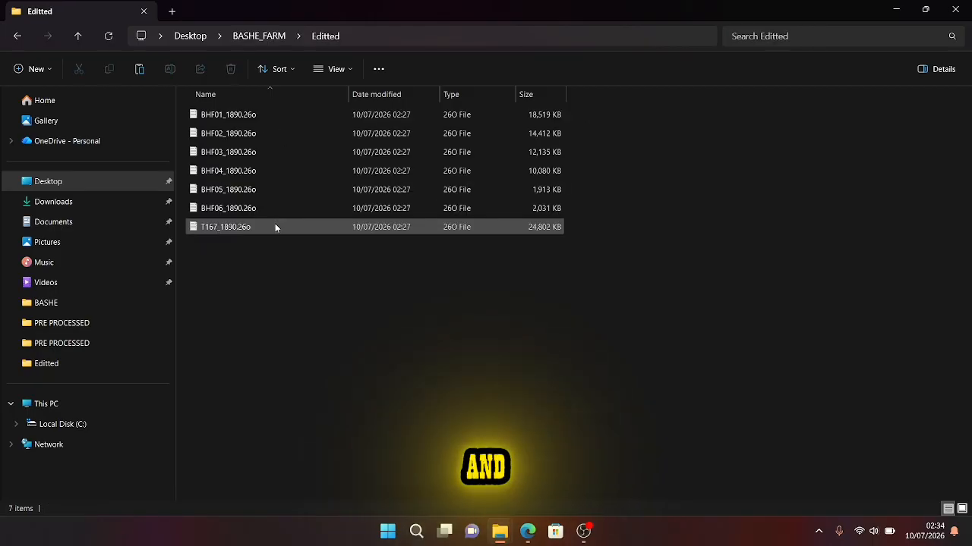
{"action": "left_click", "coordinate": [140, 70]}
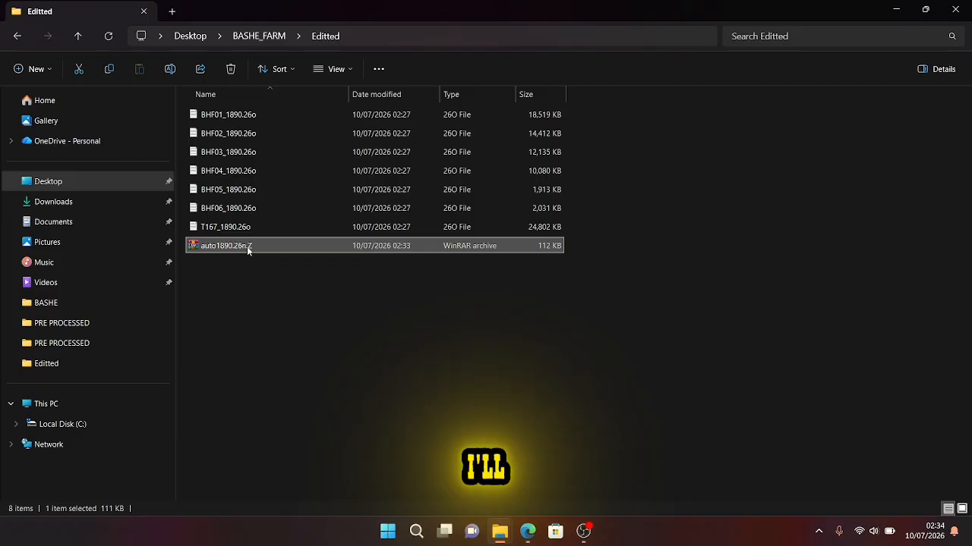
Step: Extract auto1890.26n.Z into the Editted folder with WinRAR and delete the compressed archive
{"action": "right_click", "coordinate": [246, 246]}
{"action": "mouse_move", "coordinate": [410, 211]}
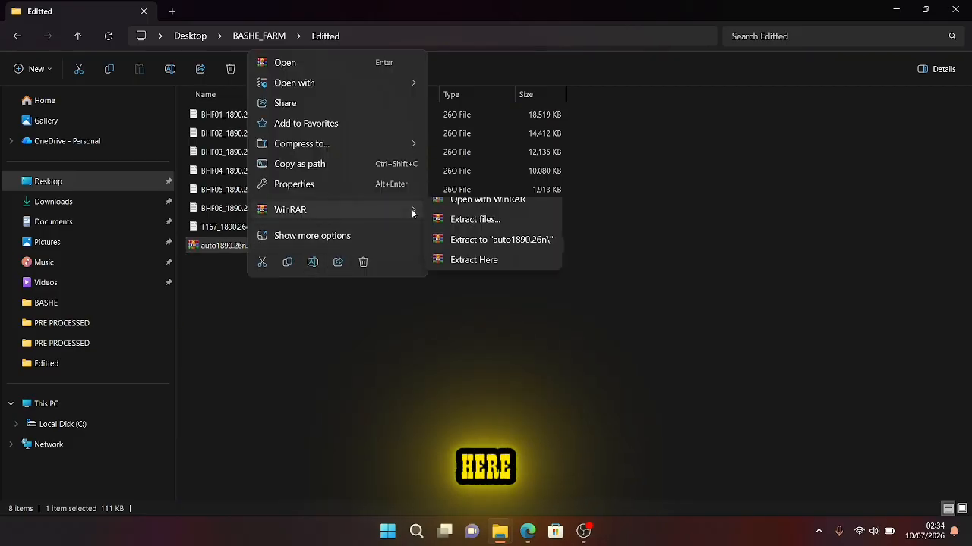
{"action": "left_click", "coordinate": [476, 272]}
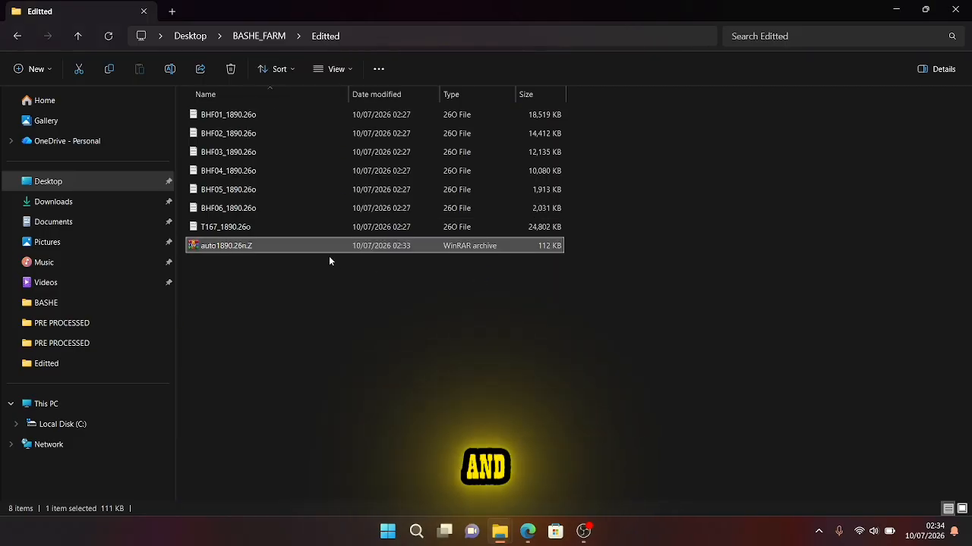
{"action": "key", "text": "Delete"}
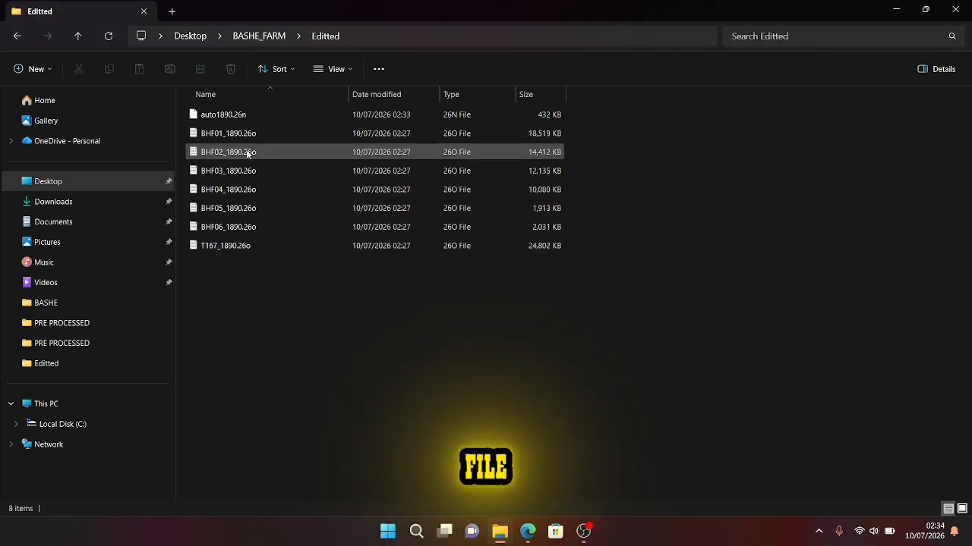
Step: Make six copies of the navigation file auto1890.26n in the Editted folder, one for each remaining observation file
{"action": "left_click", "coordinate": [244, 115]}
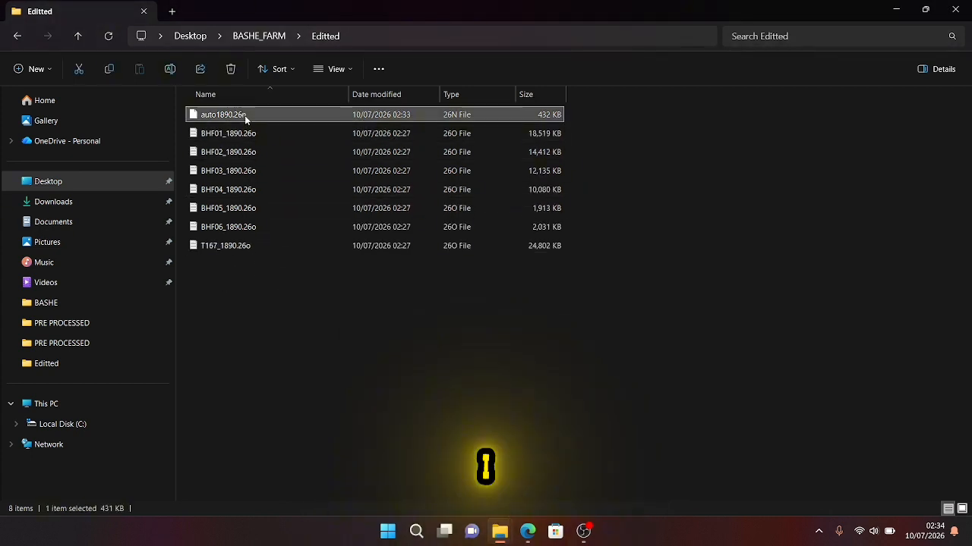
{"action": "left_click", "coordinate": [109, 69]}
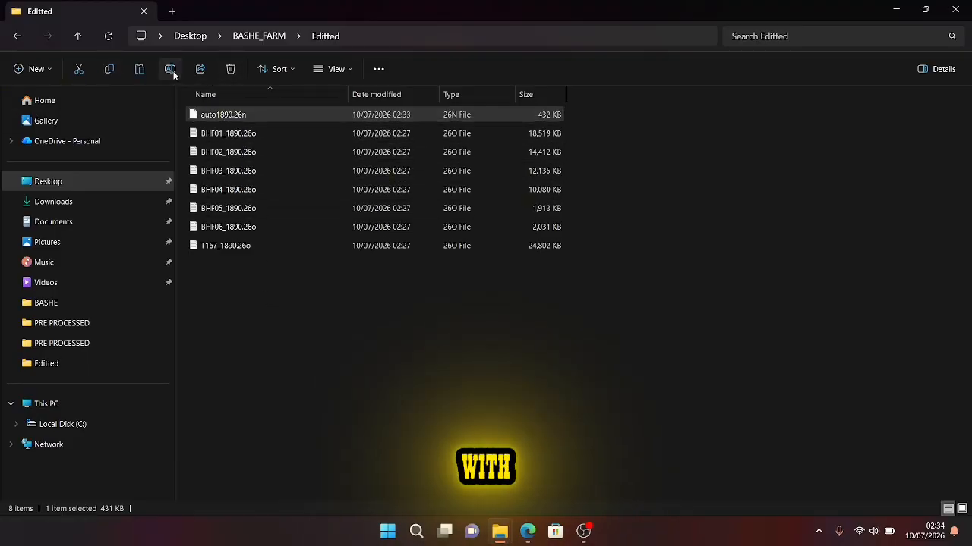
{"action": "left_click", "coordinate": [139, 69]}
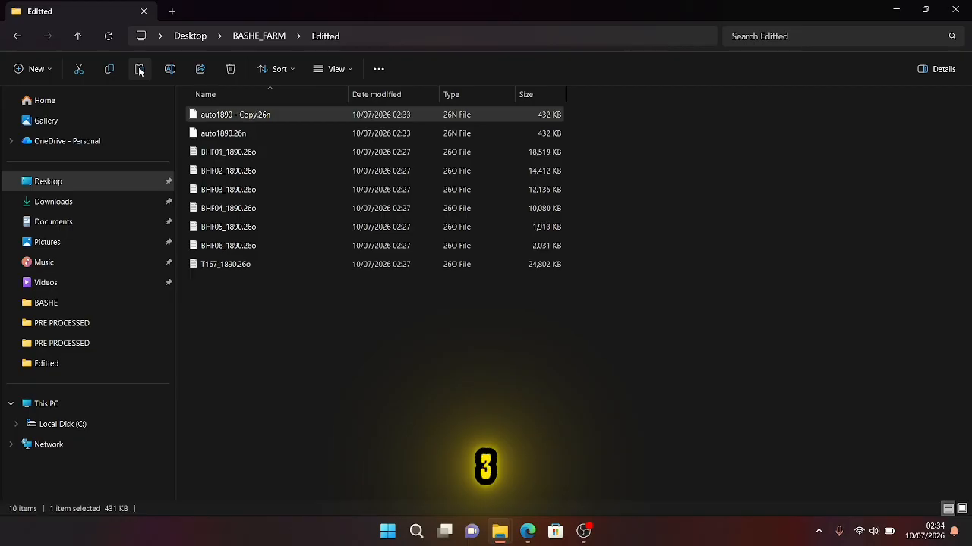
{"action": "left_click", "coordinate": [139, 69]}
{"action": "left_click", "coordinate": [138, 69]}
{"action": "left_click", "coordinate": [139, 69]}
{"action": "left_click", "coordinate": [139, 69]}
{"action": "left_click", "coordinate": [139, 69]}
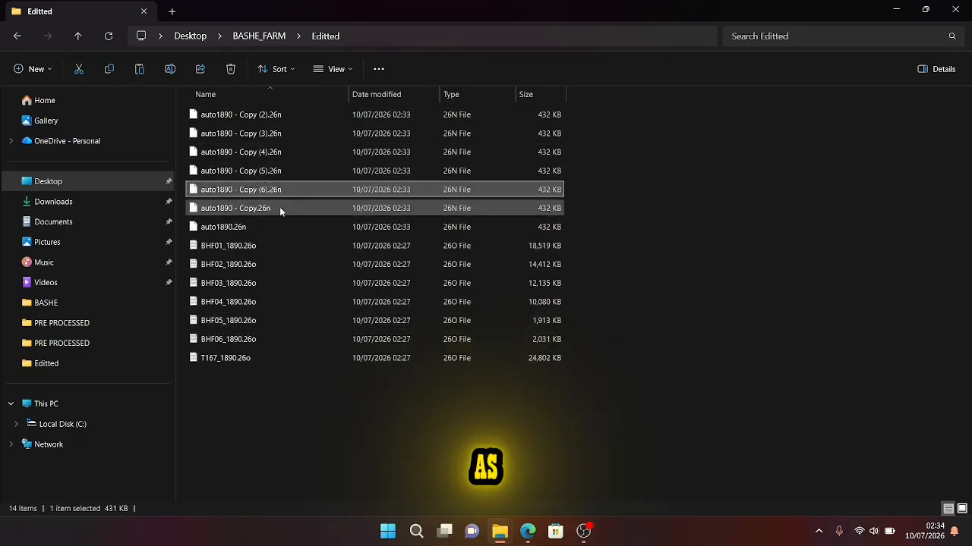
Step: Rename auto1890.26n as BHF01_1890.26n, reusing the base name of the observation file BHF01_1890.26o
{"action": "left_click", "coordinate": [240, 227]}
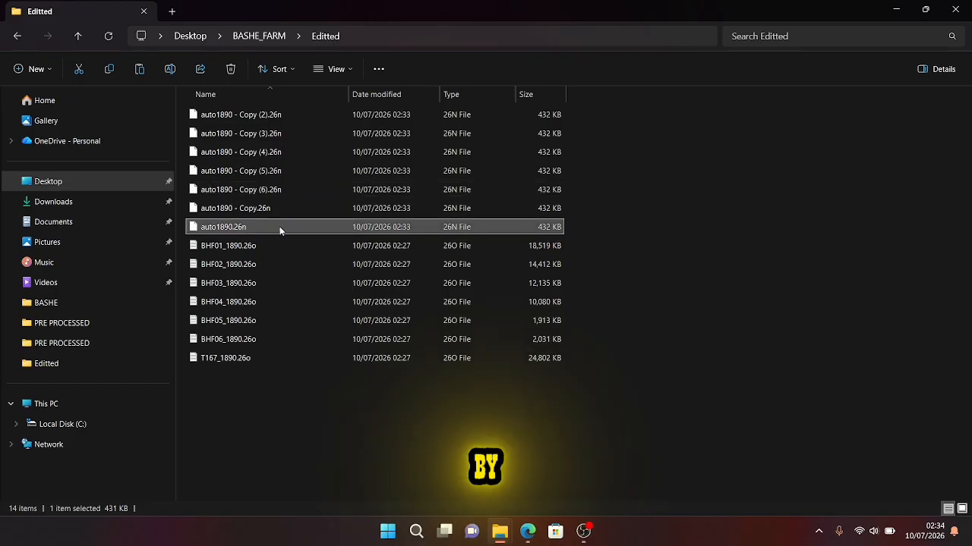
{"action": "left_click", "coordinate": [256, 244]}
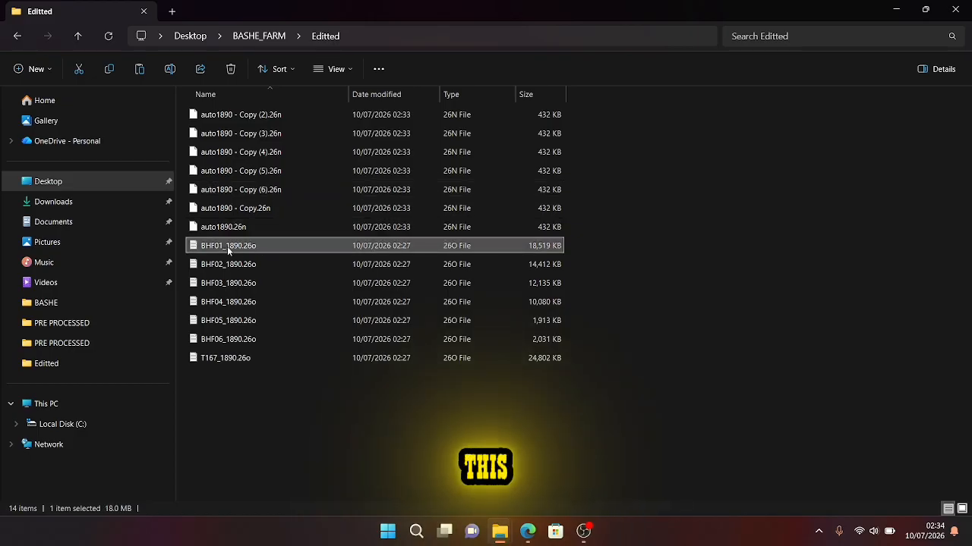
{"action": "left_click", "coordinate": [227, 246]}
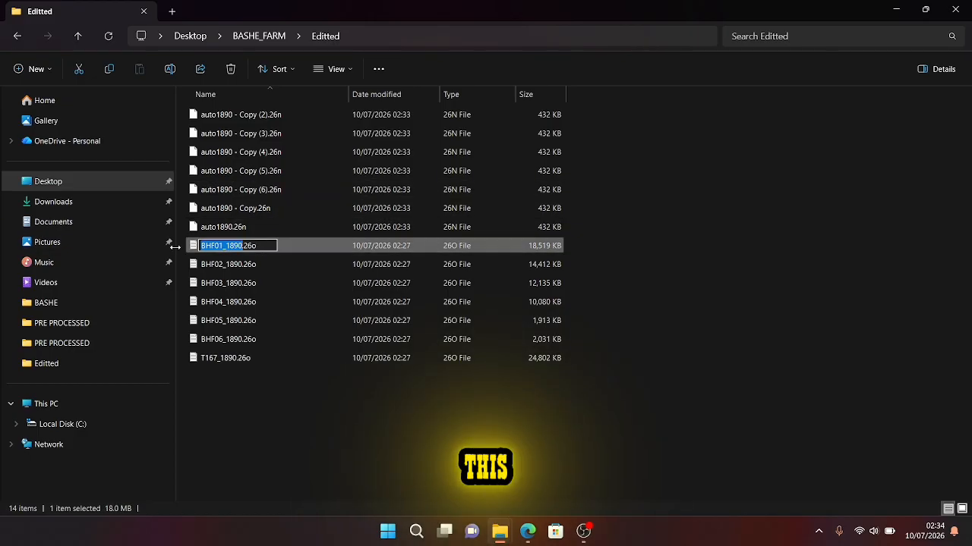
{"action": "left_click", "coordinate": [217, 230]}
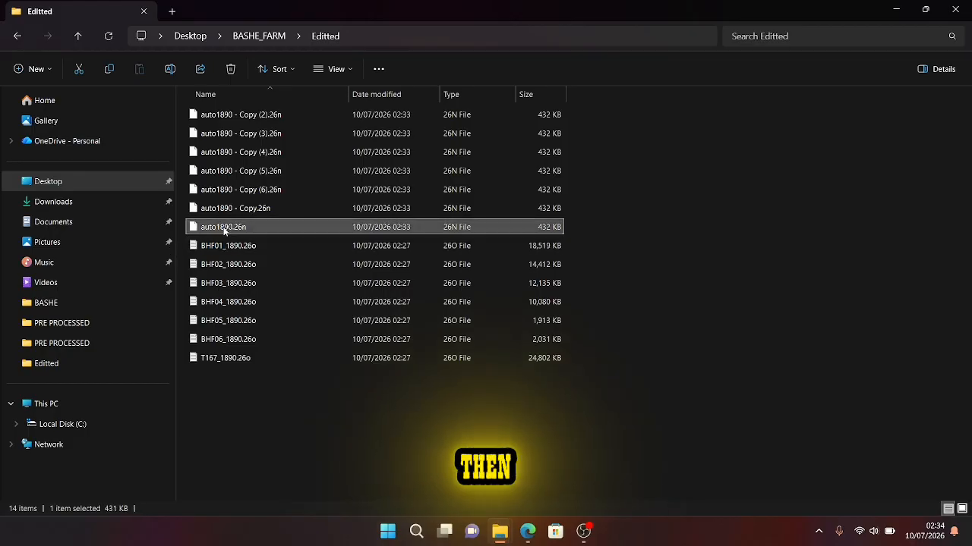
{"action": "left_click", "coordinate": [223, 230]}
{"action": "key", "text": "ctrl+v"}
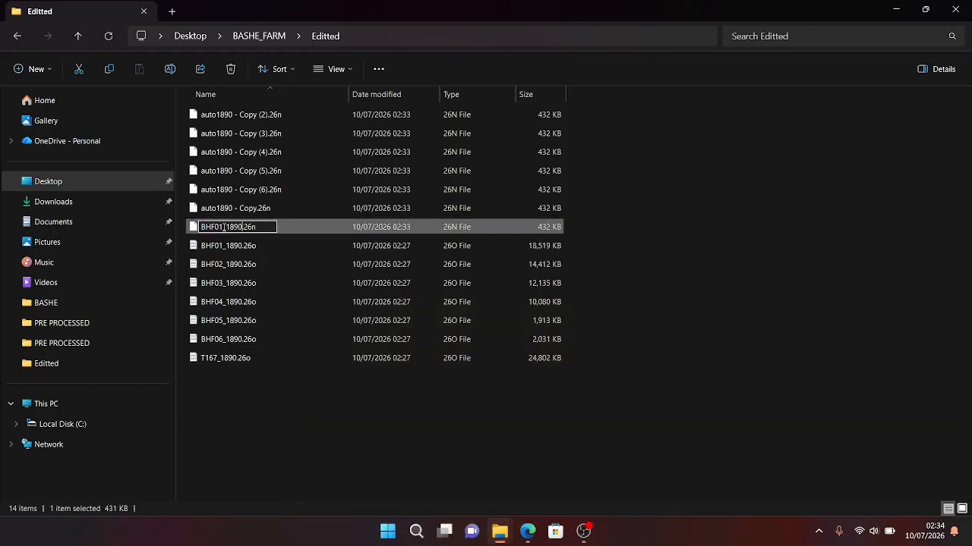
{"action": "key", "text": "Return"}
{"action": "left_click", "coordinate": [316, 413]}
Step: Rename auto1890 - Copy.26n as BHF02_1890.26n, reusing the base name of the observation file BHF02_1890.26o
{"action": "left_click", "coordinate": [242, 264]}
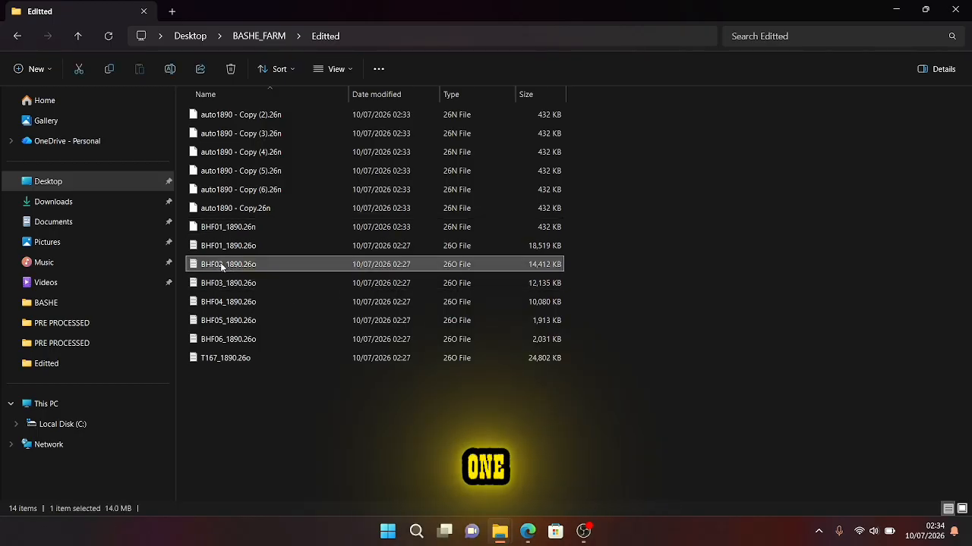
{"action": "left_click", "coordinate": [222, 265]}
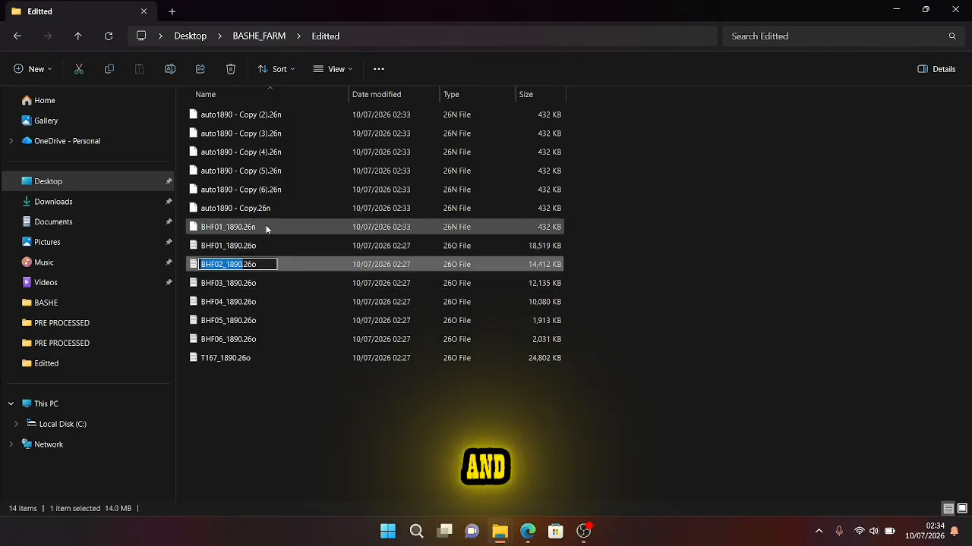
{"action": "left_click", "coordinate": [251, 208]}
{"action": "left_click", "coordinate": [252, 208]}
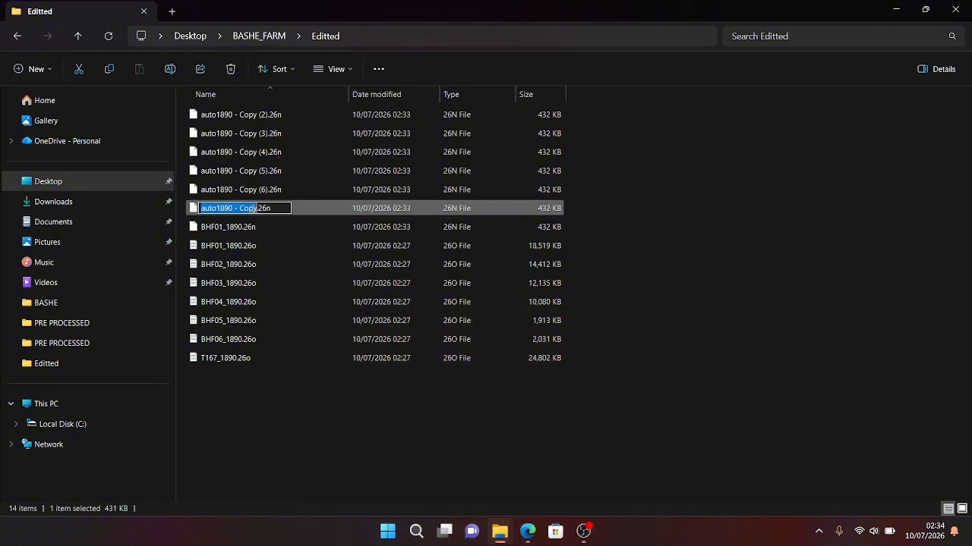
{"action": "key", "text": "ctrl+v"}
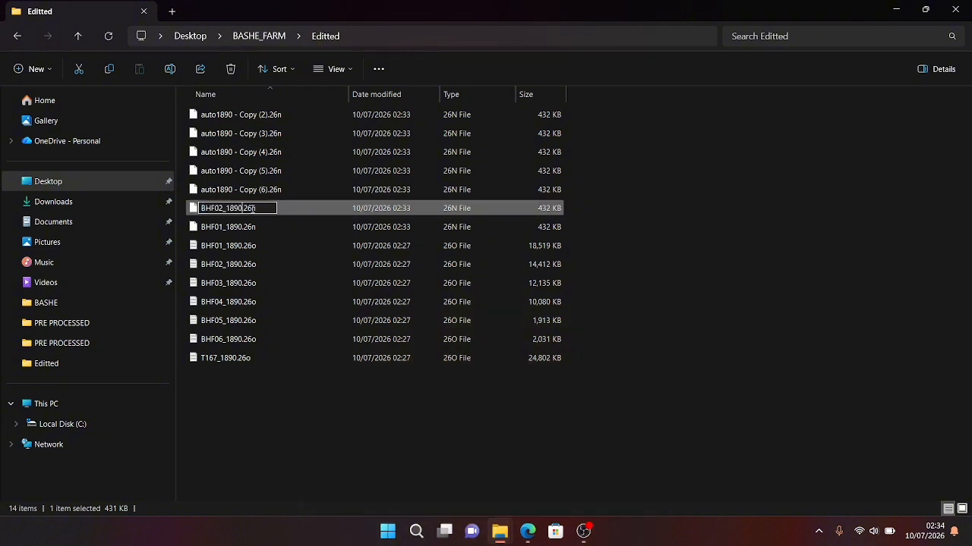
{"action": "left_click", "coordinate": [299, 454]}
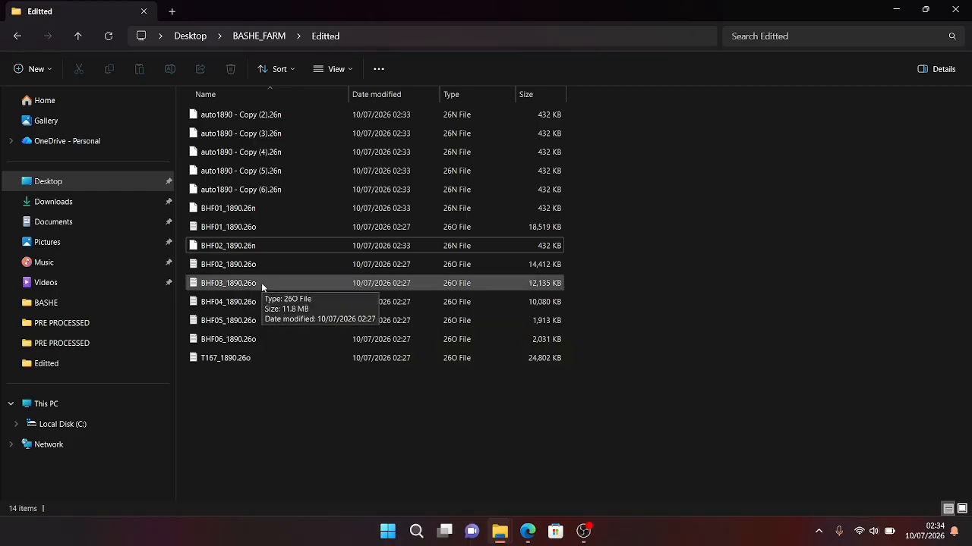
Step: Rename auto1890 - Copy (6).26n as BHF03_1890.26n, reusing the base name of the observation file BHF03_1890.26o
{"action": "left_click", "coordinate": [261, 282]}
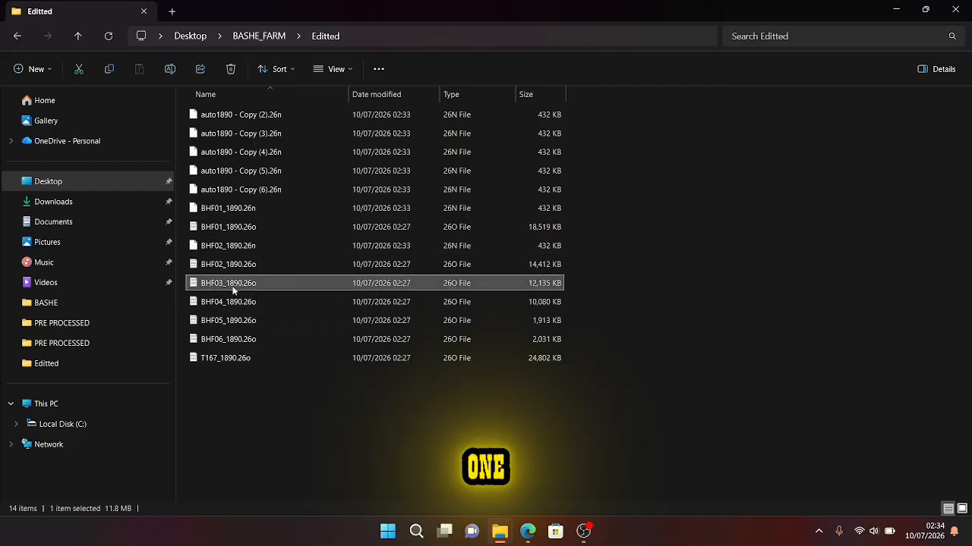
{"action": "left_click", "coordinate": [233, 286]}
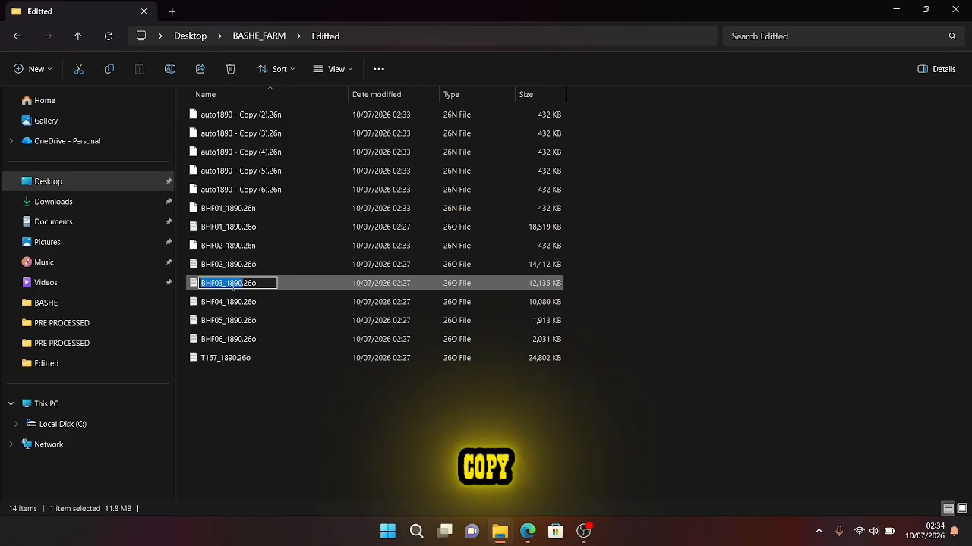
{"action": "left_click", "coordinate": [250, 183]}
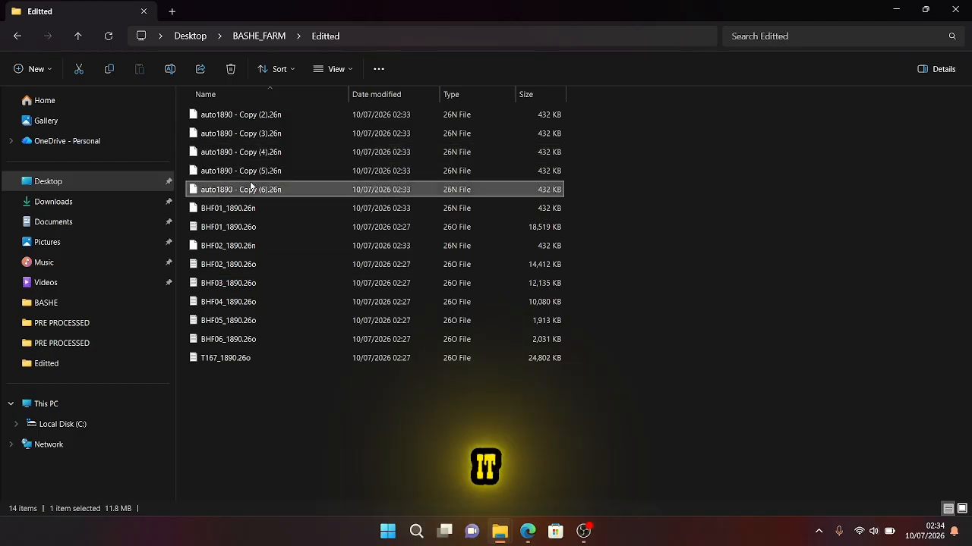
{"action": "left_click", "coordinate": [236, 193]}
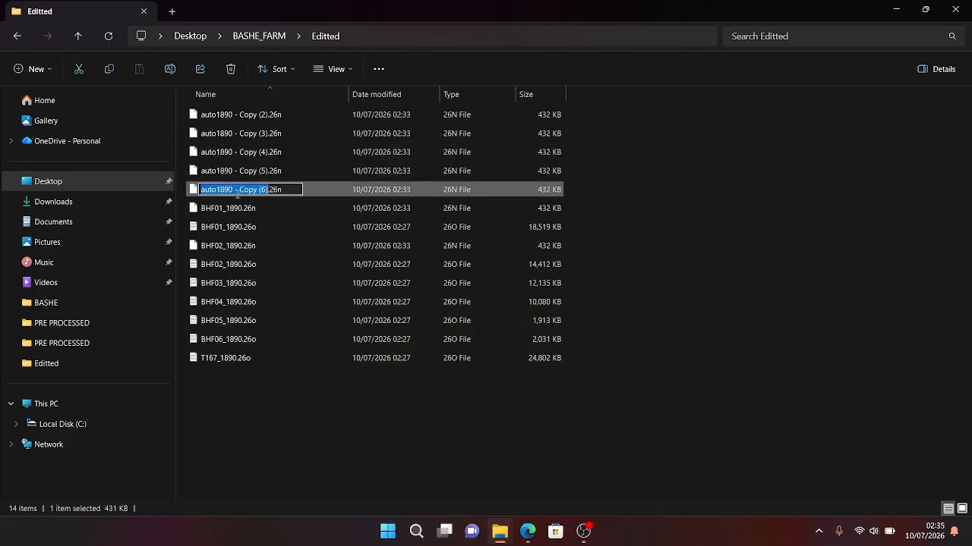
{"action": "key", "text": "ctrl+v"}
{"action": "key", "text": "Return"}
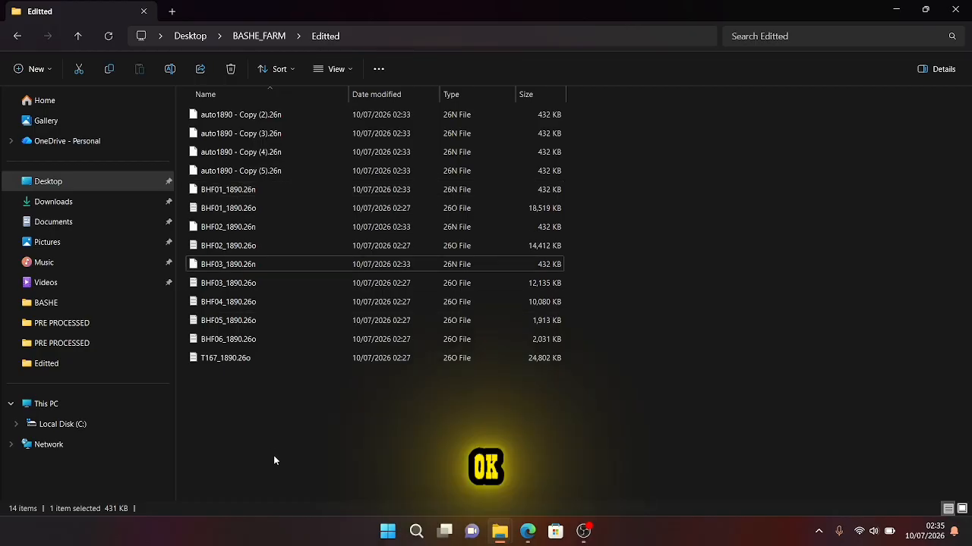
Step: Rename auto1890 - Copy (5).26n to BHF05_1890.26n, reusing the base name of the BHF05 observation file
{"action": "left_click", "coordinate": [245, 323]}
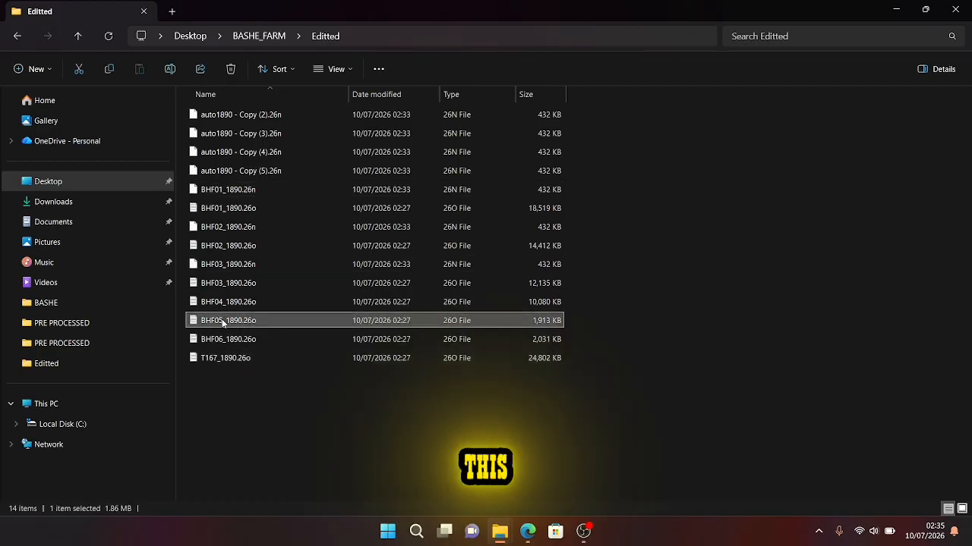
{"action": "left_click", "coordinate": [224, 322]}
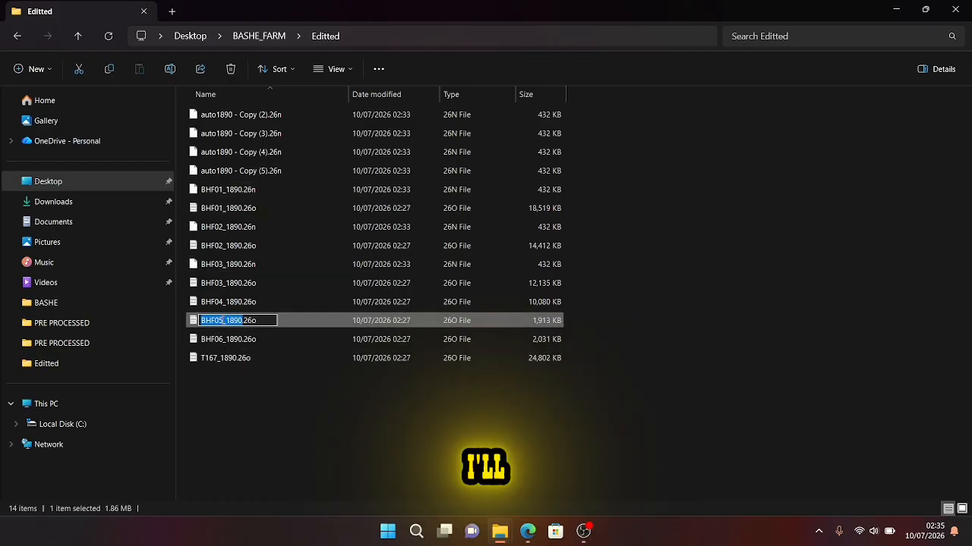
{"action": "left_click", "coordinate": [258, 173]}
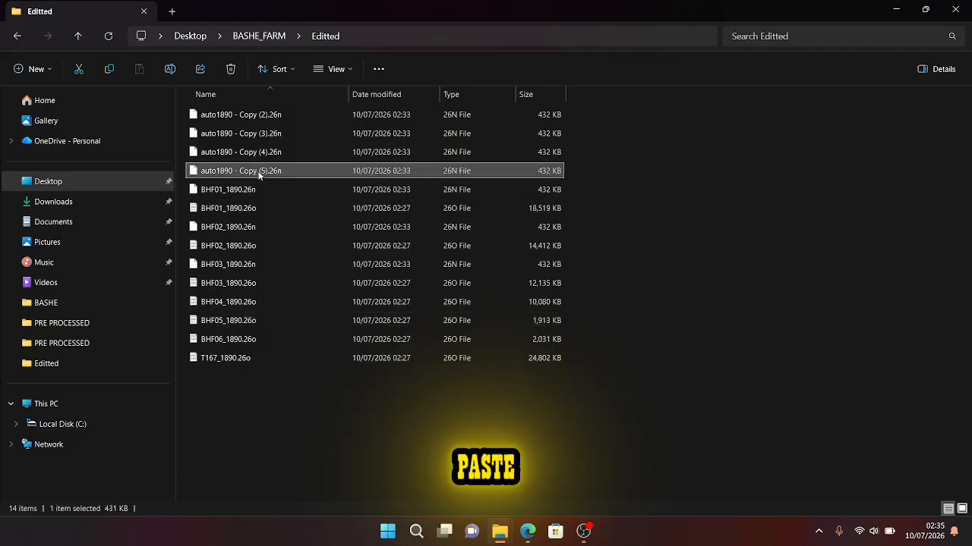
{"action": "left_click", "coordinate": [259, 171]}
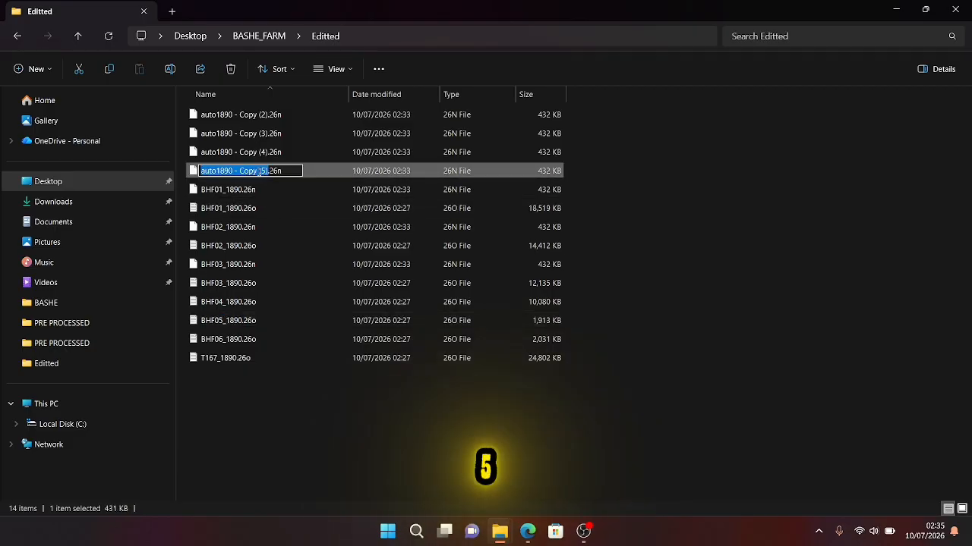
Step: Rename auto1890 - Copy (4).26n to BHF06_1890.26n, reusing the base name of the BHF06 observation file
{"action": "left_click", "coordinate": [256, 340]}
{"action": "left_click", "coordinate": [256, 340]}
{"action": "key", "text": "ctrl+c"}
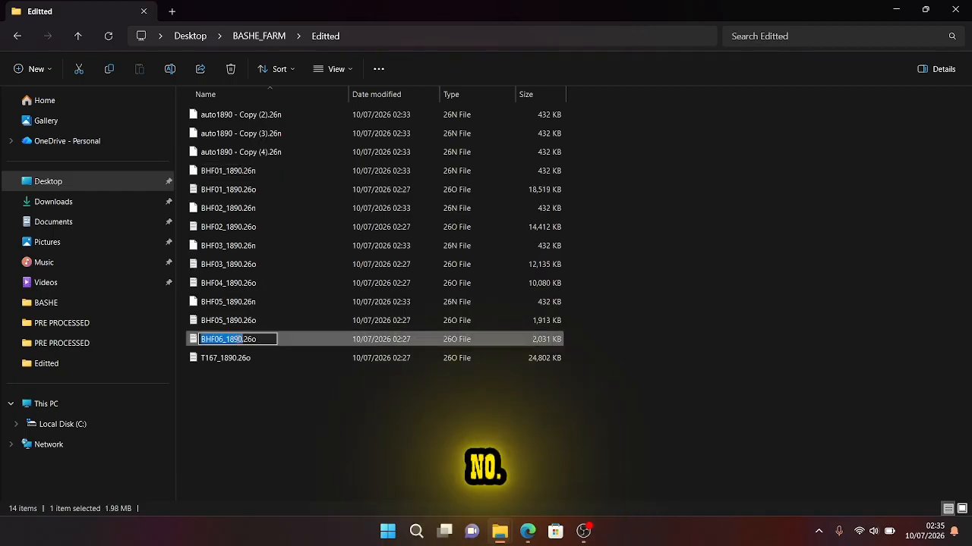
{"action": "left_click", "coordinate": [262, 152]}
{"action": "left_click", "coordinate": [263, 152]}
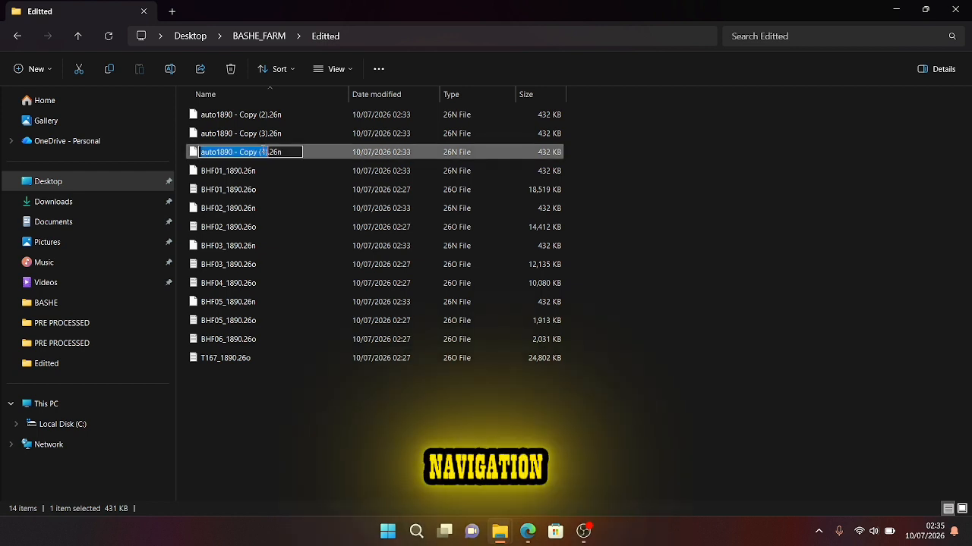
{"action": "key", "text": "ctrl+v"}
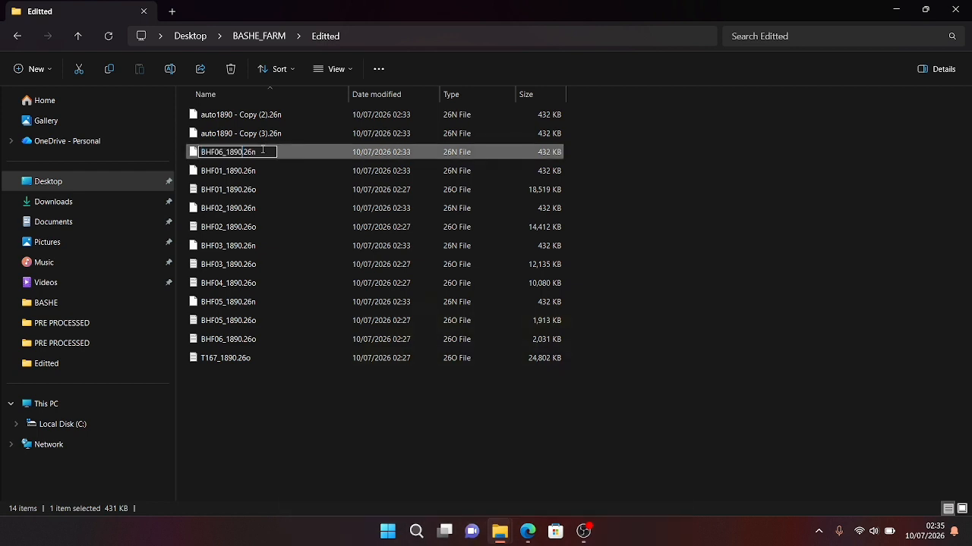
{"action": "left_click", "coordinate": [311, 417]}
Step: Rename auto1890 - Copy (3).26n to T167_1890.26n, reusing the base name of the T167 observation file
{"action": "left_click", "coordinate": [265, 359]}
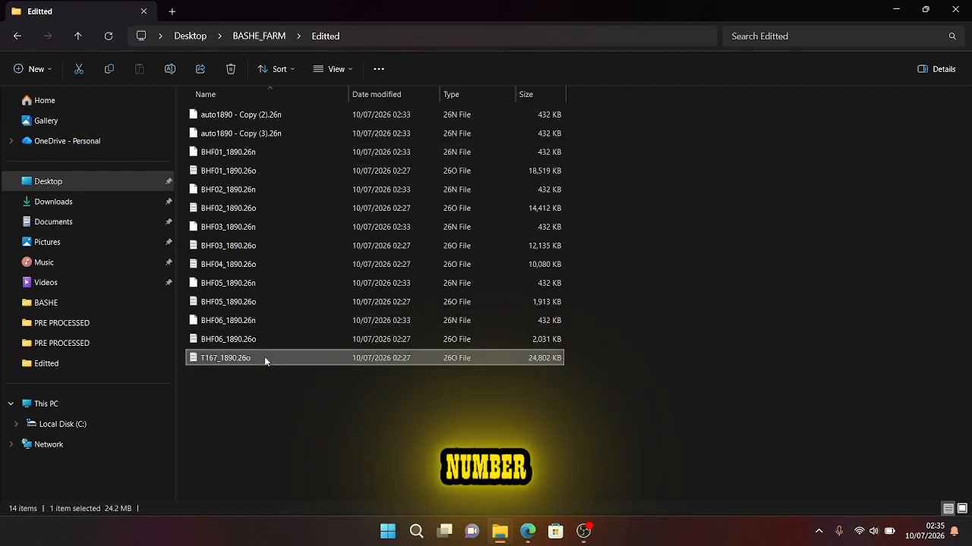
{"action": "left_click", "coordinate": [265, 358]}
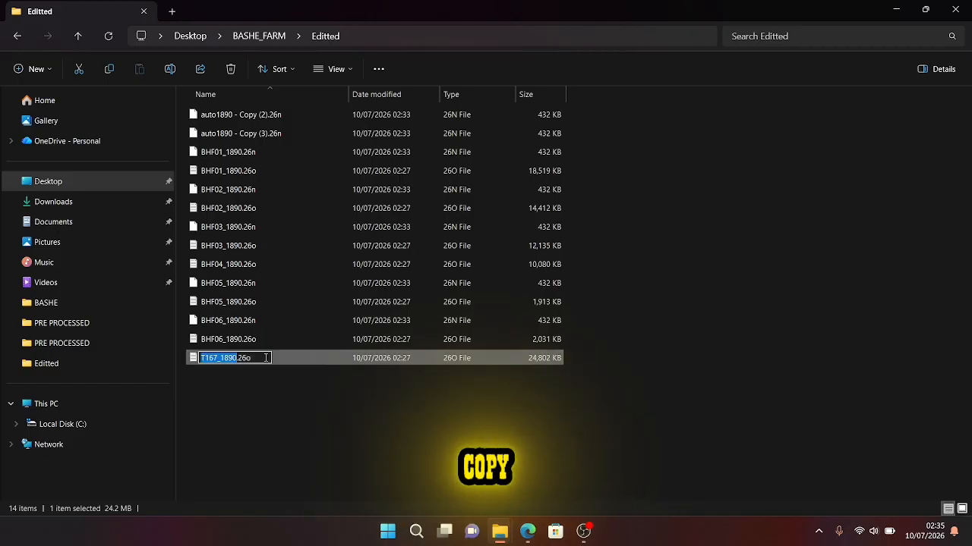
{"action": "left_click", "coordinate": [315, 139]}
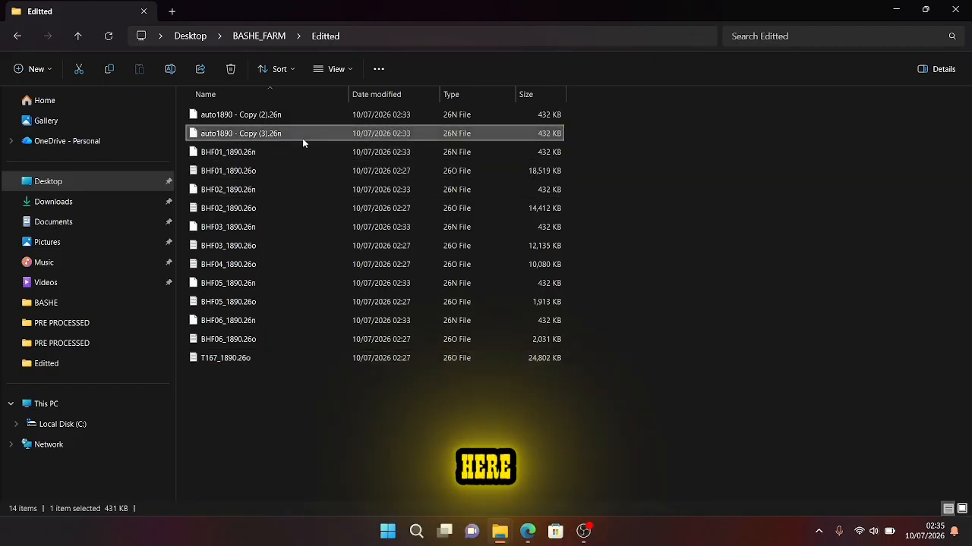
{"action": "left_click", "coordinate": [272, 134]}
{"action": "type", "text": "T167_1890"}
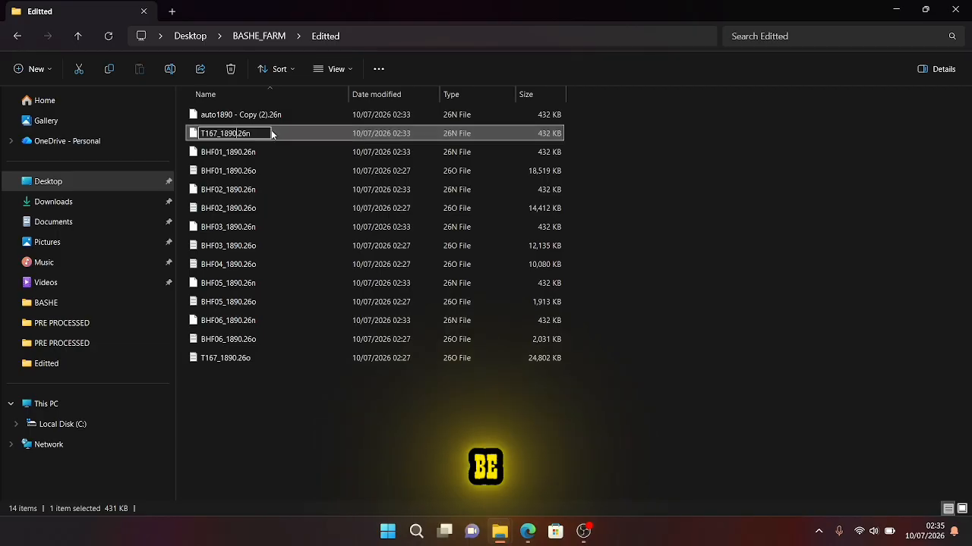
{"action": "left_click", "coordinate": [273, 405]}
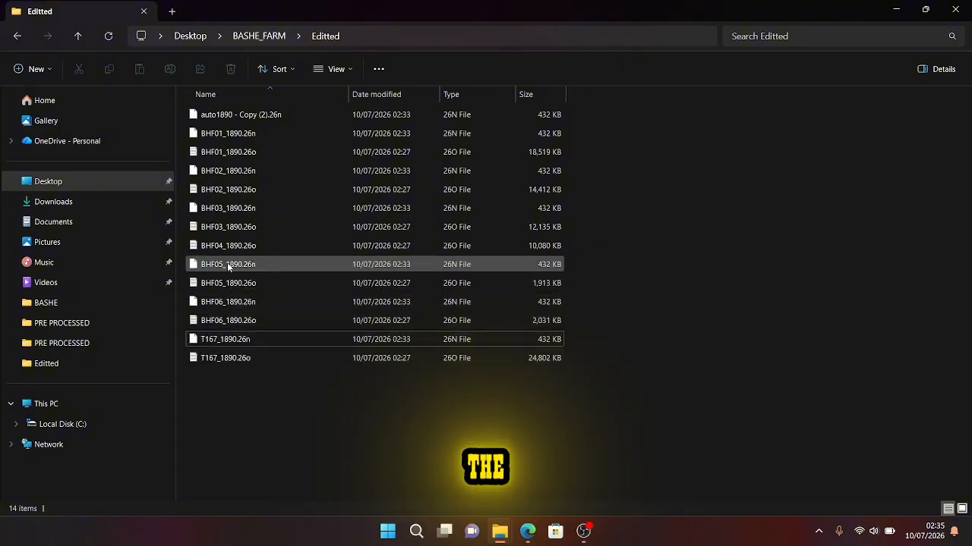
Step: Rename auto1890 - Copy (2).26n to BHF04_1890.26n, reusing the base name of the BHF04 observation file
{"action": "left_click", "coordinate": [222, 241]}
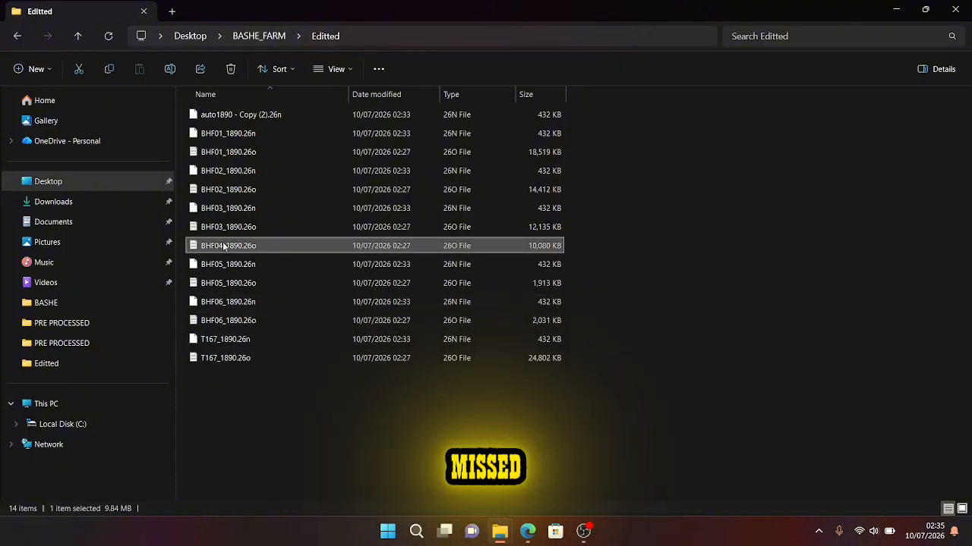
{"action": "key", "text": "F2"}
{"action": "key", "text": "ctrl+c"}
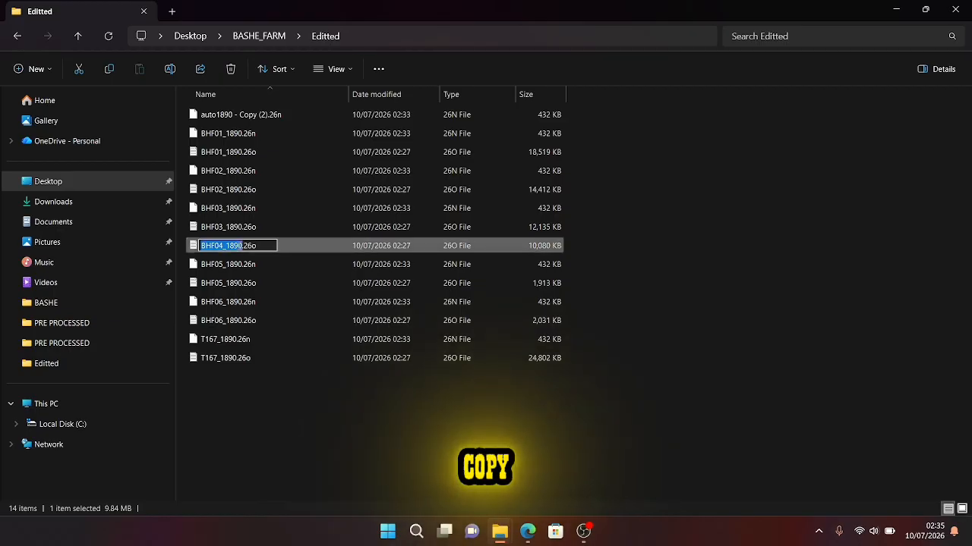
{"action": "left_click", "coordinate": [260, 115]}
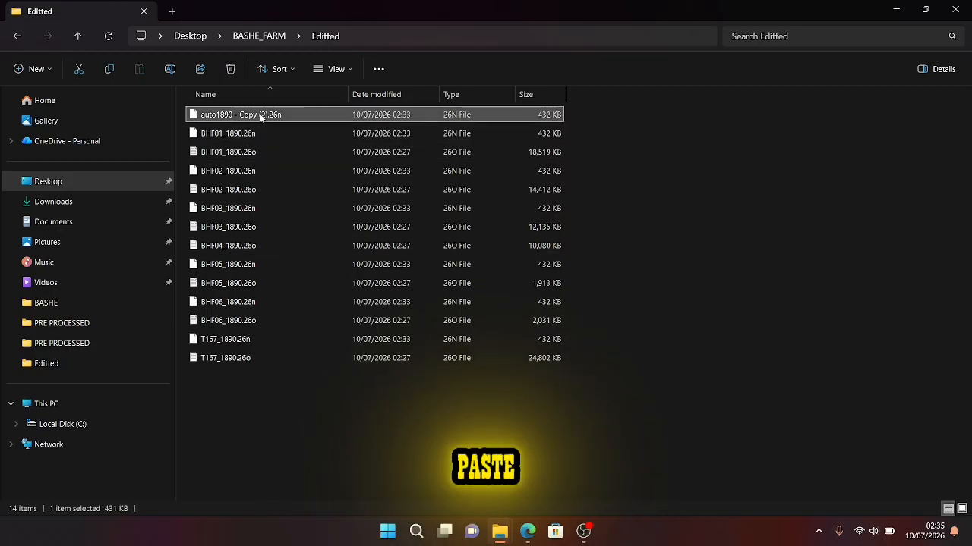
{"action": "key", "text": "F2"}
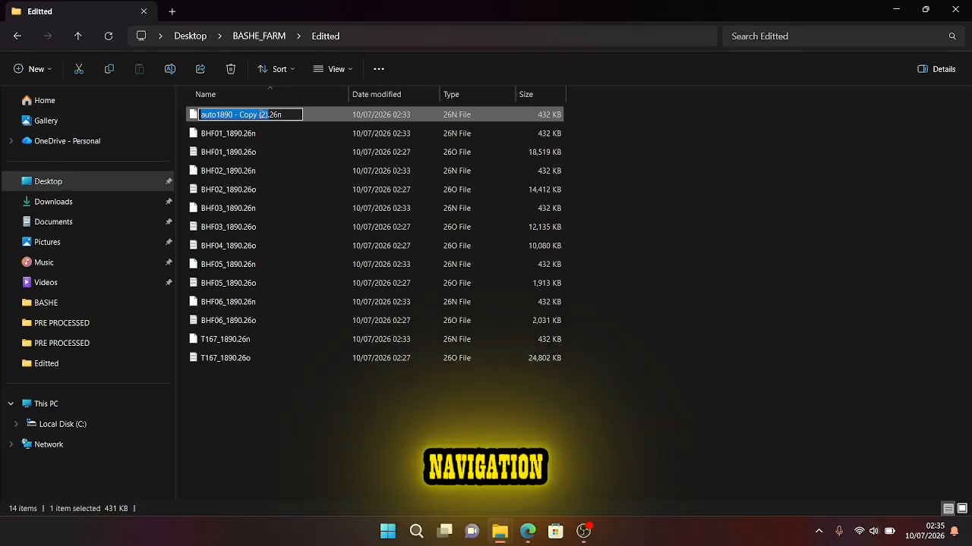
{"action": "key", "text": "ctrl+v"}
{"action": "left_click", "coordinate": [361, 471]}
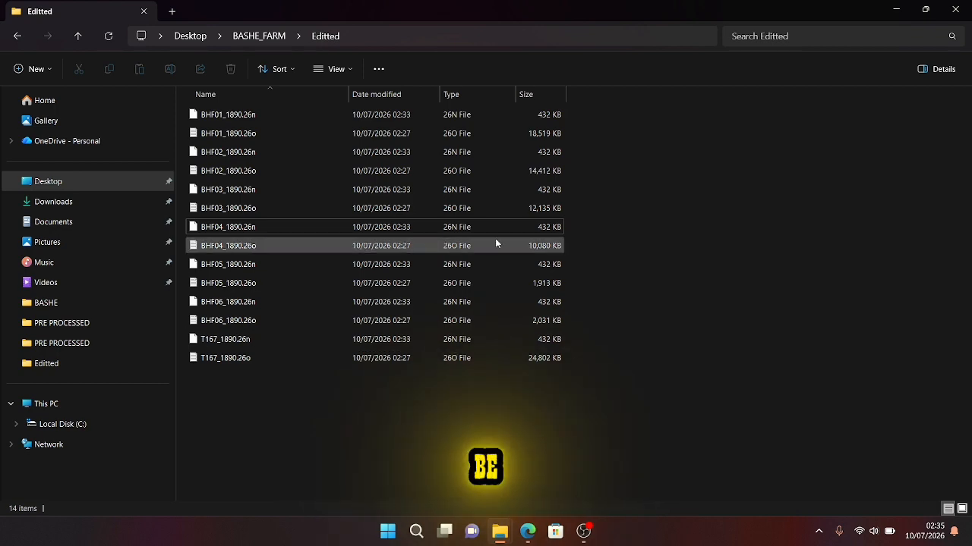
Step: Minimize the open folder and browser windows, launch Trimble Business Center from the desktop, and minimize its console window
{"action": "left_click", "coordinate": [895, 10]}
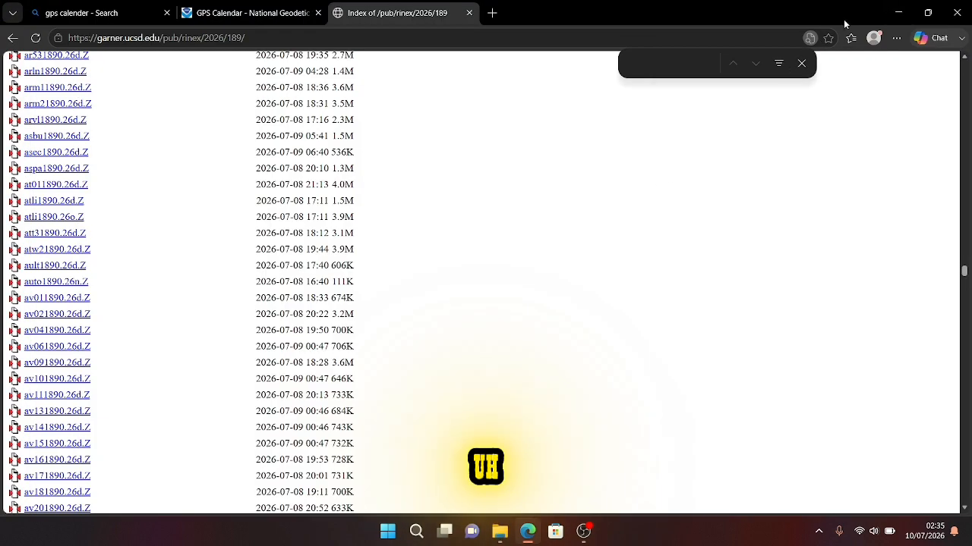
{"action": "left_click", "coordinate": [898, 13]}
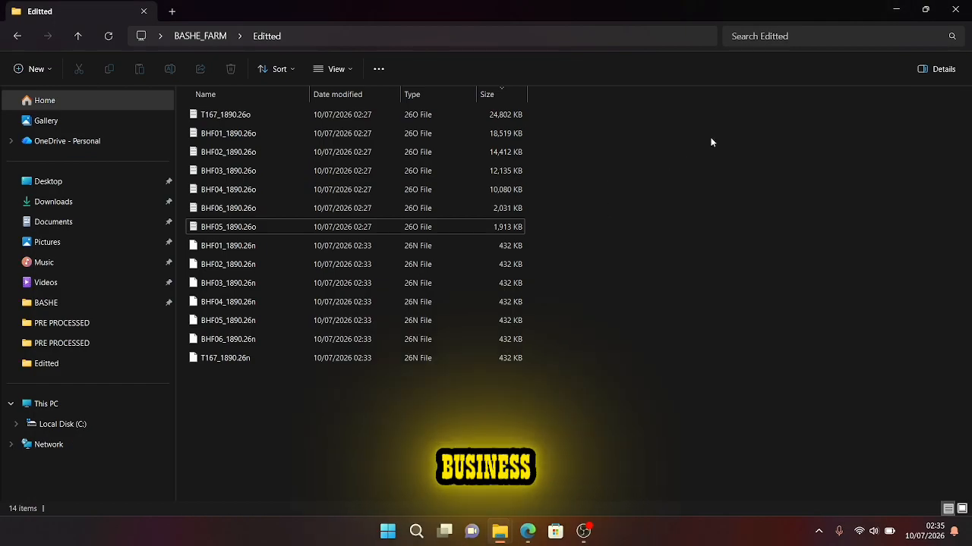
{"action": "left_click", "coordinate": [895, 10]}
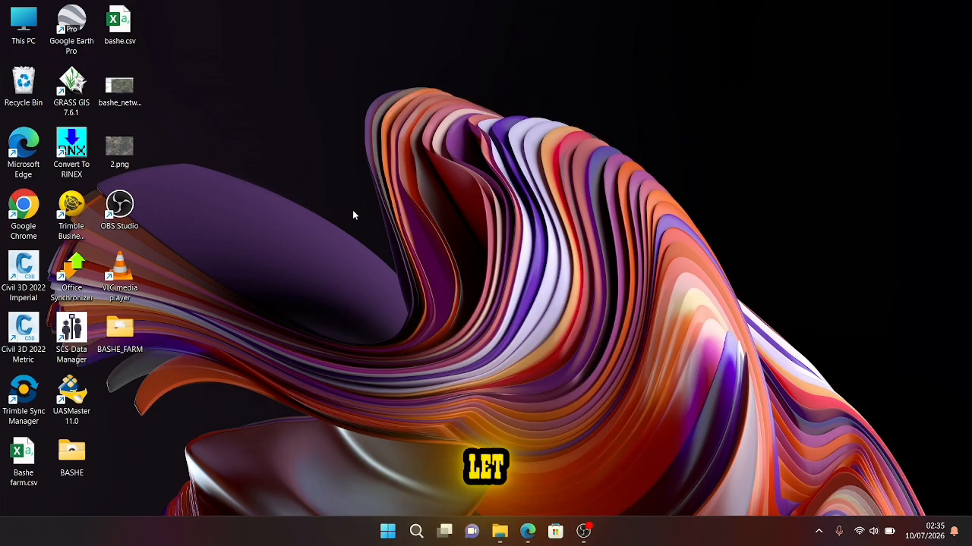
{"action": "double_click", "coordinate": [73, 212]}
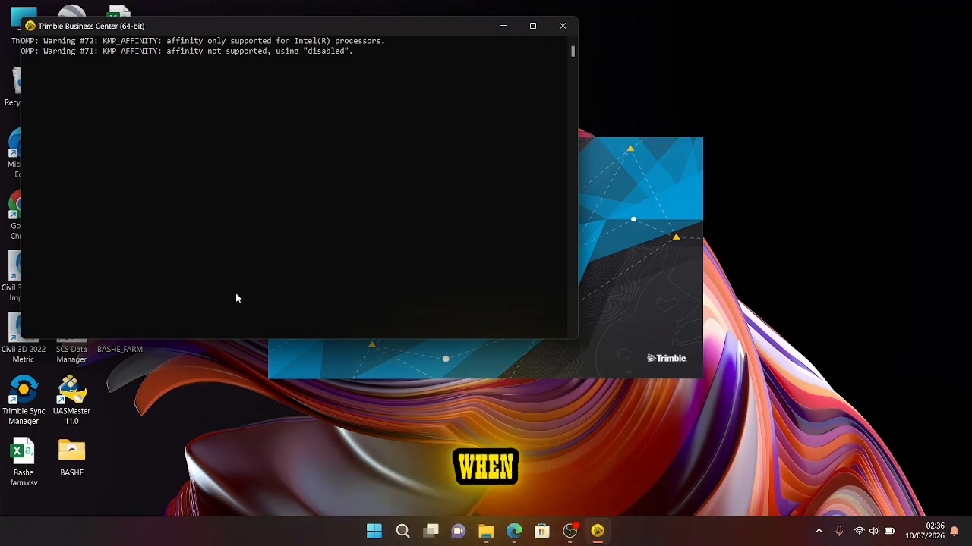
{"action": "left_click", "coordinate": [501, 29]}
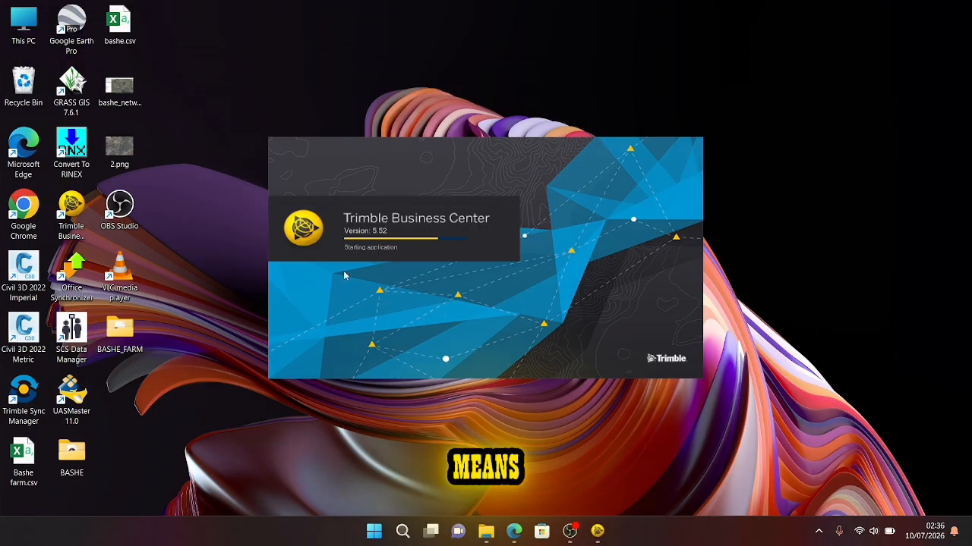
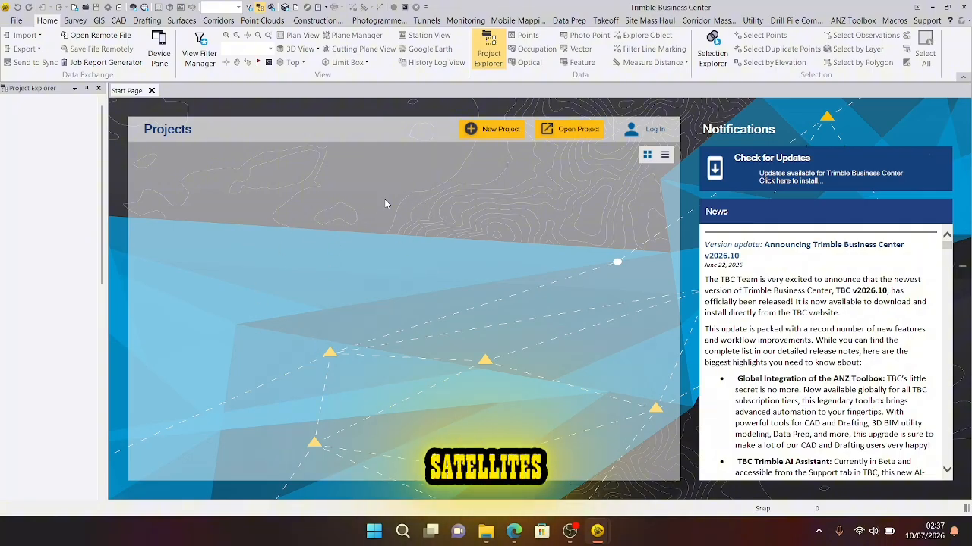
Step: Create a new project from the Metric template and save it as BASHE_FARM in the BASHE_FARM folder on the Desktop
{"action": "left_click", "coordinate": [488, 132]}
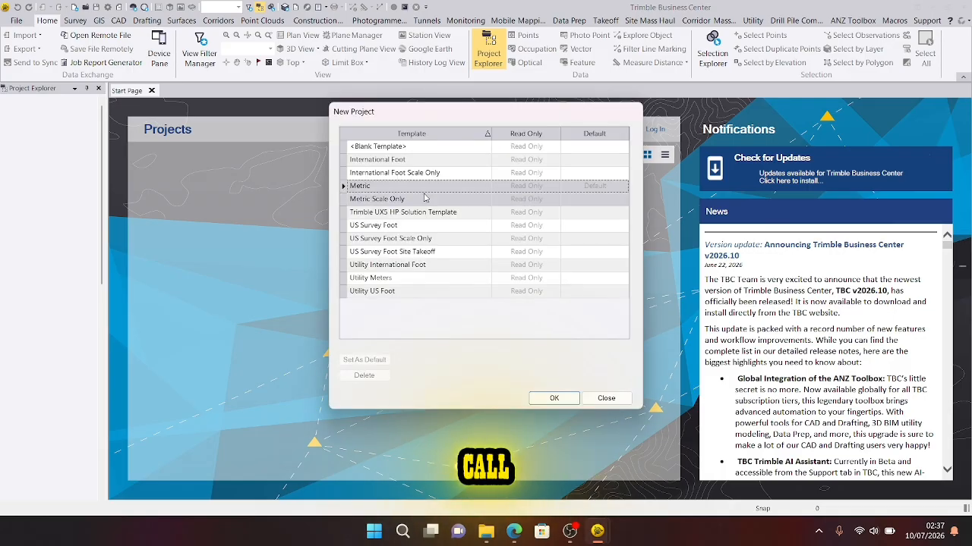
{"action": "left_click", "coordinate": [552, 396]}
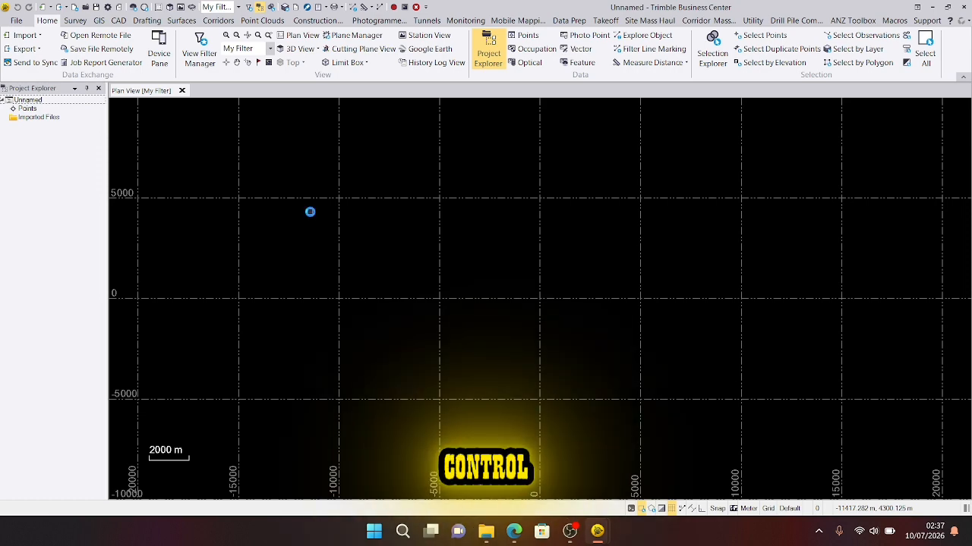
{"action": "key", "text": "ctrl+s"}
{"action": "scroll", "coordinate": [87, 142], "scroll_direction": "up", "scroll_amount": 5}
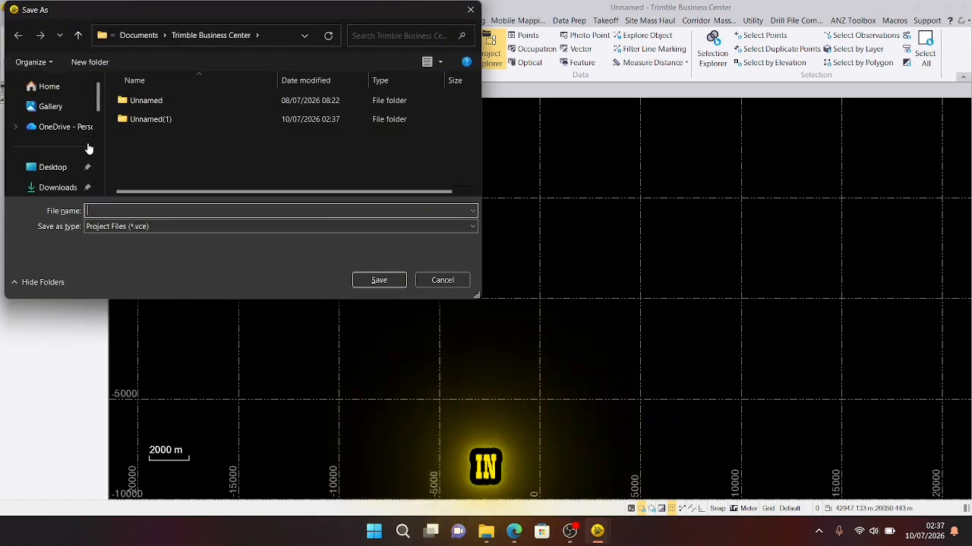
{"action": "left_click", "coordinate": [51, 173]}
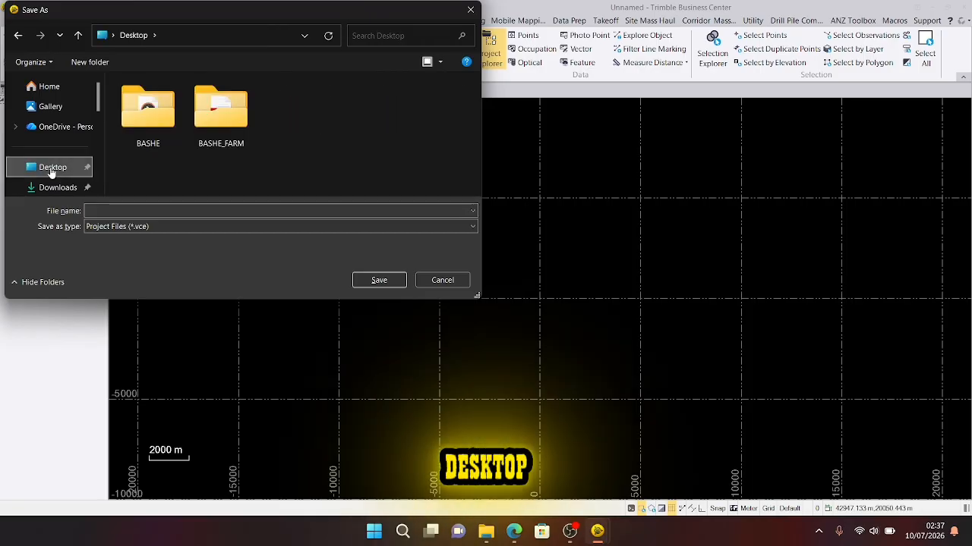
{"action": "double_click", "coordinate": [227, 126]}
{"action": "left_click", "coordinate": [175, 210]}
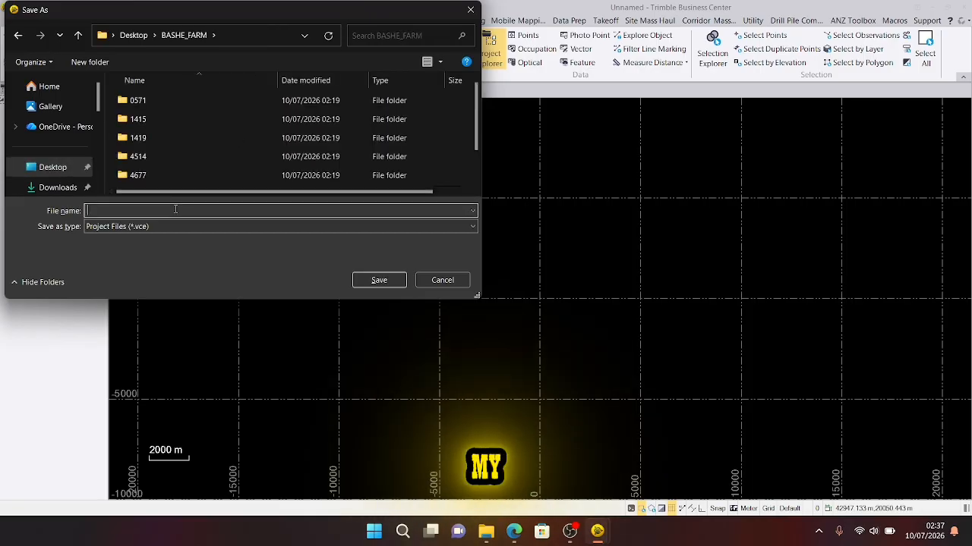
{"action": "type", "text": "BAS"}
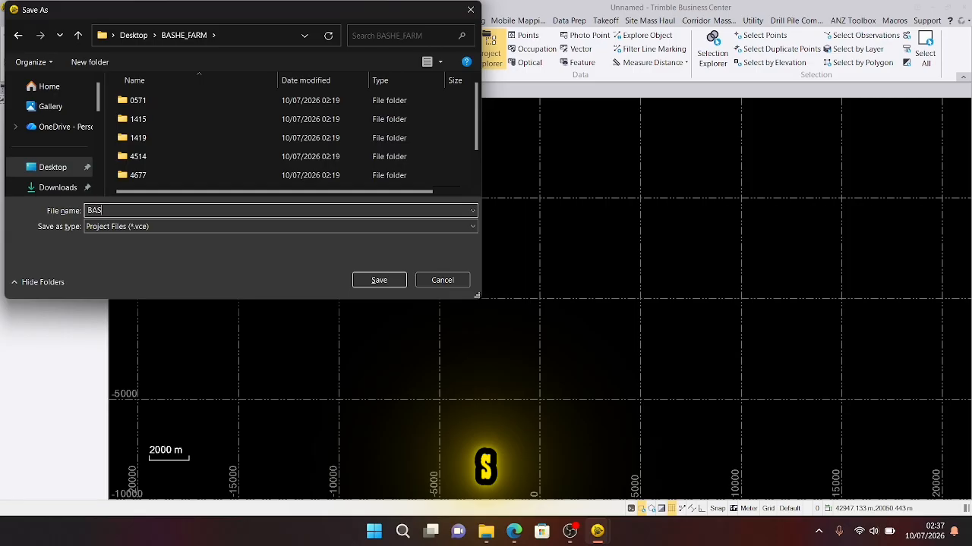
{"action": "type", "text": "HE_FARM"}
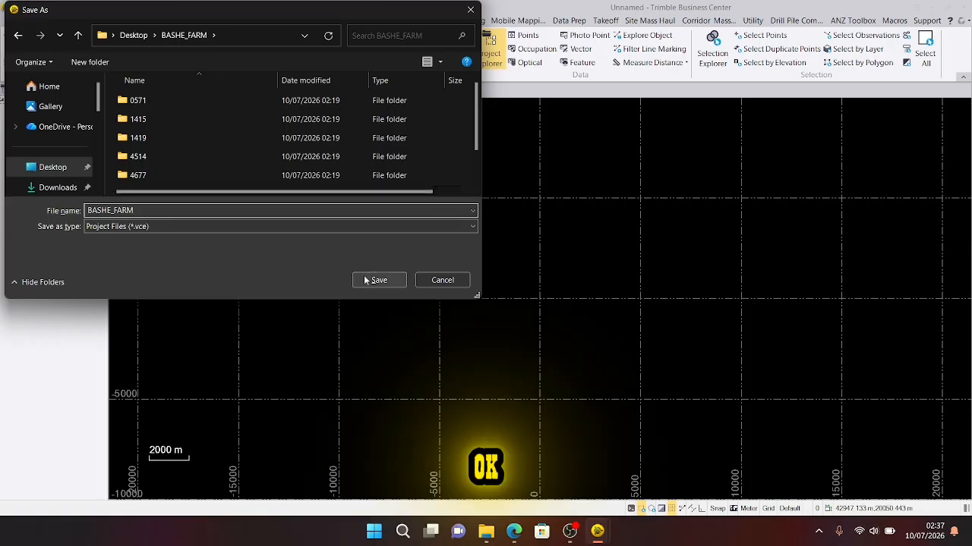
{"action": "scroll", "coordinate": [234, 174], "scroll_direction": "down", "scroll_amount": 1}
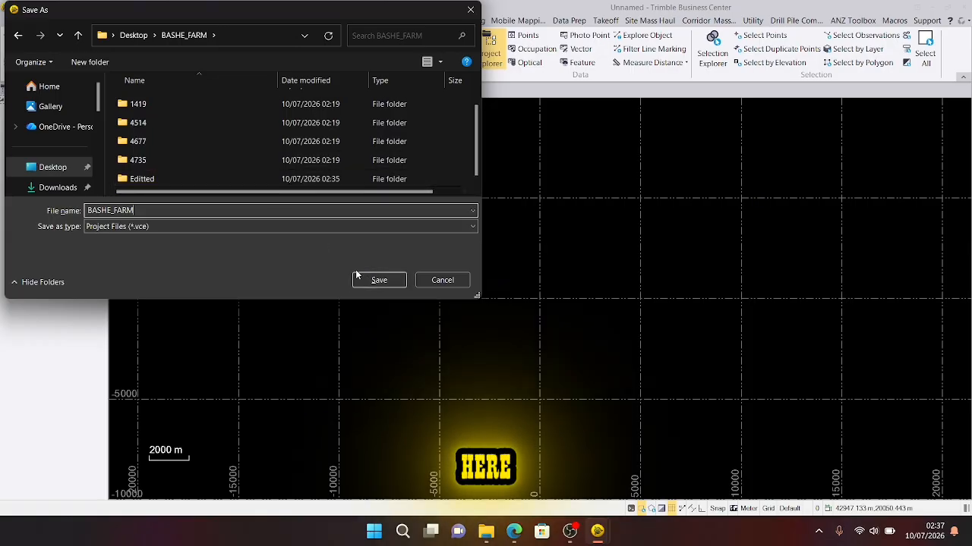
{"action": "left_click", "coordinate": [377, 280]}
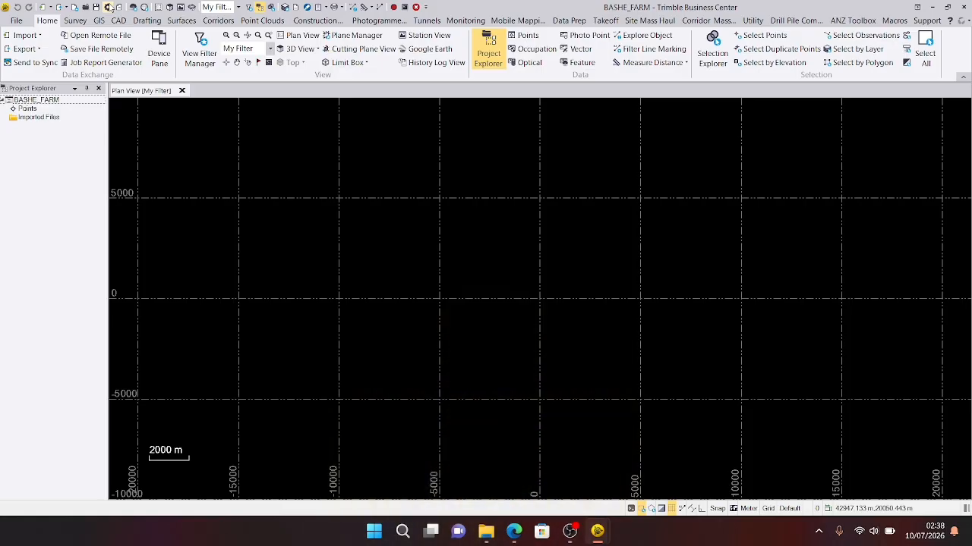
Step: Set the project's coordinate system to the recently used World wide/UTM zone 36 South, WGS 1984, with the EGM08-Tanzania geoid model
{"action": "left_click", "coordinate": [108, 7]}
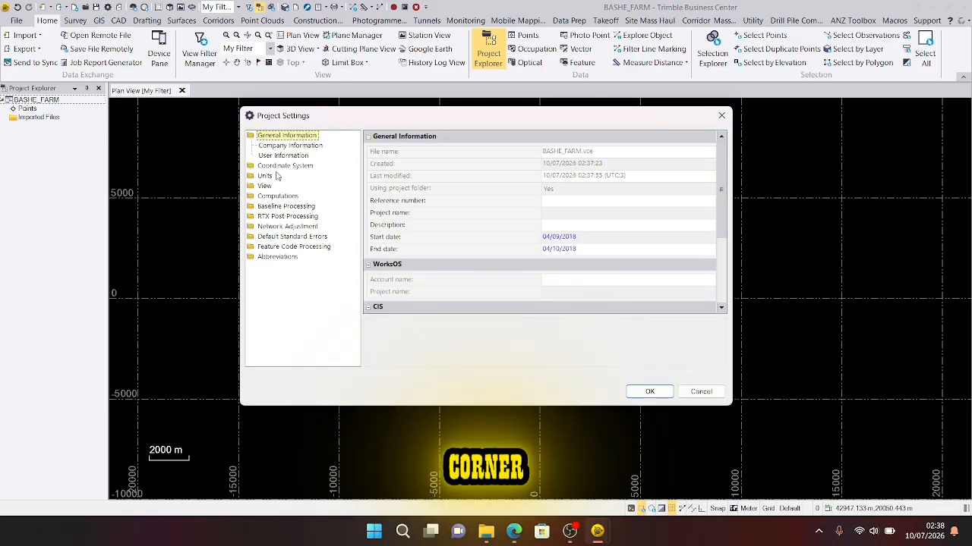
{"action": "left_click", "coordinate": [278, 167]}
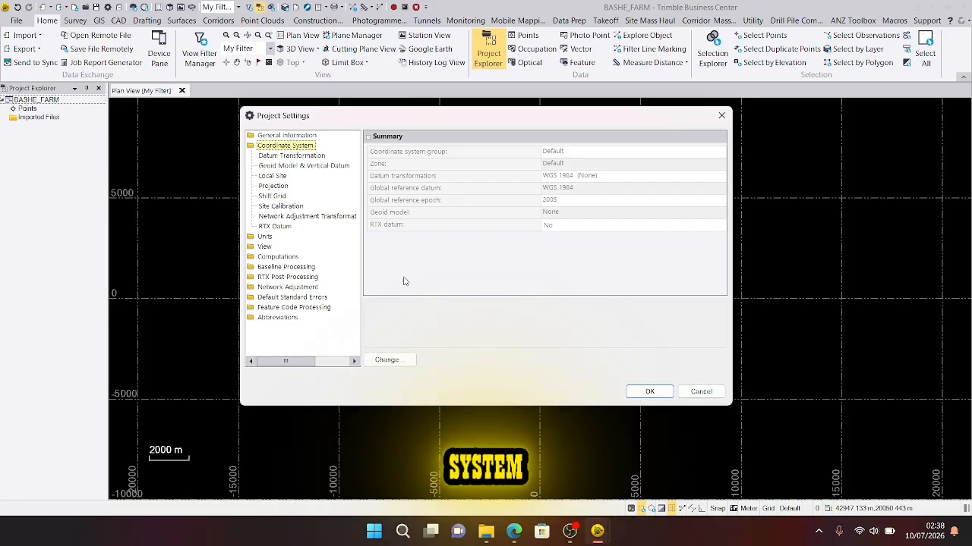
{"action": "left_click", "coordinate": [402, 363]}
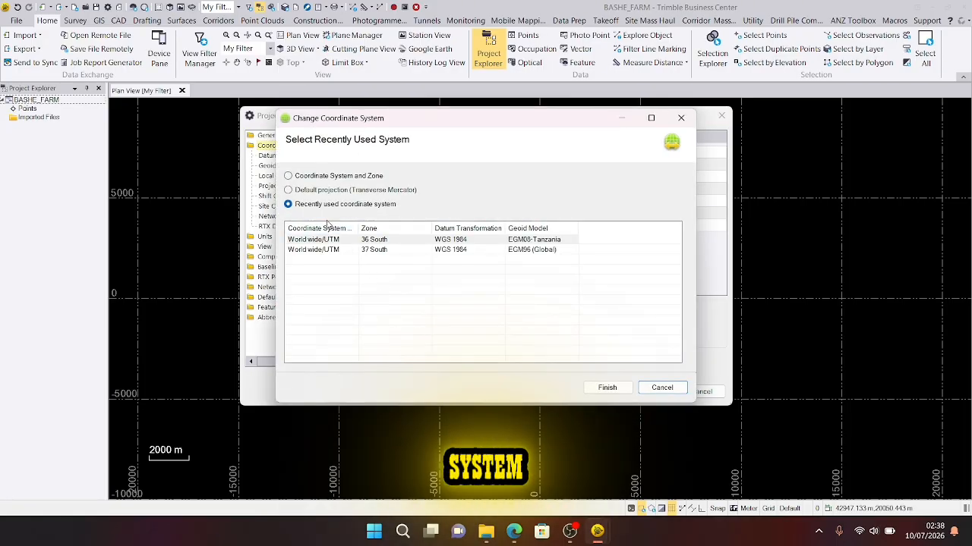
{"action": "left_click", "coordinate": [366, 242]}
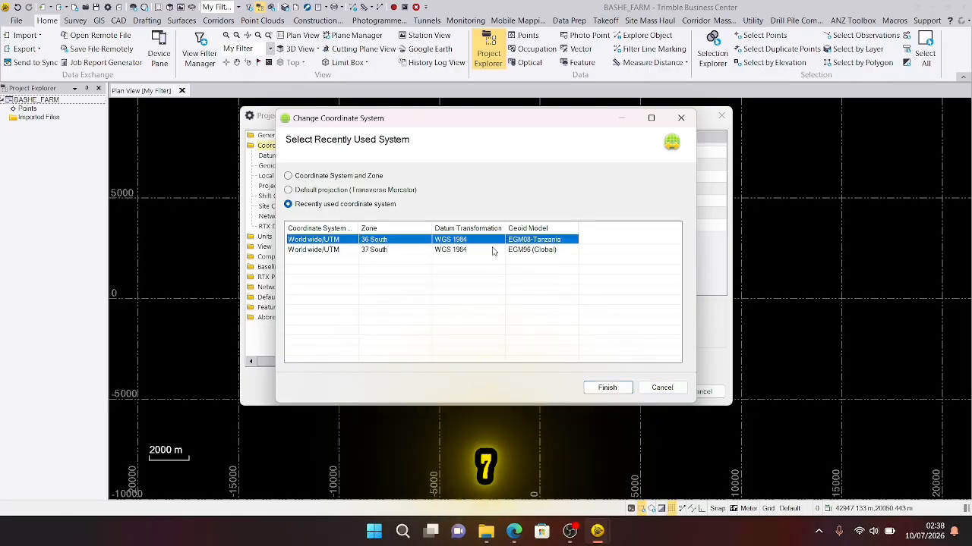
{"action": "left_click", "coordinate": [598, 388]}
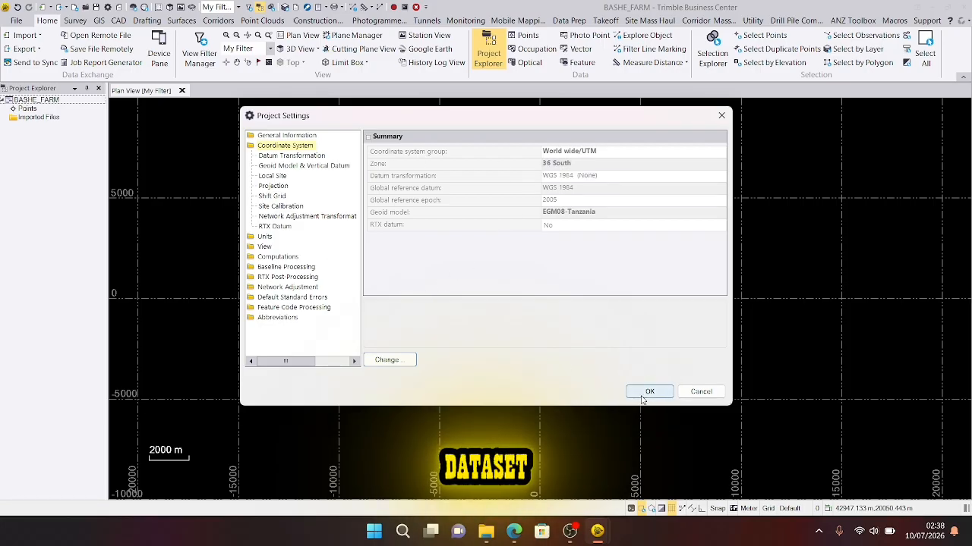
{"action": "left_click", "coordinate": [642, 394]}
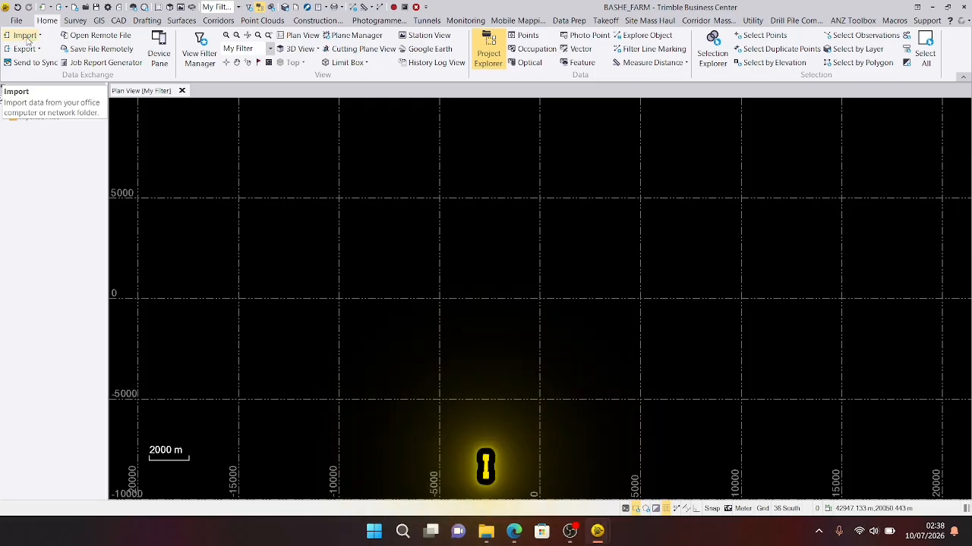
Step: Import all the RINEX and ephemeris files from the Editted subfolder of BASHE_FARM on the Desktop
{"action": "left_click", "coordinate": [25, 36]}
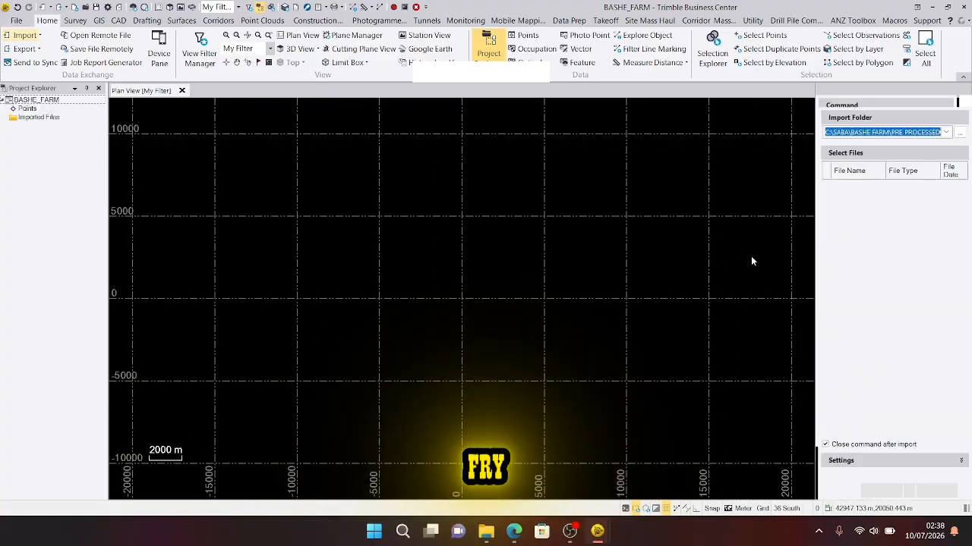
{"action": "left_click", "coordinate": [960, 133]}
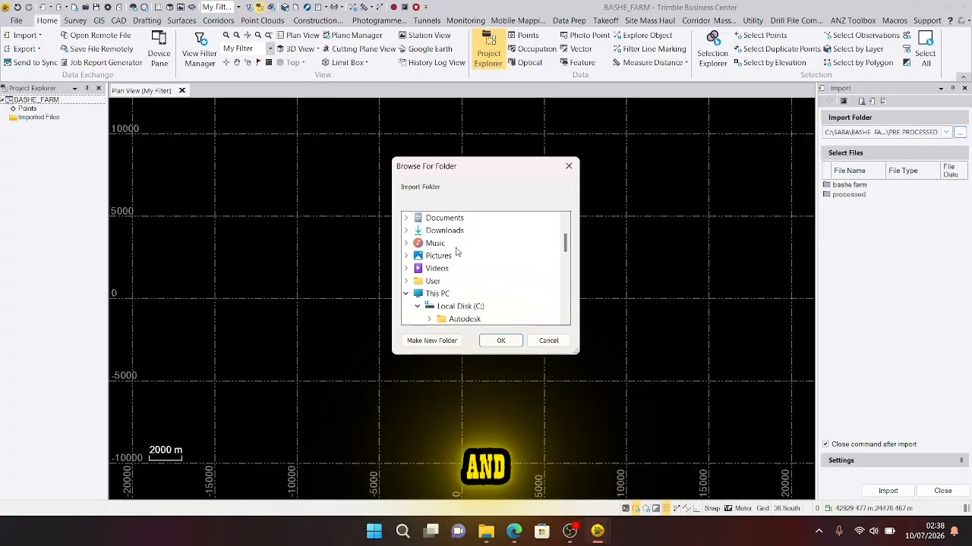
{"action": "scroll", "coordinate": [438, 267], "scroll_direction": "up", "scroll_amount": 2}
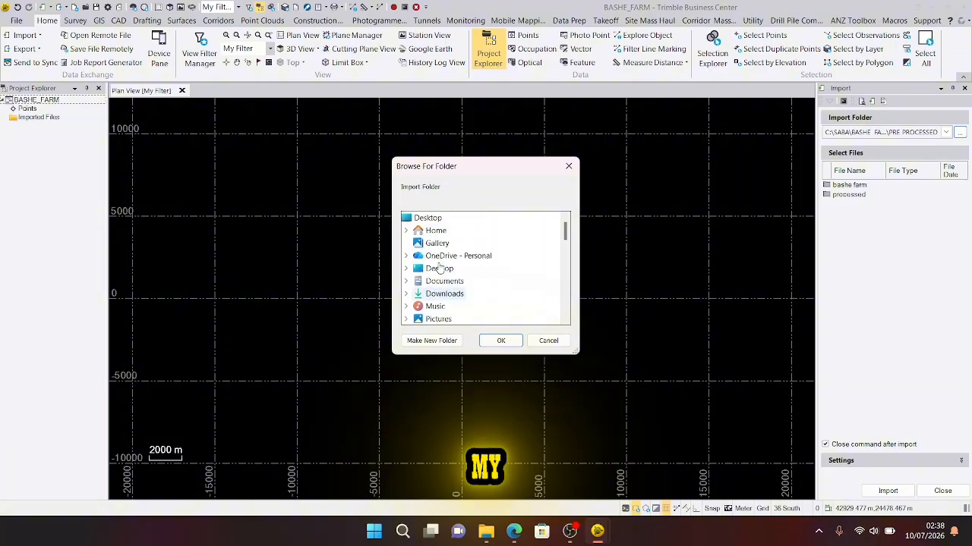
{"action": "double_click", "coordinate": [438, 270]}
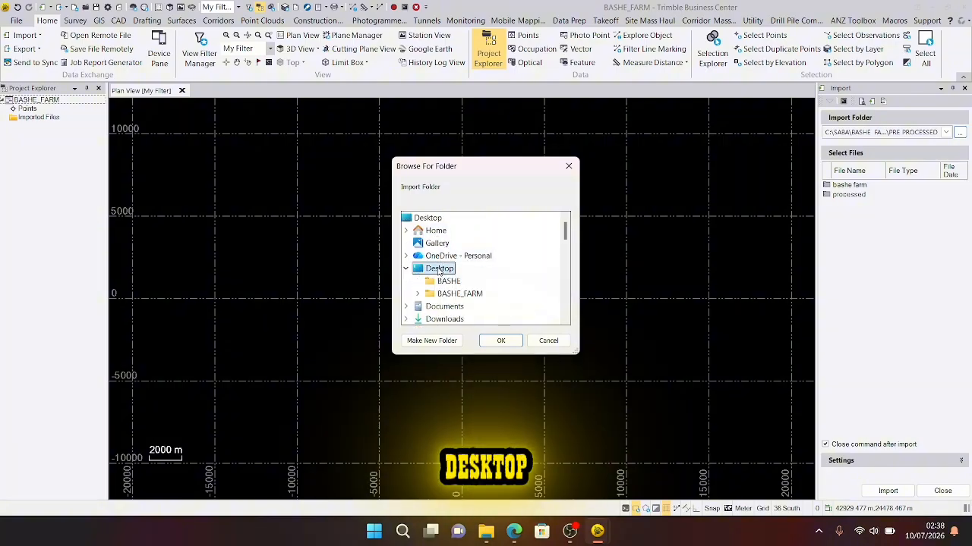
{"action": "double_click", "coordinate": [447, 294]}
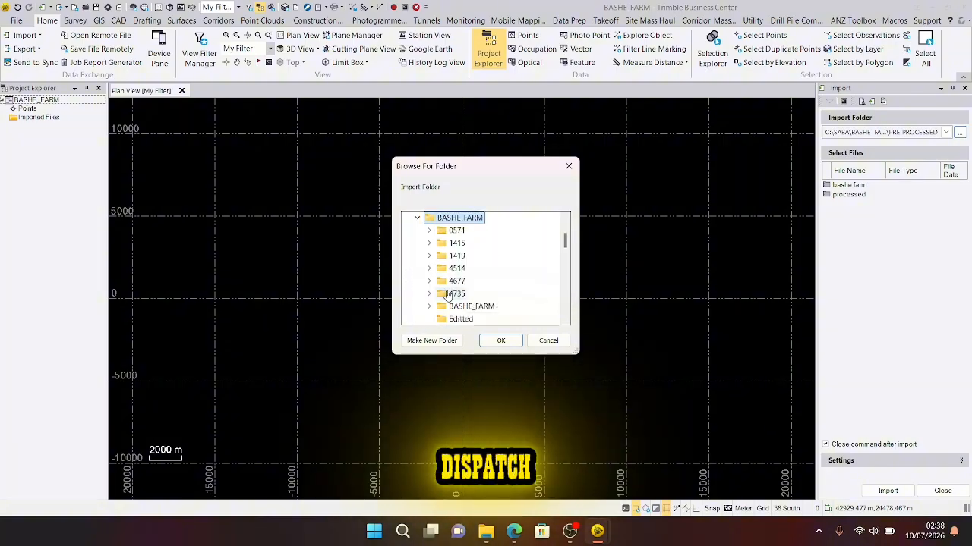
{"action": "left_click", "coordinate": [461, 319]}
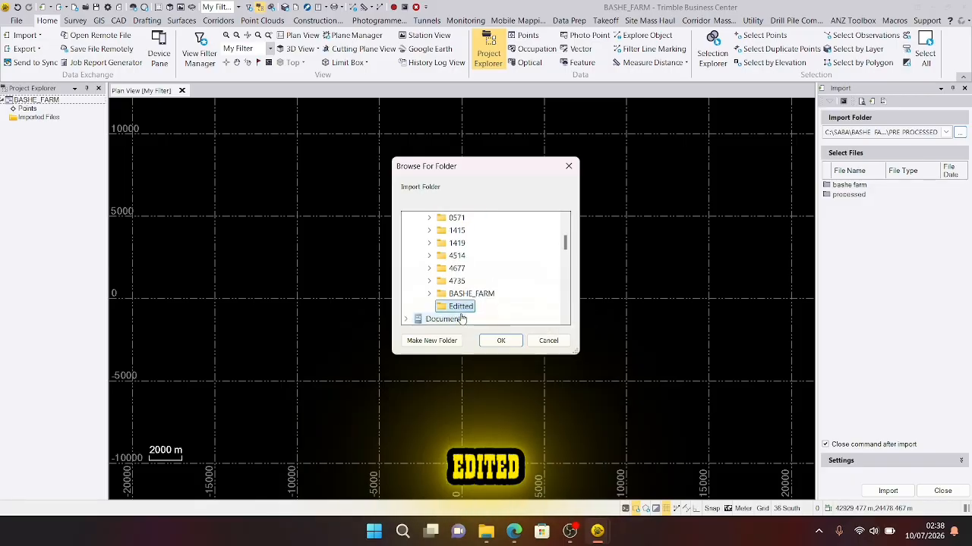
{"action": "left_click", "coordinate": [499, 341]}
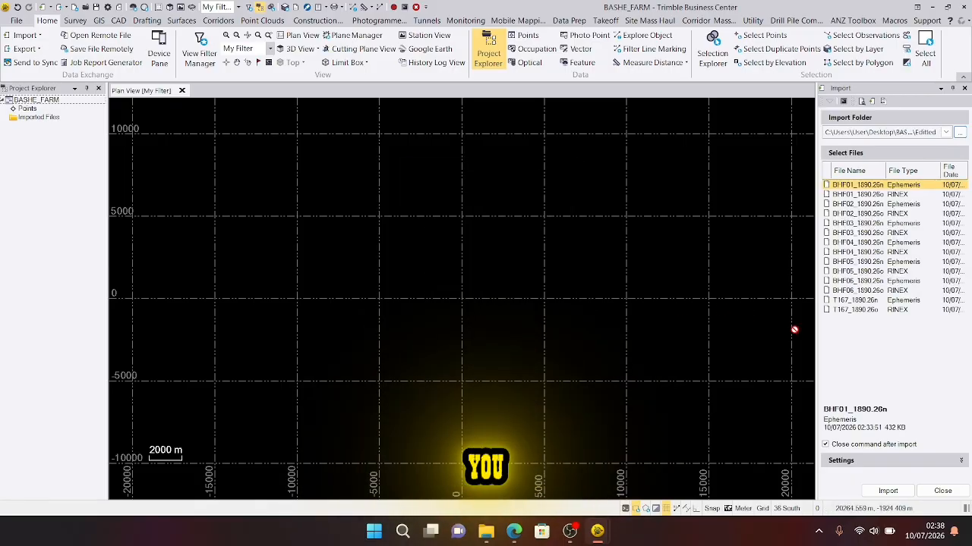
{"action": "left_click", "coordinate": [860, 311], "text": "shift"}
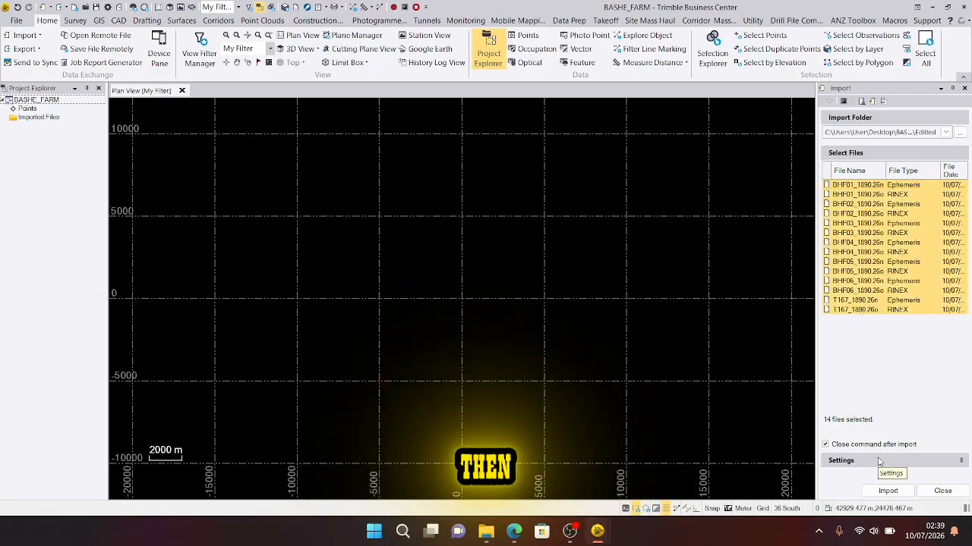
{"action": "left_click", "coordinate": [888, 490]}
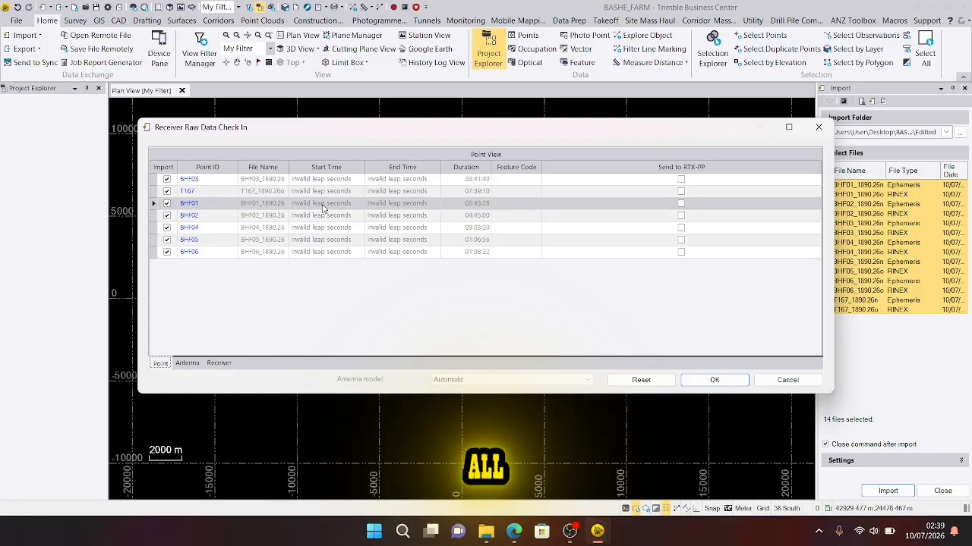
Step: In the antenna data of the raw data check-in, apply BHF03's AdV manufacturer to all points
{"action": "left_click", "coordinate": [186, 364]}
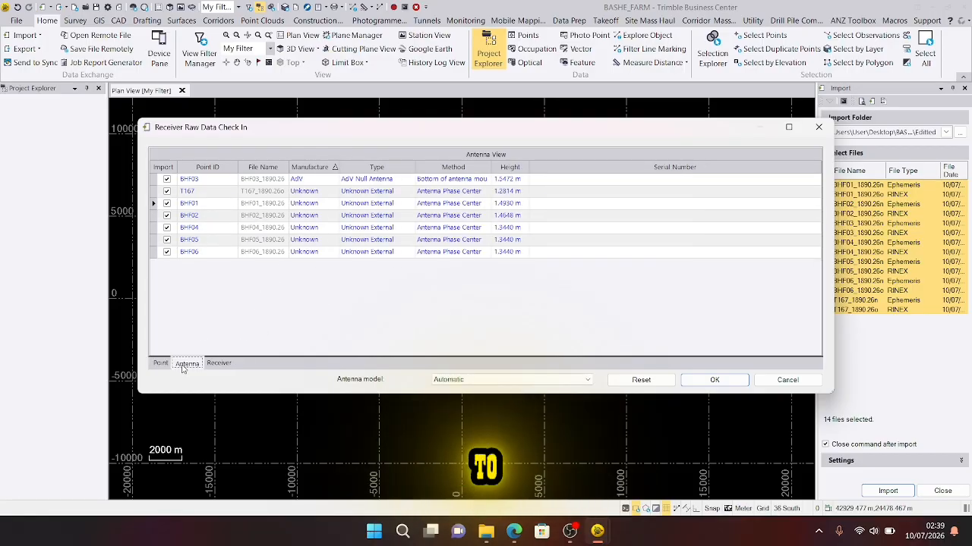
{"action": "left_click", "coordinate": [319, 182]}
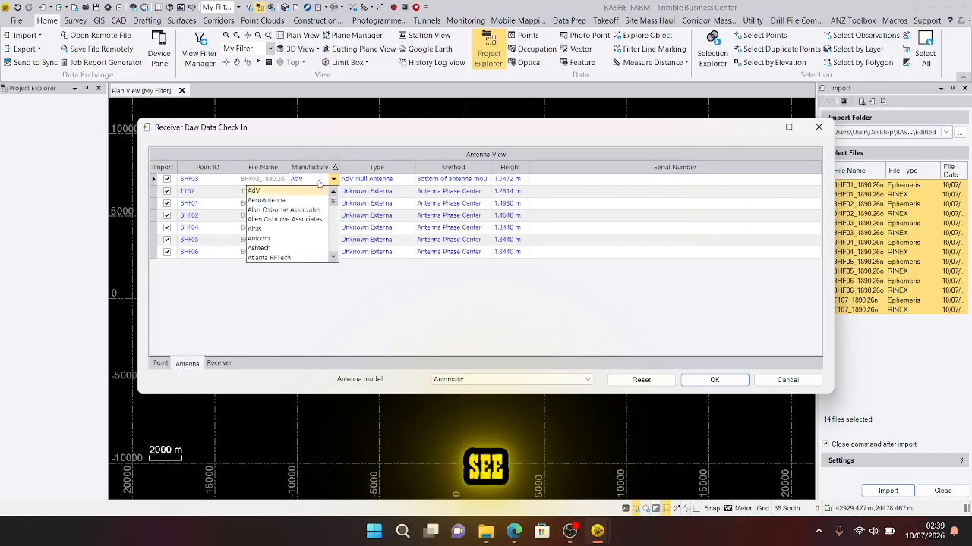
{"action": "left_click", "coordinate": [319, 183]}
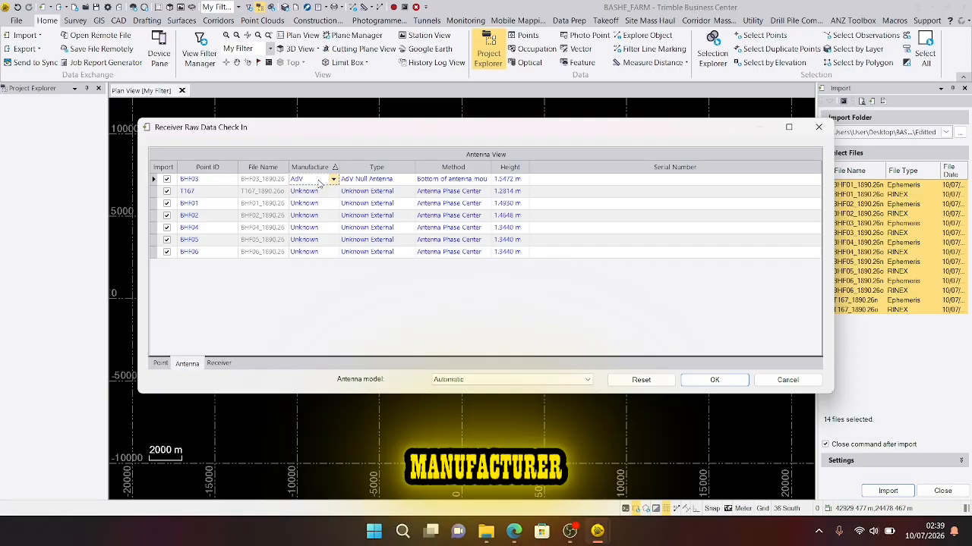
{"action": "right_click", "coordinate": [319, 183]}
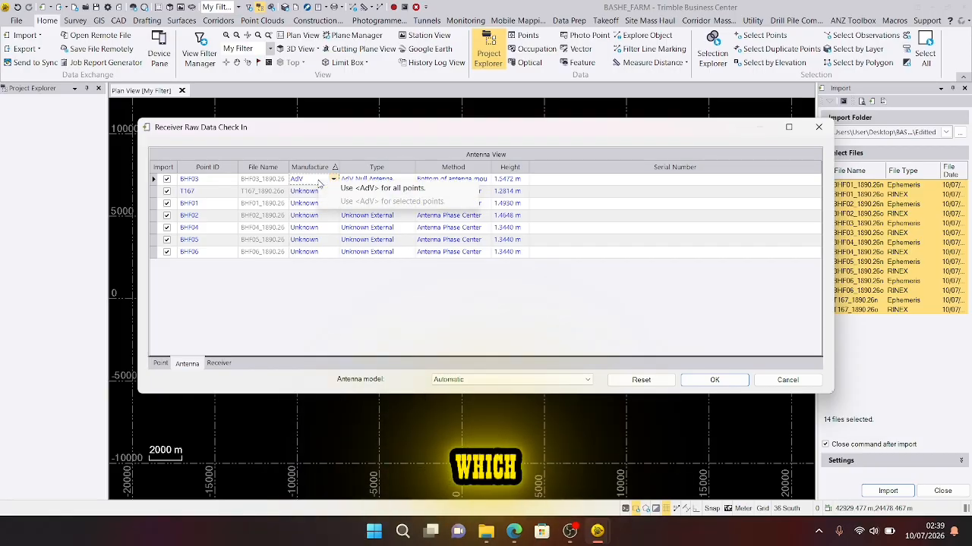
{"action": "left_click", "coordinate": [367, 189]}
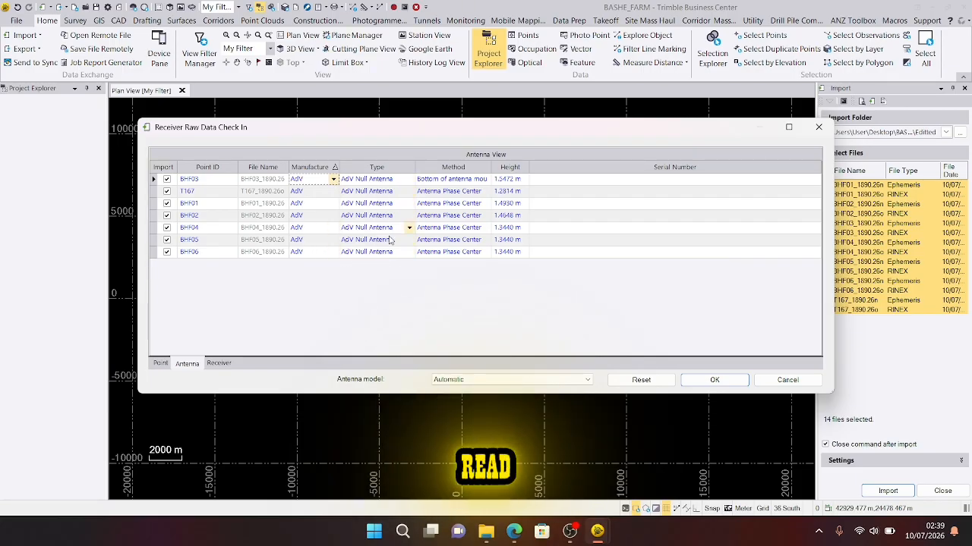
Step: Change the antenna height method of point BHF03 to Antenna Phase Center
{"action": "left_click", "coordinate": [443, 180]}
{"action": "left_click", "coordinate": [443, 180]}
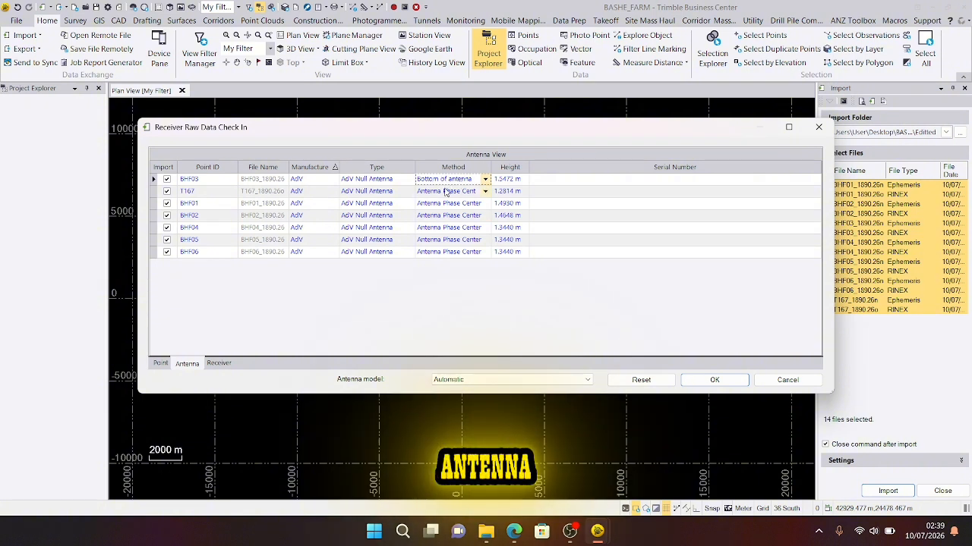
{"action": "left_click", "coordinate": [448, 183]}
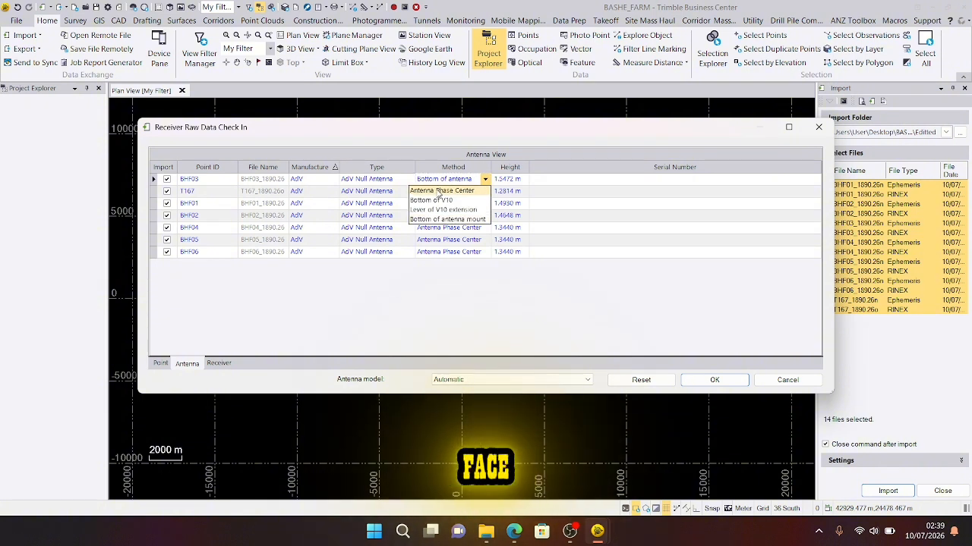
{"action": "left_click", "coordinate": [438, 192]}
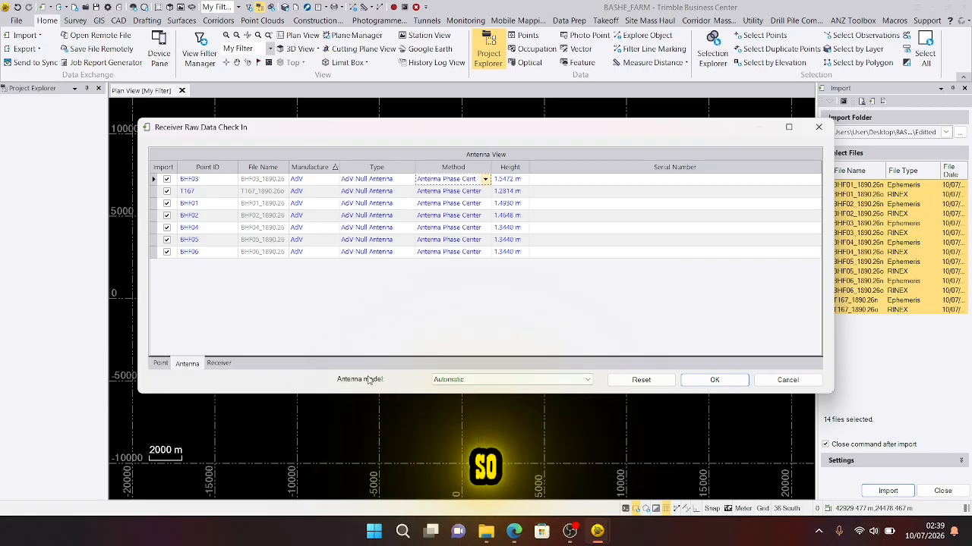
Step: Check the receiver data, leaving the manufacturer as Unknown, then accept the raw data check-in and skip the import summary
{"action": "left_click", "coordinate": [227, 365]}
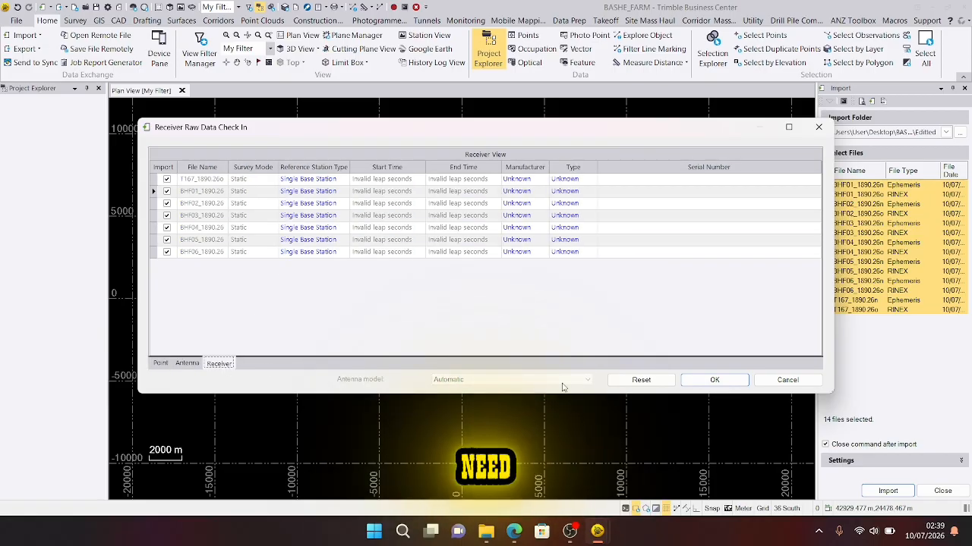
{"action": "left_click", "coordinate": [524, 179]}
{"action": "left_click", "coordinate": [542, 179]}
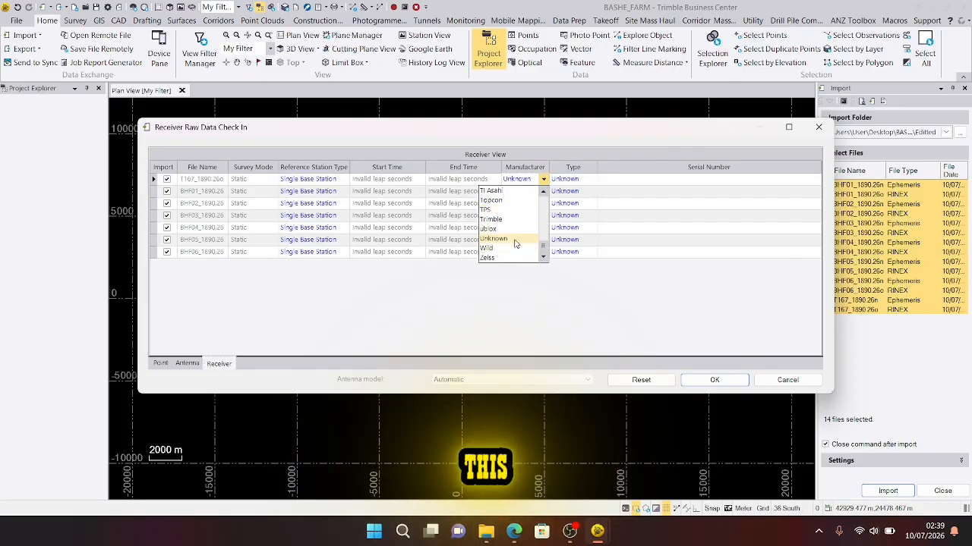
{"action": "left_click", "coordinate": [552, 306]}
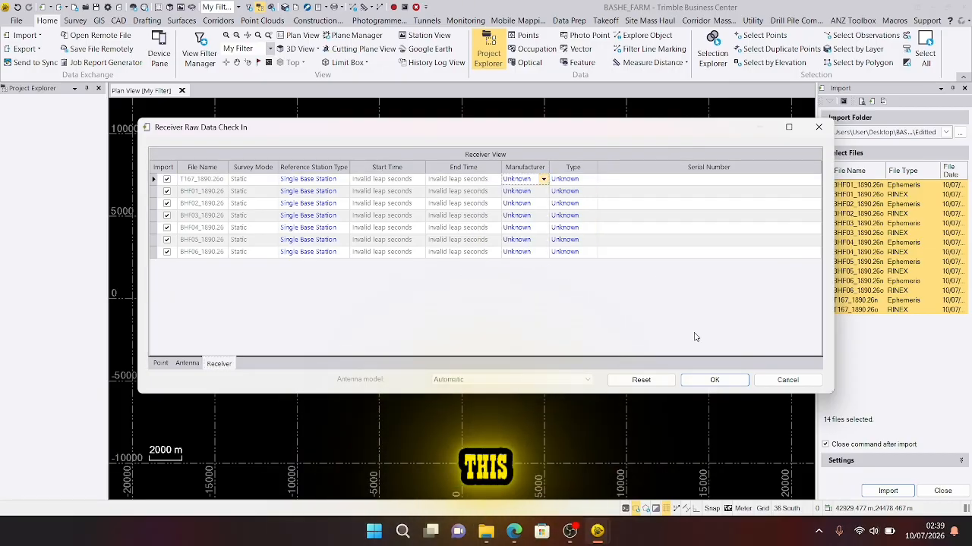
{"action": "left_click", "coordinate": [713, 380]}
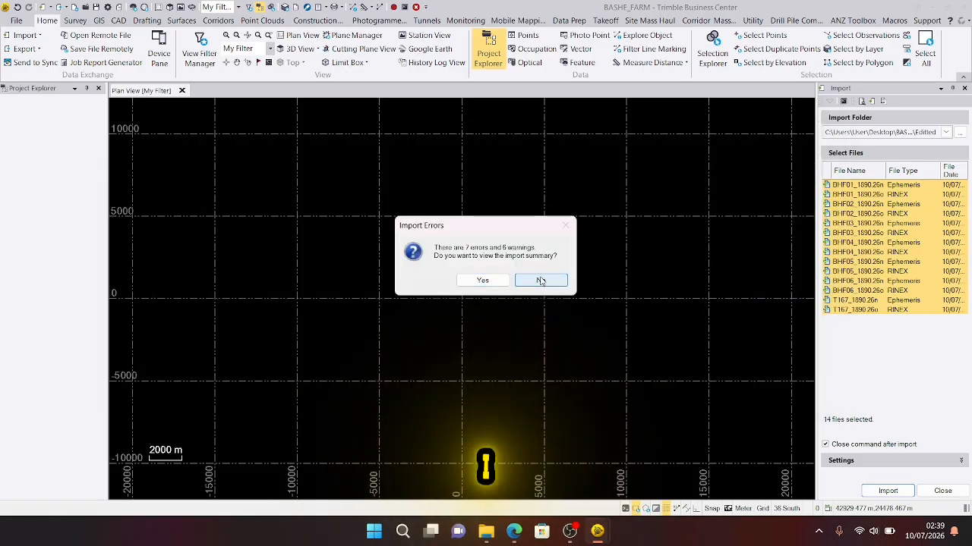
{"action": "left_click", "coordinate": [541, 281]}
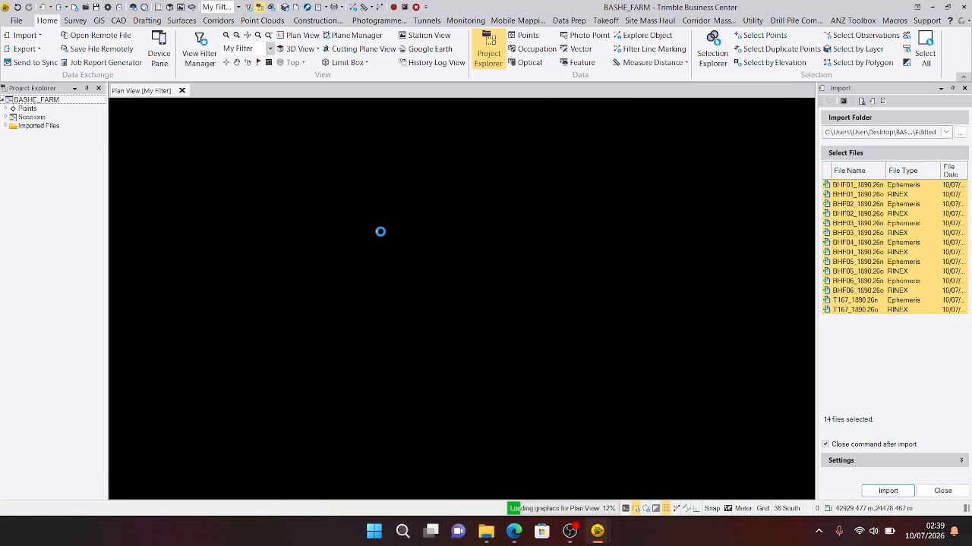
Step: Examine the imported points and the baselines between them in the plan view, looking at the whole network layout
{"action": "scroll", "coordinate": [384, 266], "scroll_direction": "down", "scroll_amount": 6}
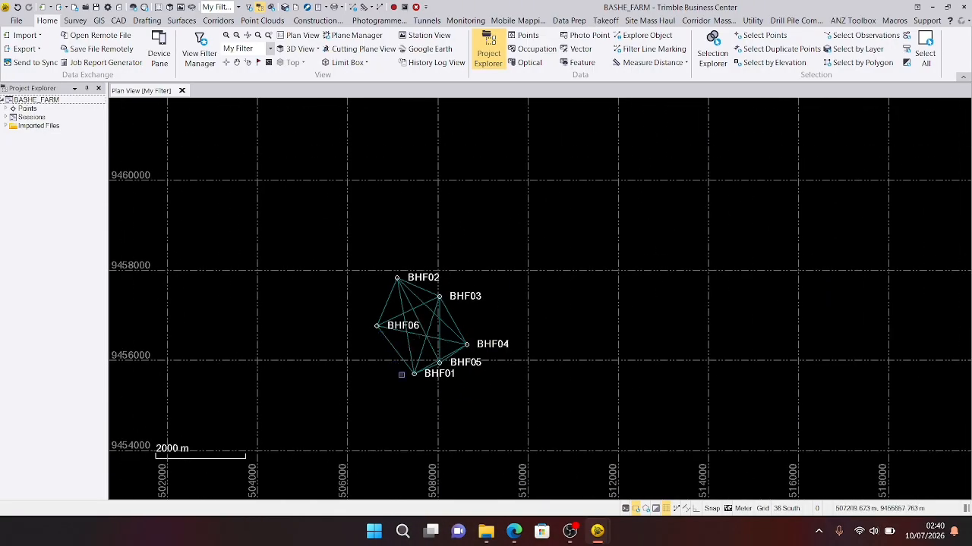
{"action": "scroll", "coordinate": [401, 375], "scroll_direction": "up", "scroll_amount": 1}
{"action": "scroll", "coordinate": [429, 325], "scroll_direction": "up", "scroll_amount": 2}
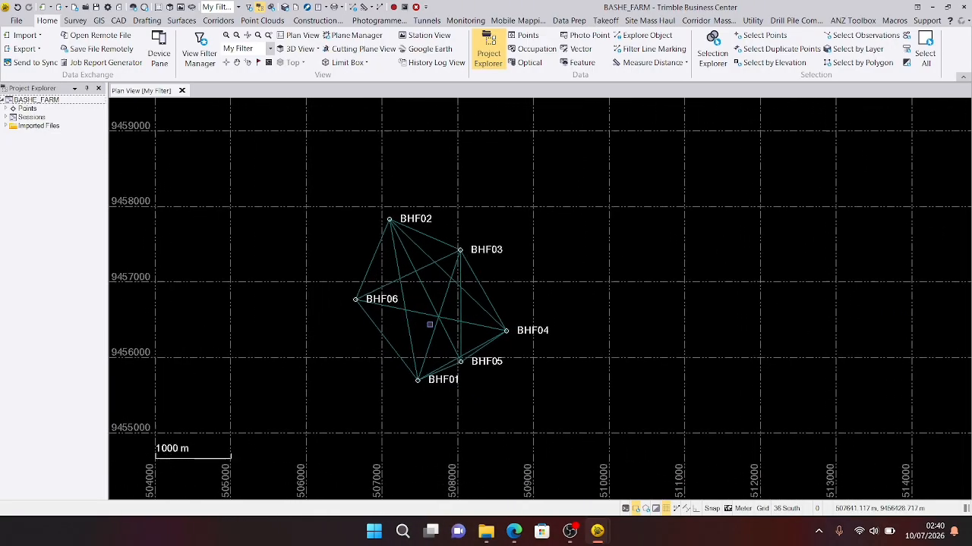
{"action": "scroll", "coordinate": [440, 271], "scroll_direction": "up", "scroll_amount": 2}
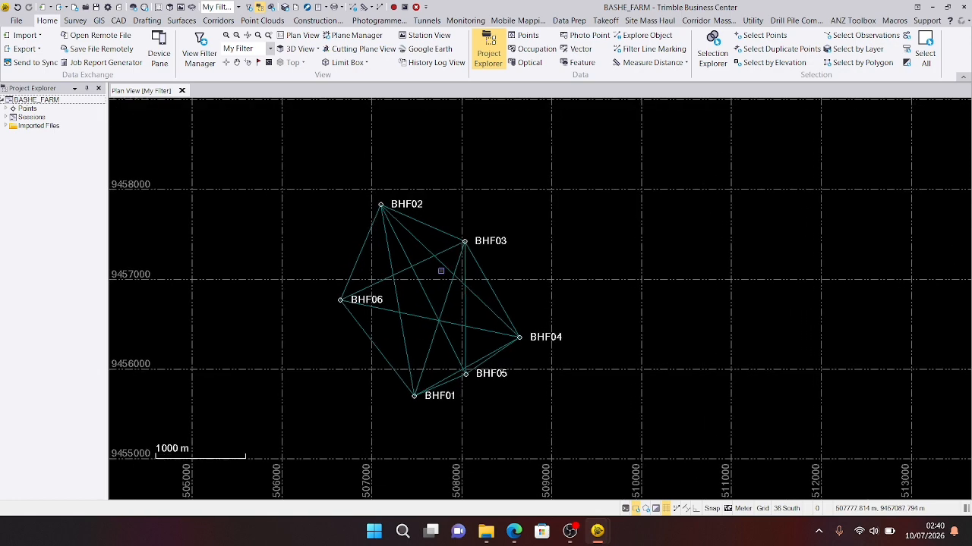
{"action": "scroll", "coordinate": [424, 376], "scroll_direction": "up", "scroll_amount": 2}
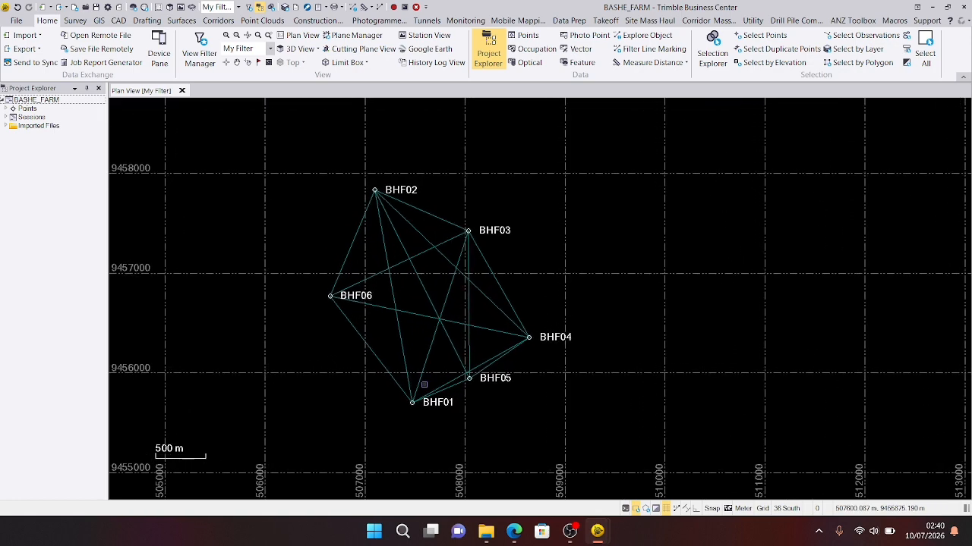
{"action": "scroll", "coordinate": [424, 385], "scroll_direction": "up", "scroll_amount": 1}
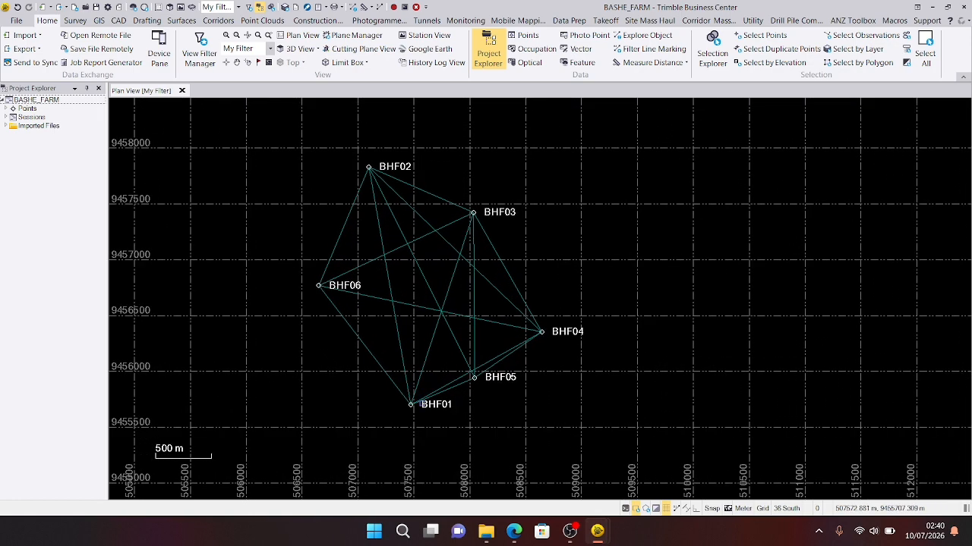
{"action": "scroll", "coordinate": [424, 385], "scroll_direction": "down", "scroll_amount": 9}
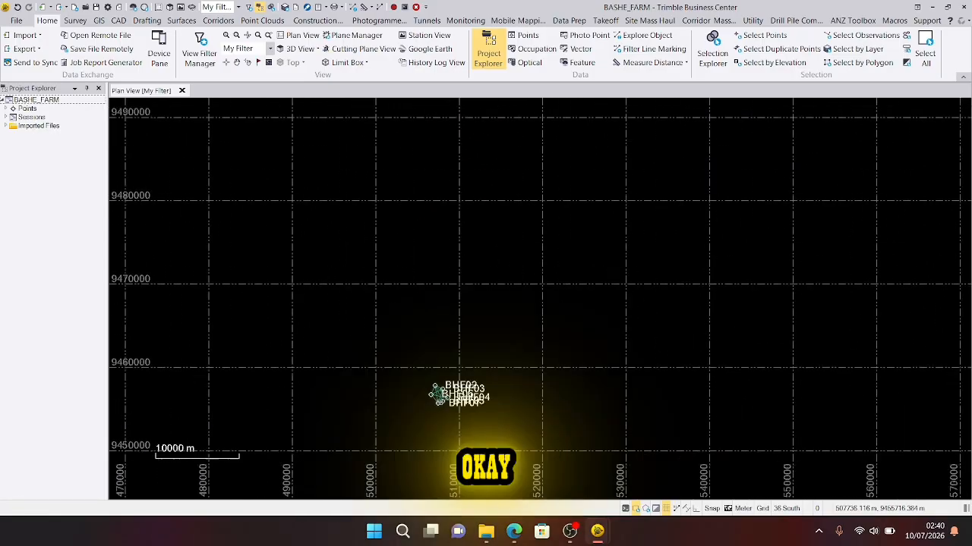
{"action": "scroll", "coordinate": [438, 406], "scroll_direction": "up", "scroll_amount": 8}
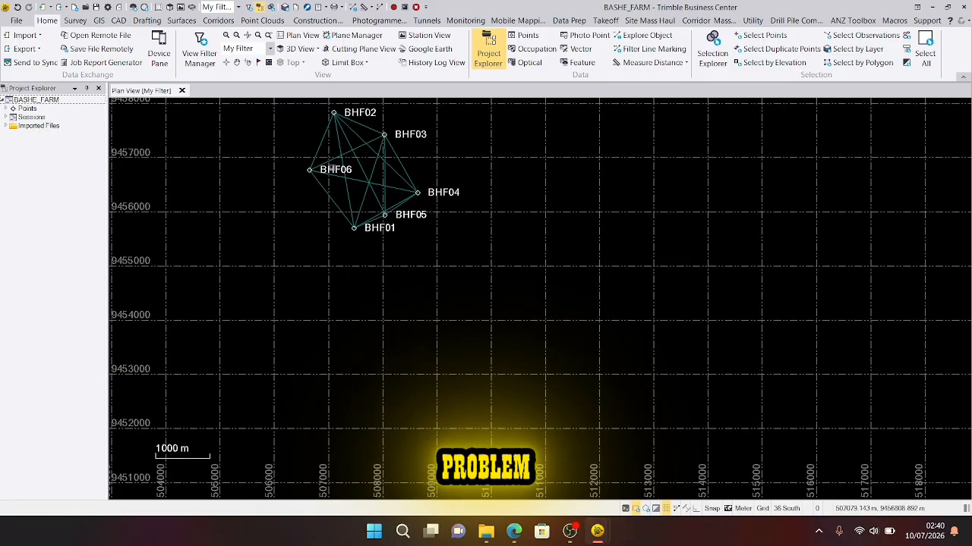
Step: Switch to the Editted folder in File Explorer and open the T167_1890.26o observation file in Notepad
{"action": "scroll", "coordinate": [331, 168], "scroll_direction": "down", "scroll_amount": 1}
{"action": "scroll", "coordinate": [352, 145], "scroll_direction": "up", "scroll_amount": 3}
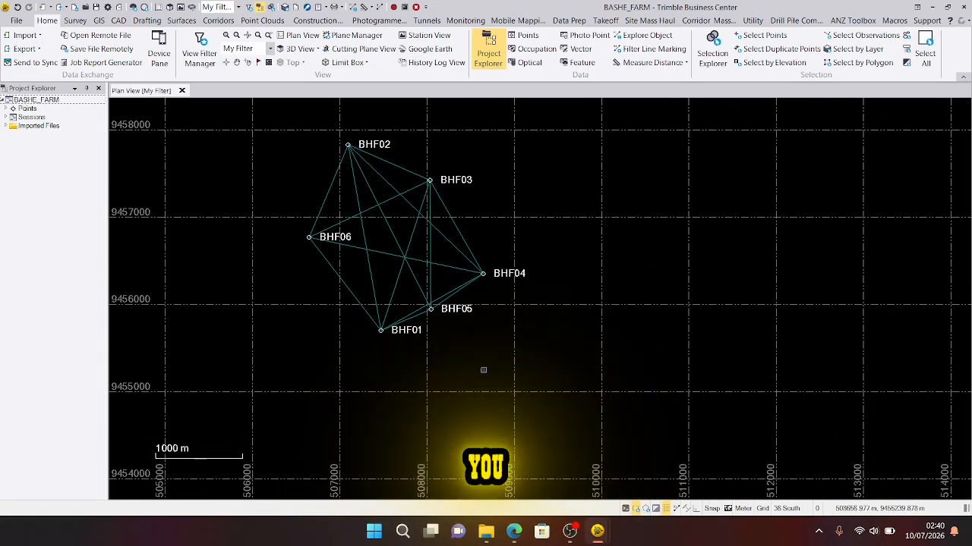
{"action": "scroll", "coordinate": [483, 369], "scroll_direction": "down", "scroll_amount": 1}
{"action": "mouse_move", "coordinate": [488, 537]}
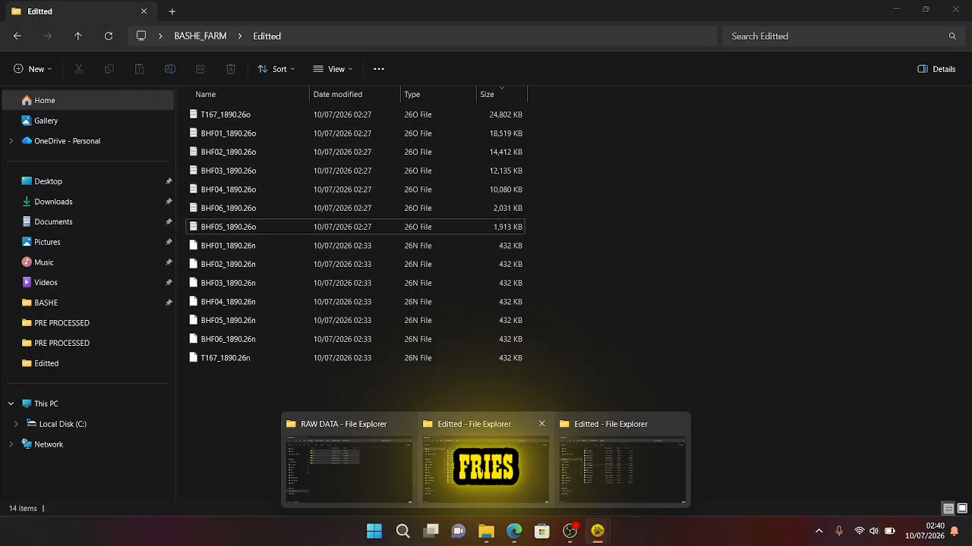
{"action": "left_click", "coordinate": [633, 479]}
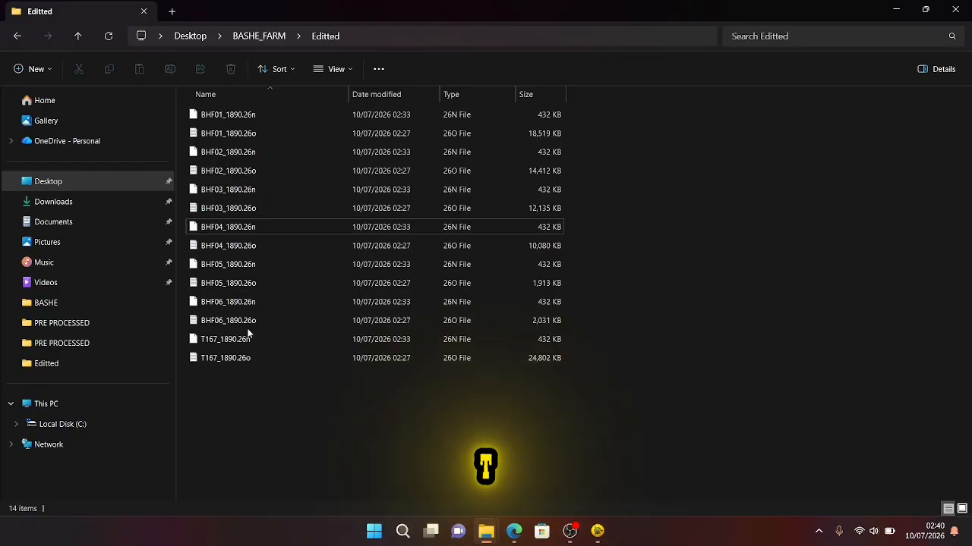
{"action": "left_click", "coordinate": [272, 361]}
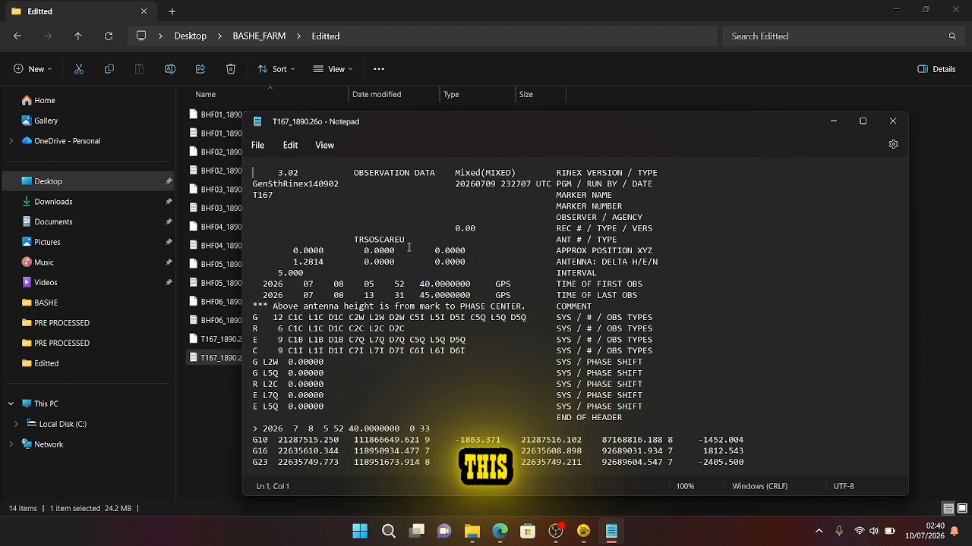
Step: In the header's APPROX POSITION XYZ line, set the X coordinate to 5324889.9196, removing surplus spaces before it
{"action": "left_click", "coordinate": [298, 253]}
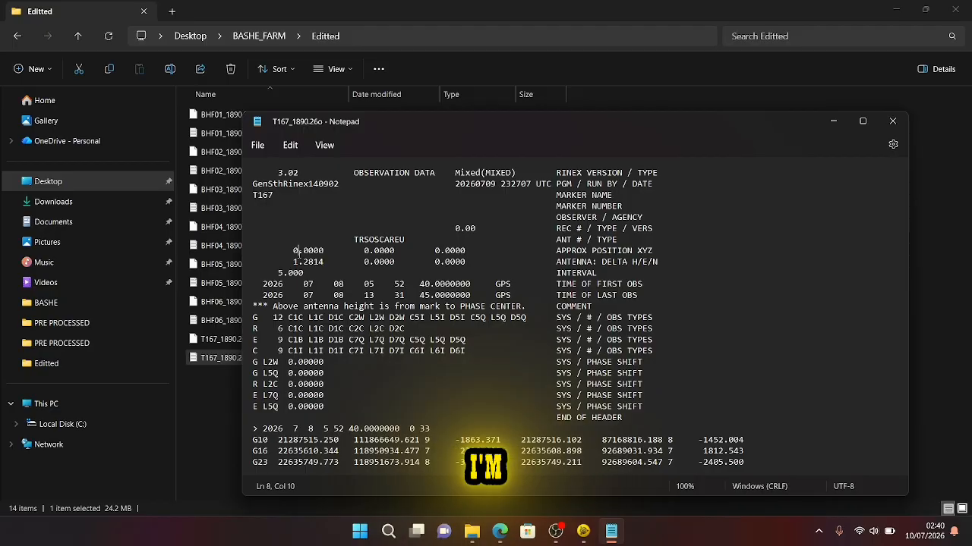
{"action": "key", "text": "BackSpace"}
{"action": "key", "text": "BackSpace"}
{"action": "key", "text": "BackSpace"}
{"action": "key", "text": "BackSpace"}
{"action": "key", "text": "BackSpace"}
{"action": "key", "text": "BackSpace"}
{"action": "key", "text": "BackSpace"}
{"action": "key", "text": "BackSpace"}
{"action": "key", "text": "BackSpace"}
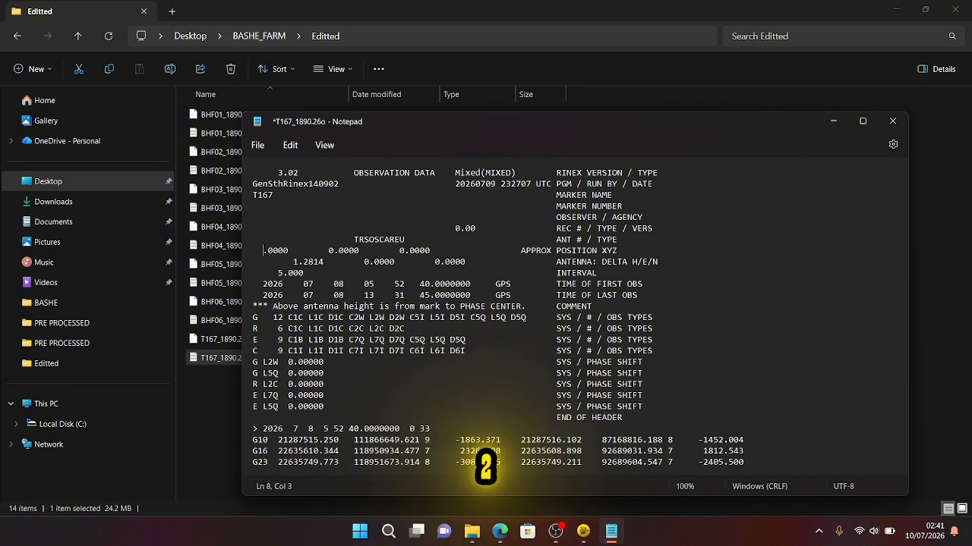
{"action": "type", "text": "53"}
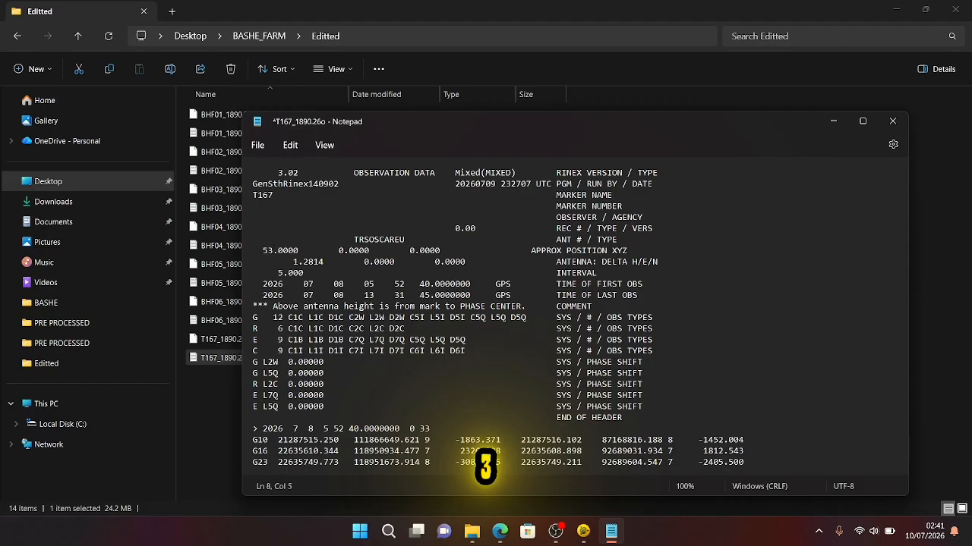
{"action": "type", "text": "24"}
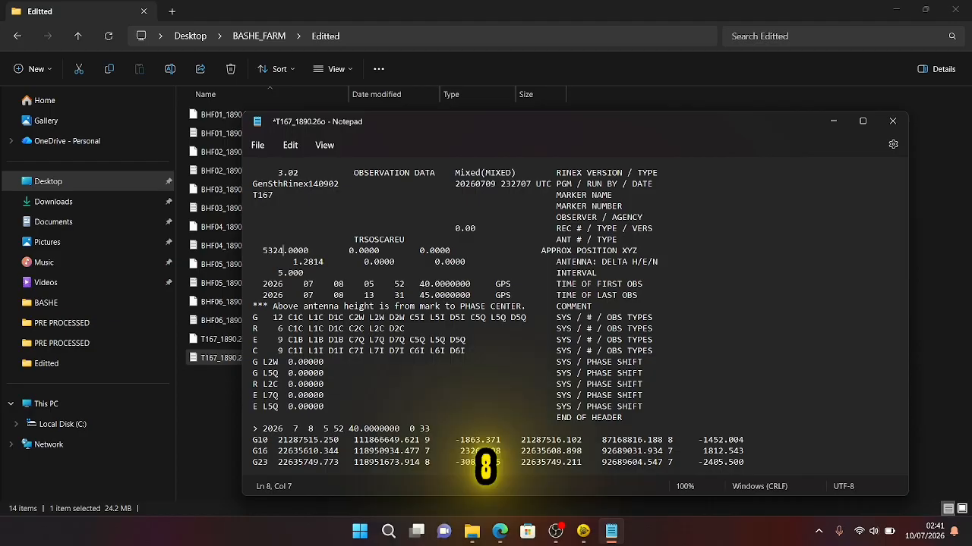
{"action": "type", "text": "88"}
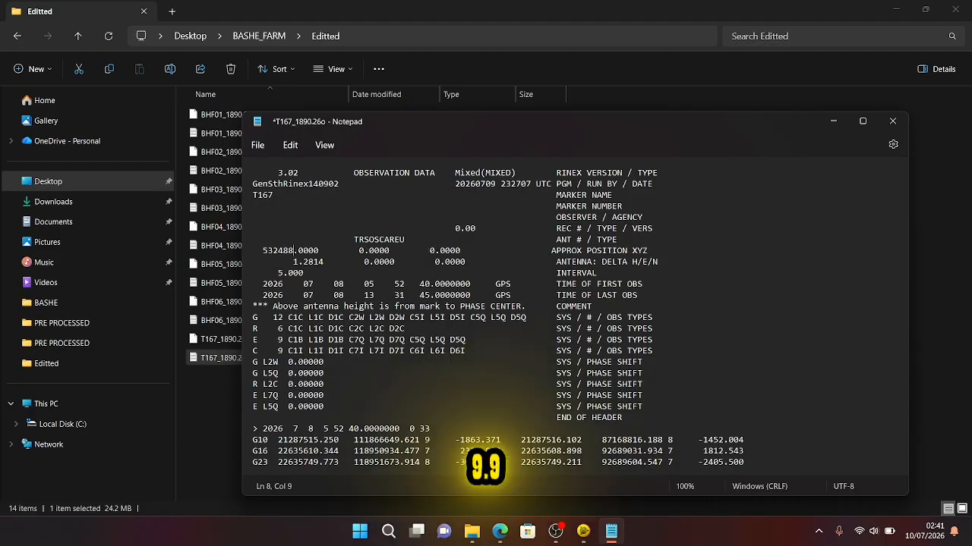
{"action": "type", "text": "9"}
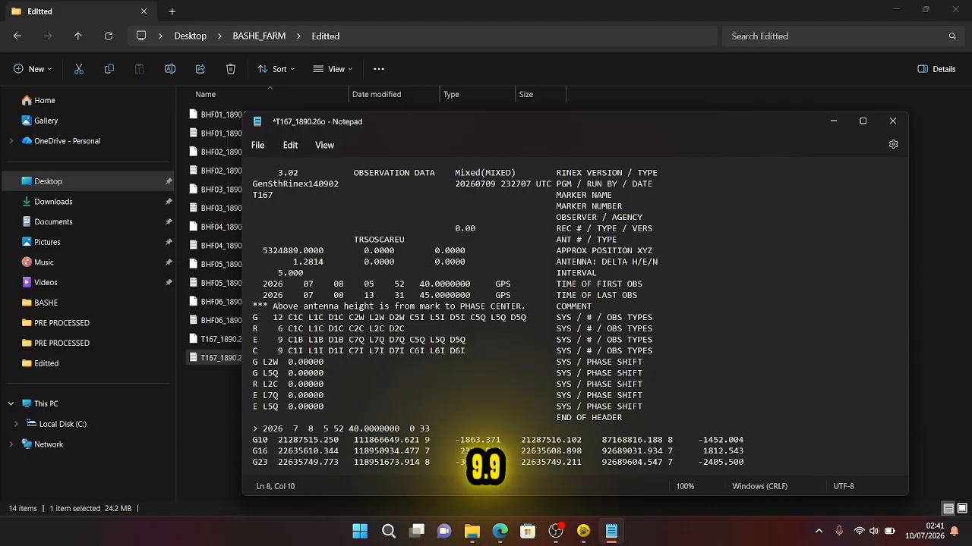
{"action": "key", "text": "Right"}
{"action": "key", "text": "Right"}
{"action": "key", "text": "Right"}
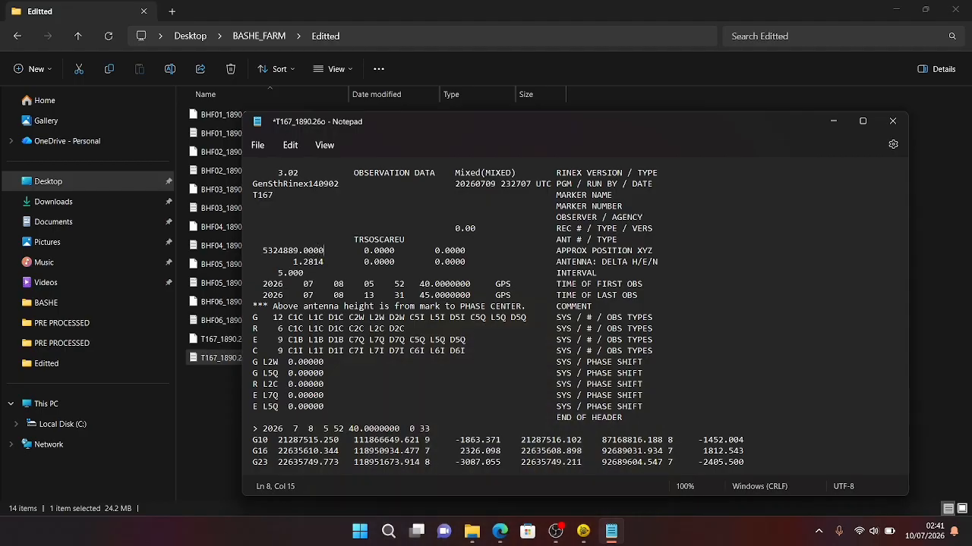
{"action": "key", "text": "BackSpace"}
{"action": "key", "text": "BackSpace"}
{"action": "key", "text": "BackSpace"}
{"action": "key", "text": "BackSpace"}
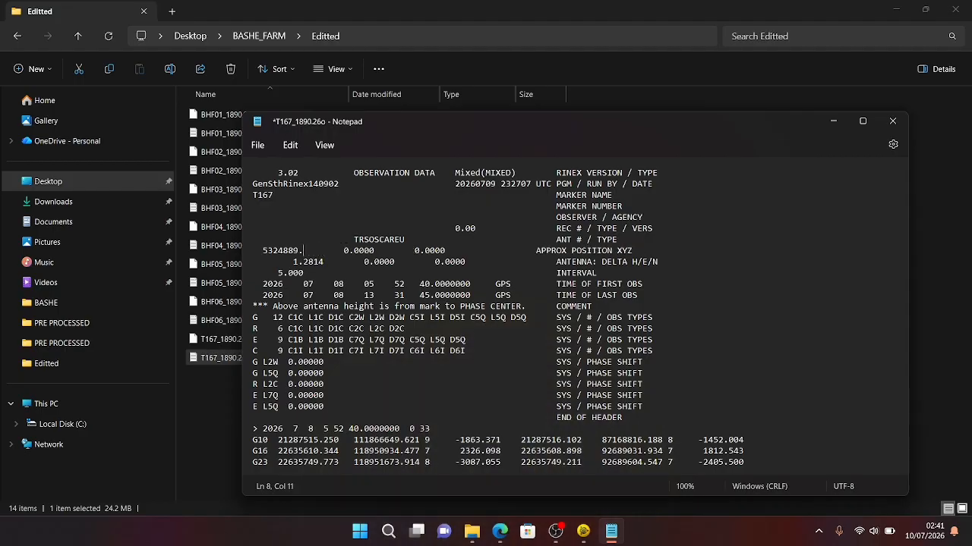
{"action": "type", "text": "91"}
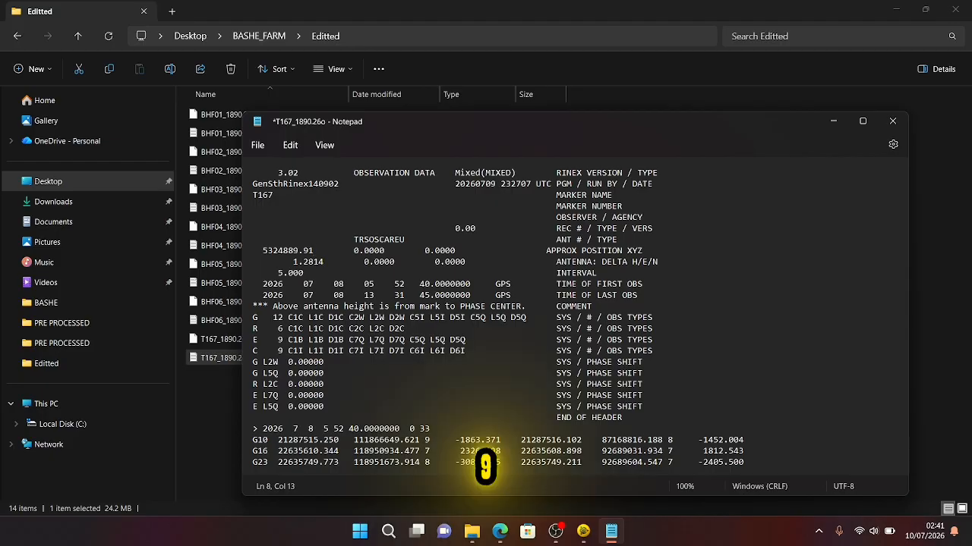
{"action": "type", "text": "96"}
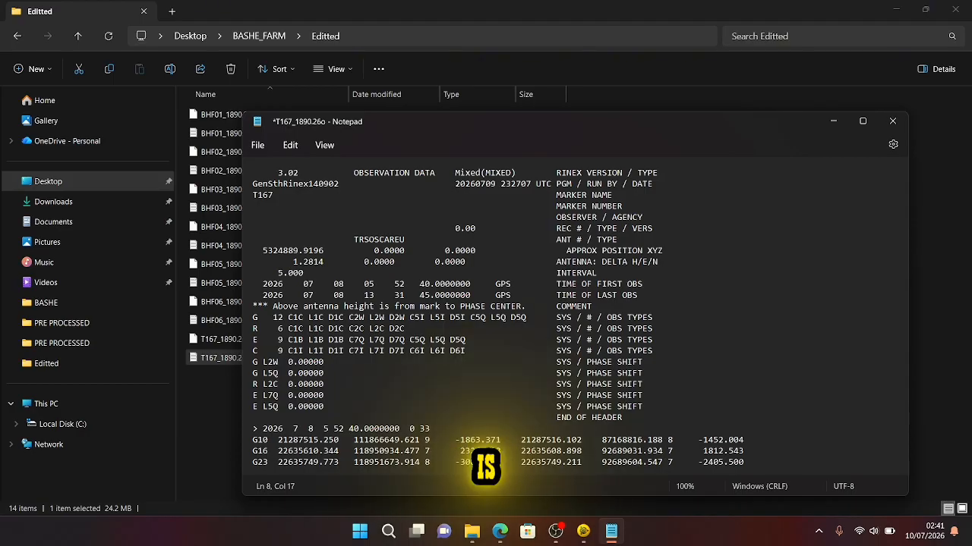
Step: Add the Y coordinate 3471544.1130 after the X value in the APPROX POSITION XYZ line
{"action": "type", "text": "  34"}
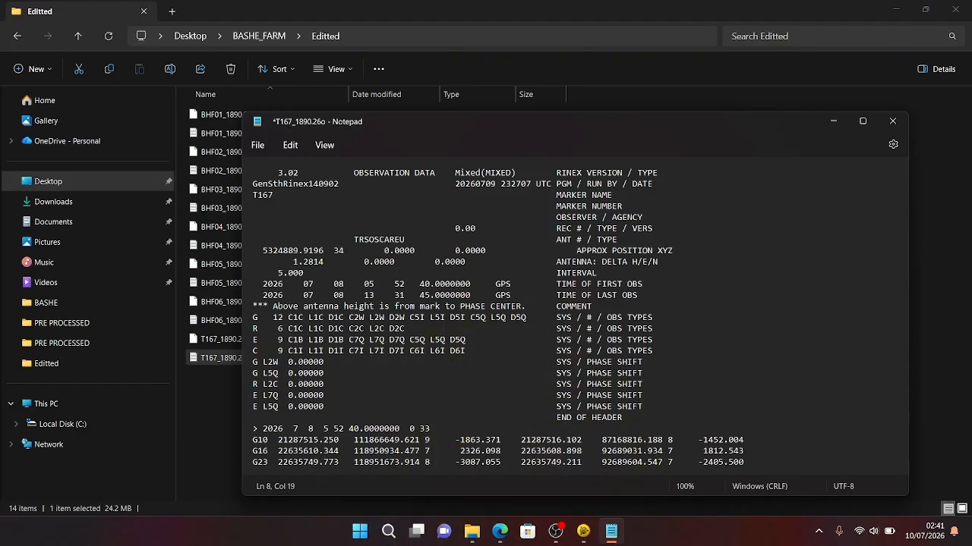
{"action": "type", "text": "71"}
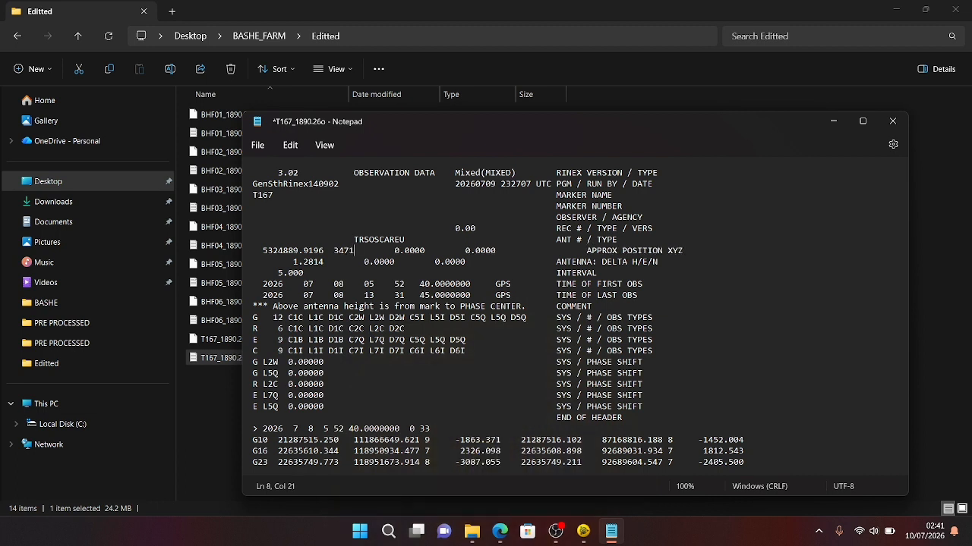
{"action": "type", "text": "54"}
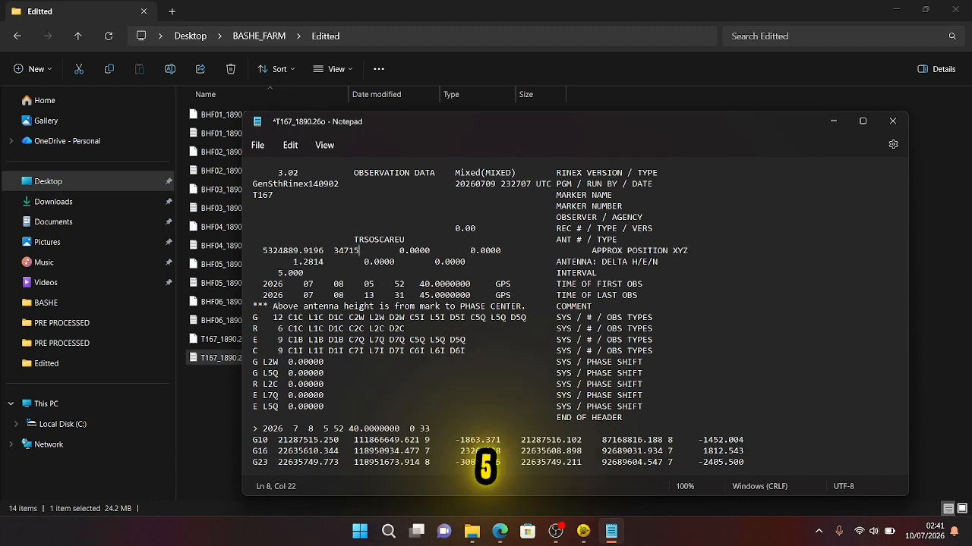
{"action": "type", "text": "4."}
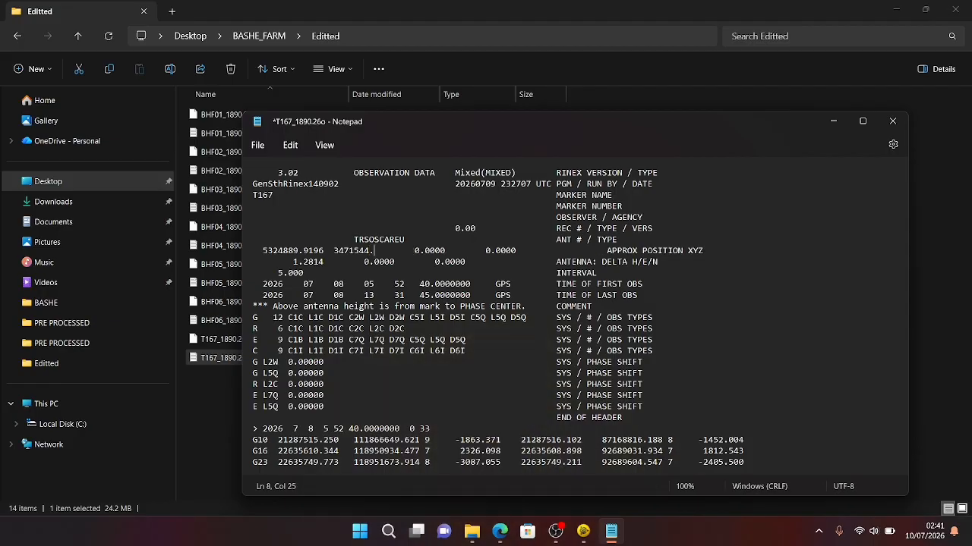
{"action": "type", "text": "11"}
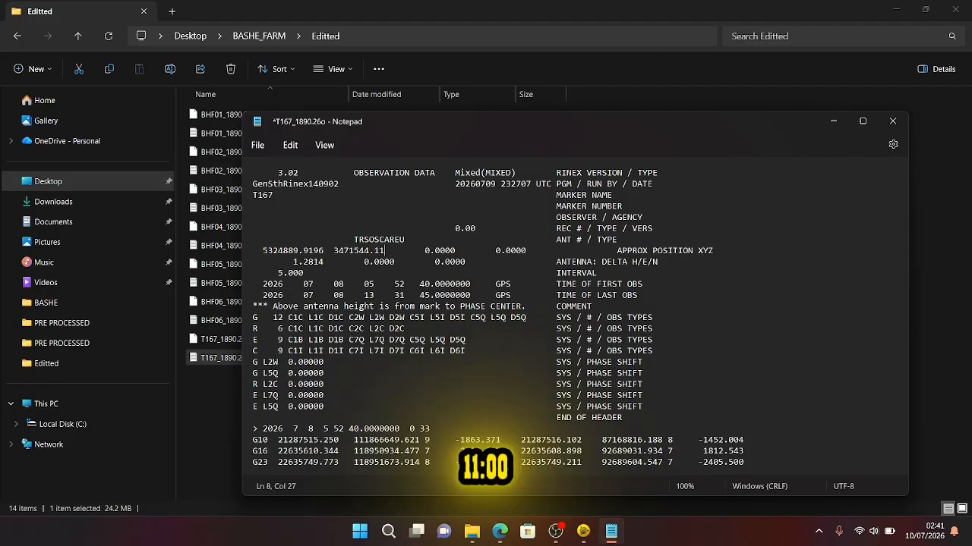
{"action": "type", "text": "30"}
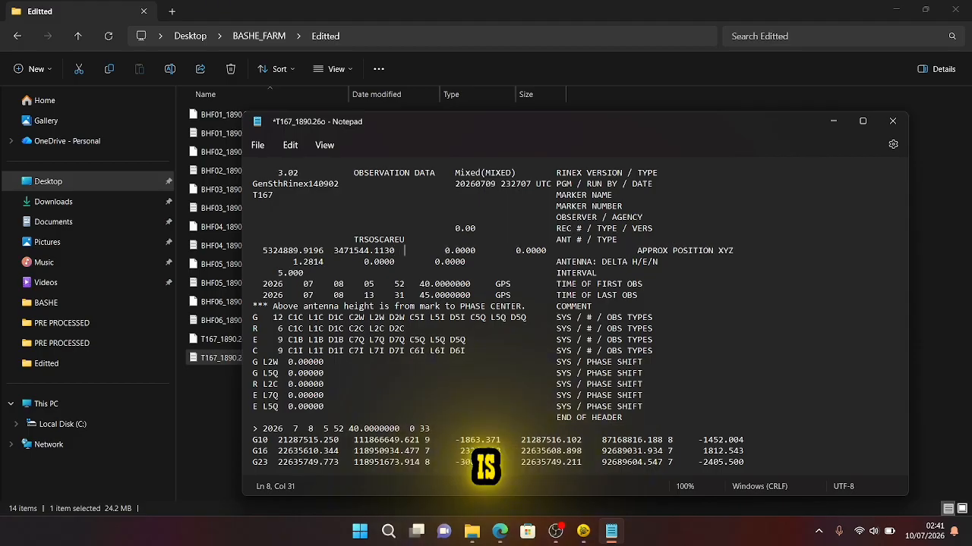
Step: Add the Z coordinate -537047.5589 after the Y value in the APPROX POSITION XYZ line
{"action": "type", "text": "  -5"}
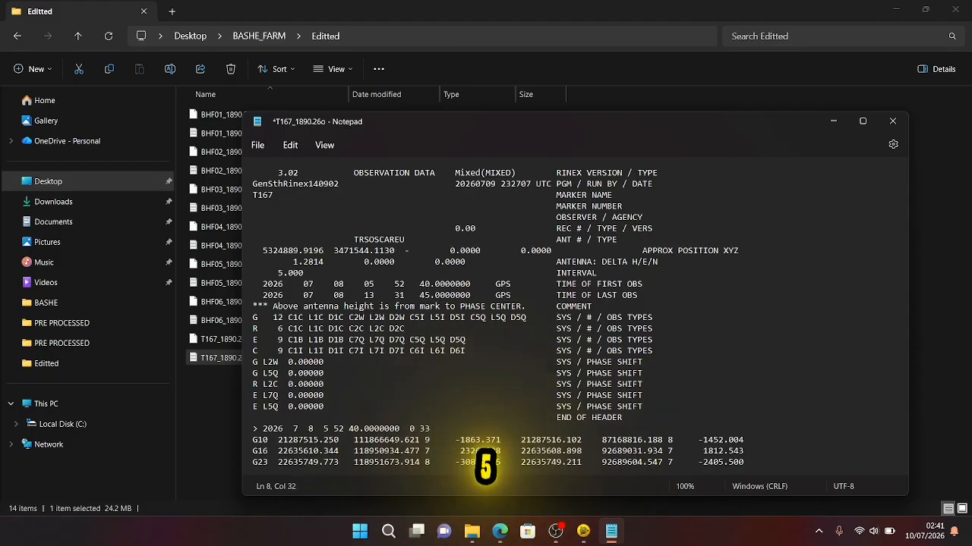
{"action": "type", "text": "3"}
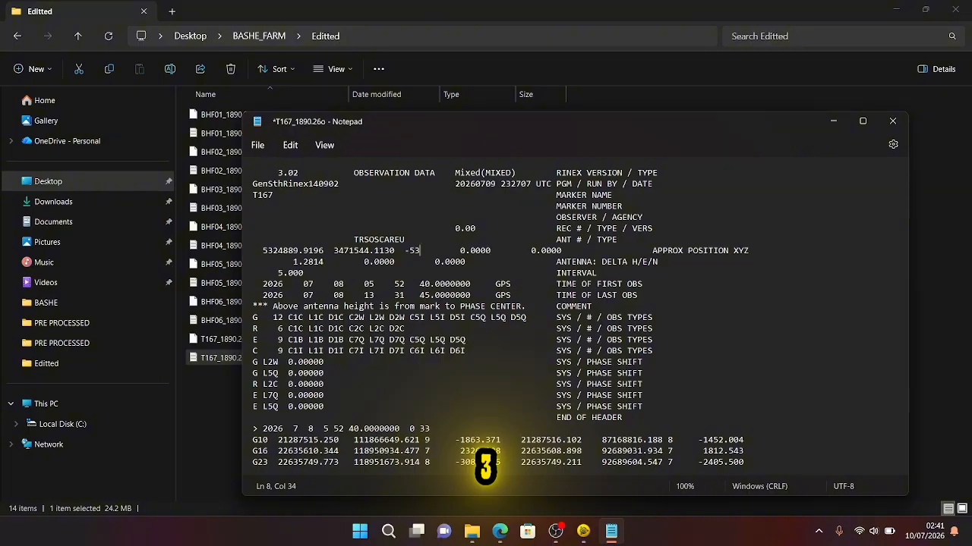
{"action": "type", "text": "70"}
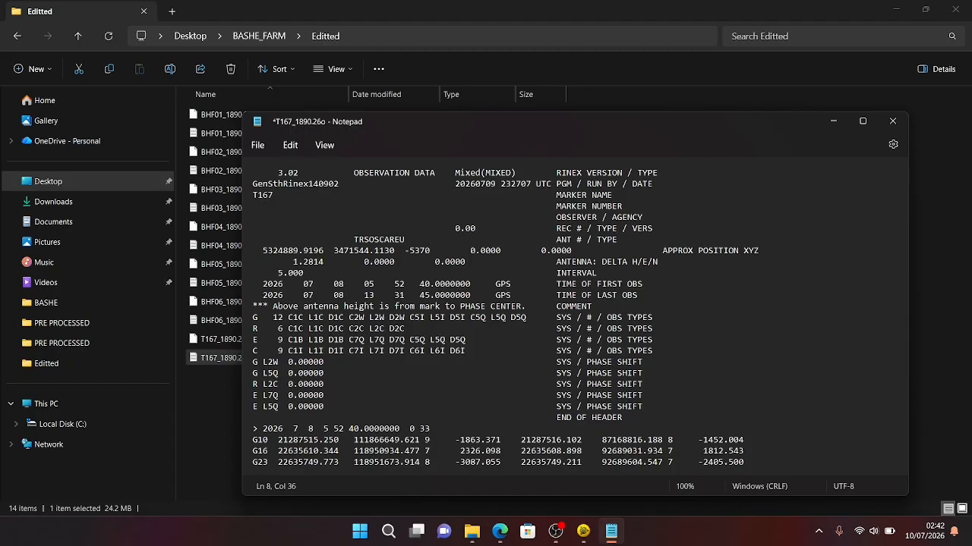
{"action": "type", "text": "4"}
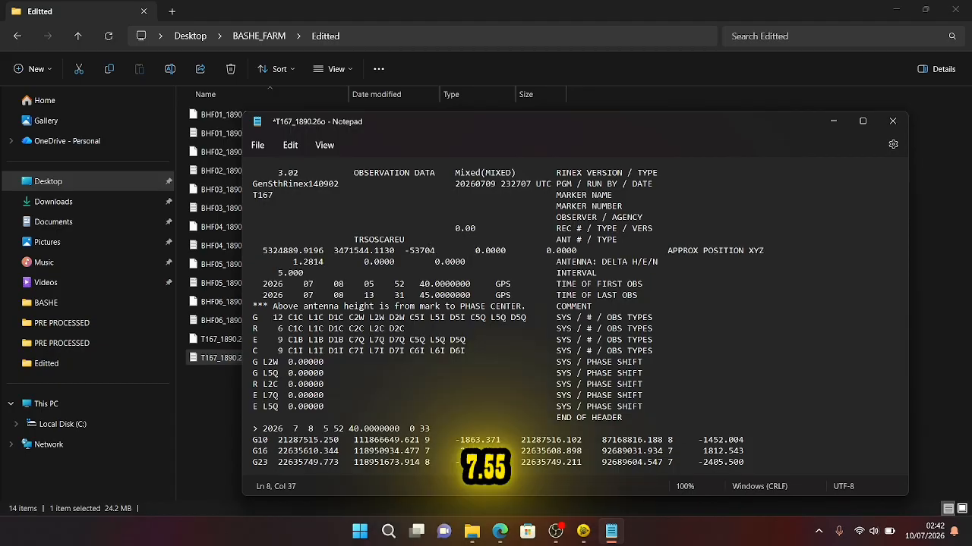
{"action": "type", "text": "7."}
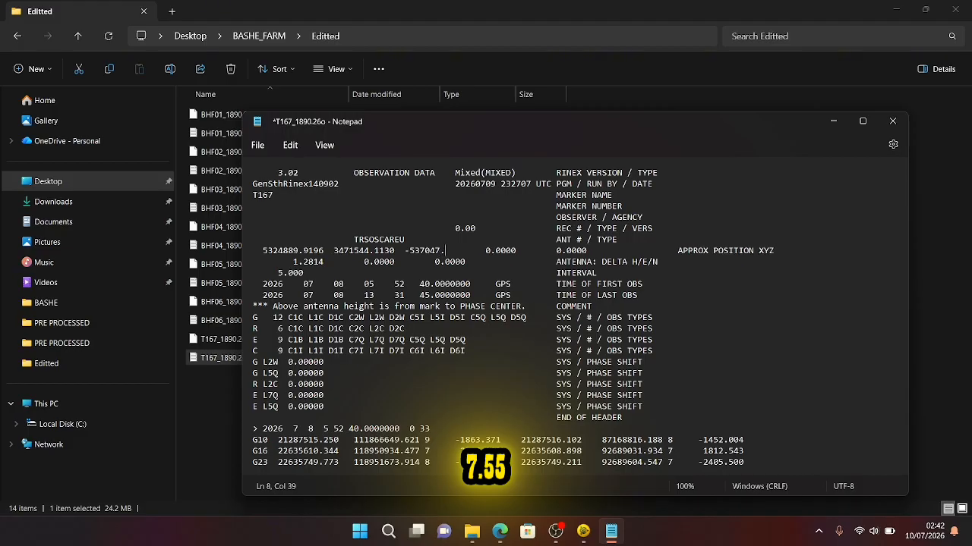
{"action": "type", "text": "55"}
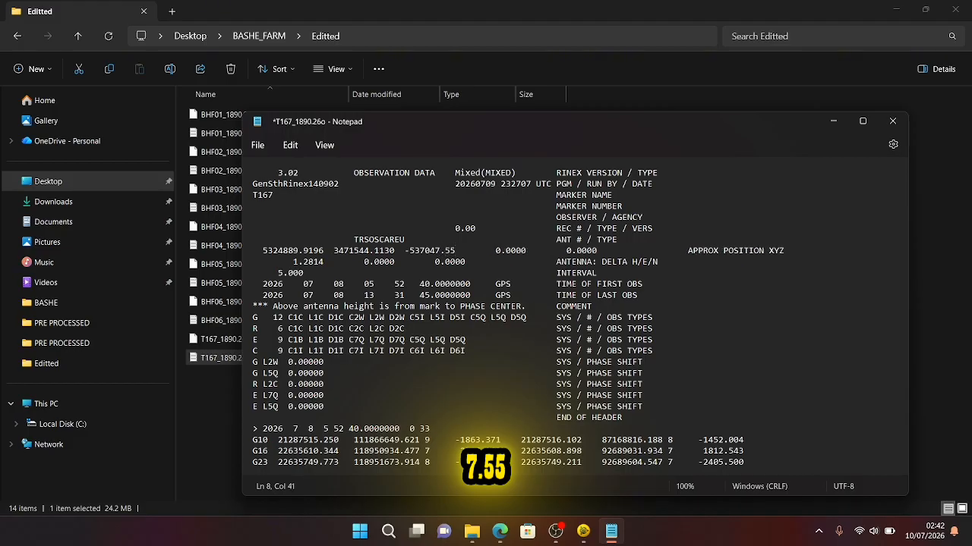
{"action": "type", "text": "89"}
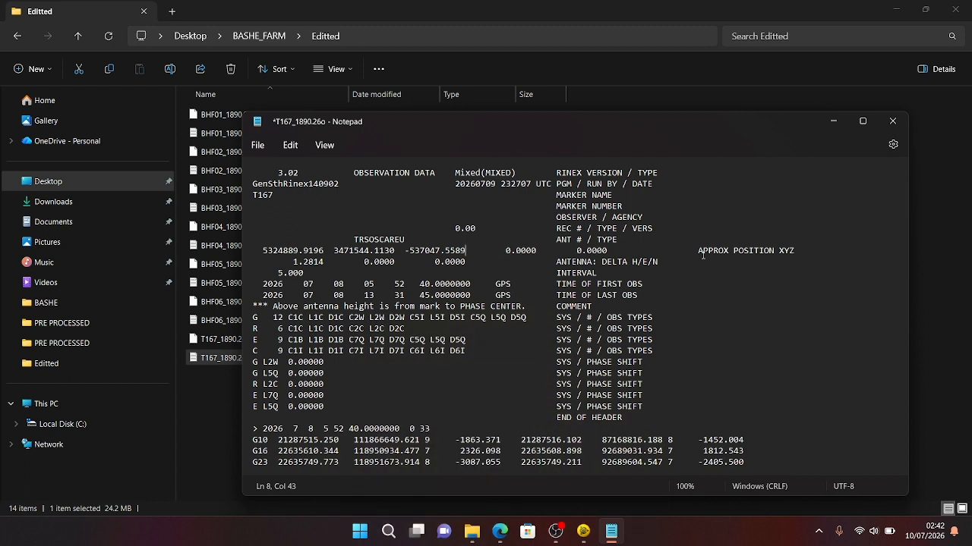
Step: Delete the leftover zero values so the APPROX POSITION XYZ label realigns, then save and close T167_1890.26o
{"action": "left_click_drag", "start_coordinate": [693, 251], "coordinate": [484, 253]}
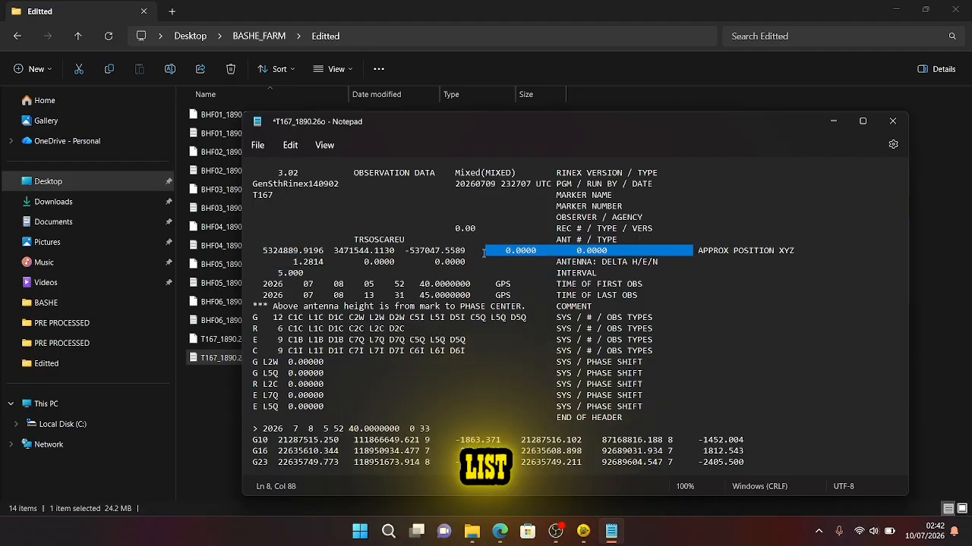
{"action": "key", "text": "BackSpace"}
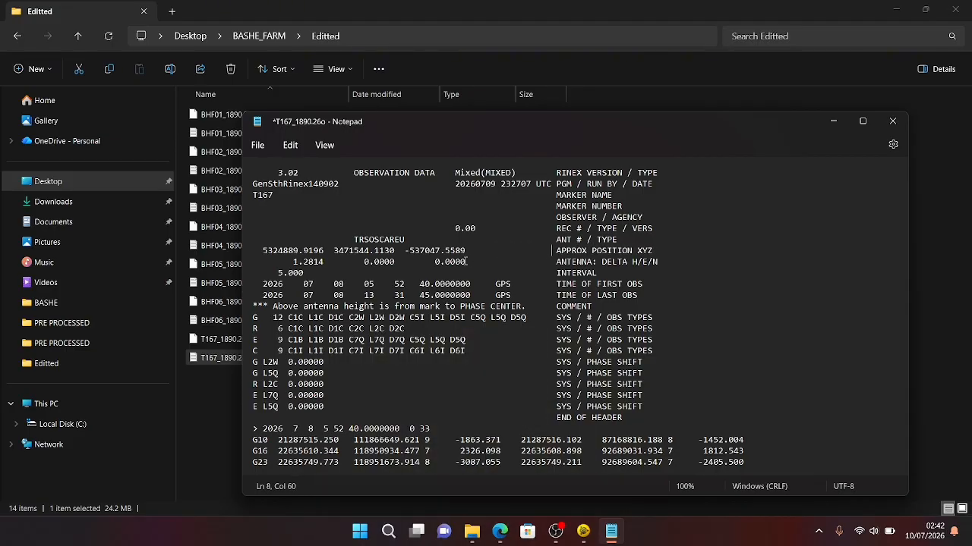
{"action": "key", "text": "ctrl+s"}
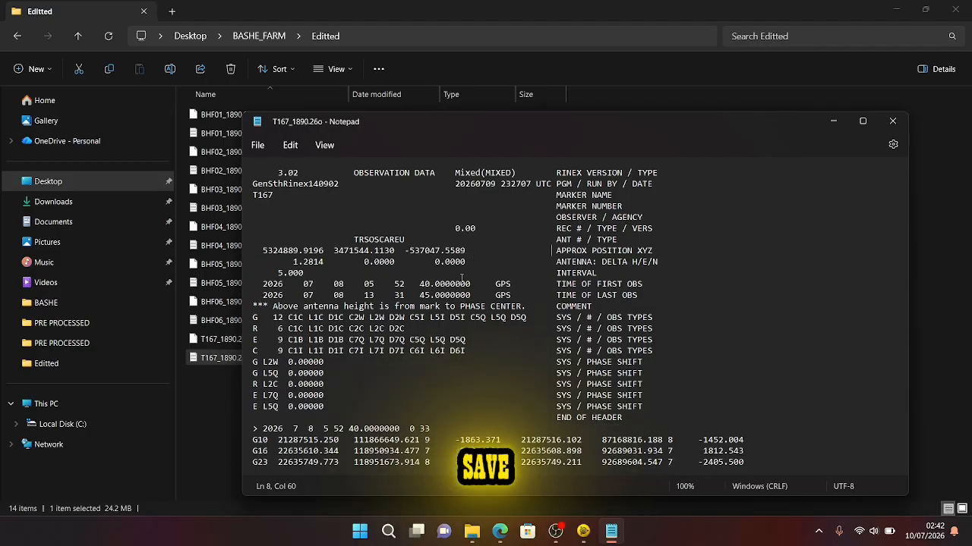
{"action": "left_click", "coordinate": [472, 251]}
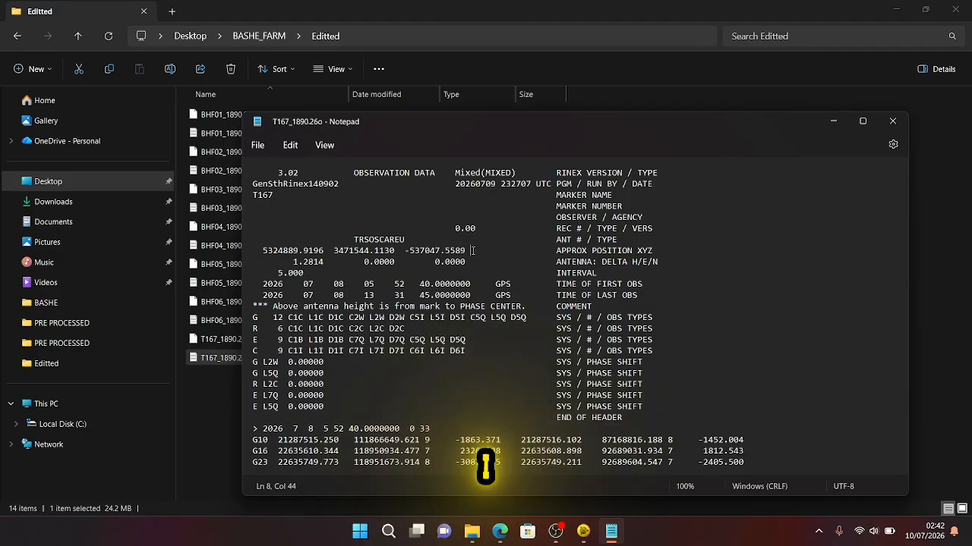
{"action": "left_click", "coordinate": [889, 121]}
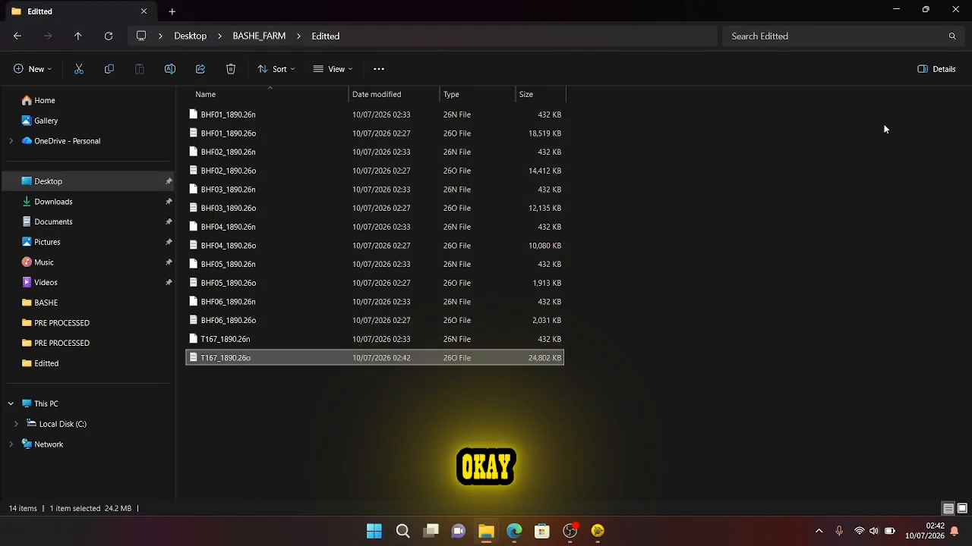
Step: Return to Trimble Business Center and undo the earlier import of the RINEX data
{"action": "left_click", "coordinate": [896, 11]}
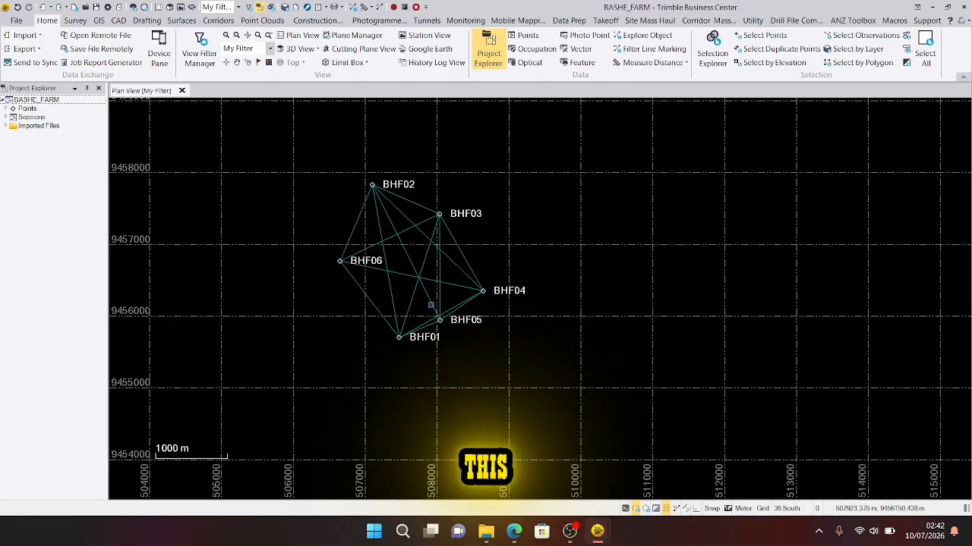
{"action": "key", "text": "ctrl+z"}
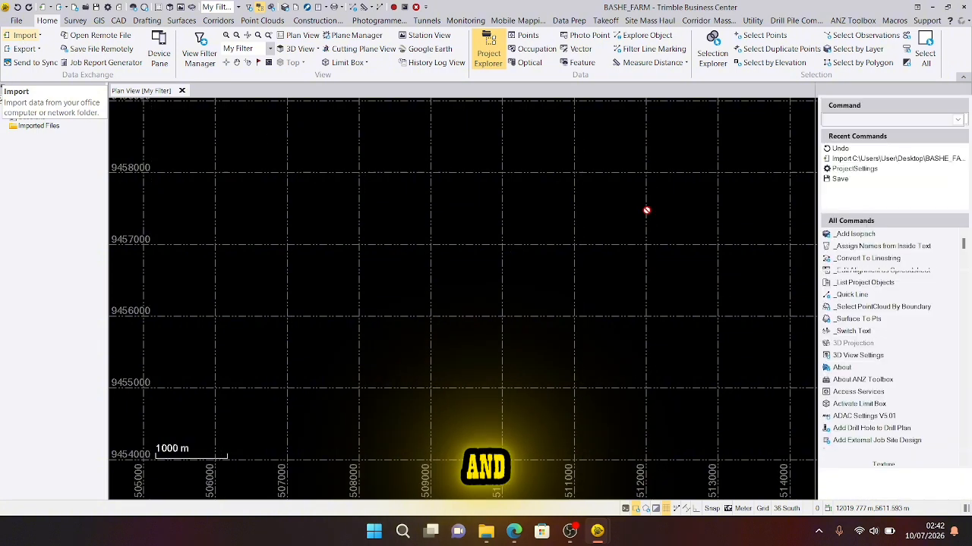
Step: Import all the ephemeris and RINEX files from the Editted folder, from BHF01_1890.26n through T167_1890.26o
{"action": "left_click", "coordinate": [866, 186]}
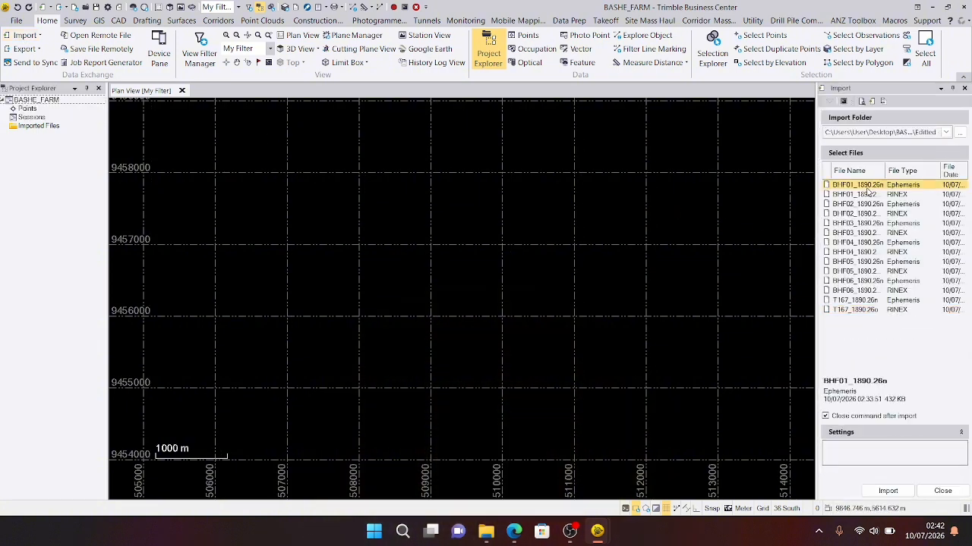
{"action": "left_click", "coordinate": [885, 311], "text": "shift"}
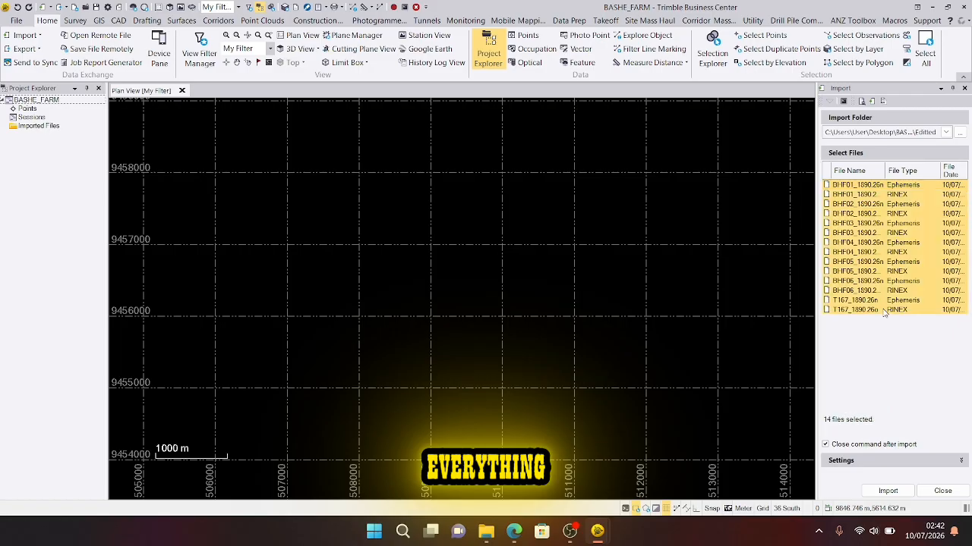
{"action": "left_click", "coordinate": [887, 492]}
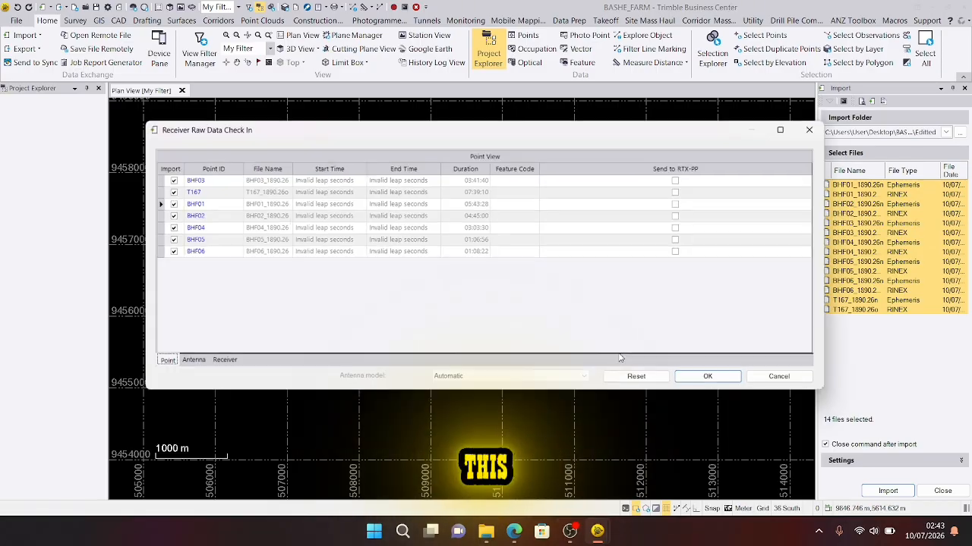
Step: Set the antenna manufacturer to AdV for all points in the raw data check-in, including BHF01
{"action": "left_click", "coordinate": [187, 363]}
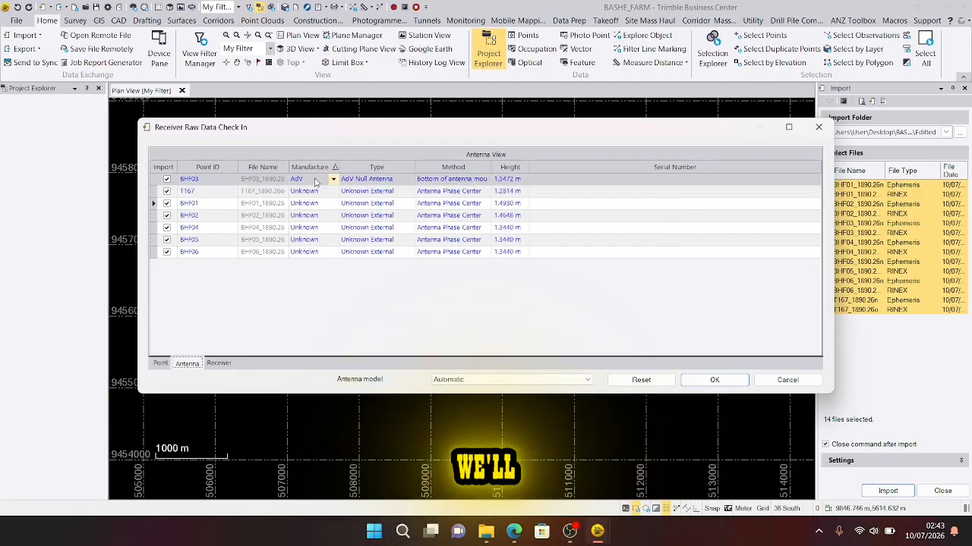
{"action": "right_click", "coordinate": [316, 180]}
{"action": "left_click", "coordinate": [351, 187]}
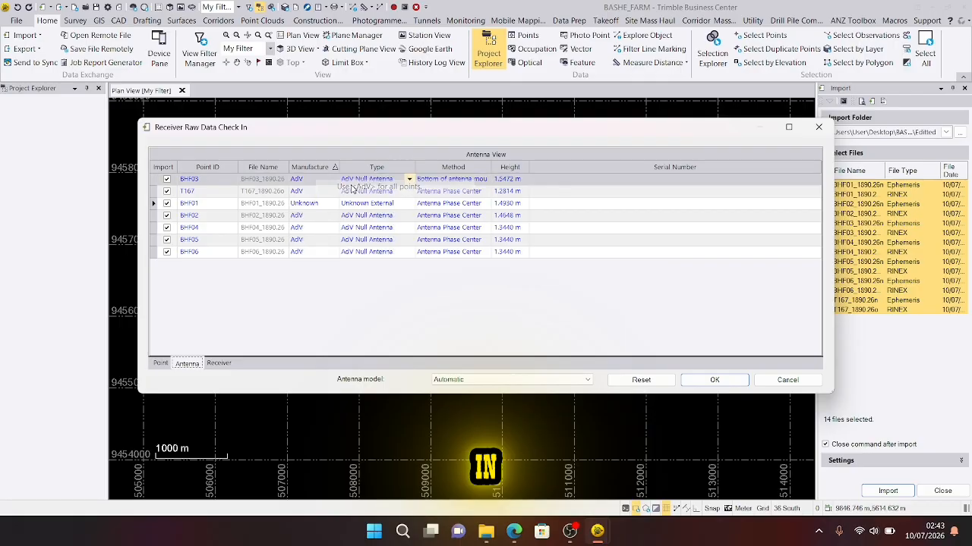
{"action": "left_click", "coordinate": [313, 203]}
{"action": "left_click", "coordinate": [313, 203]}
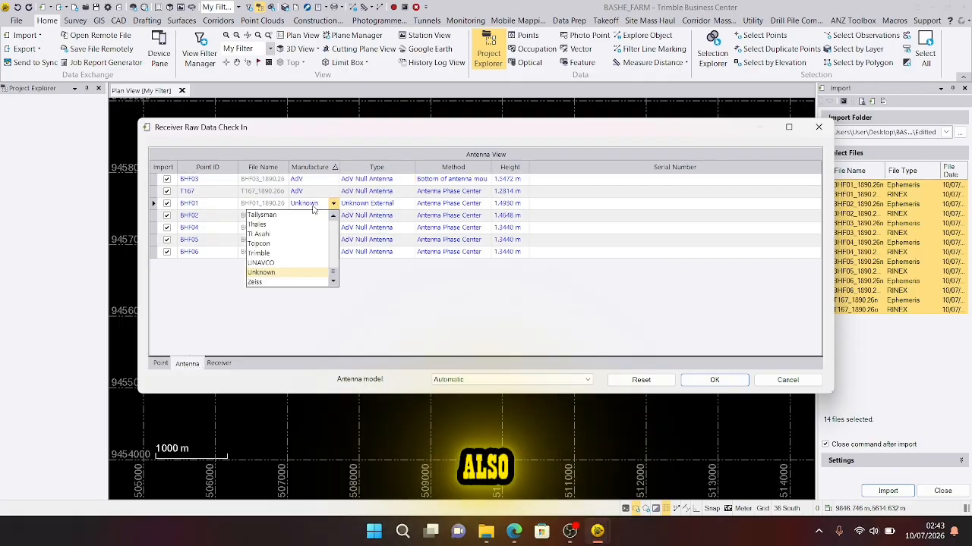
{"action": "scroll", "coordinate": [296, 235], "scroll_direction": "up", "scroll_amount": 15}
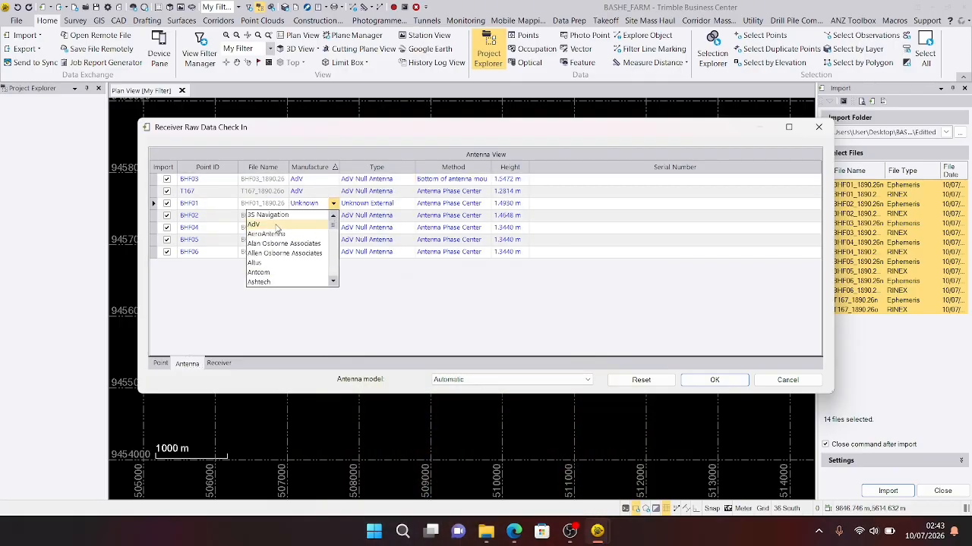
{"action": "left_click", "coordinate": [294, 225]}
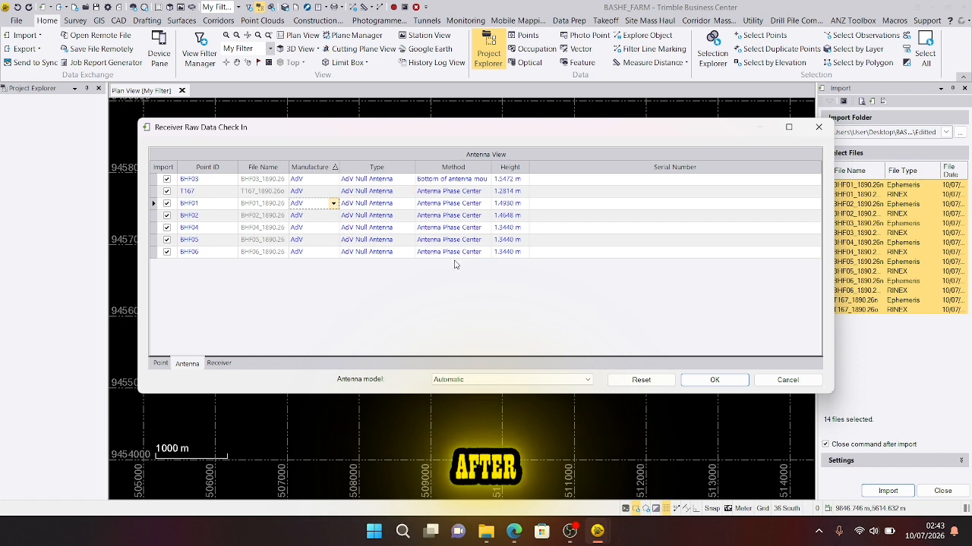
Step: Set the antenna method of BHF03 to Antenna Phase Center and accept the receiver raw data check-in
{"action": "left_click", "coordinate": [455, 181]}
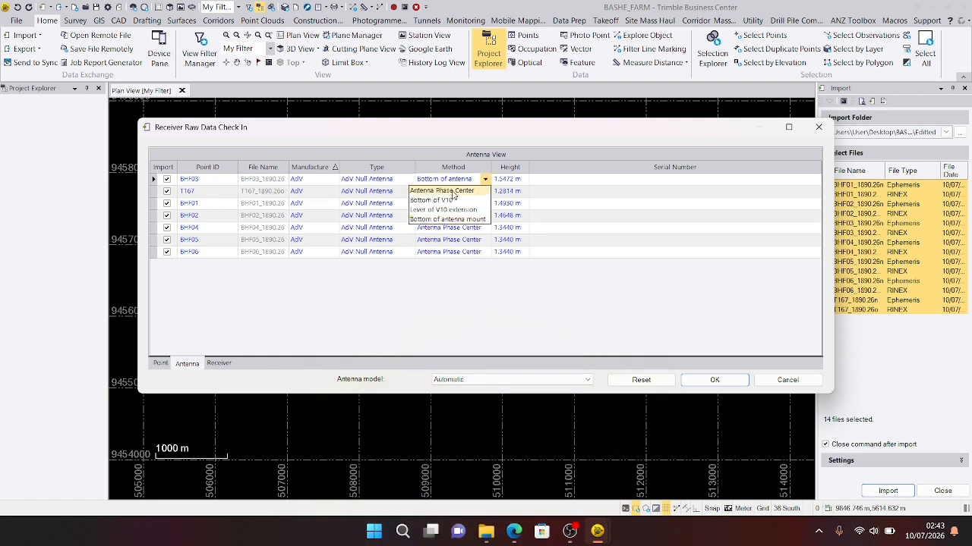
{"action": "left_click", "coordinate": [452, 191]}
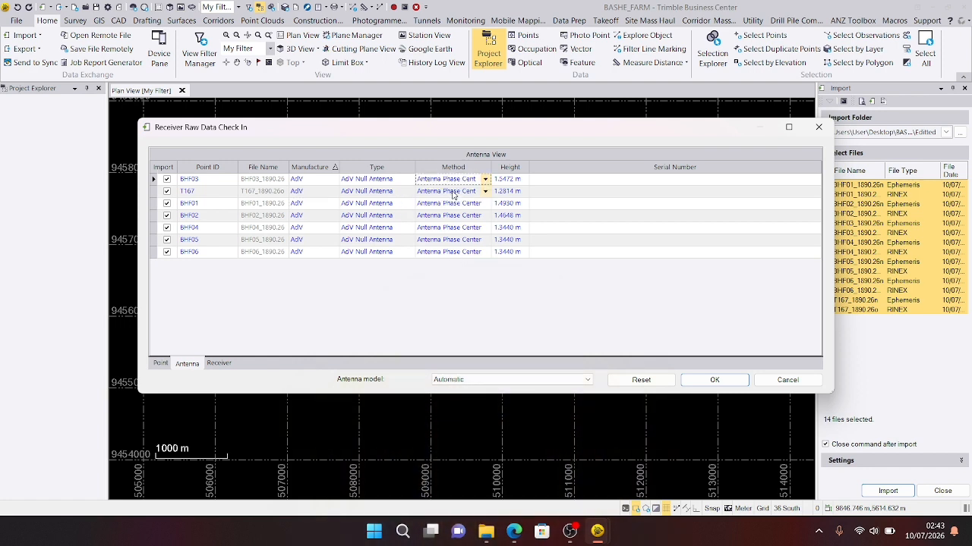
{"action": "left_click", "coordinate": [711, 383]}
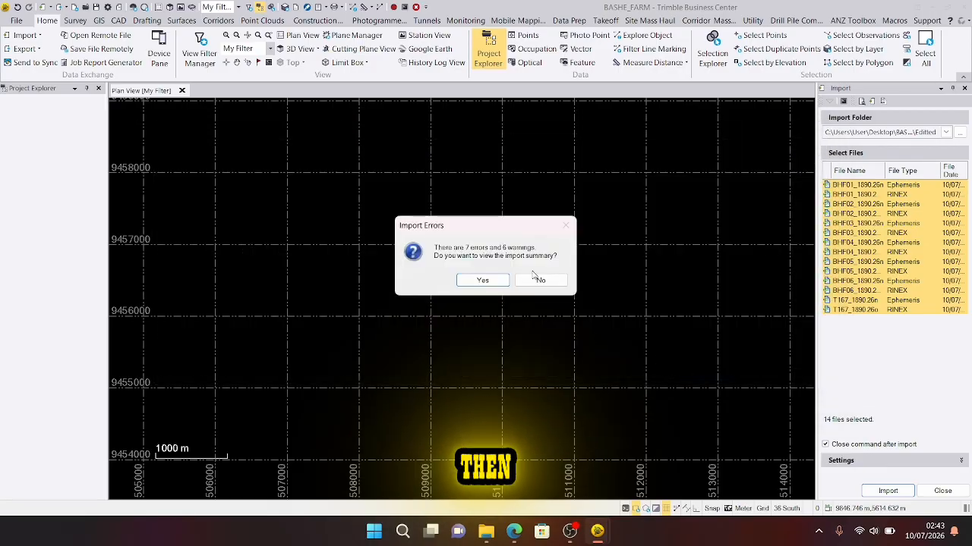
Step: View the import summary, return to the project and examine the baselines between T167 and the BHF points
{"action": "left_click", "coordinate": [489, 281]}
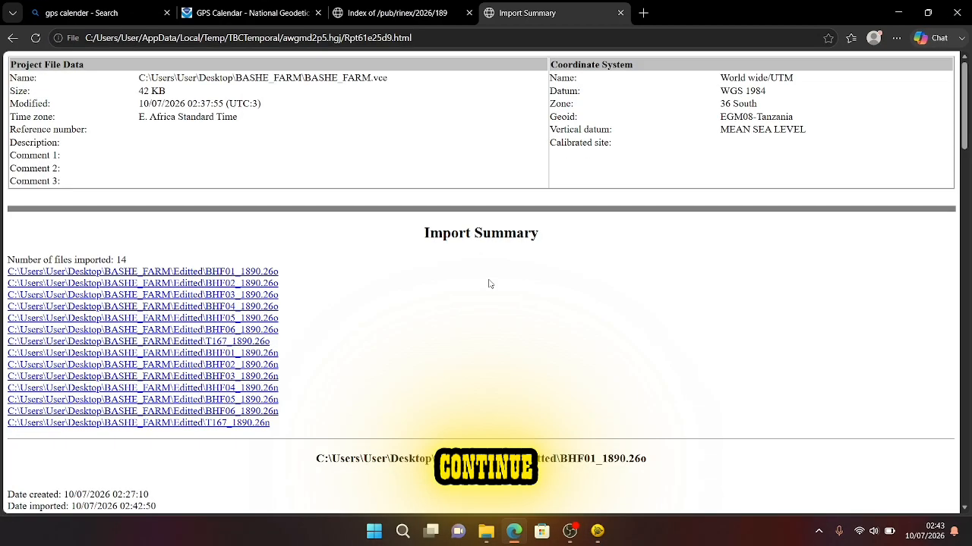
{"action": "left_click", "coordinate": [898, 13]}
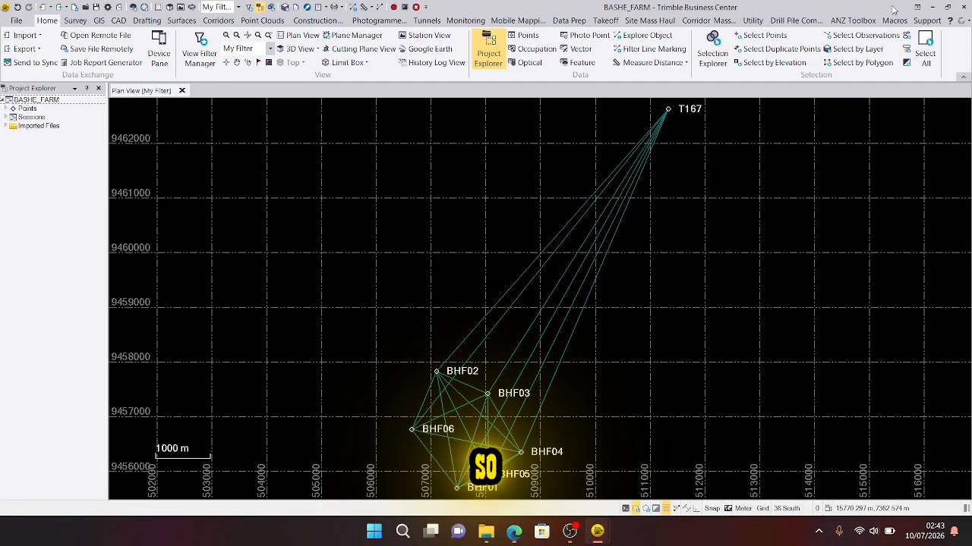
{"action": "scroll", "coordinate": [421, 274], "scroll_direction": "down", "scroll_amount": 1}
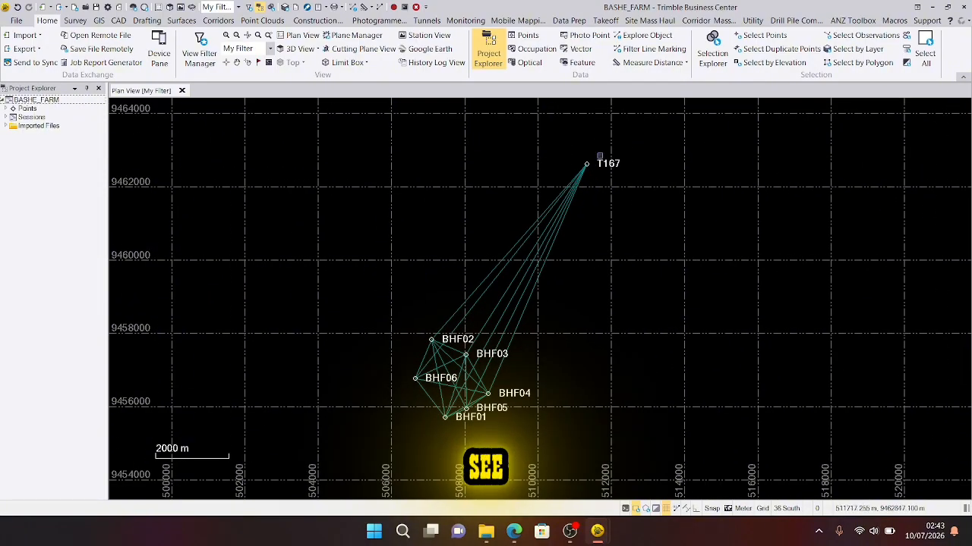
{"action": "scroll", "coordinate": [599, 155], "scroll_direction": "up", "scroll_amount": 3}
{"action": "scroll", "coordinate": [575, 173], "scroll_direction": "down", "scroll_amount": 3}
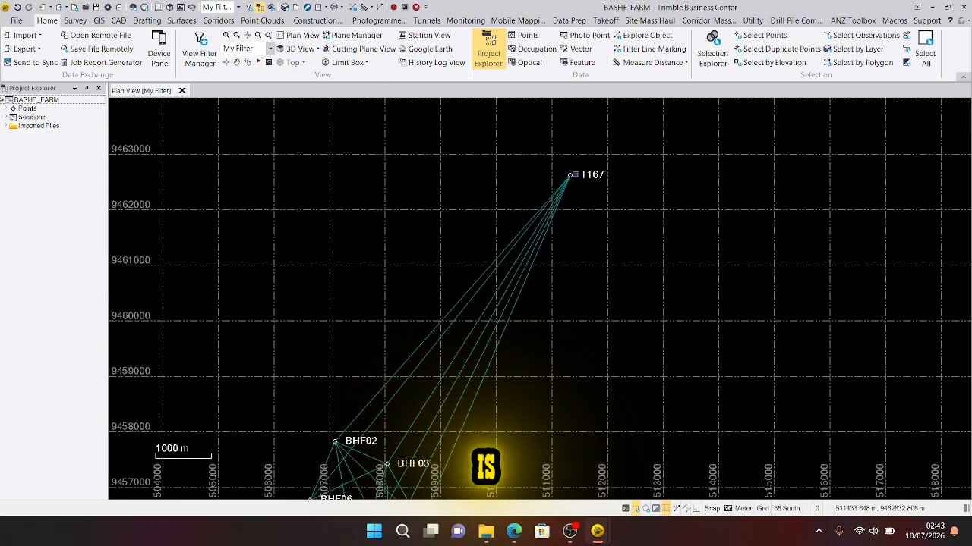
{"action": "scroll", "coordinate": [543, 251], "scroll_direction": "up", "scroll_amount": 2}
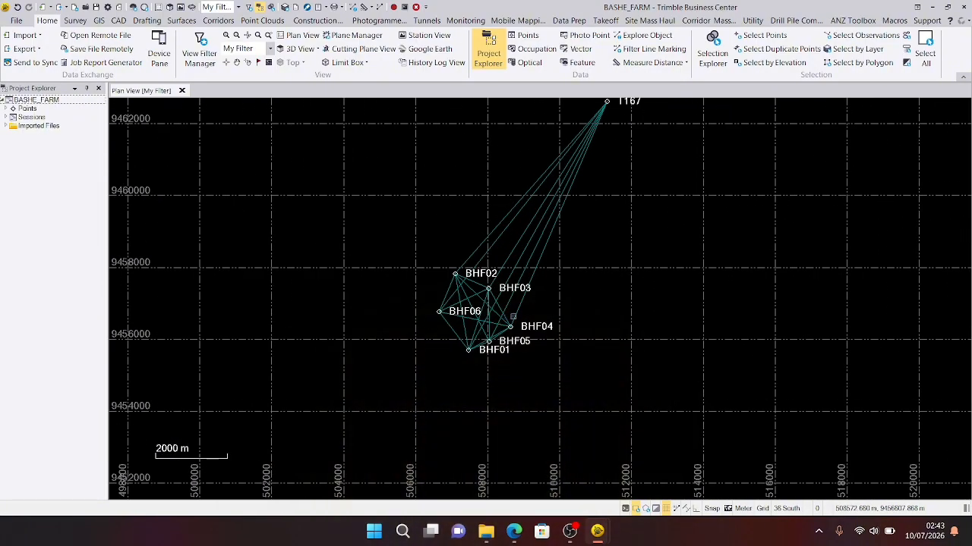
{"action": "scroll", "coordinate": [596, 234], "scroll_direction": "down", "scroll_amount": 1}
{"action": "scroll", "coordinate": [601, 230], "scroll_direction": "up", "scroll_amount": 1}
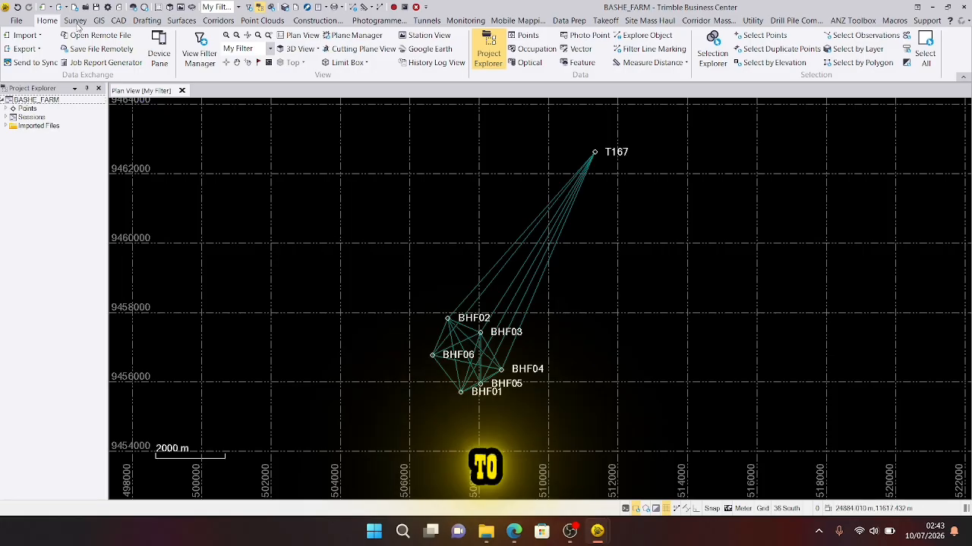
Step: Process the GNSS baselines and save the processing results for all observations
{"action": "left_click", "coordinate": [75, 21]}
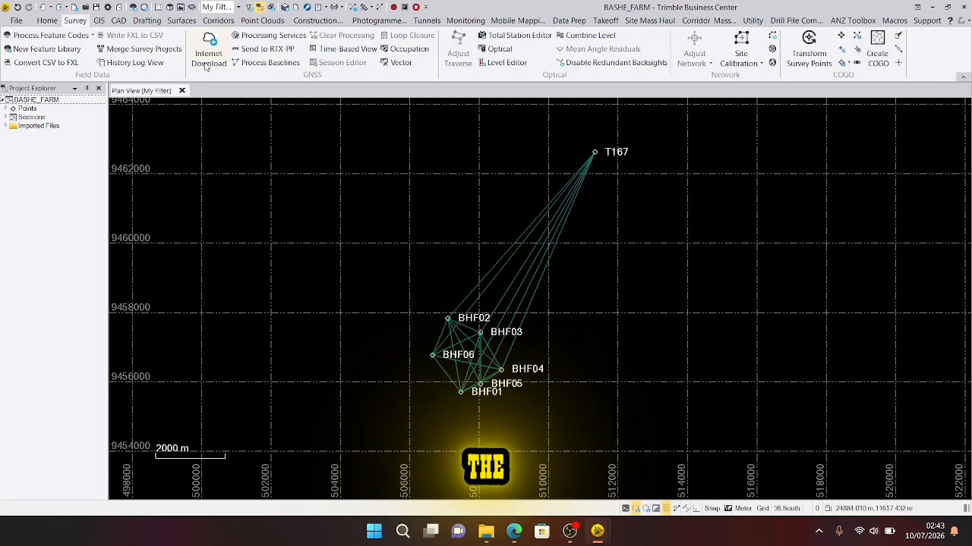
{"action": "left_click", "coordinate": [275, 67]}
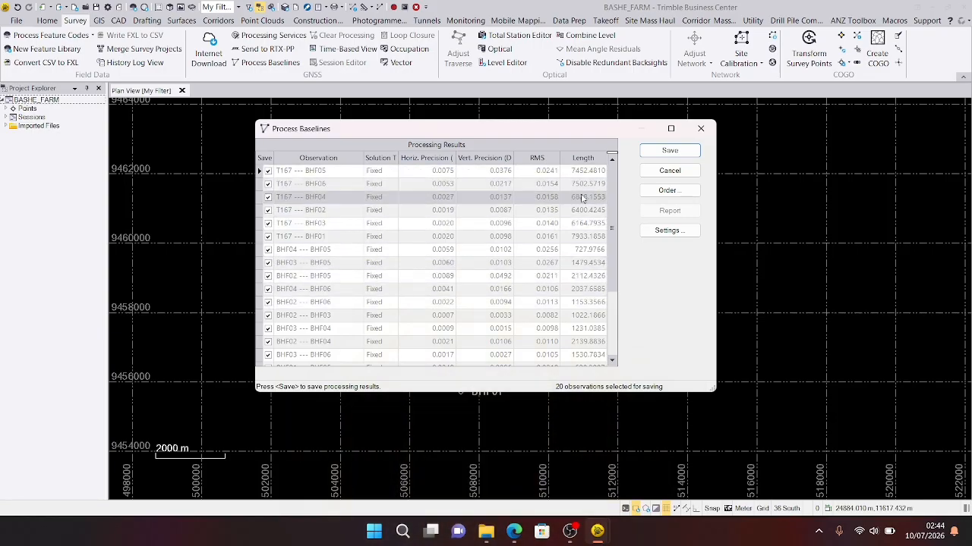
{"action": "left_click", "coordinate": [667, 153]}
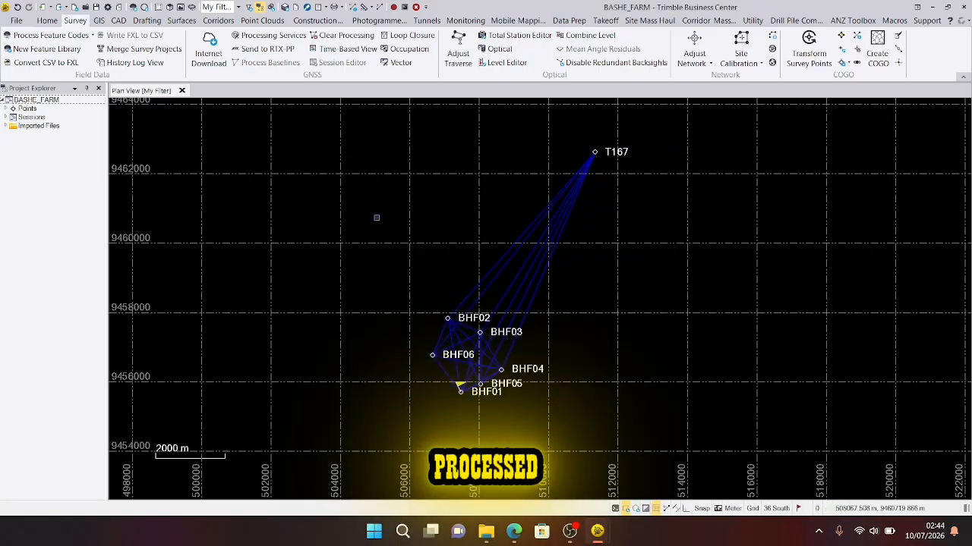
Step: Generate the Baseline Processing Report and review its coordinate system details, processing summary and occupations
{"action": "left_click", "coordinate": [325, 8]}
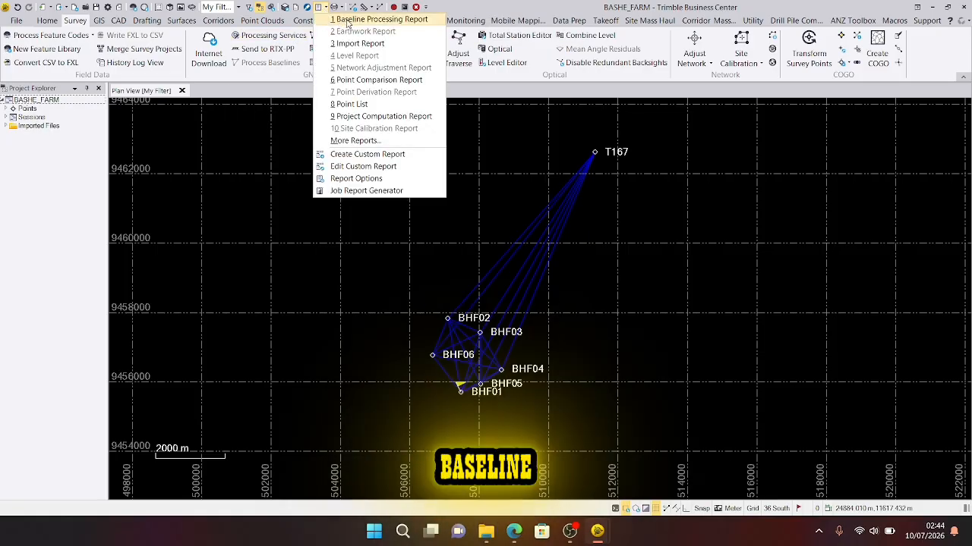
{"action": "left_click", "coordinate": [379, 19]}
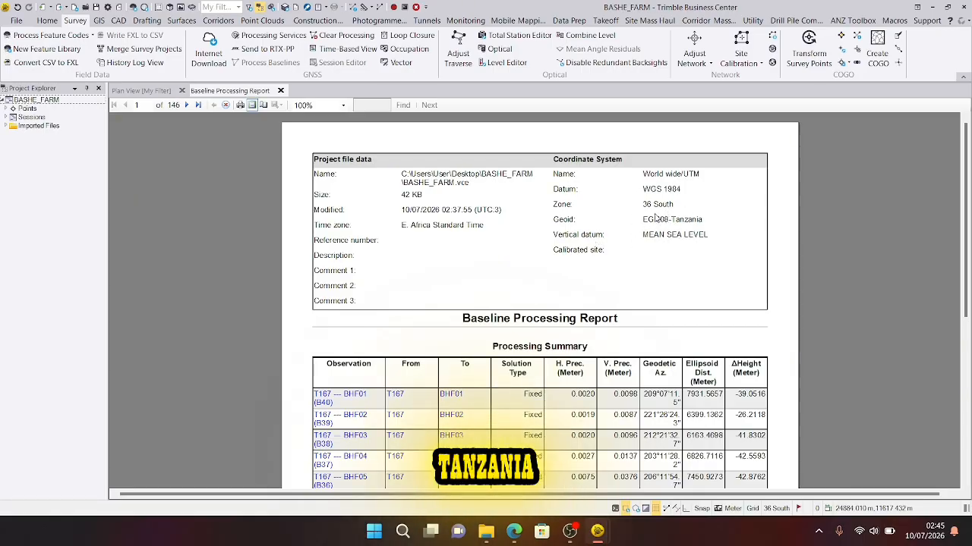
{"action": "scroll", "coordinate": [523, 310], "scroll_direction": "down", "scroll_amount": 8}
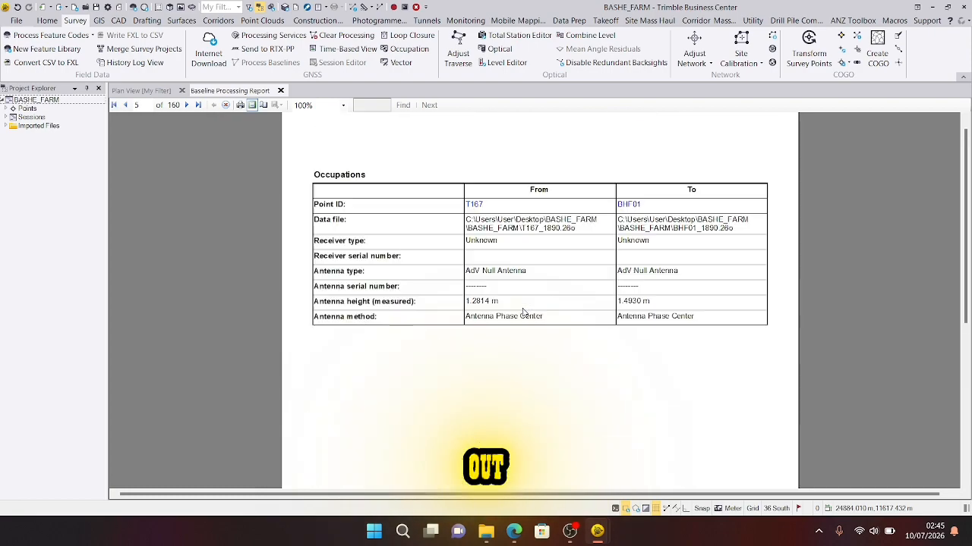
{"action": "scroll", "coordinate": [523, 310], "scroll_direction": "up", "scroll_amount": 5}
{"action": "scroll", "coordinate": [523, 310], "scroll_direction": "up", "scroll_amount": 5}
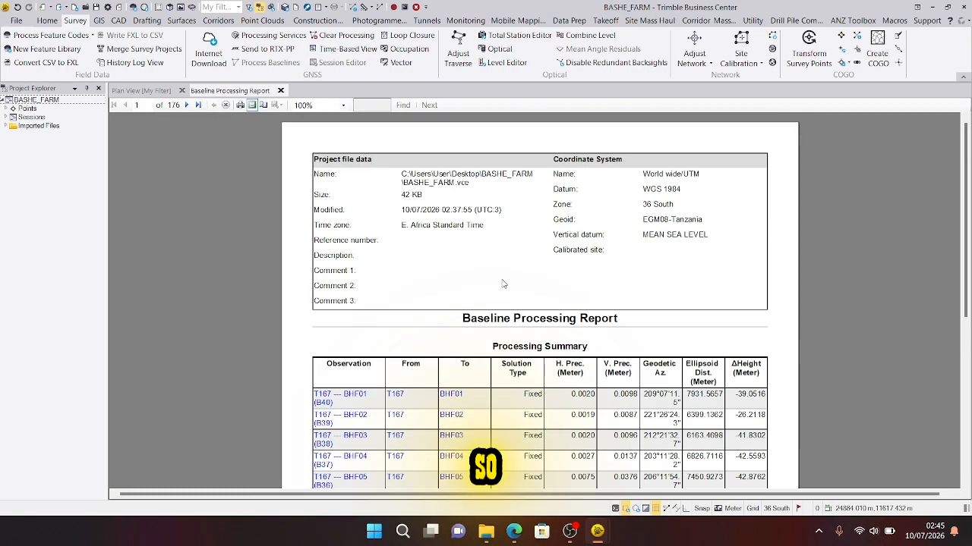
{"action": "scroll", "coordinate": [502, 284], "scroll_direction": "down", "scroll_amount": 8}
{"action": "scroll", "coordinate": [502, 284], "scroll_direction": "up", "scroll_amount": 5}
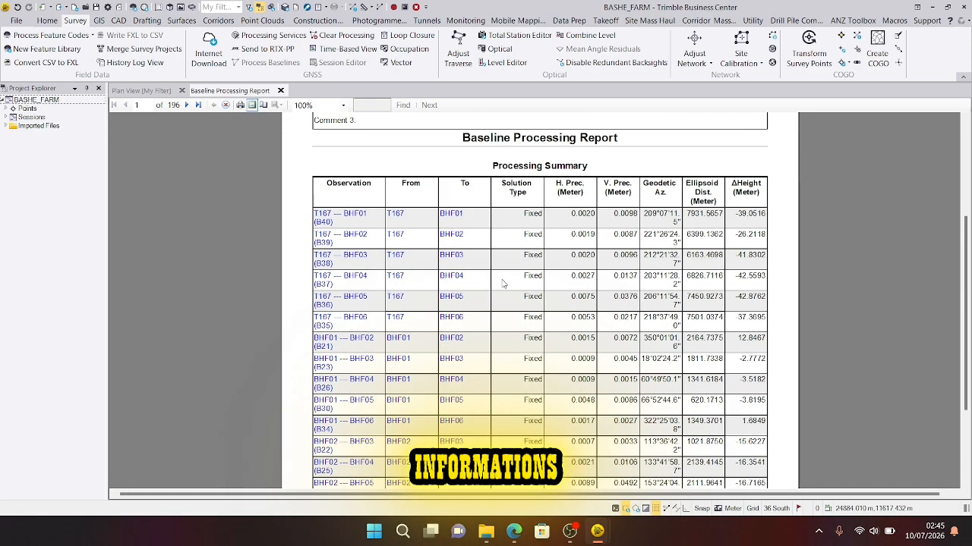
{"action": "scroll", "coordinate": [502, 283], "scroll_direction": "up", "scroll_amount": 3}
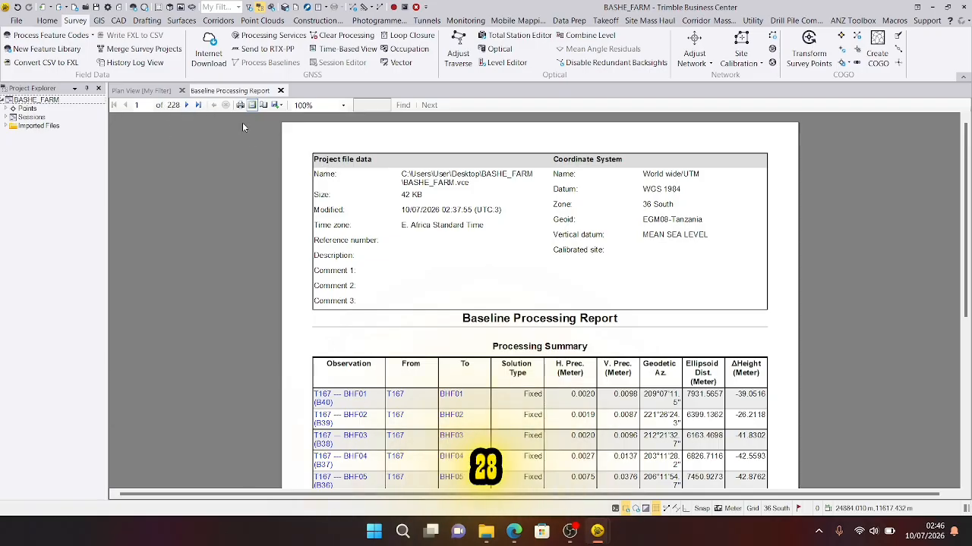
Step: Export the report as Baseline Processing Report.pdf into the BASHE_FARM folder on the desktop
{"action": "left_click", "coordinate": [279, 106]}
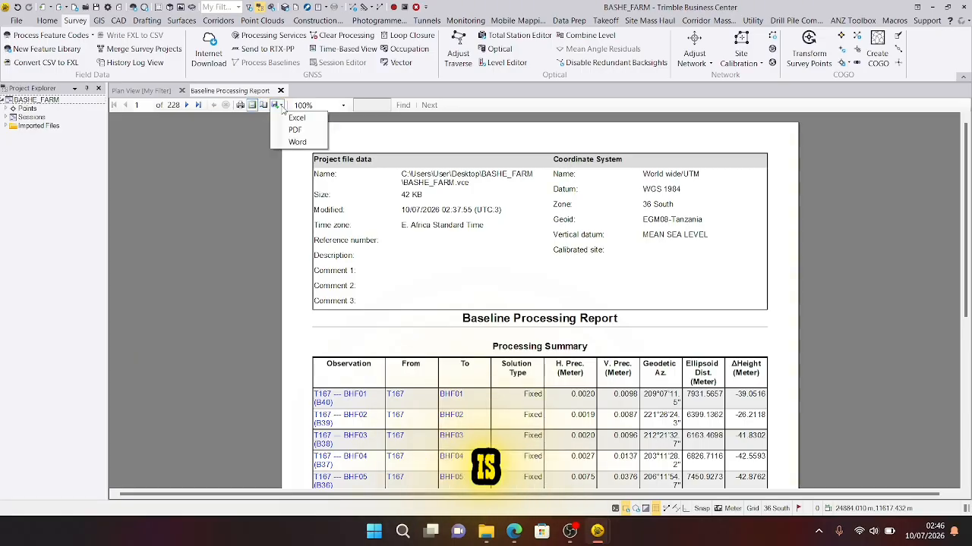
{"action": "left_click", "coordinate": [294, 130]}
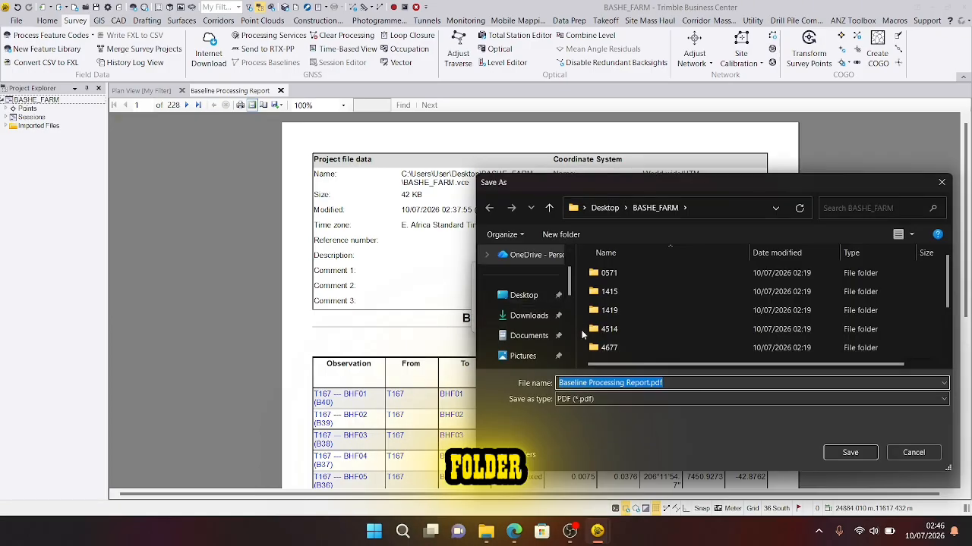
{"action": "scroll", "coordinate": [638, 299], "scroll_direction": "down", "scroll_amount": 2}
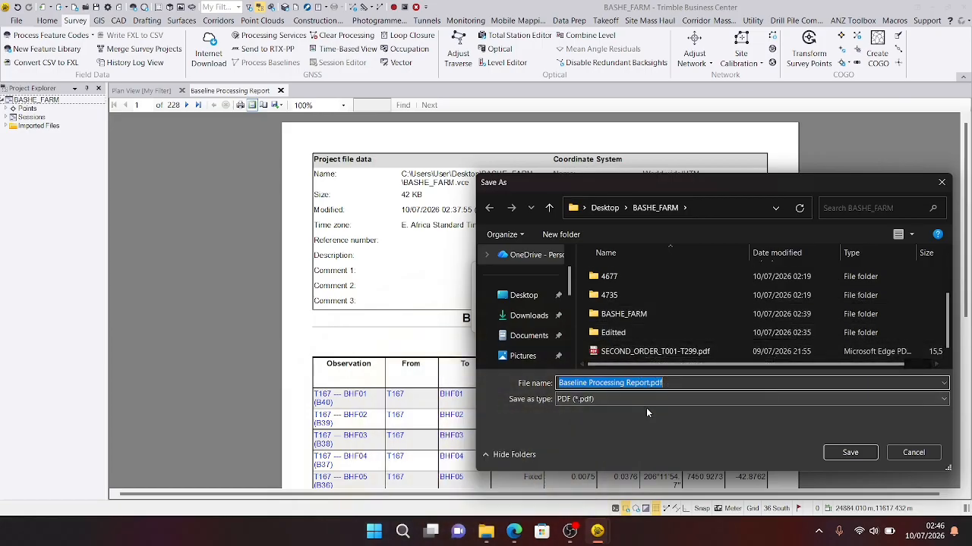
{"action": "left_click", "coordinate": [842, 453]}
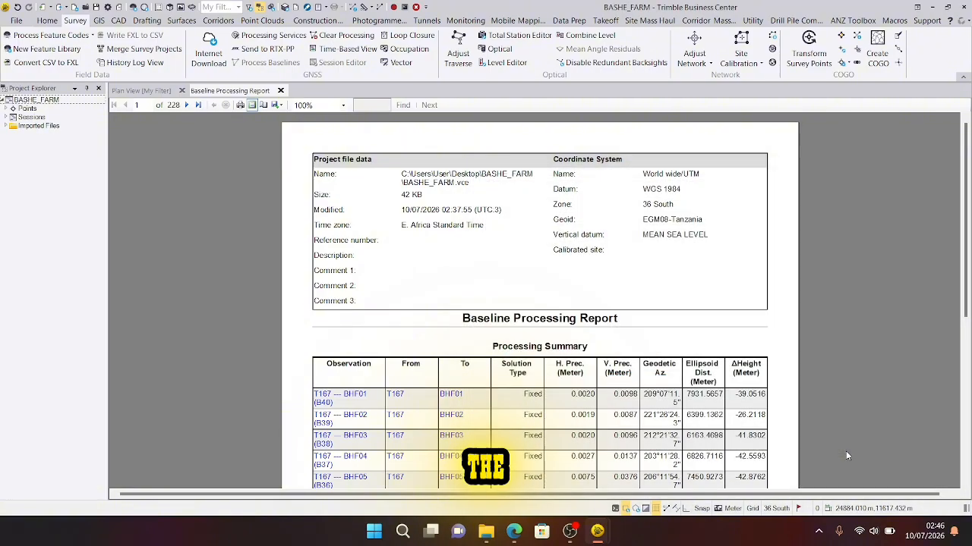
Step: Return to the plan view and run a network adjustment on the processed baselines without any fixed coordinates
{"action": "left_click", "coordinate": [144, 91]}
{"action": "scroll", "coordinate": [313, 319], "scroll_direction": "down", "scroll_amount": 1}
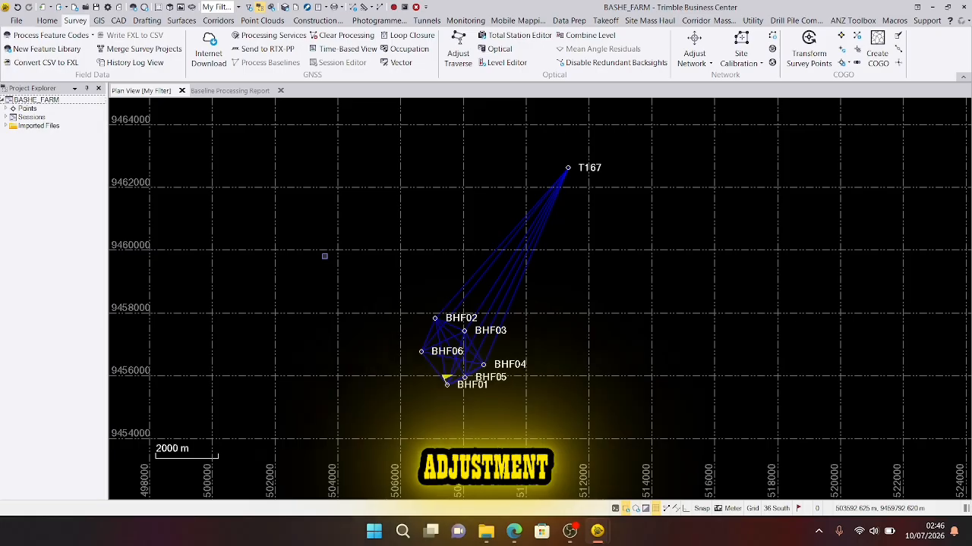
{"action": "scroll", "coordinate": [560, 218], "scroll_direction": "up", "scroll_amount": 1}
{"action": "scroll", "coordinate": [560, 219], "scroll_direction": "up", "scroll_amount": 1}
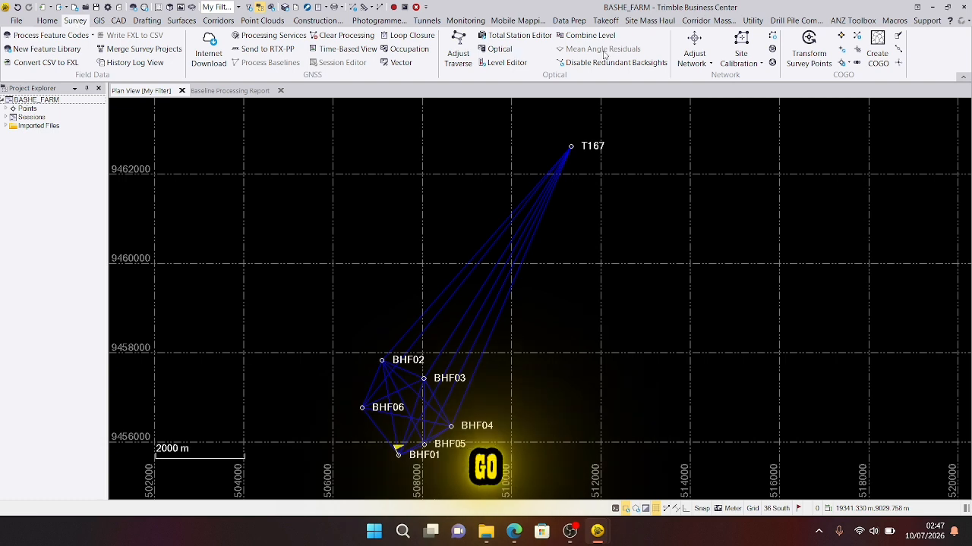
{"action": "left_click", "coordinate": [691, 52]}
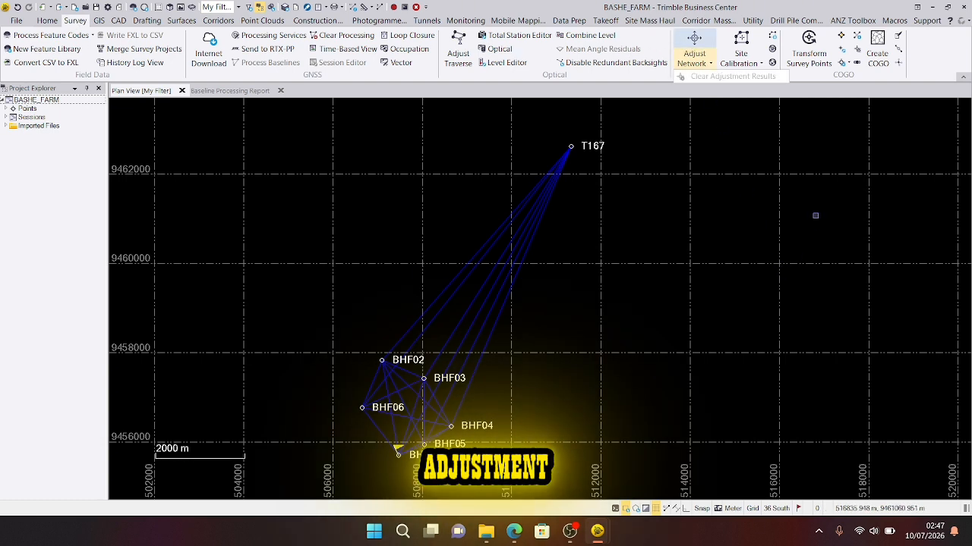
{"action": "left_click", "coordinate": [694, 40]}
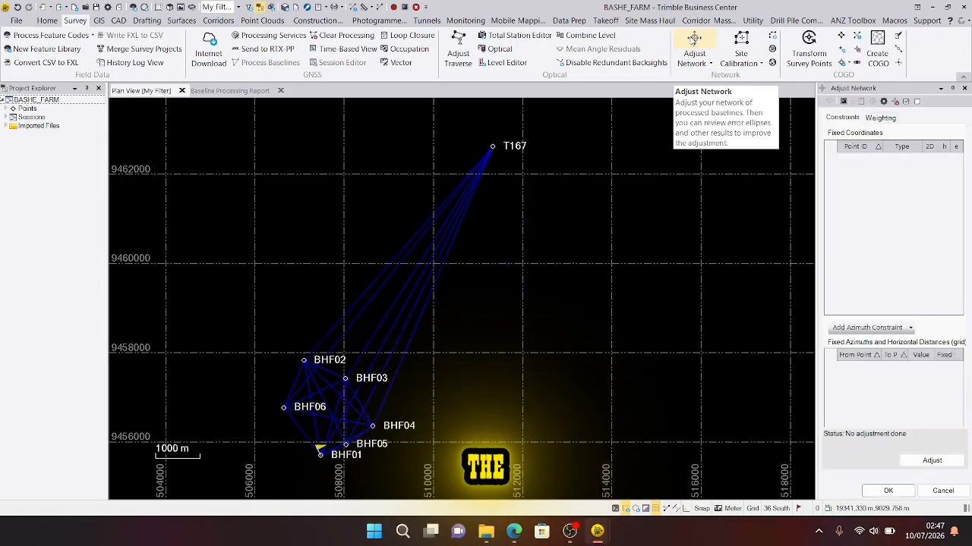
{"action": "left_click", "coordinate": [930, 462]}
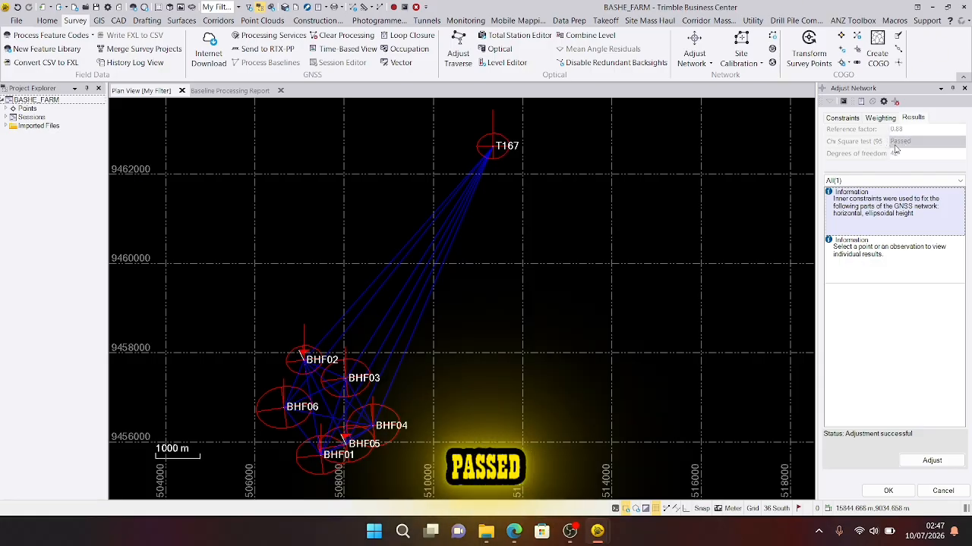
Step: Generate the Network Adjustment Report and go to its adjusted grid coordinates
{"action": "left_click", "coordinate": [327, 8]}
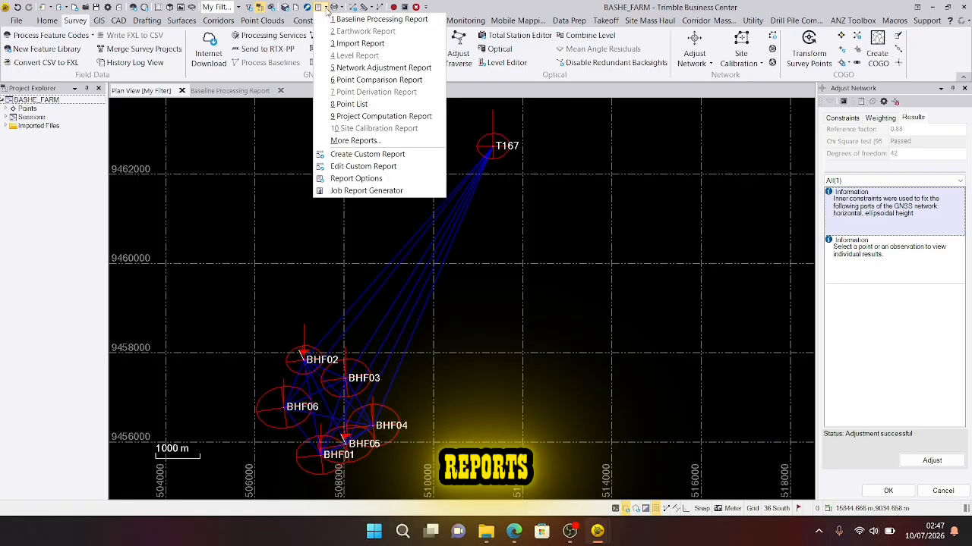
{"action": "left_click", "coordinate": [373, 69]}
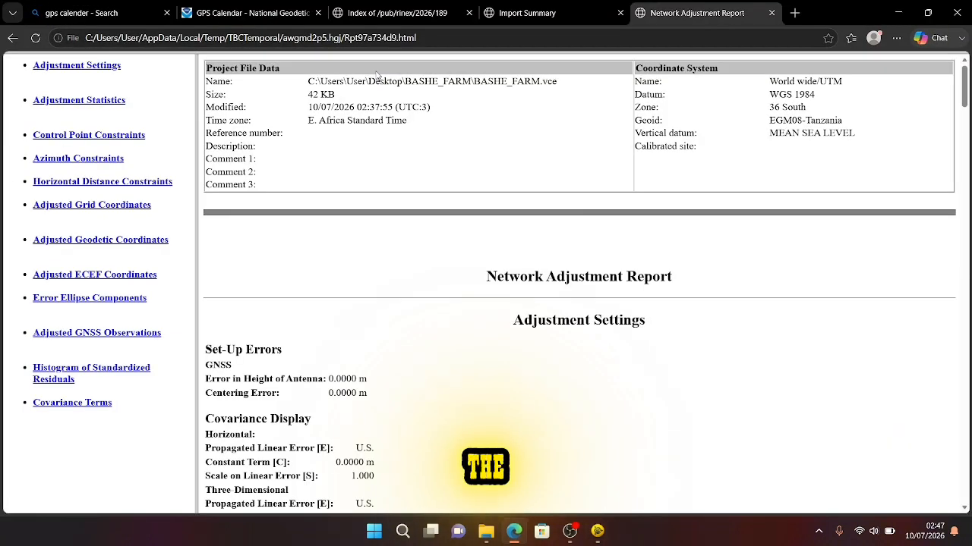
{"action": "scroll", "coordinate": [415, 278], "scroll_direction": "down", "scroll_amount": 2}
{"action": "scroll", "coordinate": [414, 277], "scroll_direction": "down", "scroll_amount": 9}
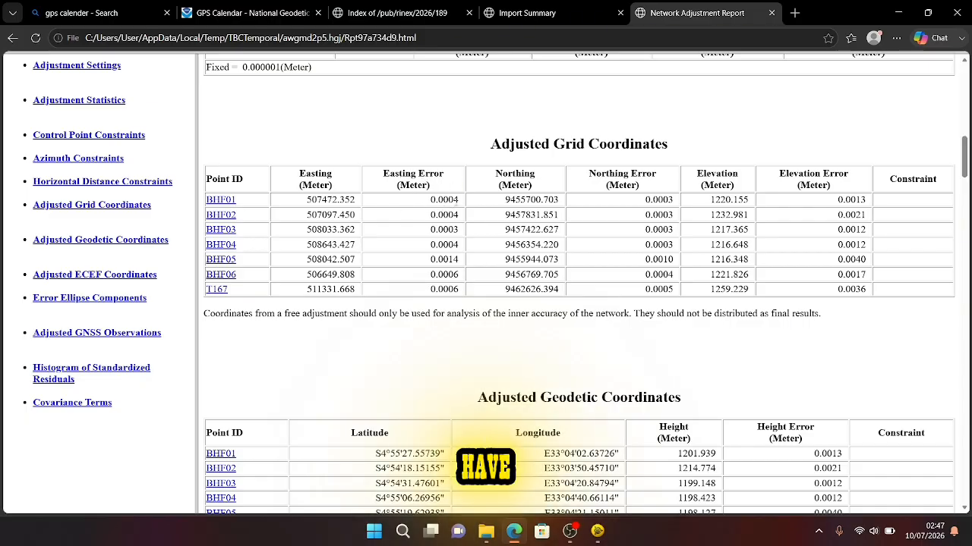
Step: Examine the easting, northing and elevation errors of the adjusted grid coordinates, especially for BHF05 and T167, and continue to the geodetic coordinates
{"action": "left_click_drag", "start_coordinate": [454, 199], "coordinate": [458, 241]}
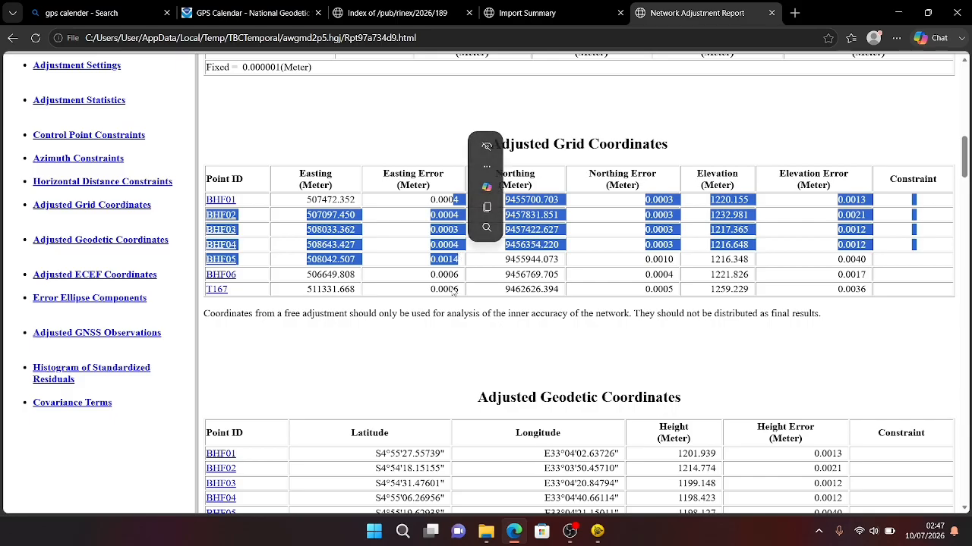
{"action": "left_click", "coordinate": [452, 217]}
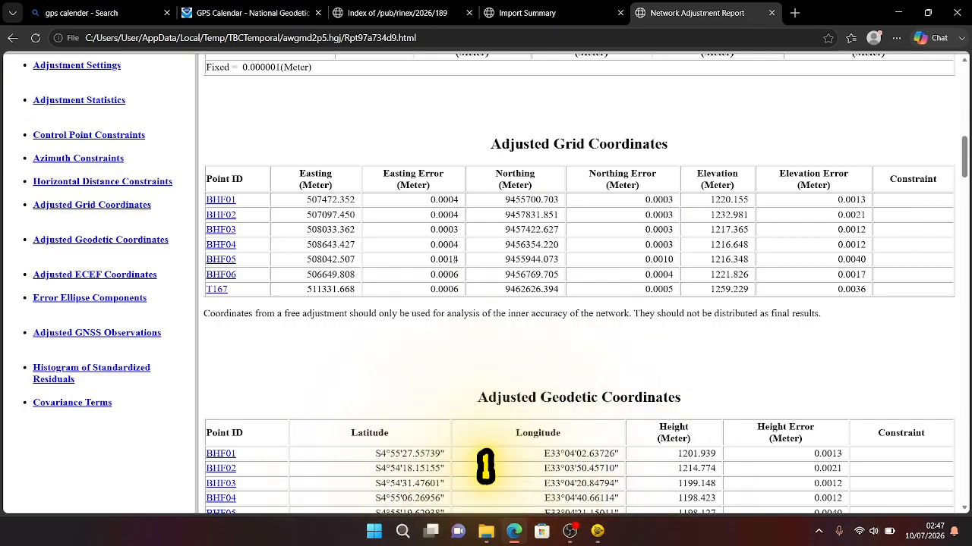
{"action": "left_click_drag", "start_coordinate": [454, 259], "coordinate": [448, 261]}
{"action": "left_click", "coordinate": [468, 279]}
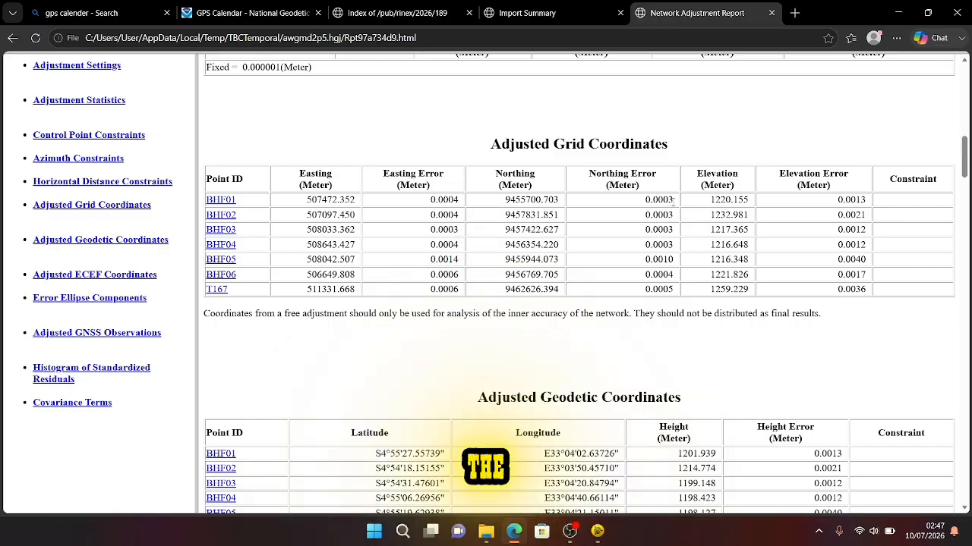
{"action": "left_click_drag", "start_coordinate": [665, 259], "coordinate": [659, 260]}
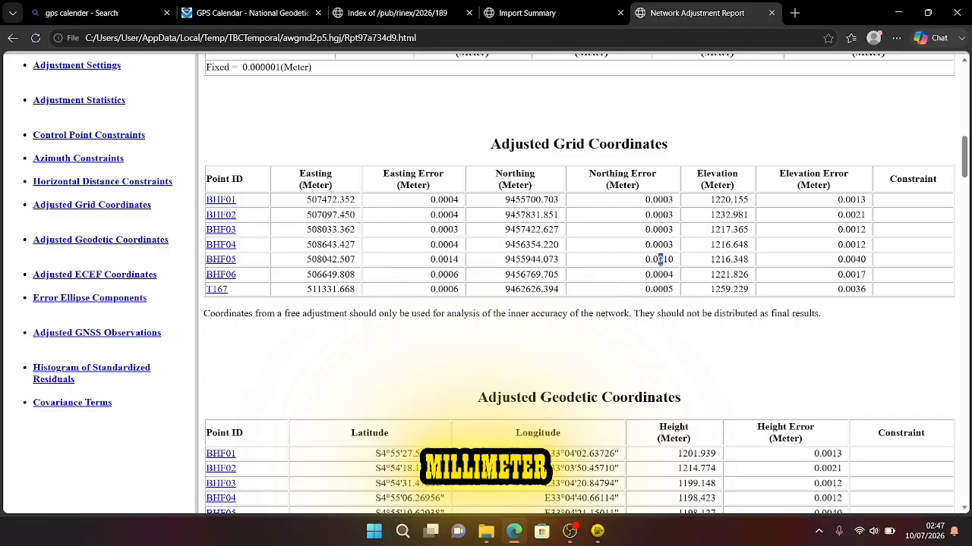
{"action": "left_click", "coordinate": [806, 264]}
{"action": "left_click_drag", "start_coordinate": [862, 260], "coordinate": [855, 260]}
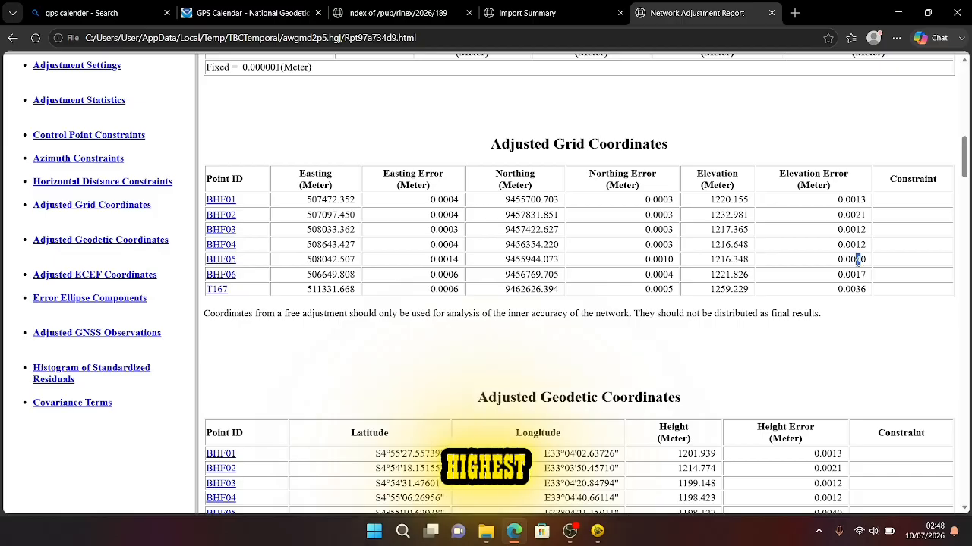
{"action": "triple_click", "coordinate": [858, 290]}
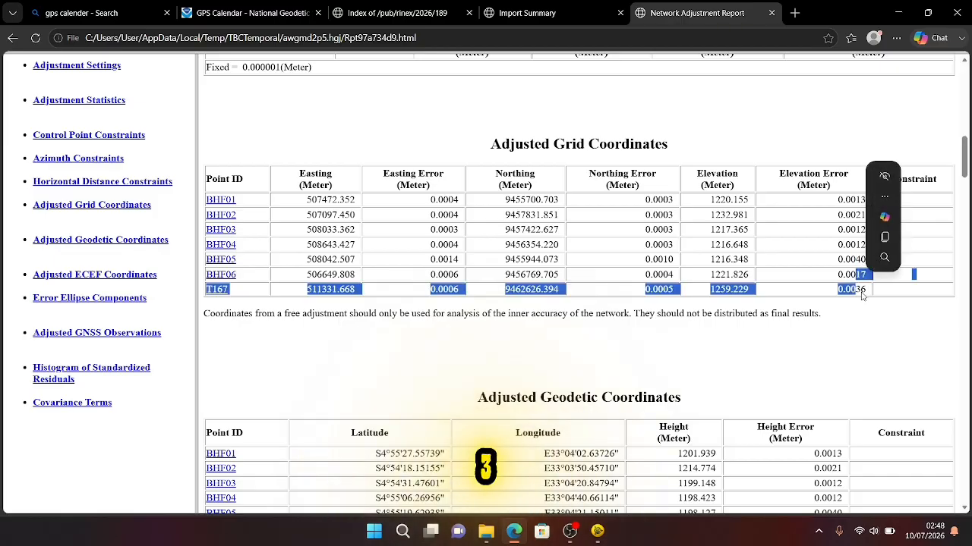
{"action": "left_click", "coordinate": [862, 292]}
{"action": "scroll", "coordinate": [475, 350], "scroll_direction": "down", "scroll_amount": 3}
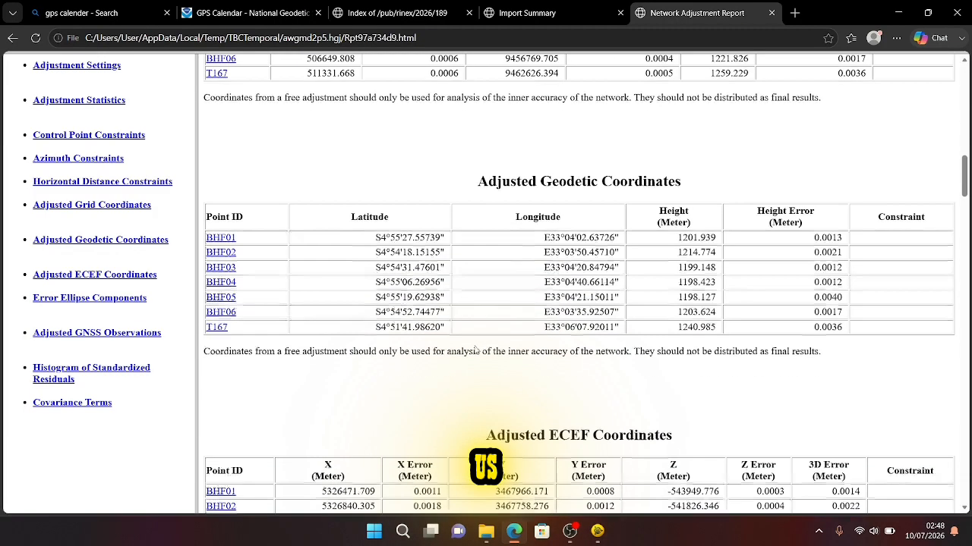
Step: Print the entire Network Adjustment Report with Microsoft Print to PDF after checking its preview
{"action": "left_click_drag", "start_coordinate": [455, 237], "coordinate": [444, 372]}
{"action": "key", "text": "ctrl+a"}
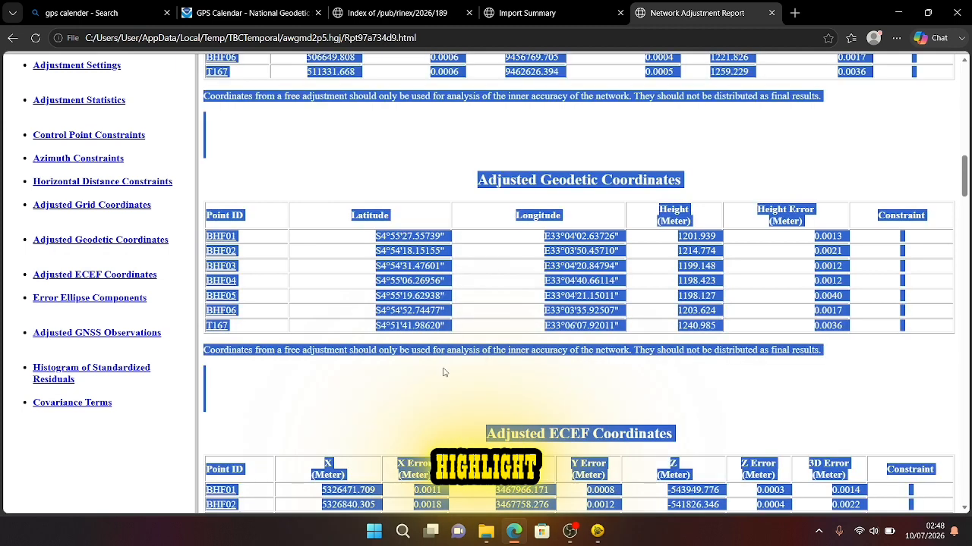
{"action": "key", "text": "ctrl+p"}
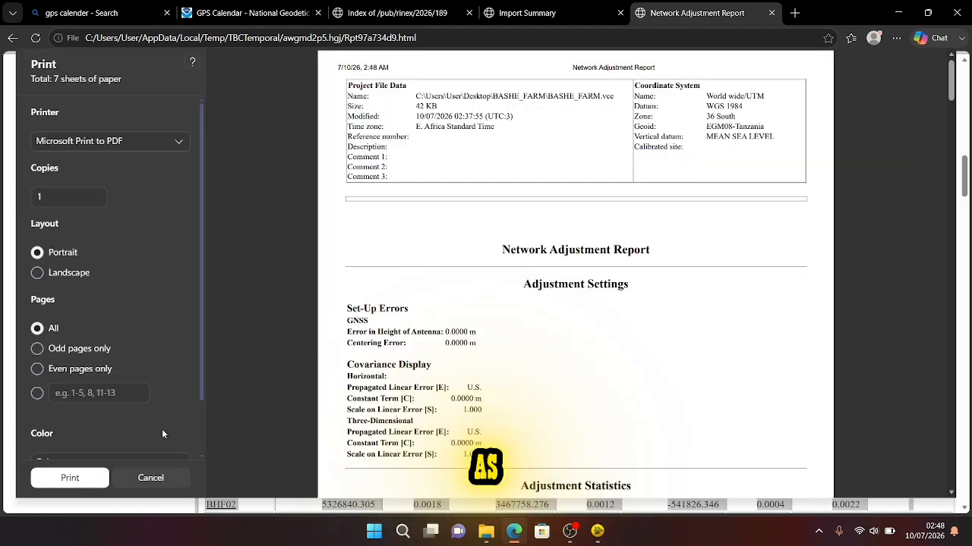
{"action": "scroll", "coordinate": [520, 310], "scroll_direction": "down", "scroll_amount": 20}
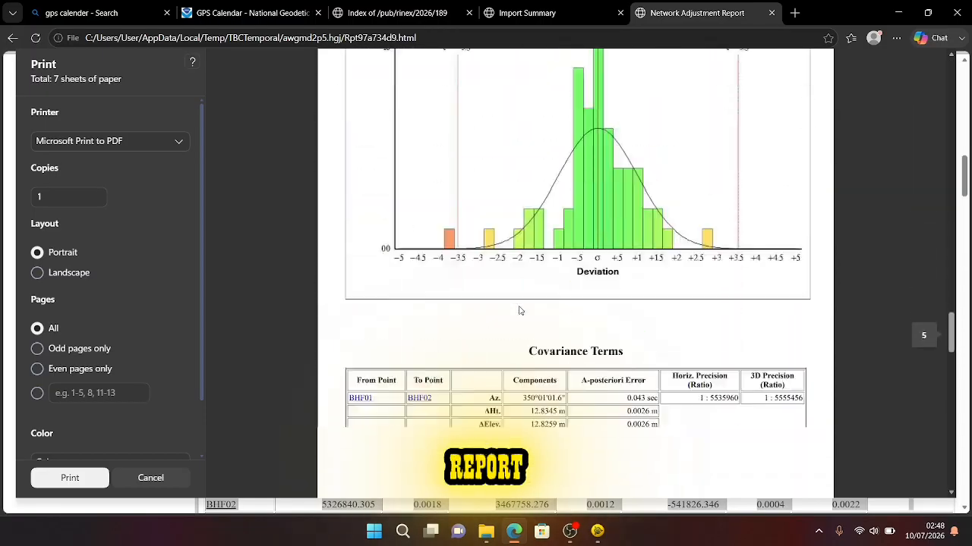
{"action": "scroll", "coordinate": [520, 311], "scroll_direction": "down", "scroll_amount": 5}
{"action": "left_click", "coordinate": [94, 479]}
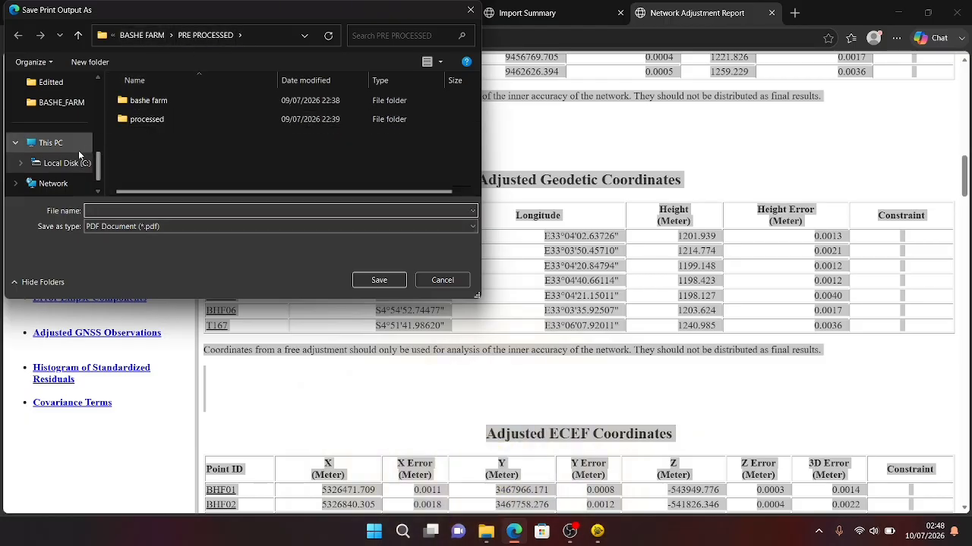
Step: Save the PDF as Free net adj Processing Report.pdf in the BASHE_FARM folder on the desktop
{"action": "scroll", "coordinate": [78, 150], "scroll_direction": "up", "scroll_amount": 3}
{"action": "left_click", "coordinate": [57, 177]}
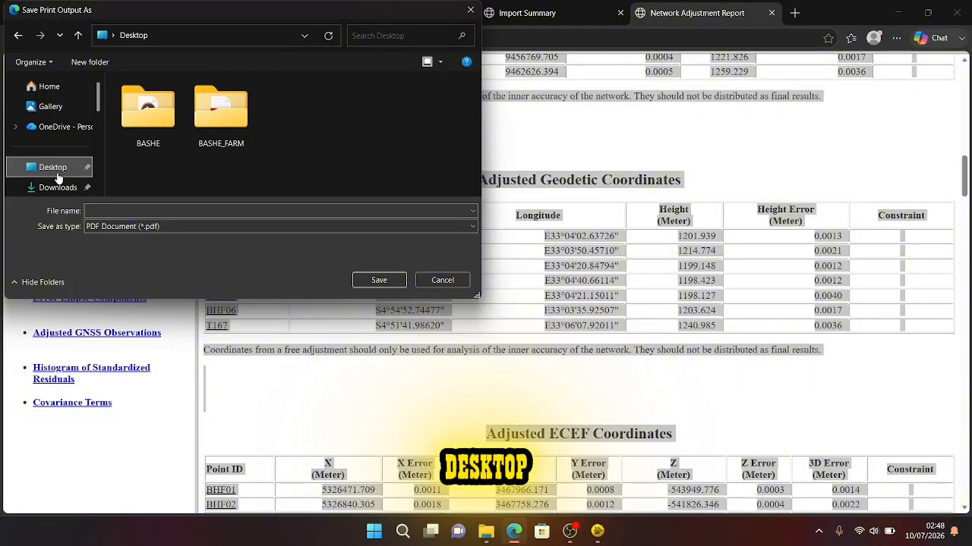
{"action": "double_click", "coordinate": [222, 116]}
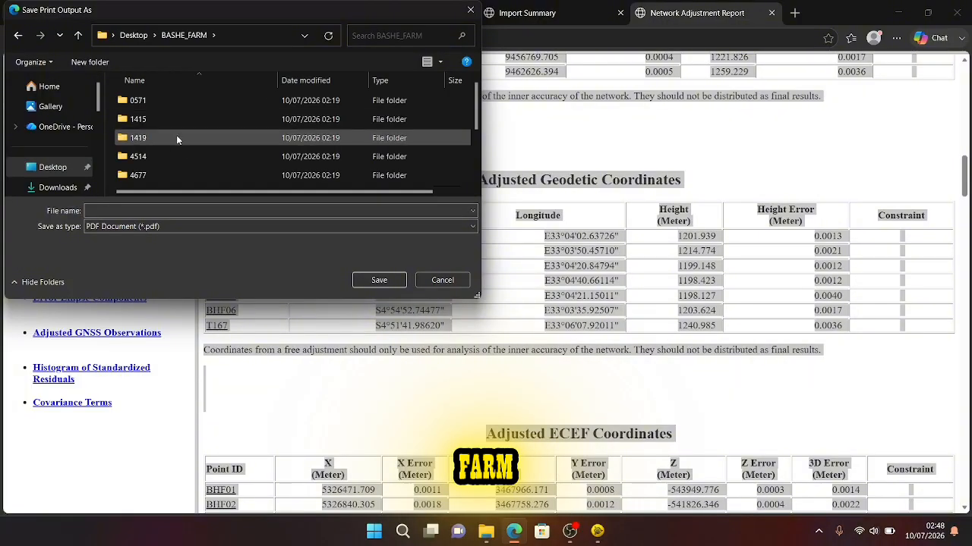
{"action": "scroll", "coordinate": [176, 139], "scroll_direction": "down", "scroll_amount": 2}
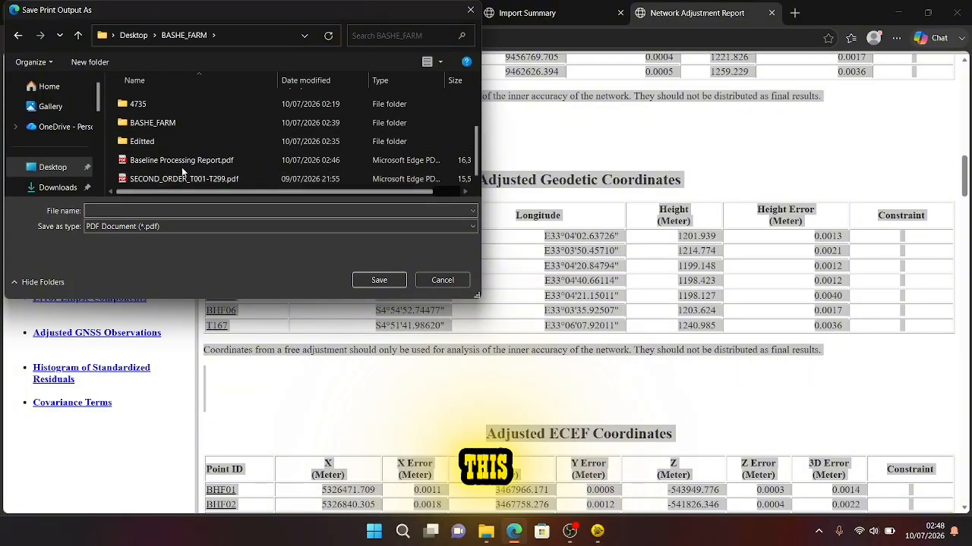
{"action": "left_click", "coordinate": [197, 163]}
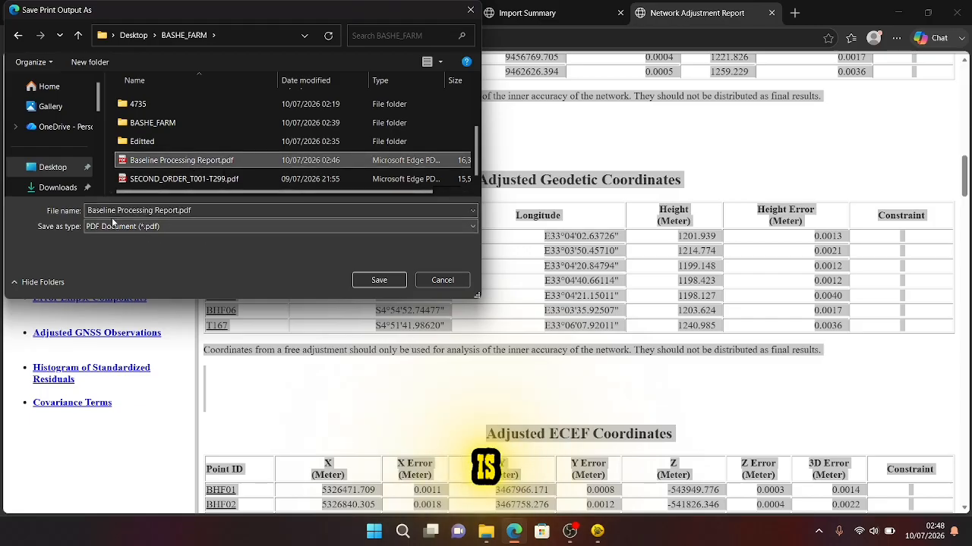
{"action": "left_click", "coordinate": [86, 213]}
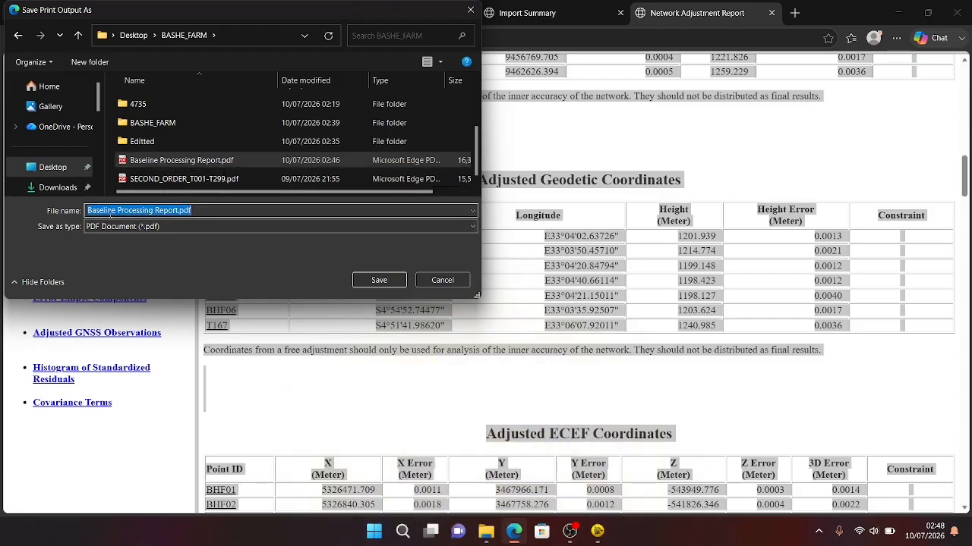
{"action": "left_click", "coordinate": [112, 213]}
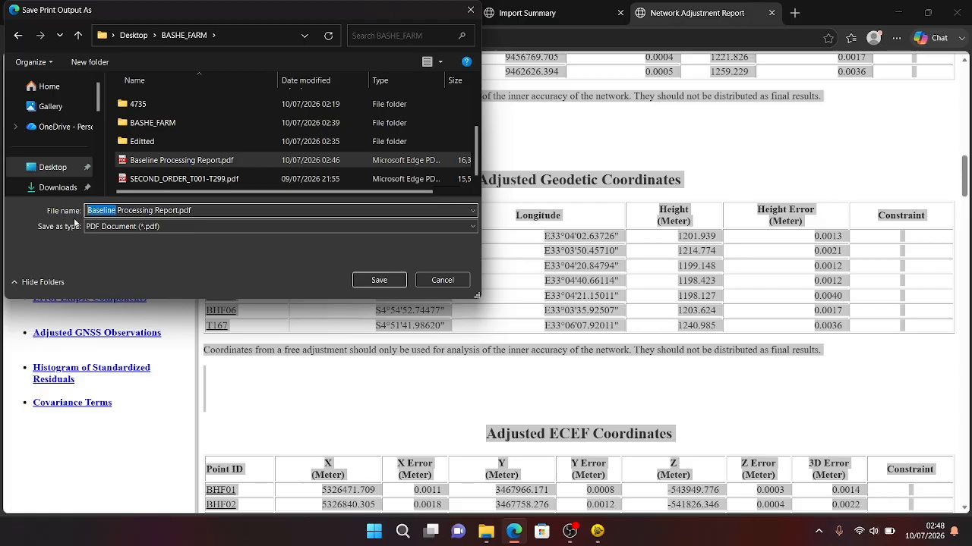
{"action": "type", "text": "FR"}
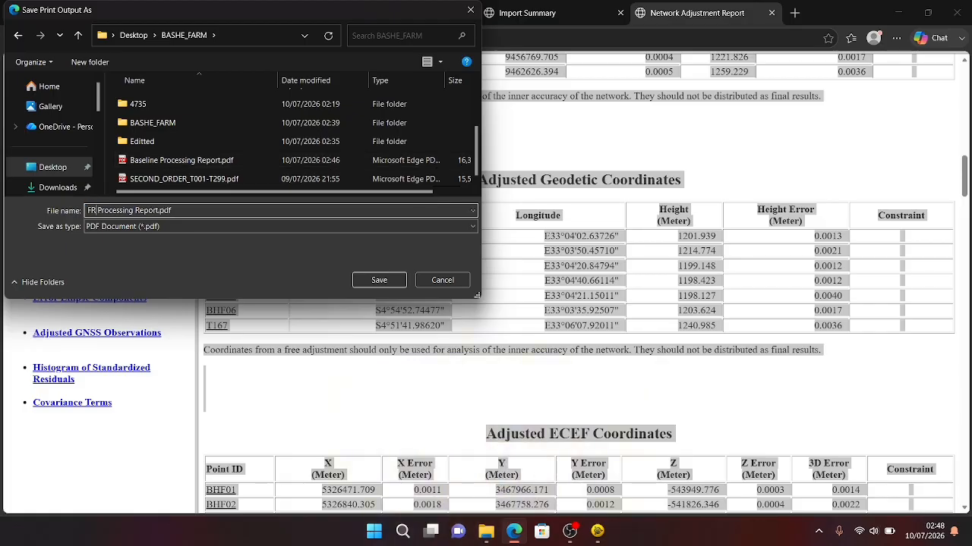
{"action": "type", "text": "ee net"}
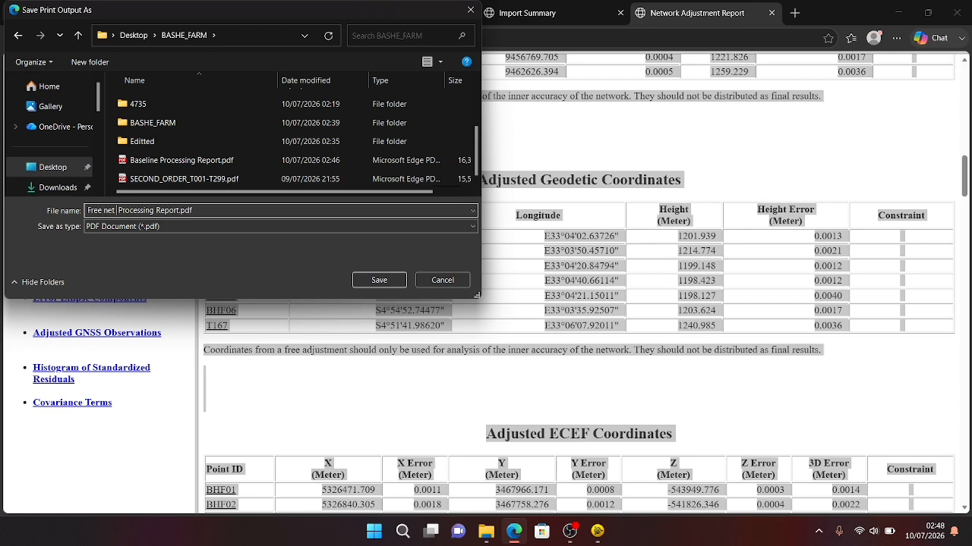
{"action": "type", "text": " adj"}
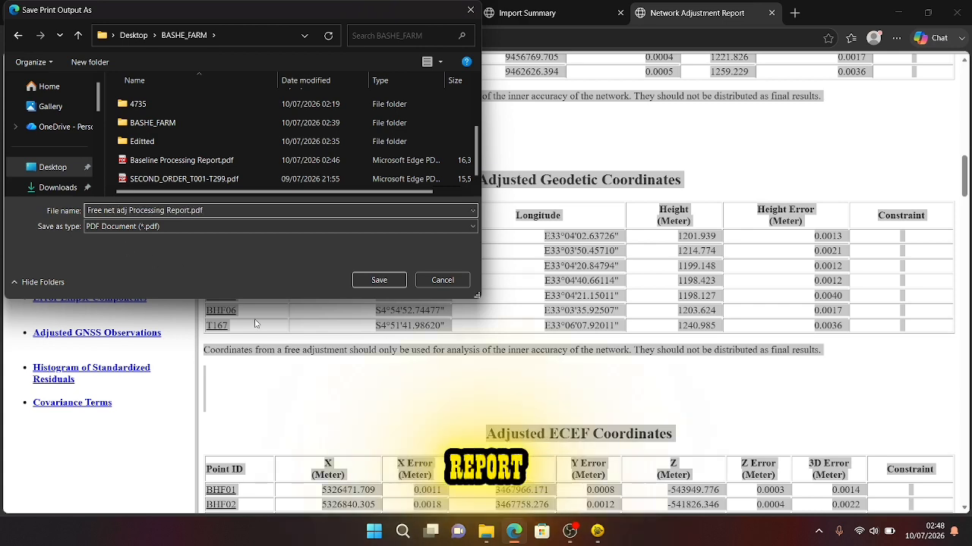
{"action": "left_click", "coordinate": [372, 280]}
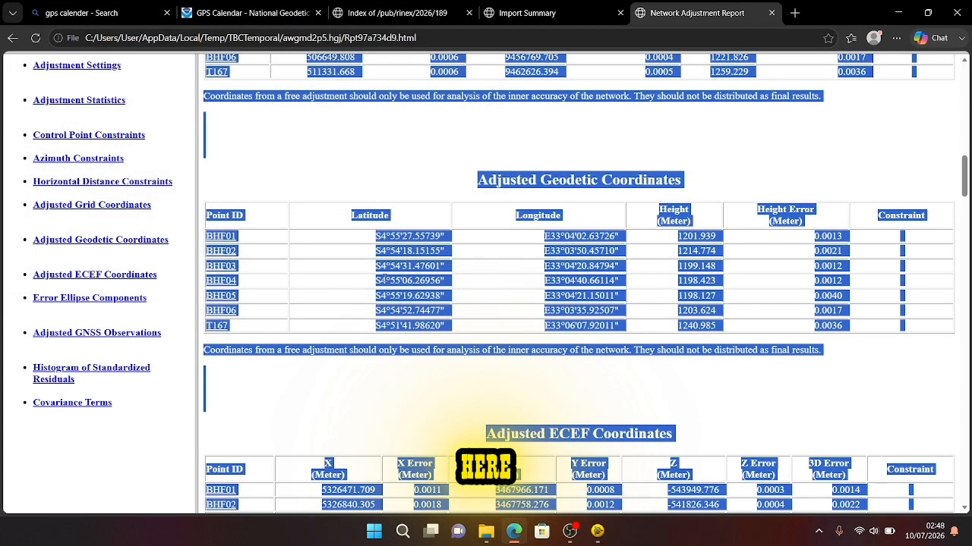
Step: Return to Trimble Business Center, accept the network adjustment and select point T167 among the project's points
{"action": "left_click", "coordinate": [895, 15]}
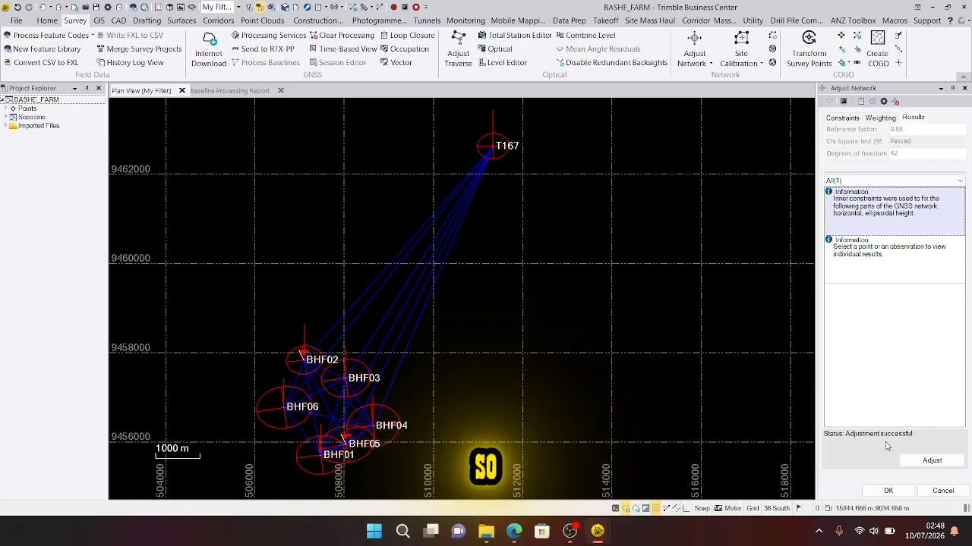
{"action": "left_click", "coordinate": [888, 491]}
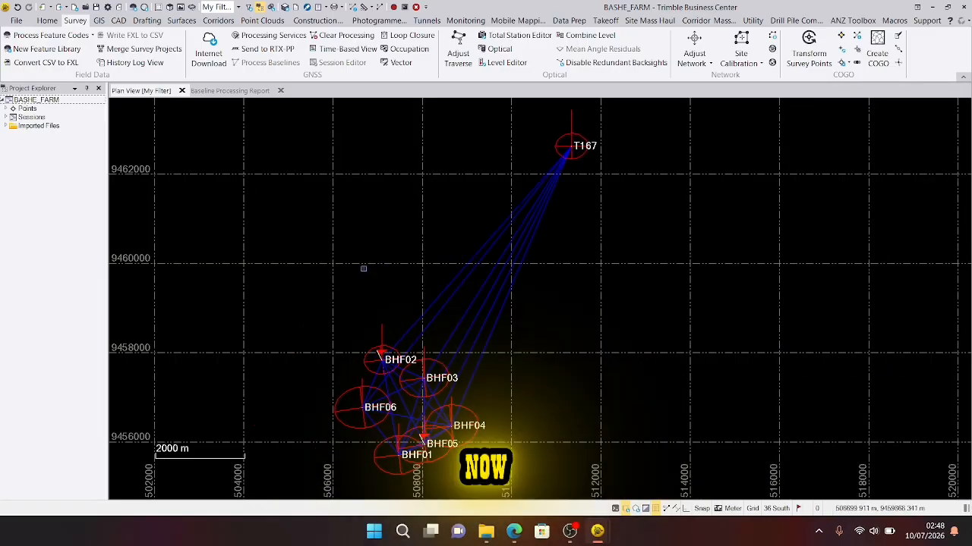
{"action": "left_click", "coordinate": [9, 109]}
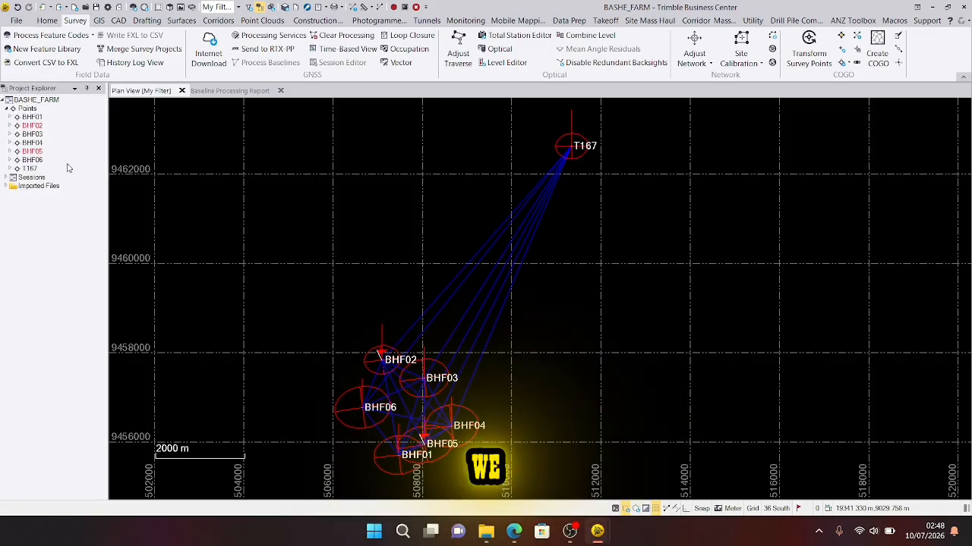
{"action": "left_click", "coordinate": [34, 170]}
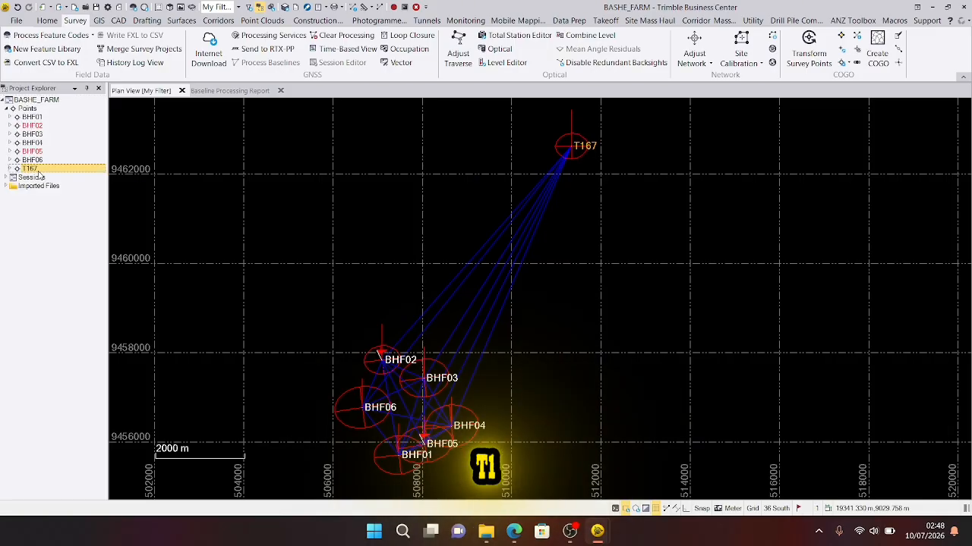
Step: Open SECOND_ORDER_T001-T299.pdf from the desktop BASHE_FARM folder and locate the TAREF11 coordinate table for T167, Isikizya
{"action": "mouse_move", "coordinate": [484, 531]}
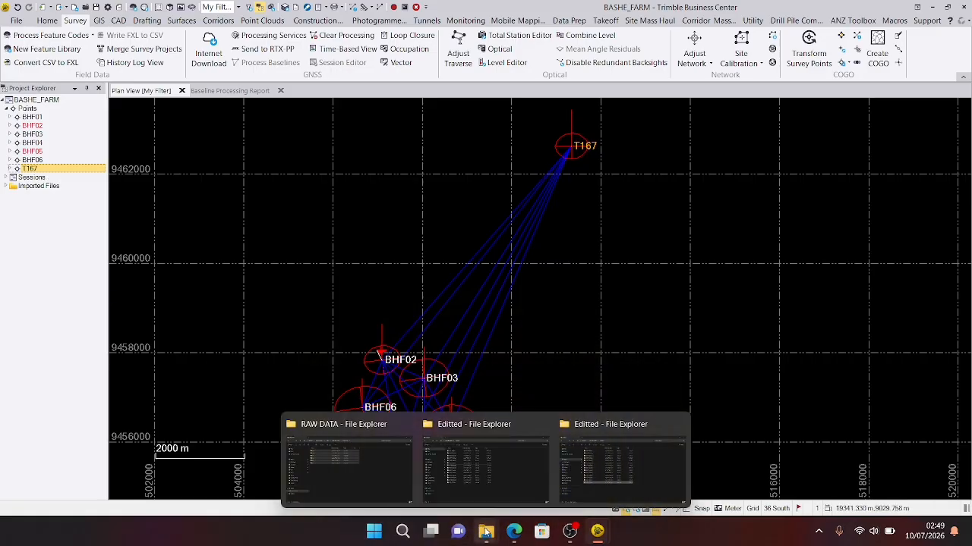
{"action": "left_click", "coordinate": [486, 455]}
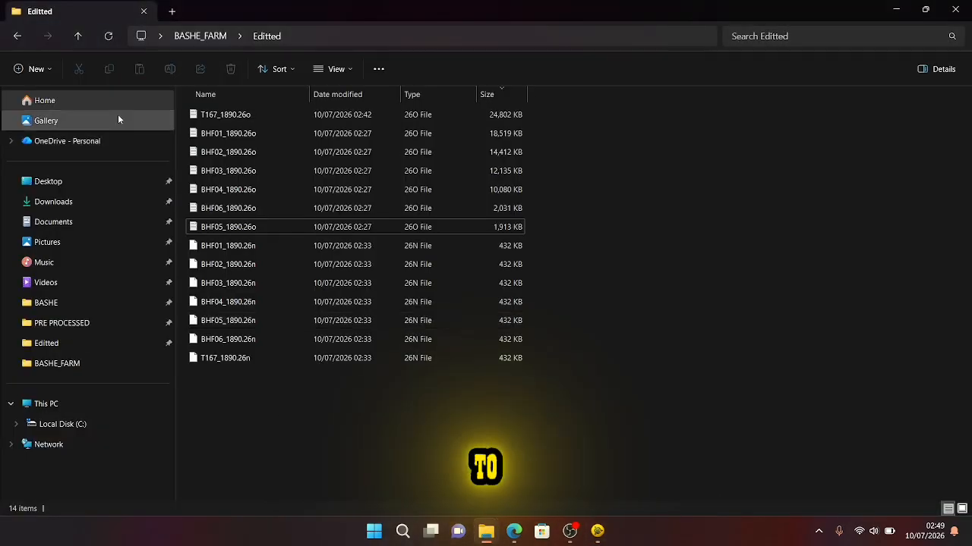
{"action": "left_click", "coordinate": [90, 185]}
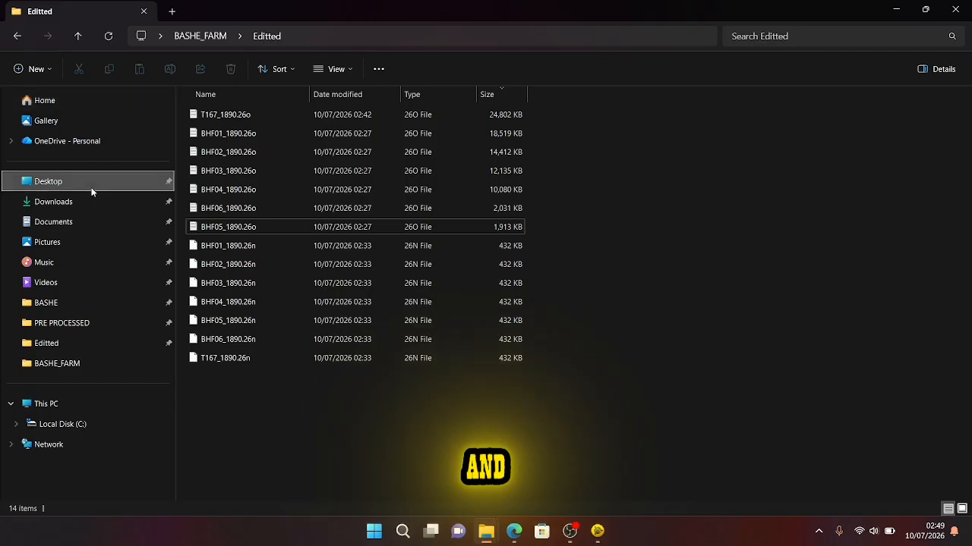
{"action": "double_click", "coordinate": [296, 145]}
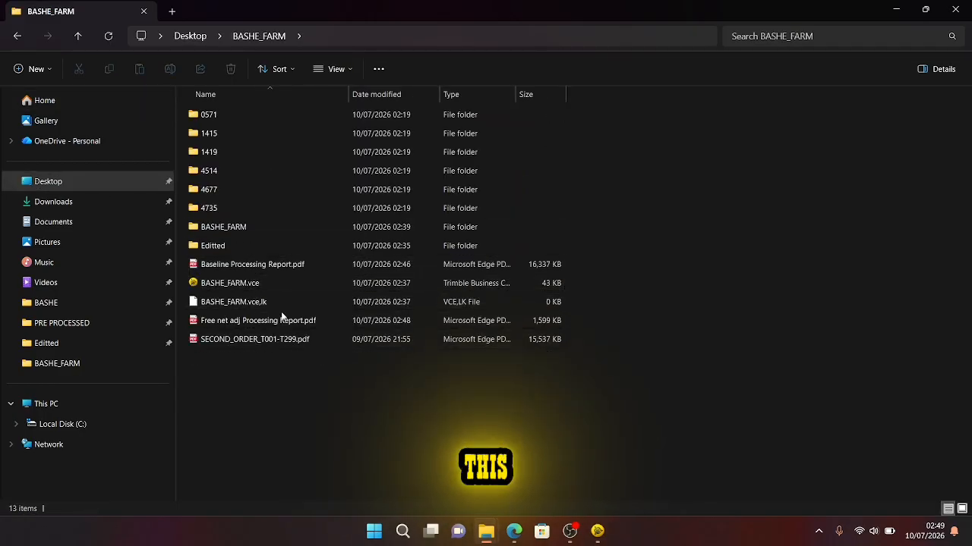
{"action": "double_click", "coordinate": [254, 341]}
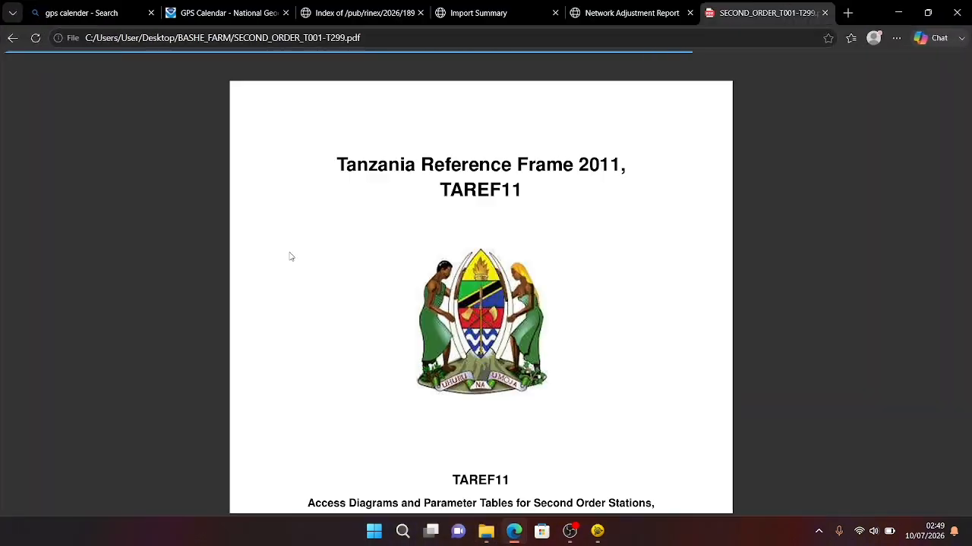
{"action": "scroll", "coordinate": [313, 236], "scroll_direction": "up", "scroll_amount": 10}
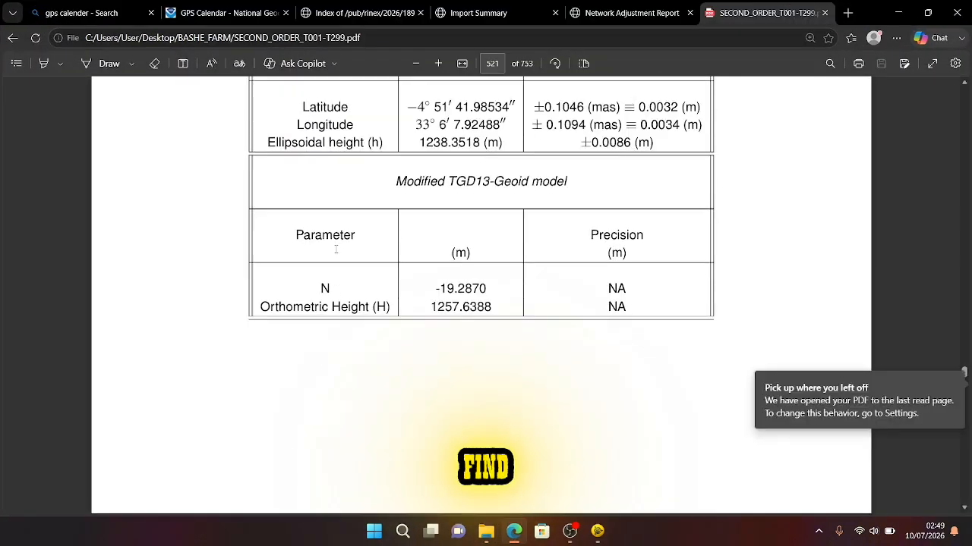
{"action": "scroll", "coordinate": [337, 249], "scroll_direction": "up", "scroll_amount": 1}
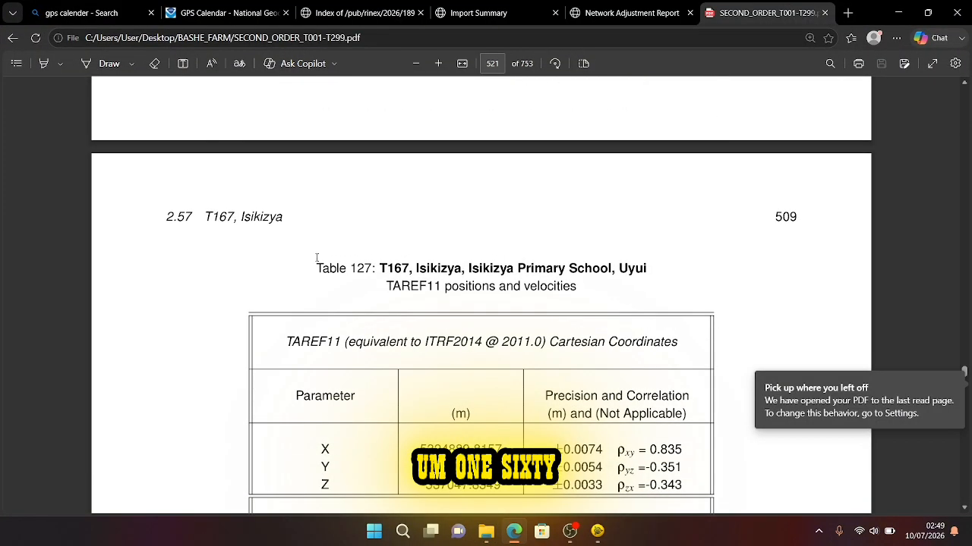
Step: Copy T167's orthometric height, 1257.6388, from the Modified TGD13-Geoid model table in the PDF
{"action": "double_click", "coordinate": [230, 217]}
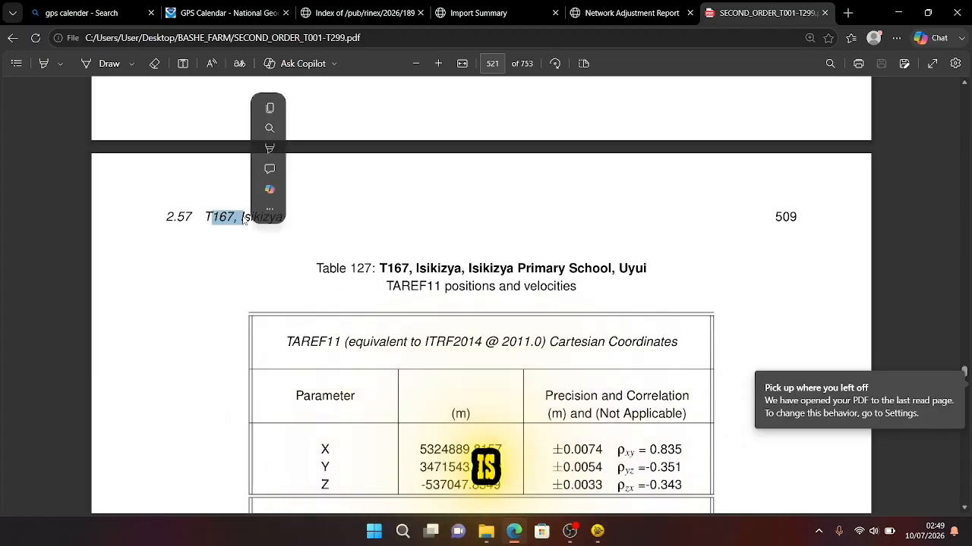
{"action": "scroll", "coordinate": [306, 287], "scroll_direction": "down", "scroll_amount": 10}
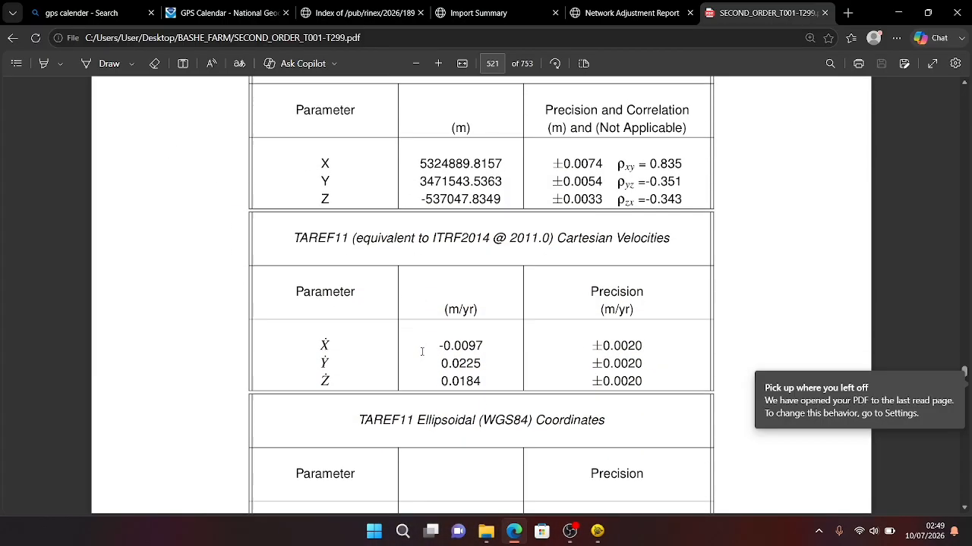
{"action": "scroll", "coordinate": [422, 351], "scroll_direction": "down", "scroll_amount": 2}
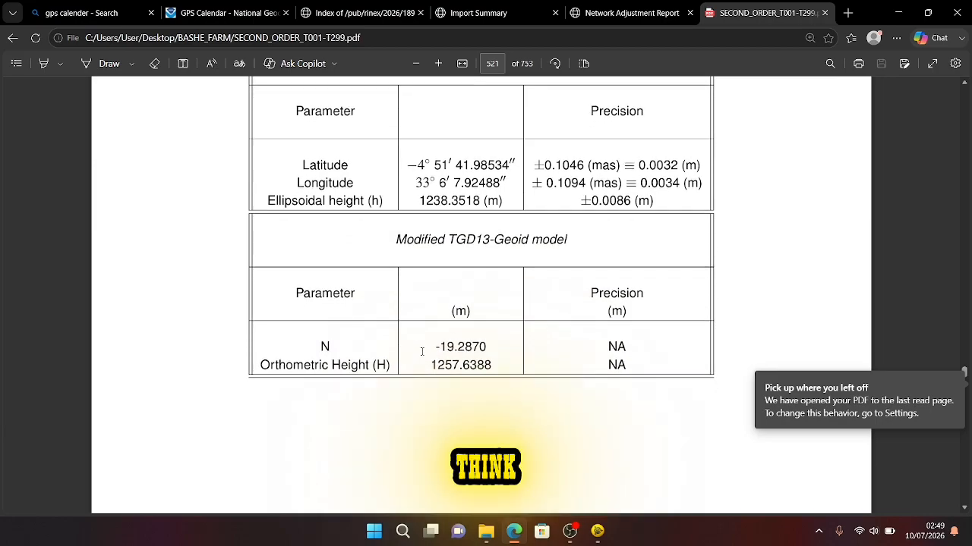
{"action": "scroll", "coordinate": [422, 349], "scroll_direction": "up", "scroll_amount": 2}
{"action": "scroll", "coordinate": [422, 343], "scroll_direction": "down", "scroll_amount": 1}
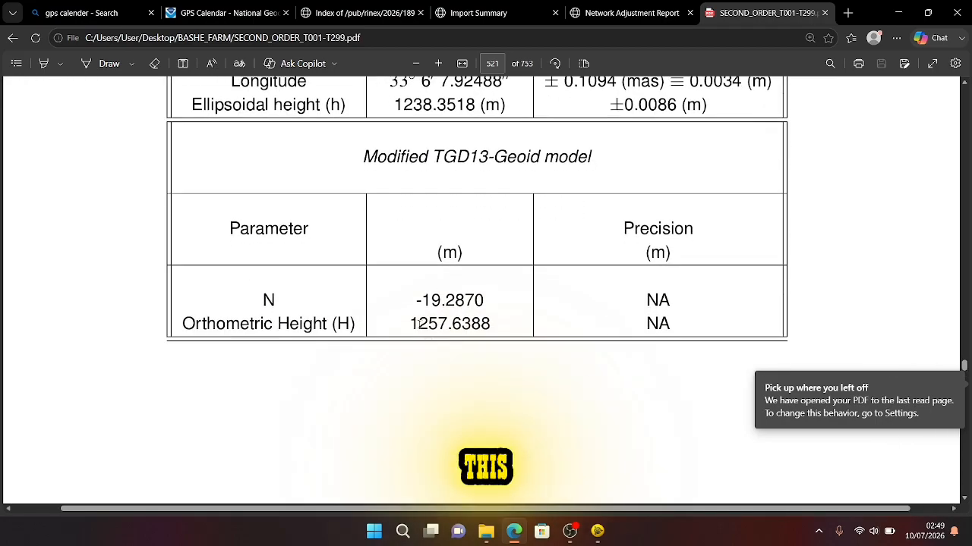
{"action": "left_click_drag", "start_coordinate": [411, 324], "coordinate": [477, 324]}
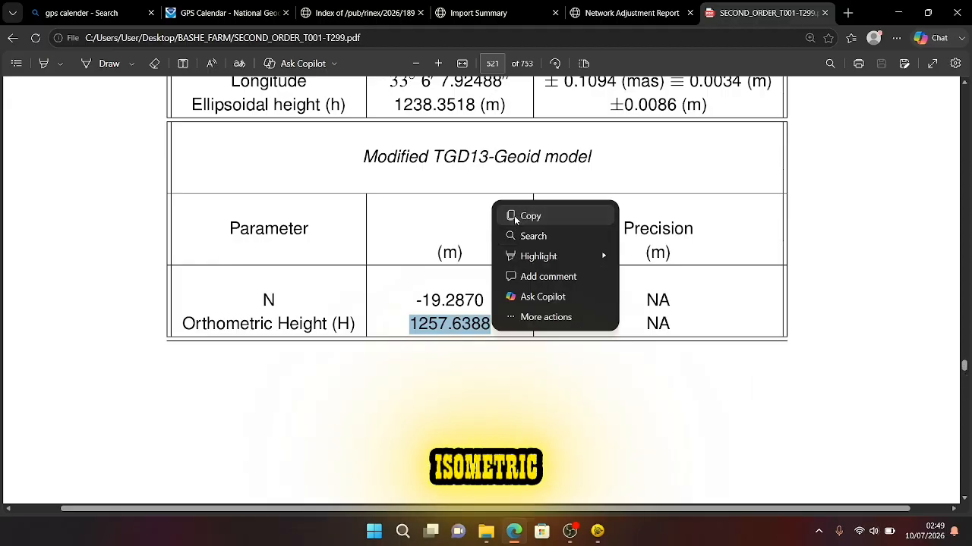
{"action": "left_click", "coordinate": [515, 218]}
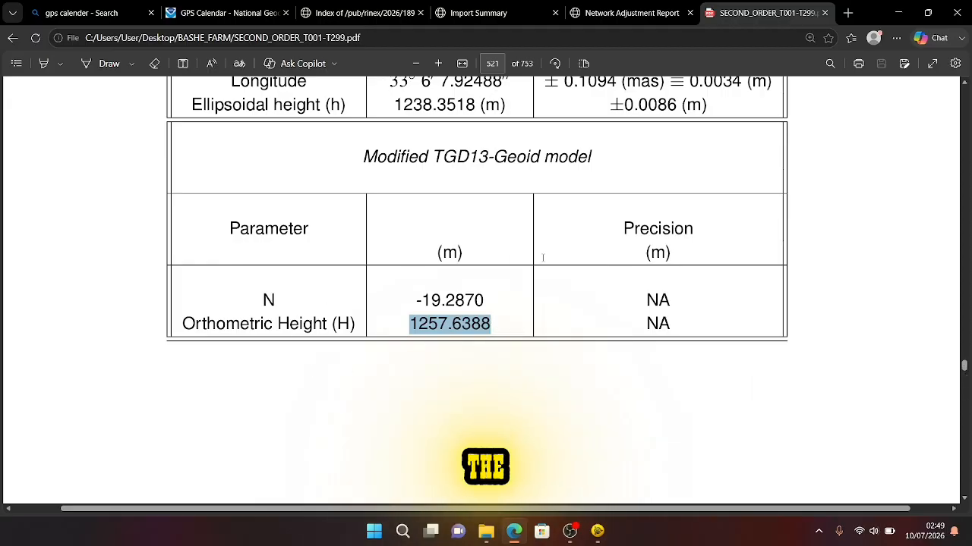
Step: Return to Trimble Business Center and start adding a grid coordinate to point T167 with elevation 1257.6388
{"action": "left_click", "coordinate": [898, 13]}
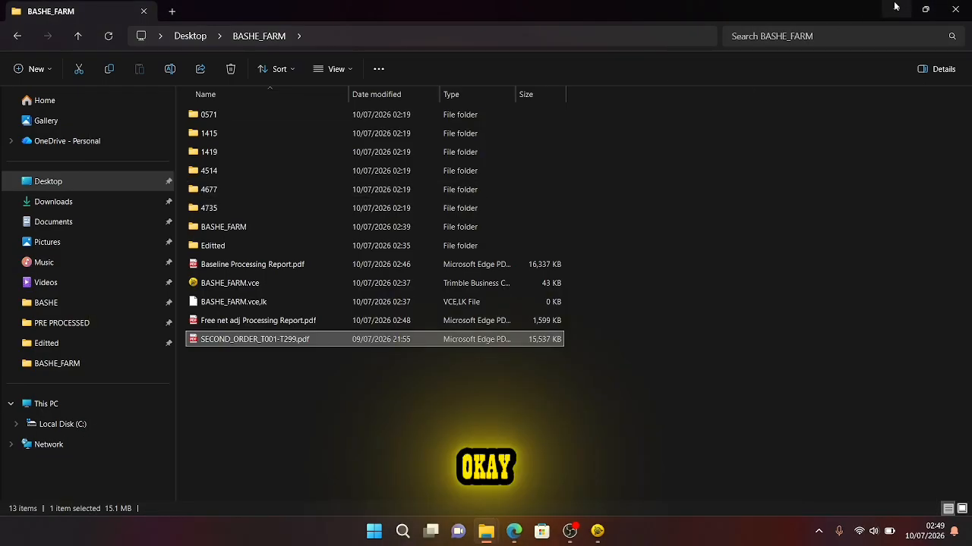
{"action": "left_click", "coordinate": [896, 9]}
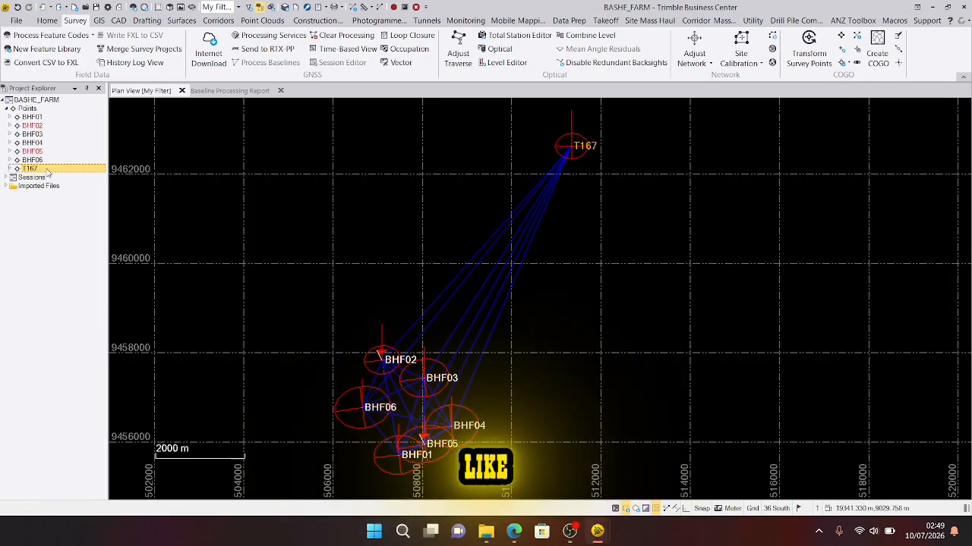
{"action": "right_click", "coordinate": [48, 170]}
{"action": "left_click", "coordinate": [86, 207]}
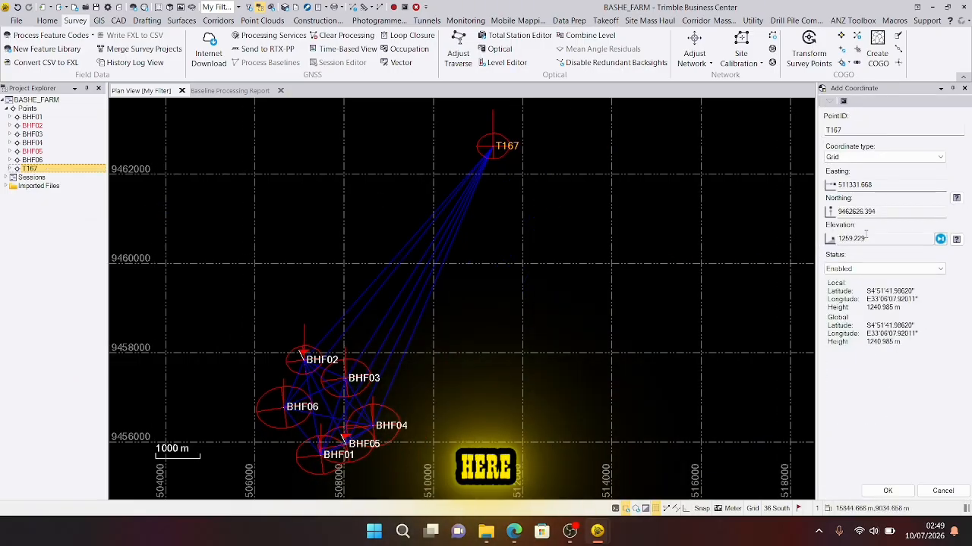
{"action": "double_click", "coordinate": [867, 238]}
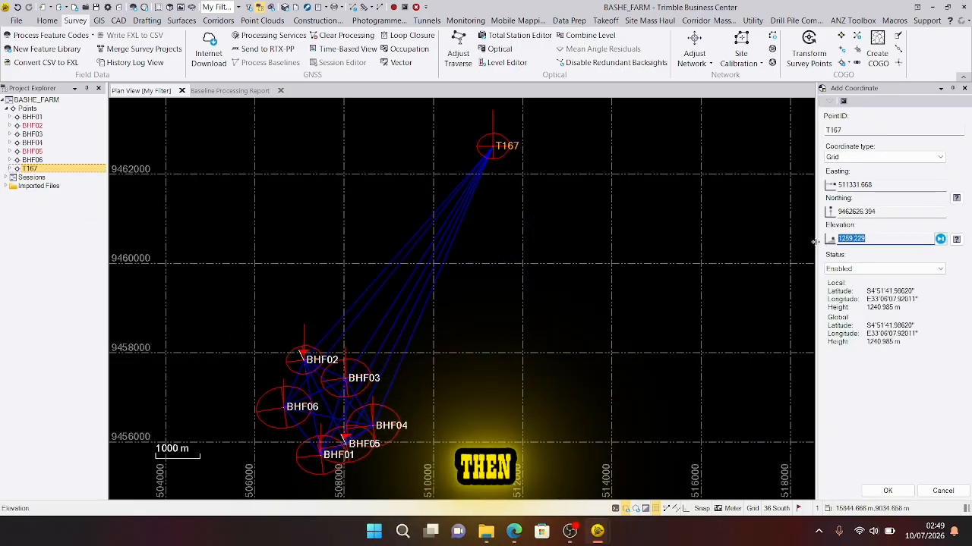
{"action": "type", "text": "1257.6388"}
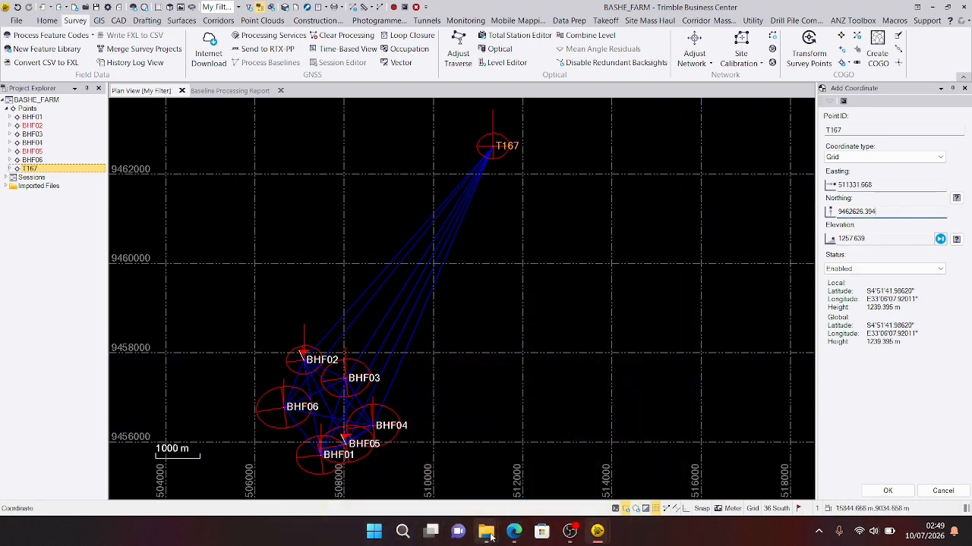
Step: Copy T167's UTM Zone 36S northing from the PDF and set the new coordinate's northing to 9462626.4246
{"action": "mouse_move", "coordinate": [516, 534]}
{"action": "left_click", "coordinate": [536, 472]}
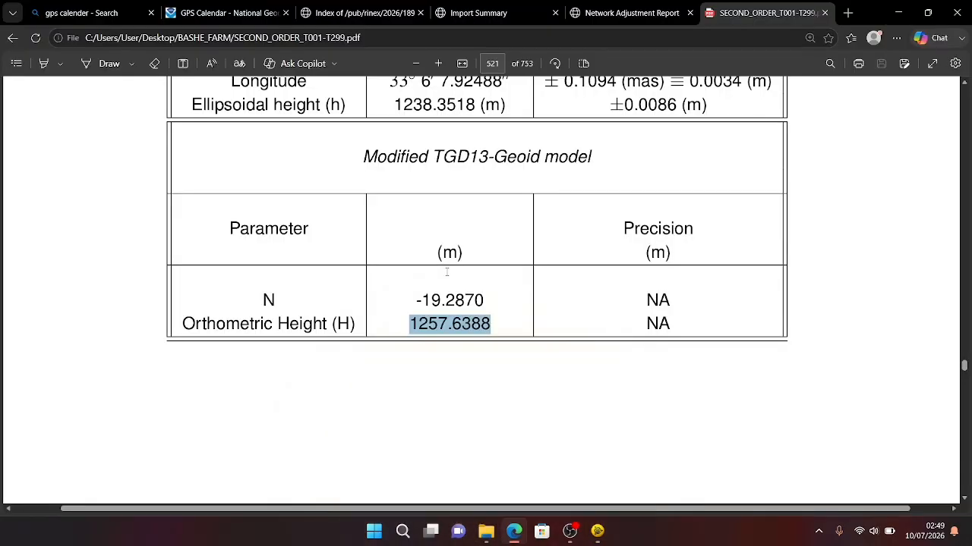
{"action": "scroll", "coordinate": [447, 272], "scroll_direction": "down", "scroll_amount": 10}
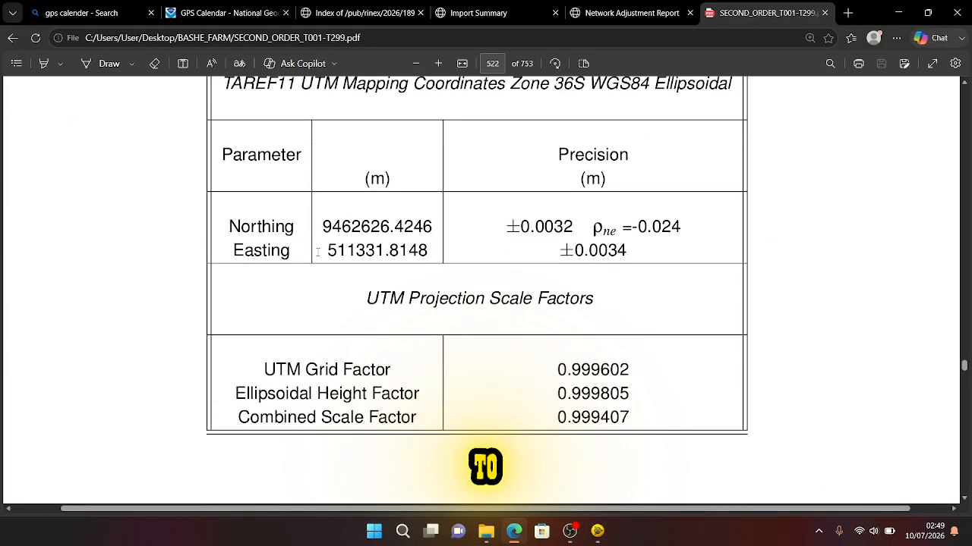
{"action": "left_click_drag", "start_coordinate": [321, 226], "coordinate": [380, 227]}
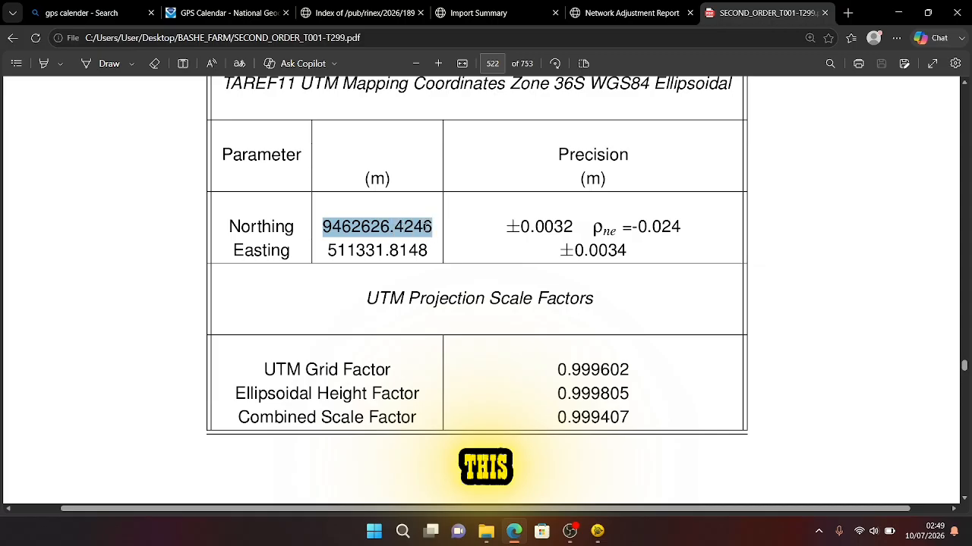
{"action": "left_click", "coordinate": [465, 126]}
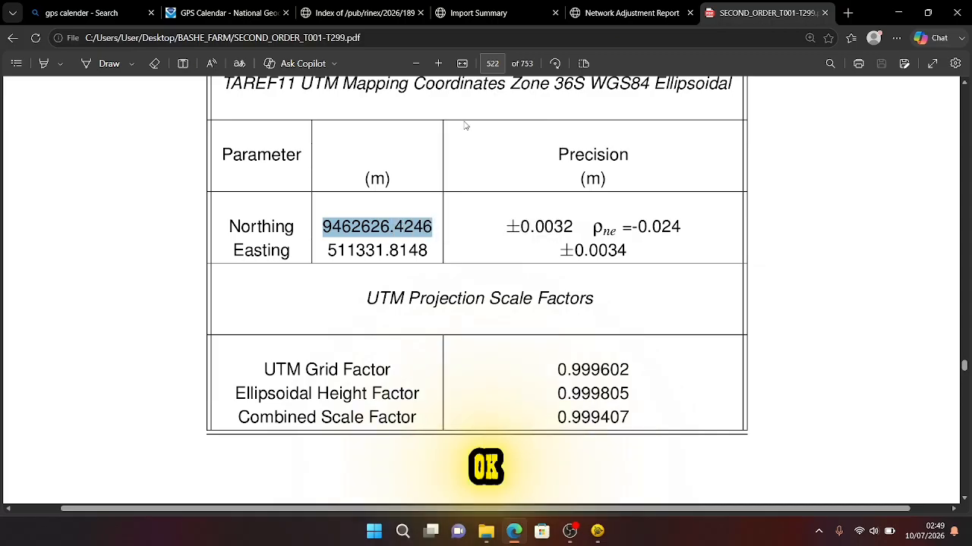
{"action": "left_click", "coordinate": [898, 8]}
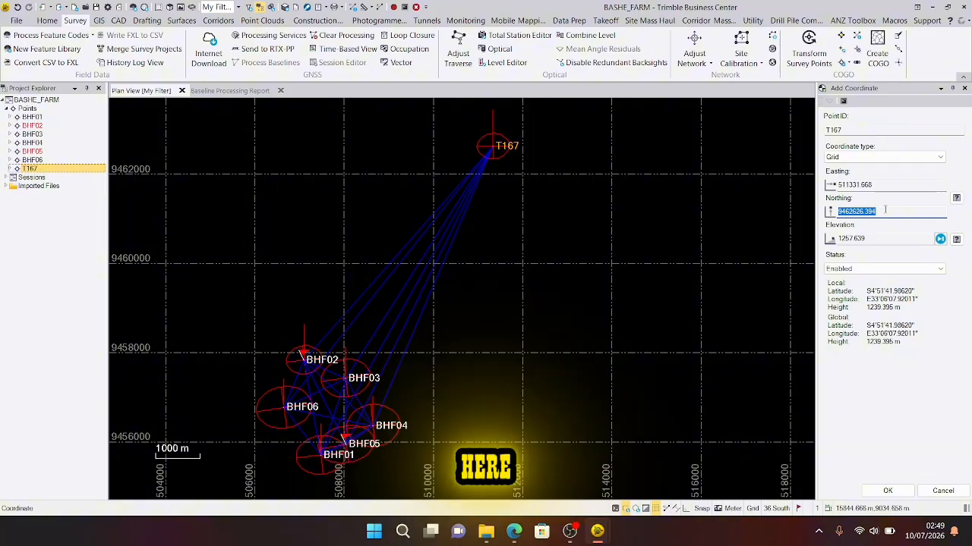
{"action": "type", "text": "9462626.4246"}
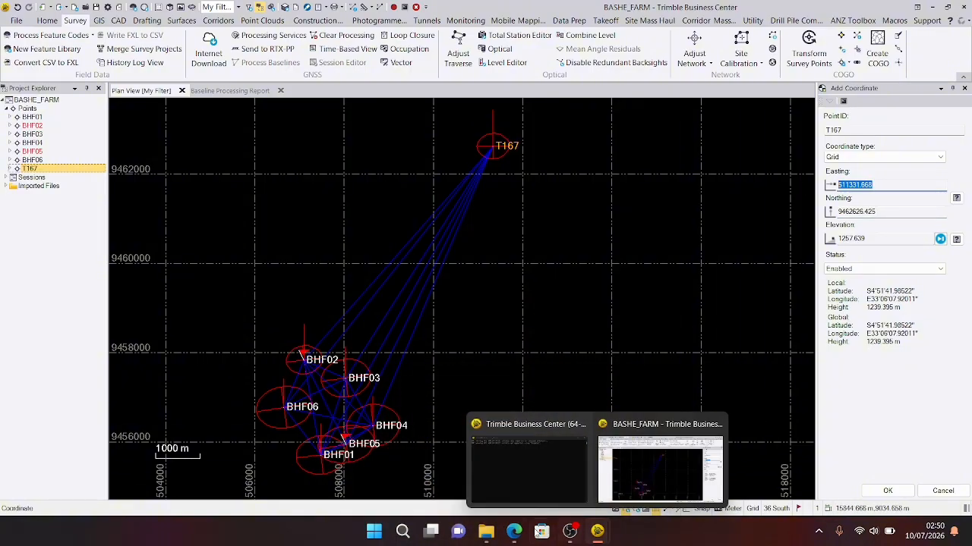
Step: Copy T167's UTM Zone 36S easting from the PDF and set the new coordinate's easting to 511331.8148
{"action": "left_click", "coordinate": [512, 540]}
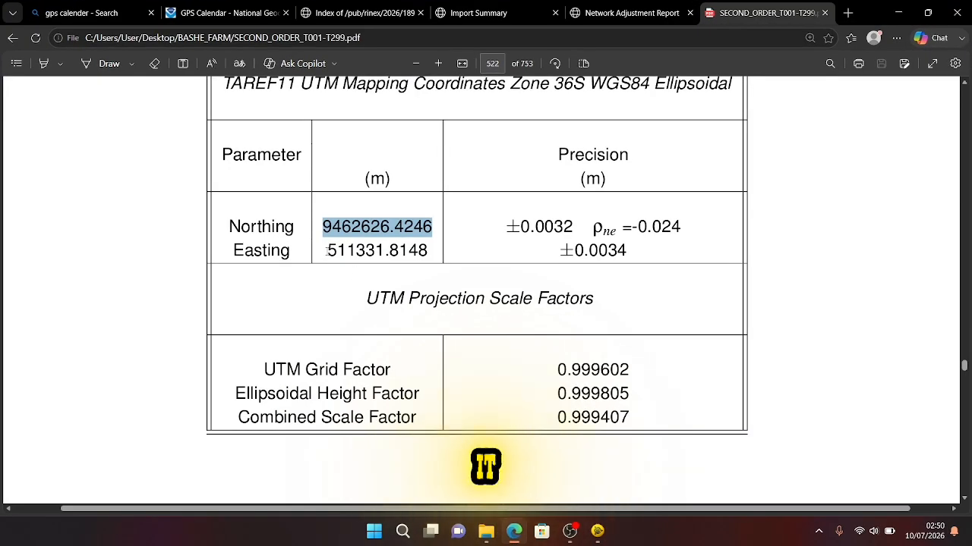
{"action": "left_click_drag", "start_coordinate": [327, 252], "coordinate": [431, 251]}
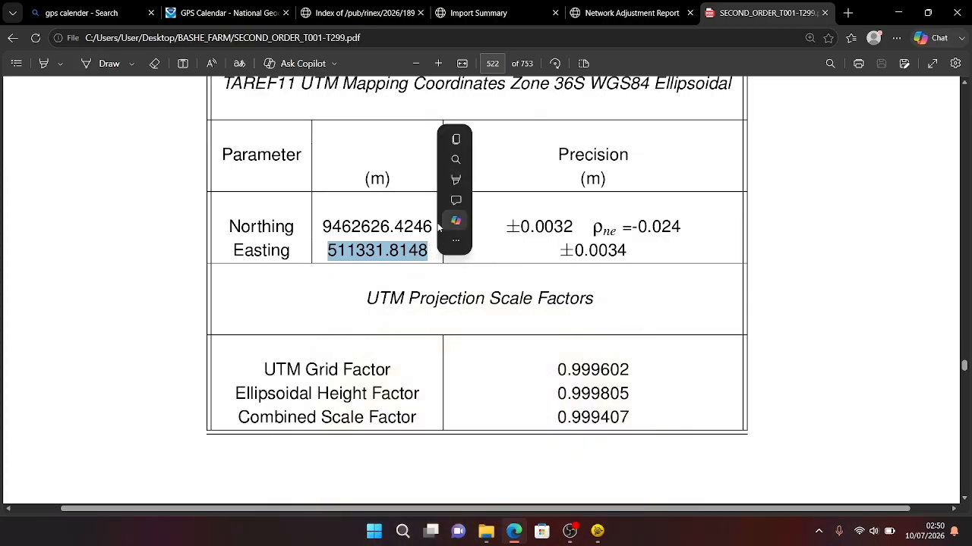
{"action": "left_click", "coordinate": [462, 145]}
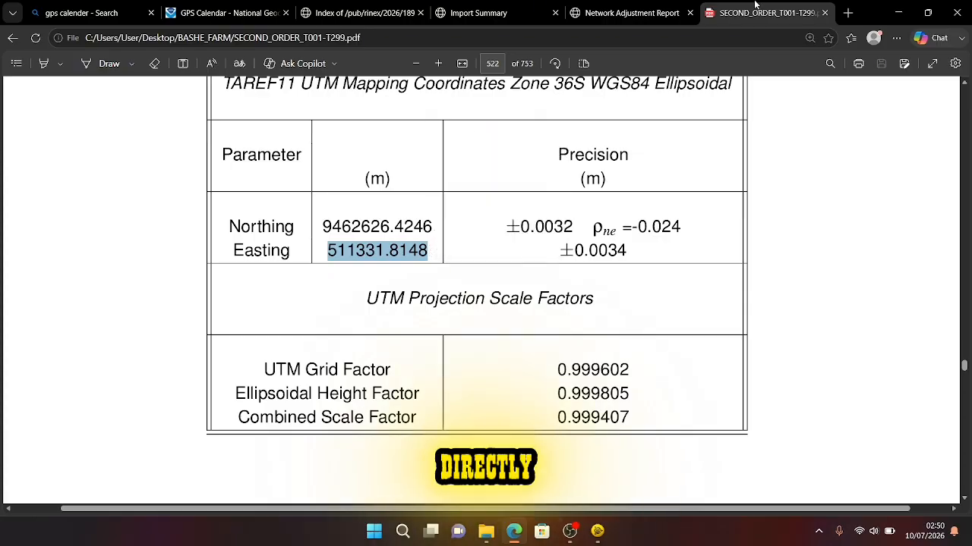
{"action": "left_click", "coordinate": [901, 7]}
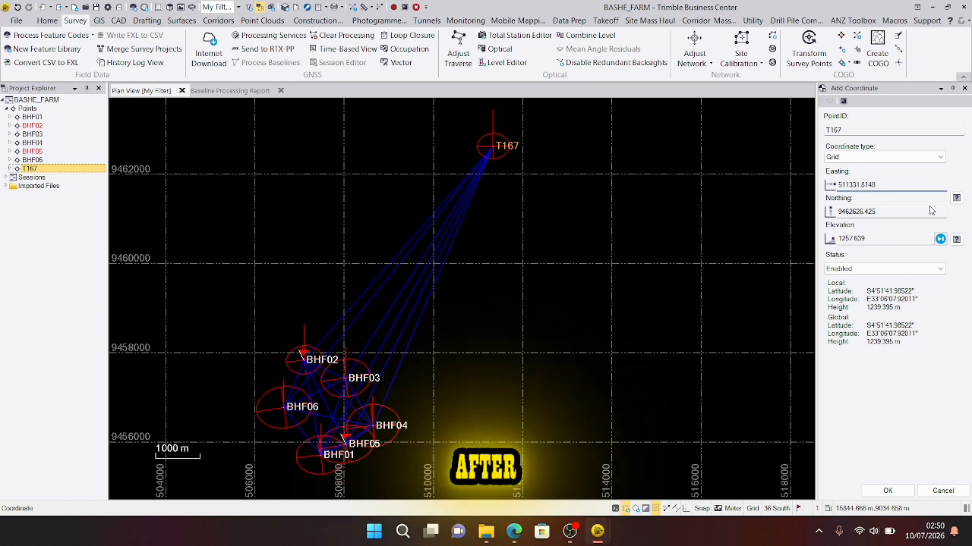
Step: Assign Control Quality to T167's horizontal position and elevation, then add the coordinate and clear the existing network adjustment
{"action": "left_click", "coordinate": [955, 199]}
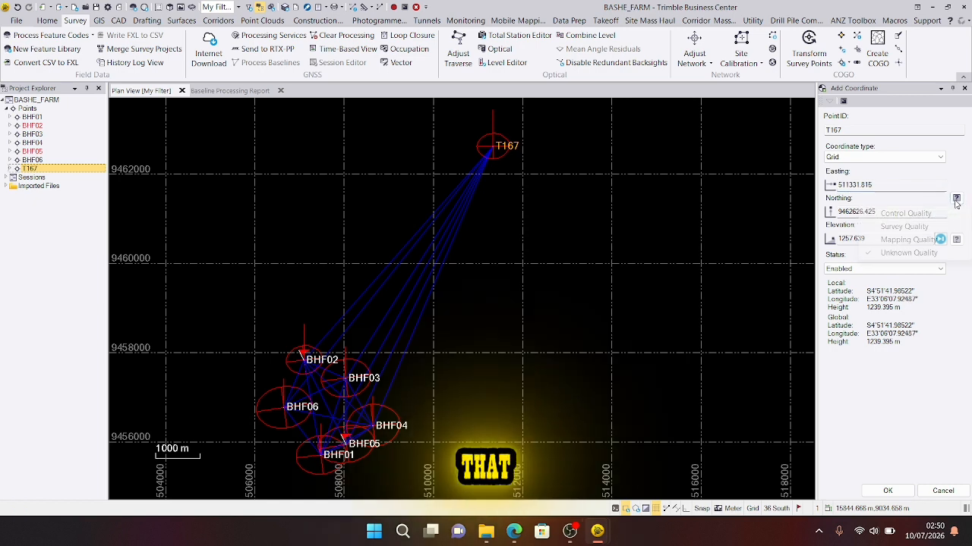
{"action": "left_click", "coordinate": [911, 215]}
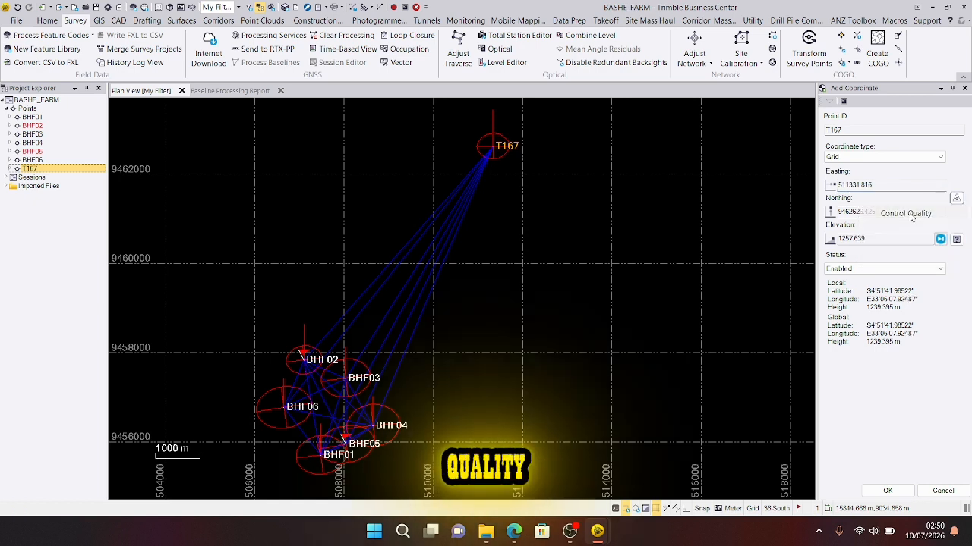
{"action": "left_click", "coordinate": [956, 239]}
{"action": "left_click", "coordinate": [916, 259]}
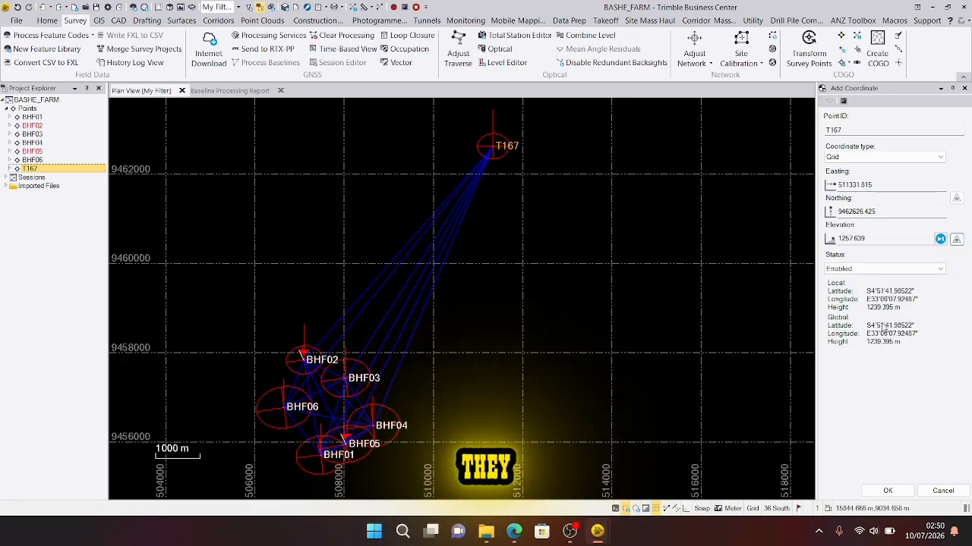
{"action": "left_click", "coordinate": [887, 492]}
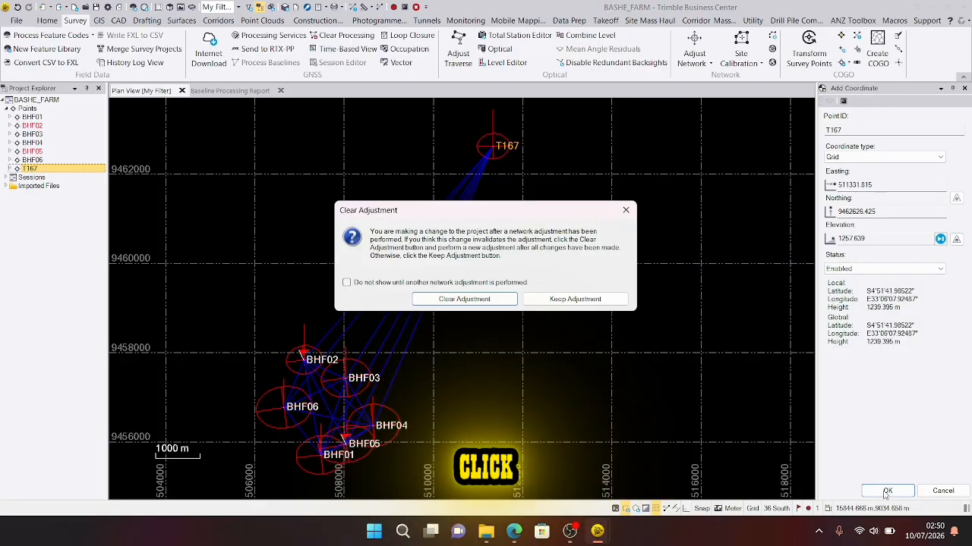
{"action": "left_click", "coordinate": [473, 301]}
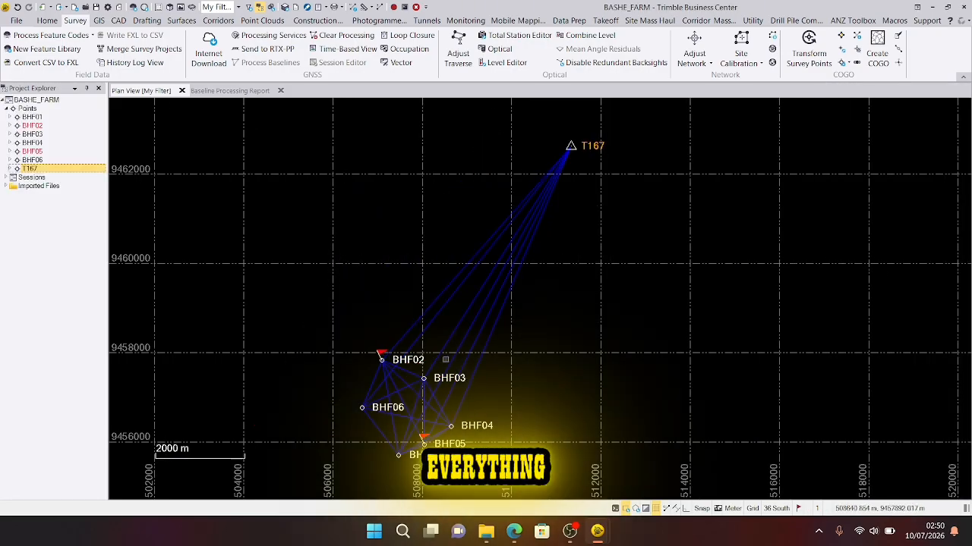
Step: Adjust the network with T167 fixed in 2D and elevation, continuing despite the unresolved computation errors, and accept the adjustment
{"action": "scroll", "coordinate": [529, 168], "scroll_direction": "up", "scroll_amount": 6}
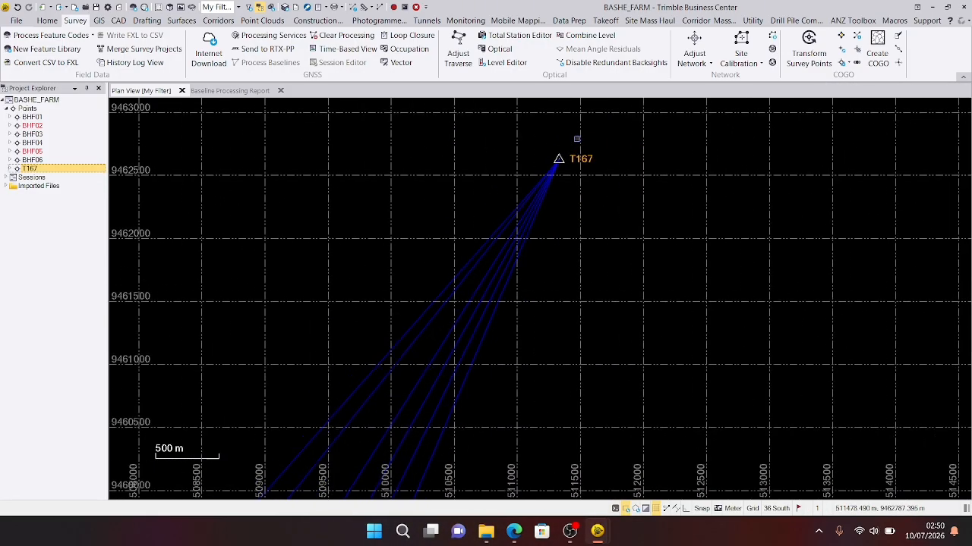
{"action": "scroll", "coordinate": [547, 174], "scroll_direction": "down", "scroll_amount": 6}
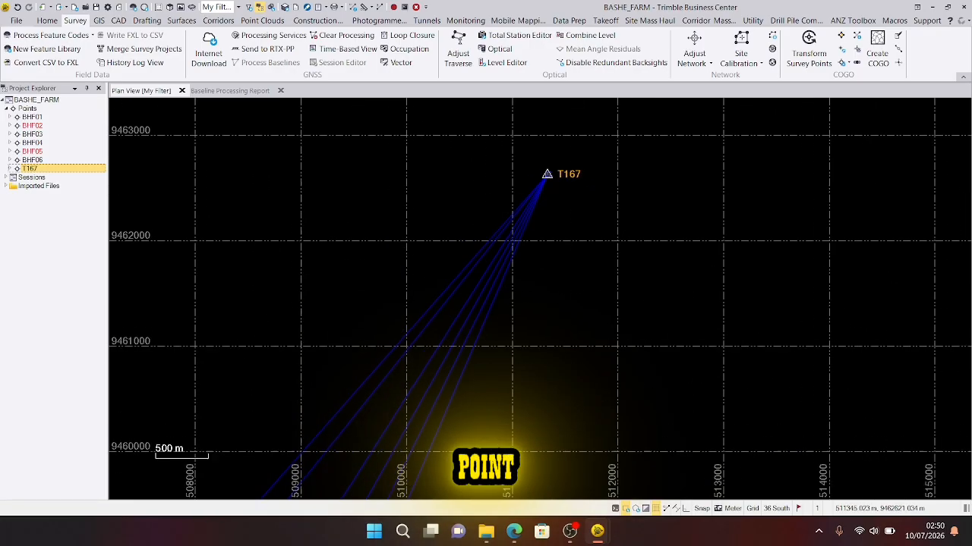
{"action": "scroll", "coordinate": [543, 170], "scroll_direction": "down", "scroll_amount": 2}
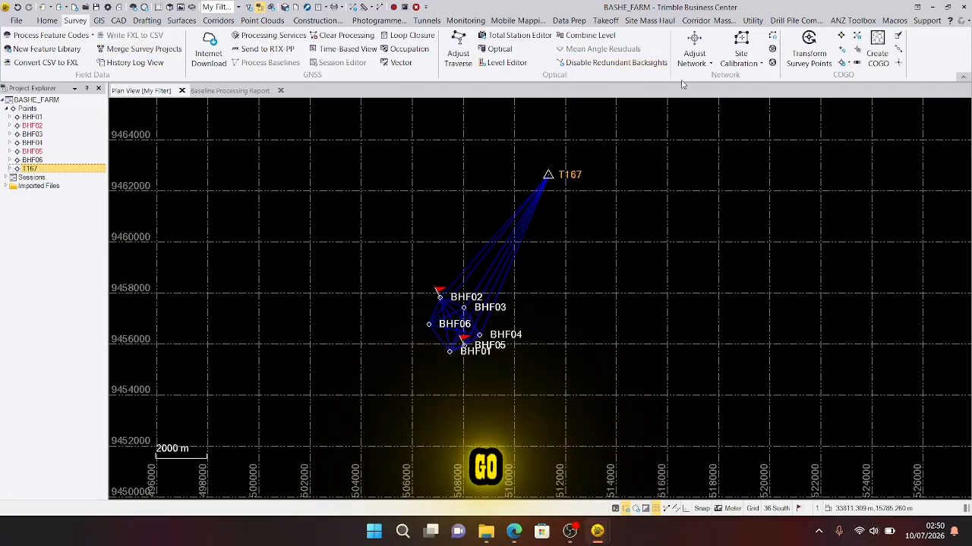
{"action": "left_click", "coordinate": [694, 44]}
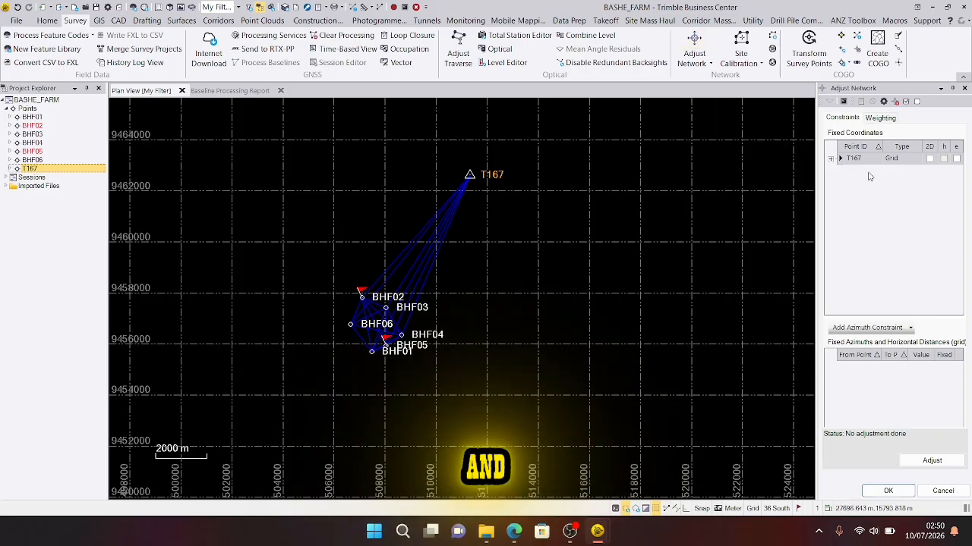
{"action": "left_click", "coordinate": [929, 159]}
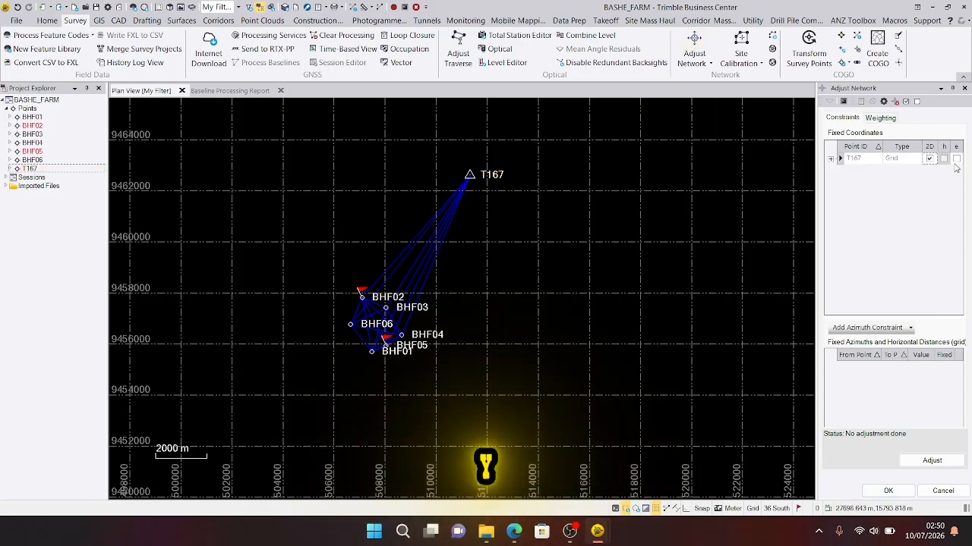
{"action": "left_click", "coordinate": [955, 159]}
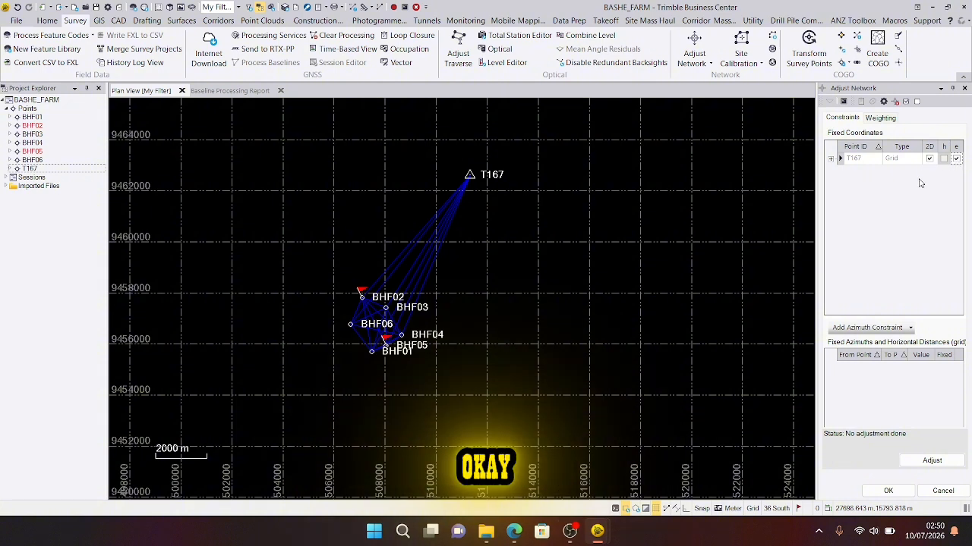
{"action": "left_click", "coordinate": [932, 461]}
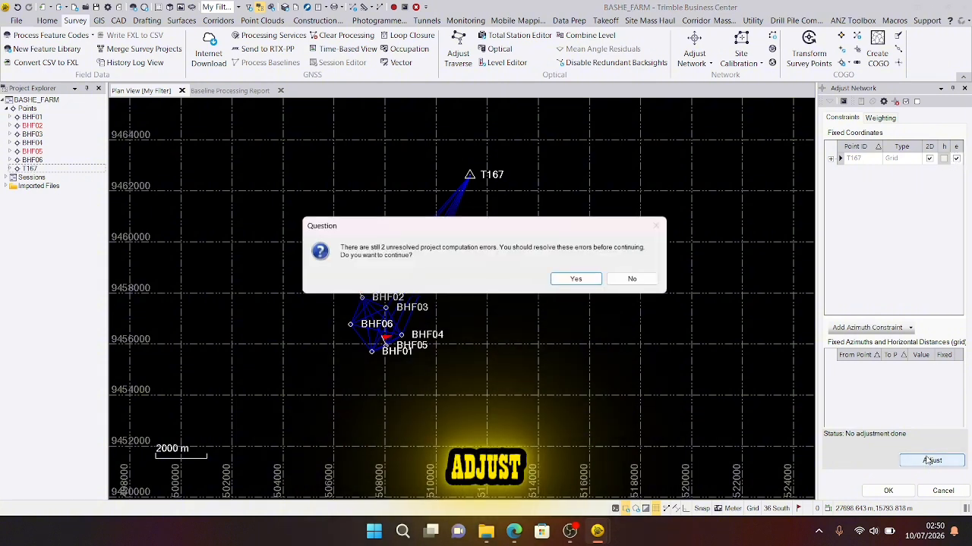
{"action": "left_click", "coordinate": [580, 281]}
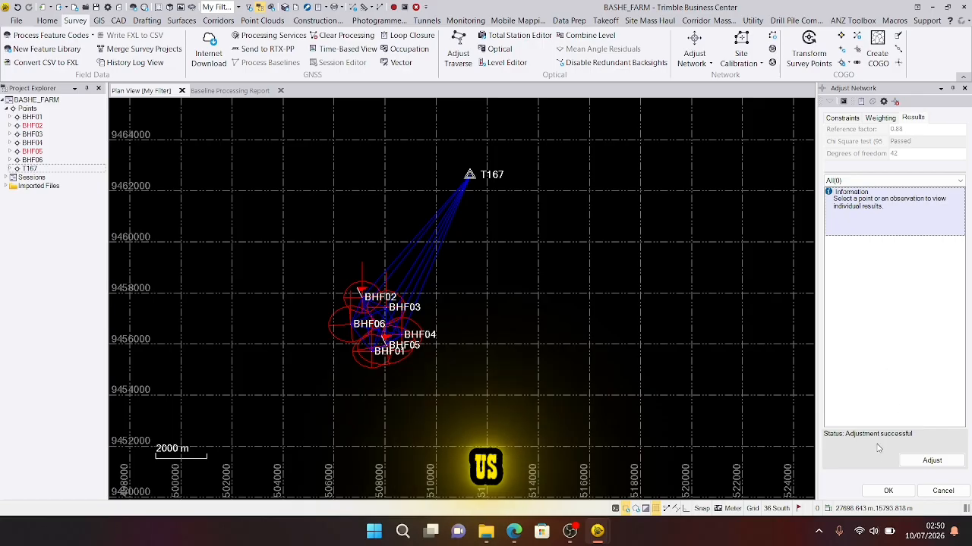
{"action": "left_click", "coordinate": [886, 491]}
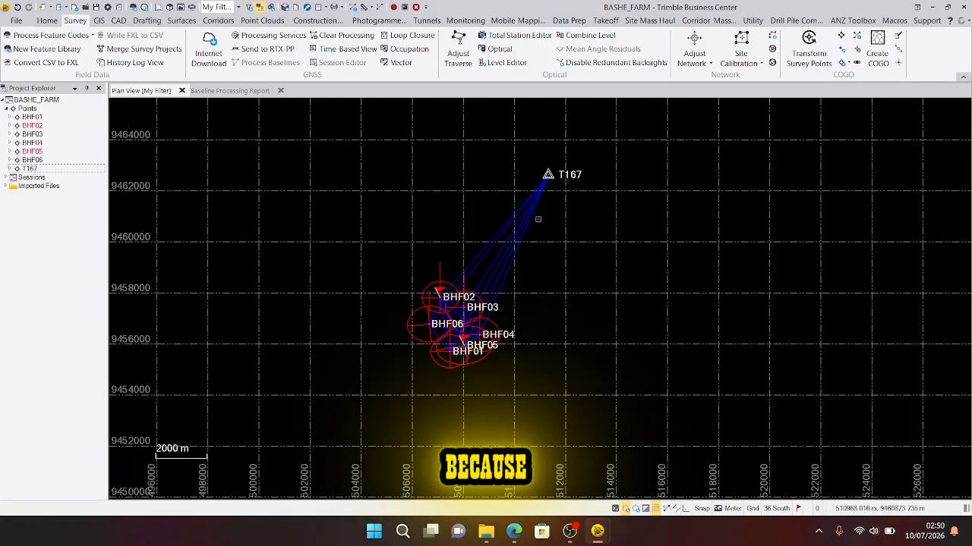
Step: Generate the Network Adjustment Report and examine the easting and northing errors in its adjusted grid coordinates
{"action": "left_click", "coordinate": [325, 8]}
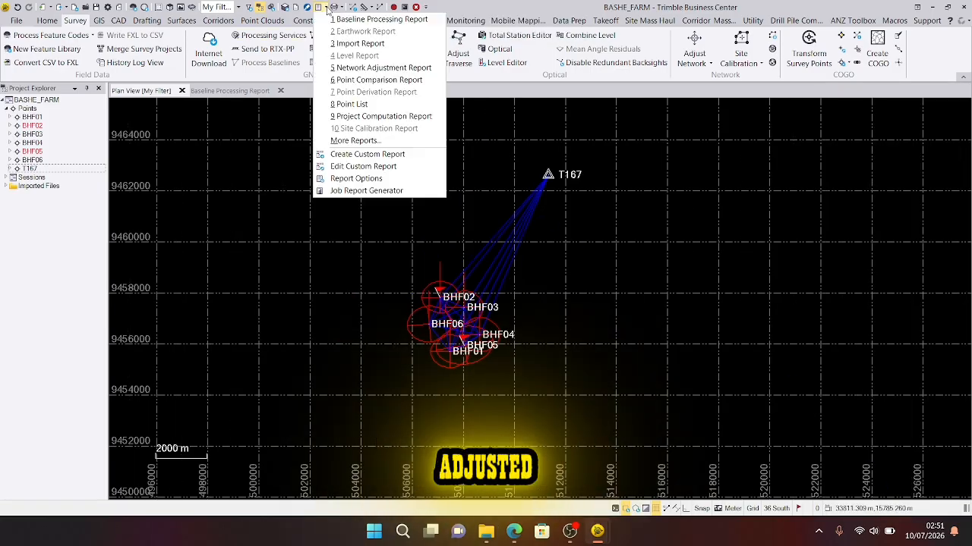
{"action": "left_click", "coordinate": [383, 67]}
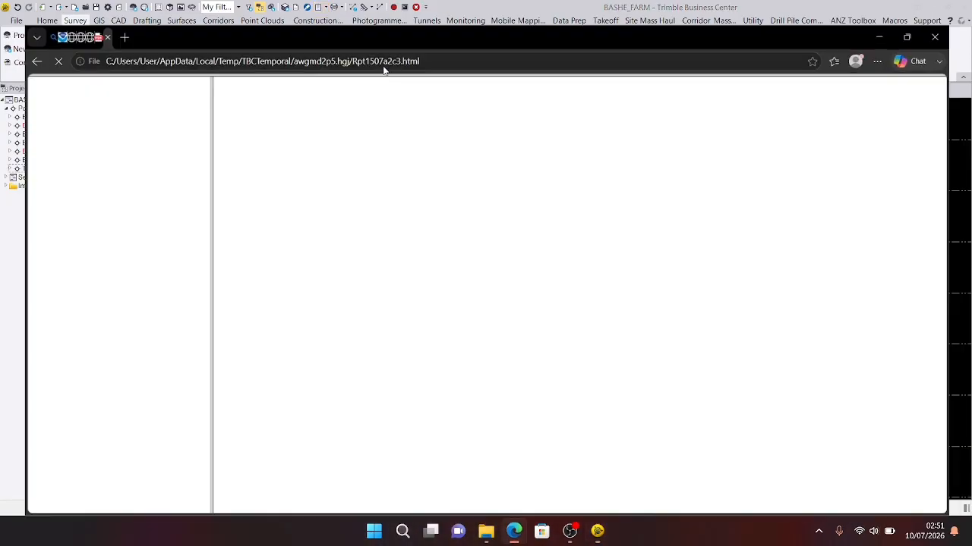
{"action": "scroll", "coordinate": [387, 284], "scroll_direction": "down", "scroll_amount": 12}
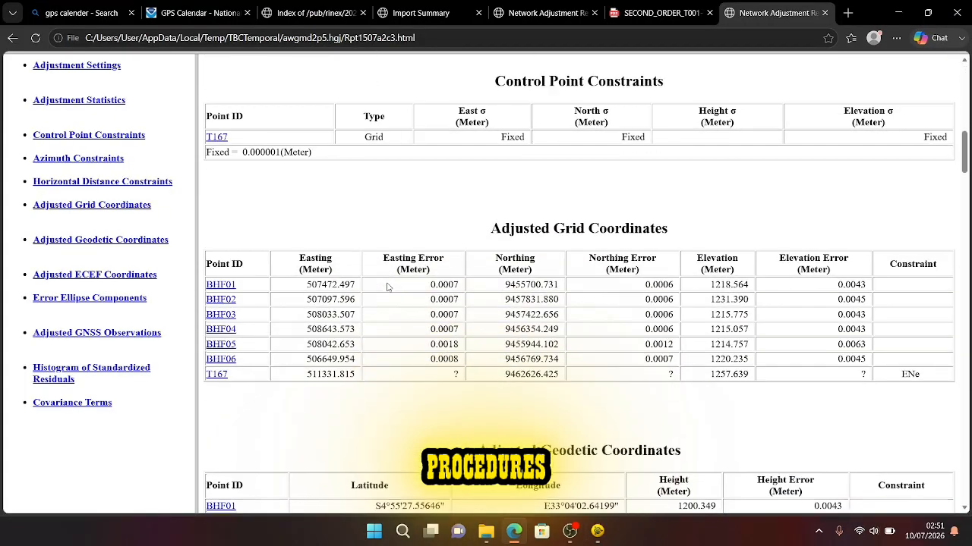
{"action": "scroll", "coordinate": [386, 287], "scroll_direction": "up", "scroll_amount": 4}
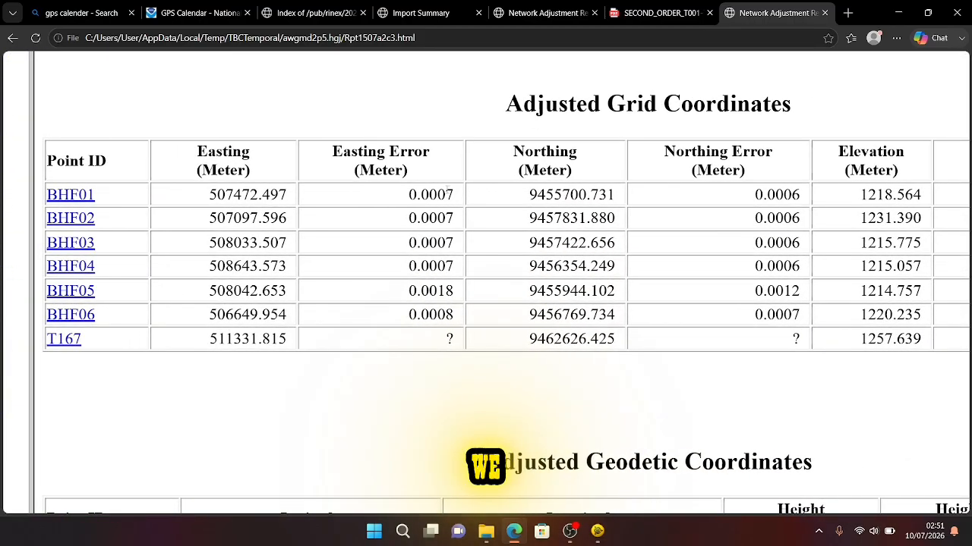
{"action": "left_click_drag", "start_coordinate": [446, 194], "coordinate": [457, 196]}
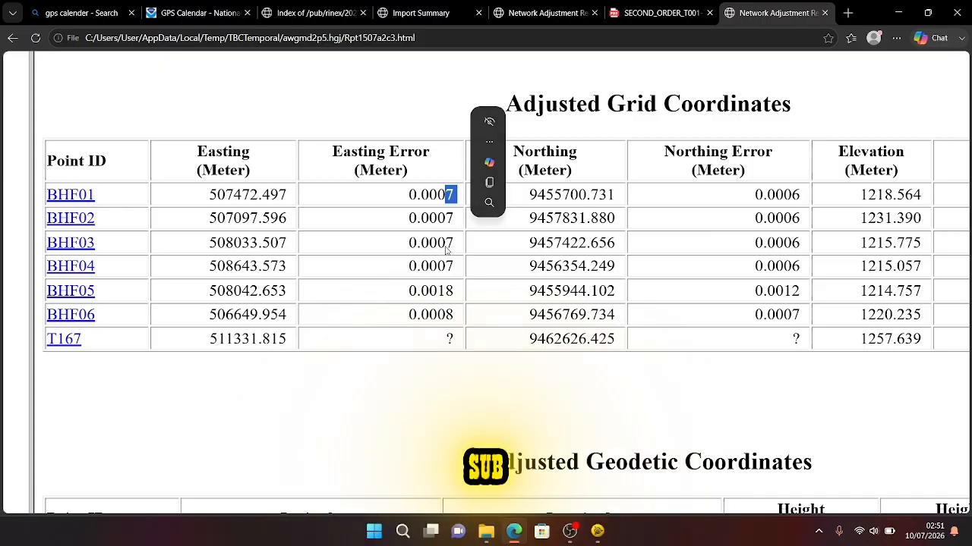
{"action": "left_click_drag", "start_coordinate": [445, 292], "coordinate": [455, 293]}
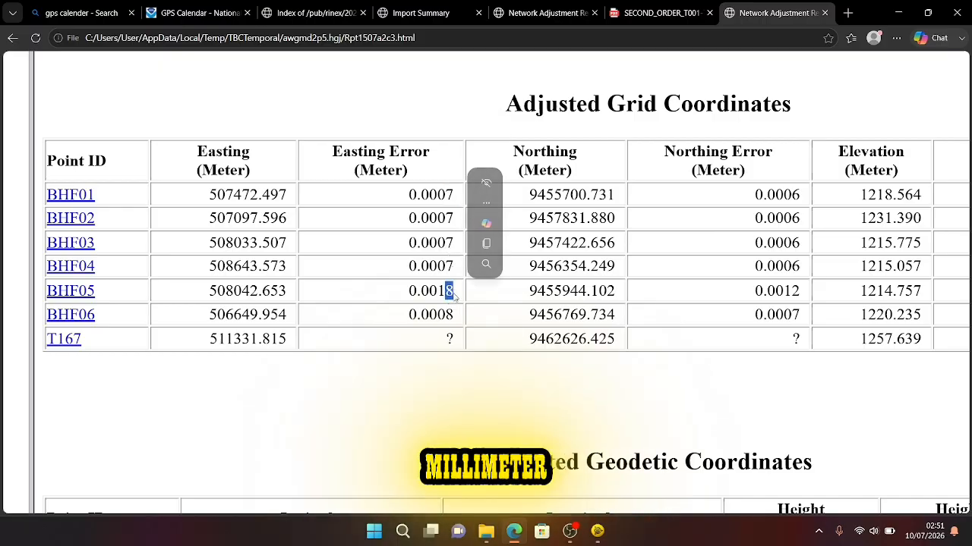
{"action": "left_click_drag", "start_coordinate": [596, 315], "coordinate": [589, 315]}
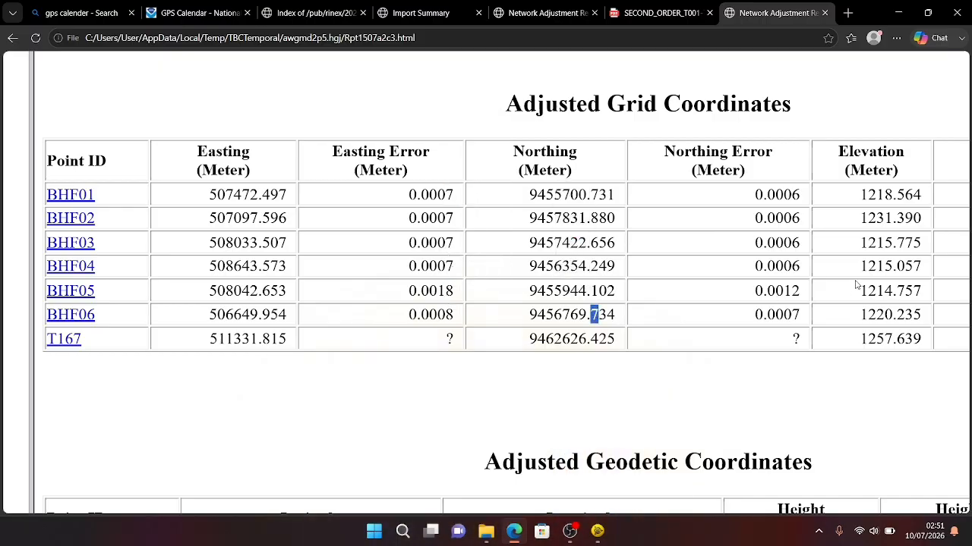
Step: Examine the elevations, elevation errors and constraint entries in the report's adjusted grid coordinates table
{"action": "scroll", "coordinate": [835, 287], "scroll_direction": "right", "scroll_amount": 1}
{"action": "scroll", "coordinate": [835, 287], "scroll_direction": "up", "scroll_amount": 1}
{"action": "scroll", "coordinate": [856, 285], "scroll_direction": "left", "scroll_amount": 2}
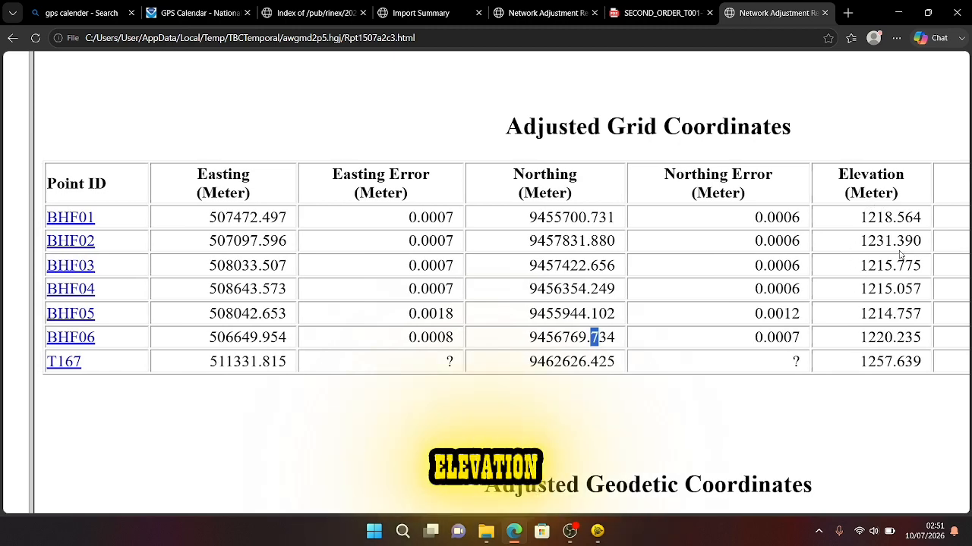
{"action": "scroll", "coordinate": [858, 273], "scroll_direction": "right", "scroll_amount": 4}
{"action": "scroll", "coordinate": [858, 273], "scroll_direction": "up", "scroll_amount": 1}
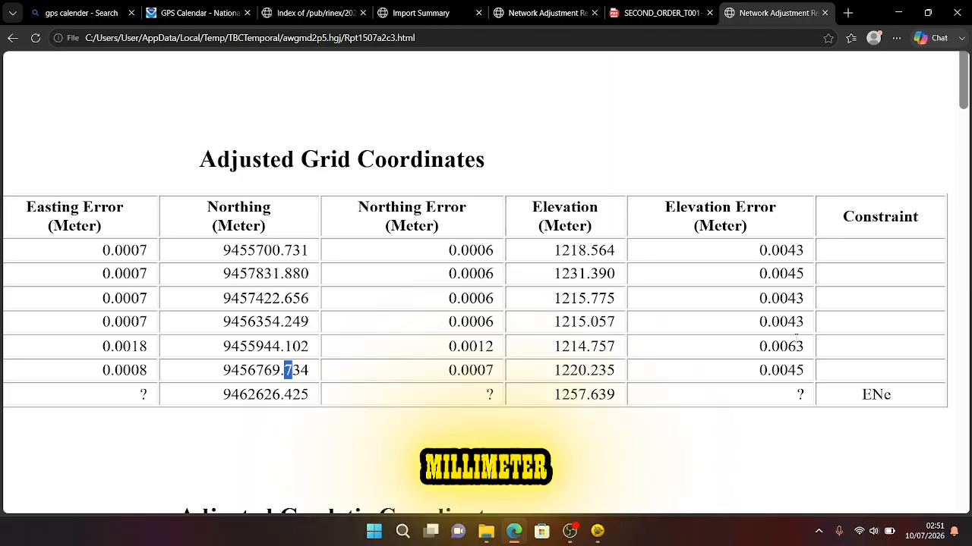
{"action": "left_click", "coordinate": [799, 348]}
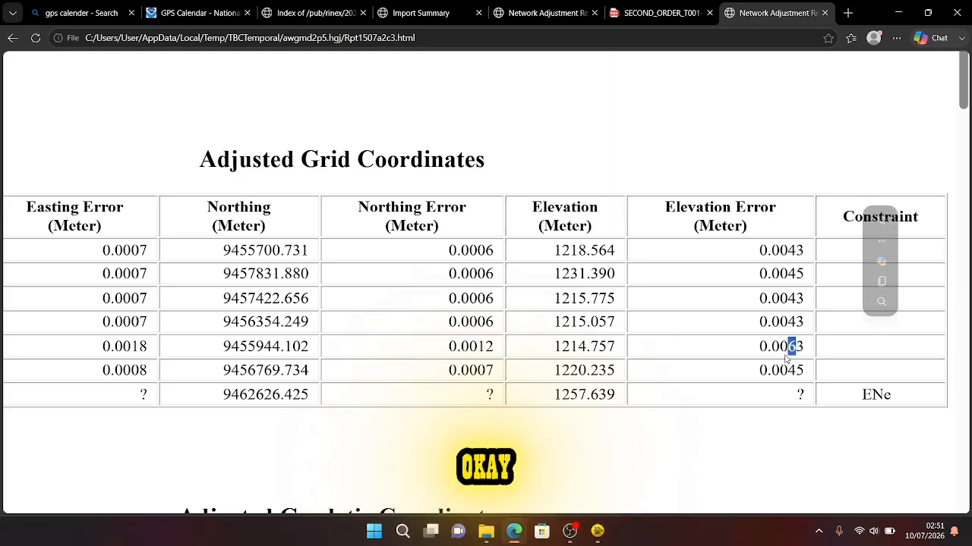
{"action": "scroll", "coordinate": [732, 378], "scroll_direction": "down", "scroll_amount": 5, "text": "ctrl"}
{"action": "scroll", "coordinate": [732, 378], "scroll_direction": "up", "scroll_amount": 5, "text": "ctrl"}
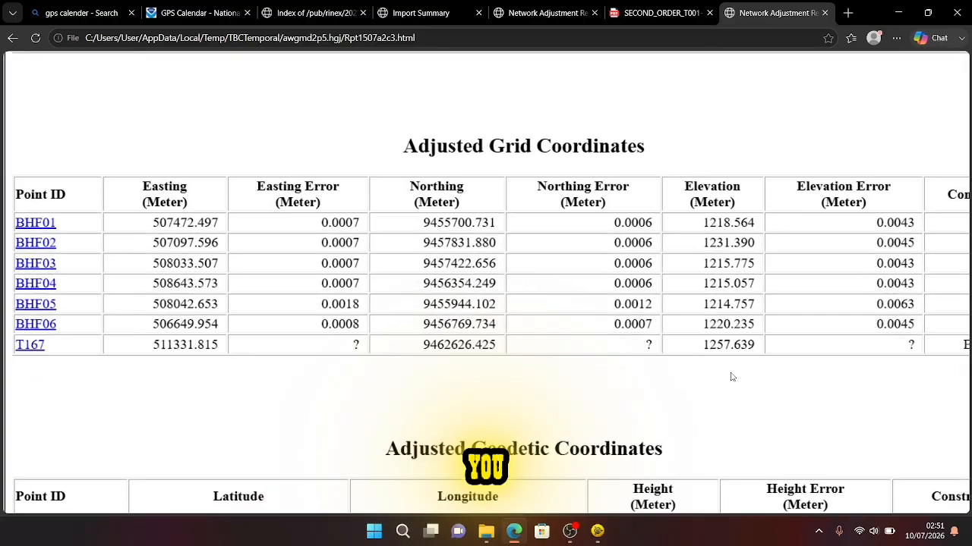
{"action": "scroll", "coordinate": [731, 377], "scroll_direction": "down", "scroll_amount": 1}
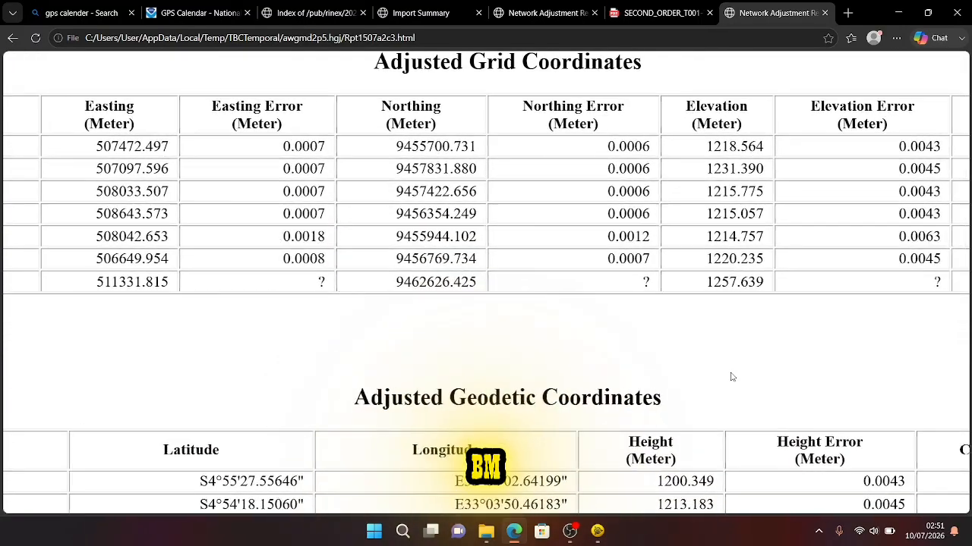
{"action": "scroll", "coordinate": [732, 377], "scroll_direction": "down", "scroll_amount": 3, "text": "ctrl"}
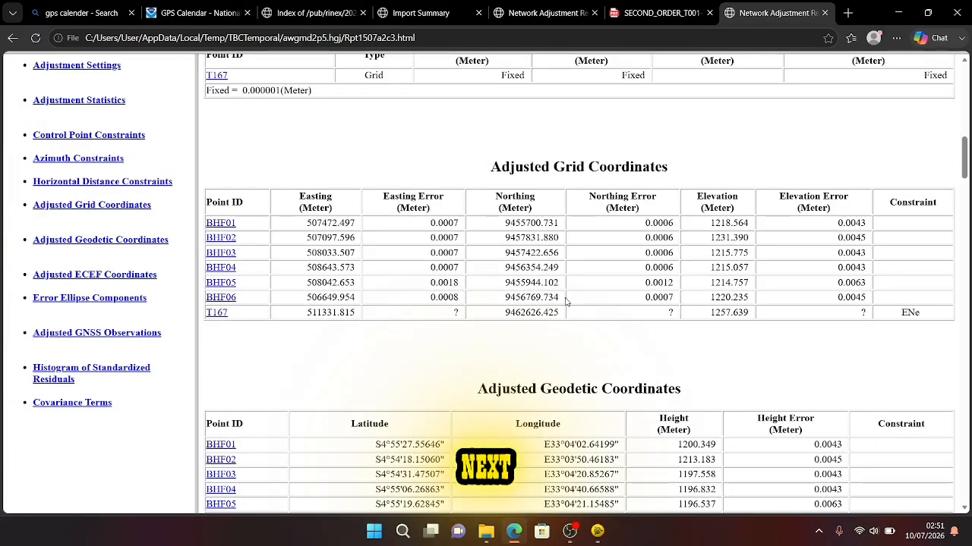
Step: Open the print preview of the Network Adjustment Report for Microsoft Print to PDF and review its pages, including the residuals histogram
{"action": "left_click_drag", "start_coordinate": [516, 249], "coordinate": [495, 361]}
{"action": "key", "text": "ctrl+a"}
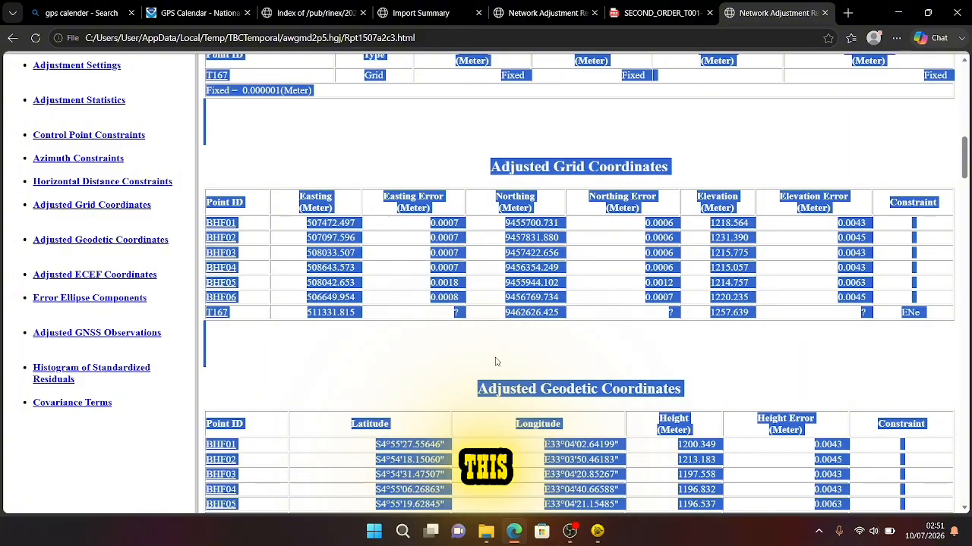
{"action": "left_click", "coordinate": [495, 361]}
{"action": "key", "text": "ctrl+p"}
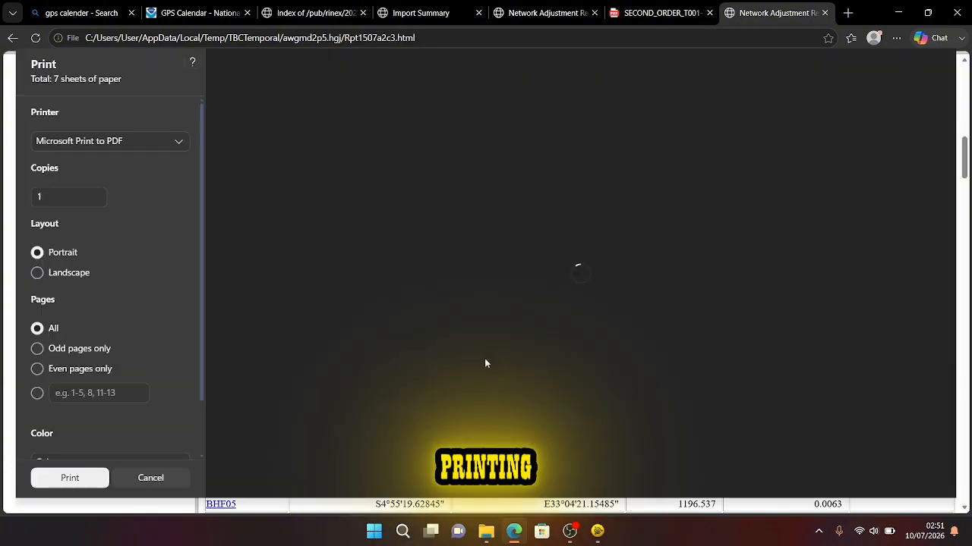
{"action": "scroll", "coordinate": [451, 311], "scroll_direction": "down", "scroll_amount": 20}
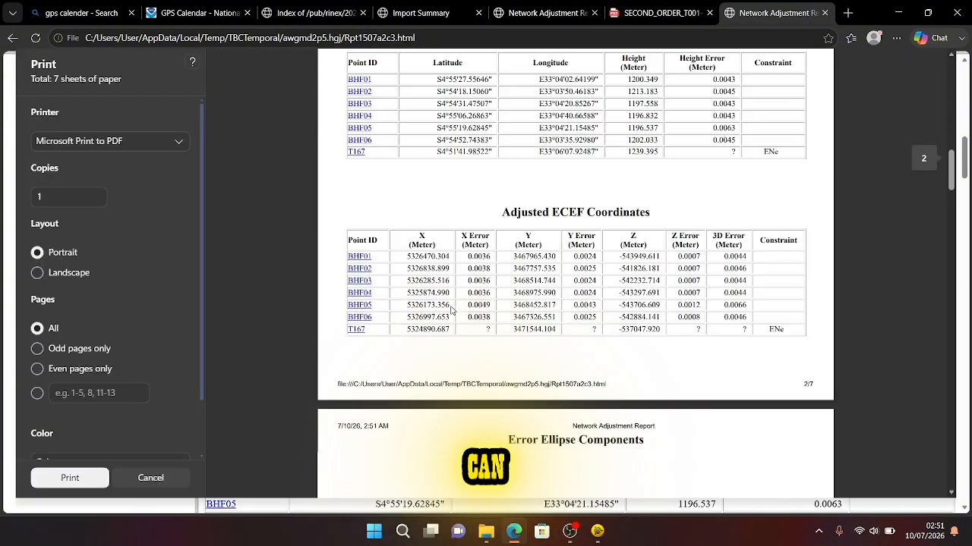
{"action": "scroll", "coordinate": [451, 310], "scroll_direction": "down", "scroll_amount": 3}
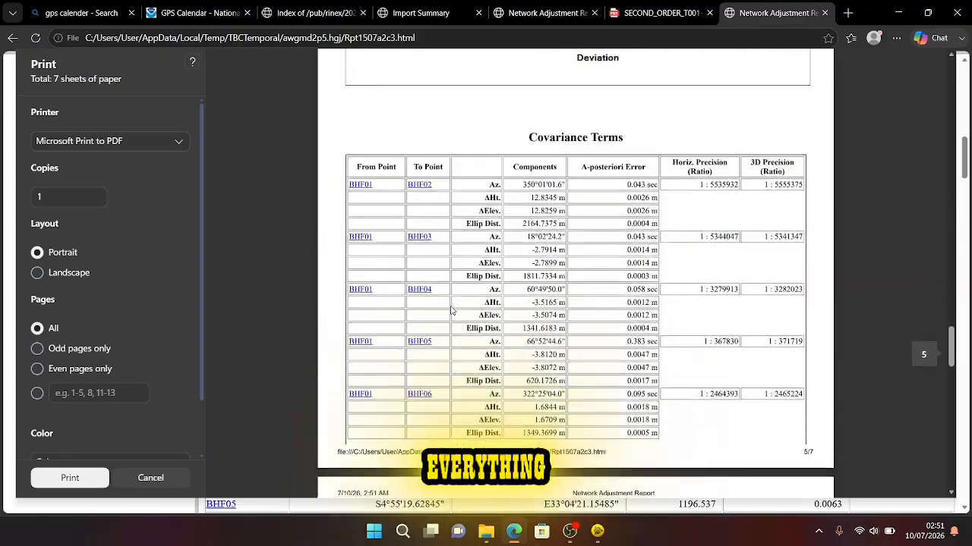
{"action": "scroll", "coordinate": [453, 308], "scroll_direction": "up", "scroll_amount": 3}
{"action": "scroll", "coordinate": [573, 303], "scroll_direction": "up", "scroll_amount": 2, "text": "ctrl"}
{"action": "scroll", "coordinate": [571, 301], "scroll_direction": "down", "scroll_amount": 3, "text": "ctrl"}
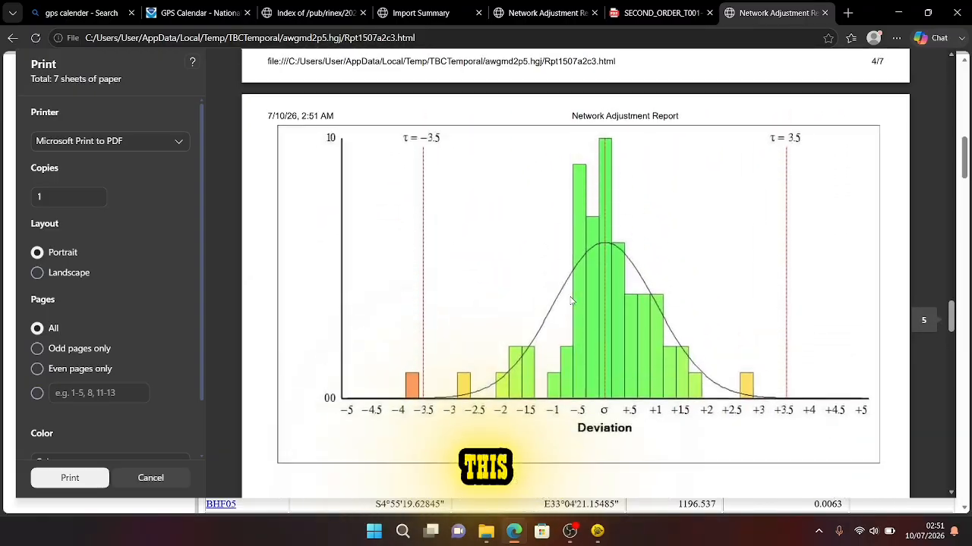
{"action": "scroll", "coordinate": [570, 301], "scroll_direction": "down", "scroll_amount": 10}
{"action": "scroll", "coordinate": [571, 301], "scroll_direction": "up", "scroll_amount": 20}
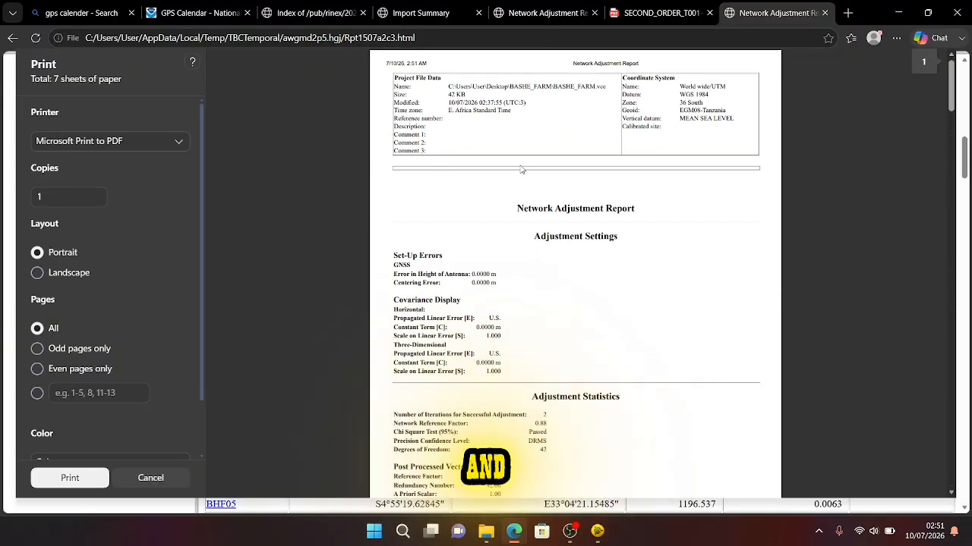
Step: Print the report to PDF and save it in the BASHE_FARM folder as "const net adj Processing Report.pdf"
{"action": "left_click", "coordinate": [72, 480]}
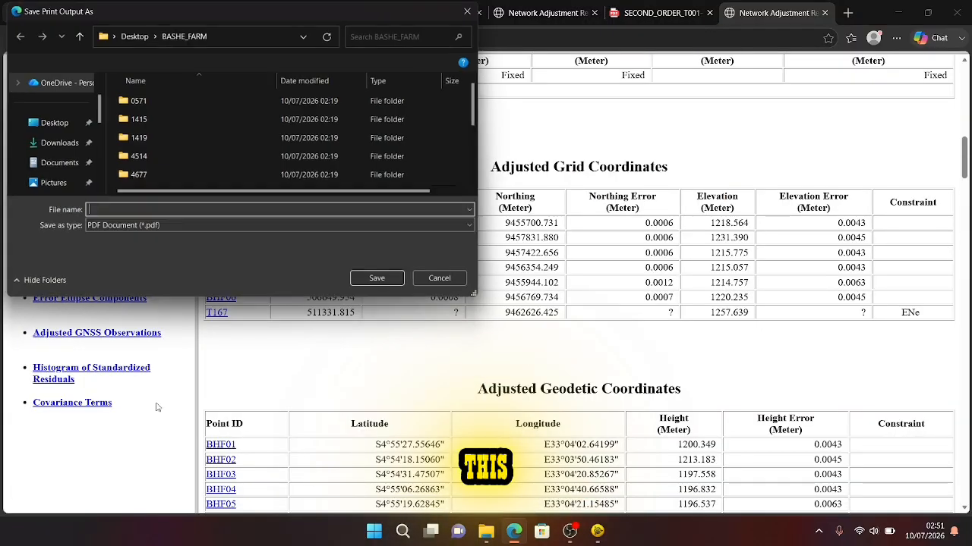
{"action": "scroll", "coordinate": [164, 127], "scroll_direction": "down", "scroll_amount": 3}
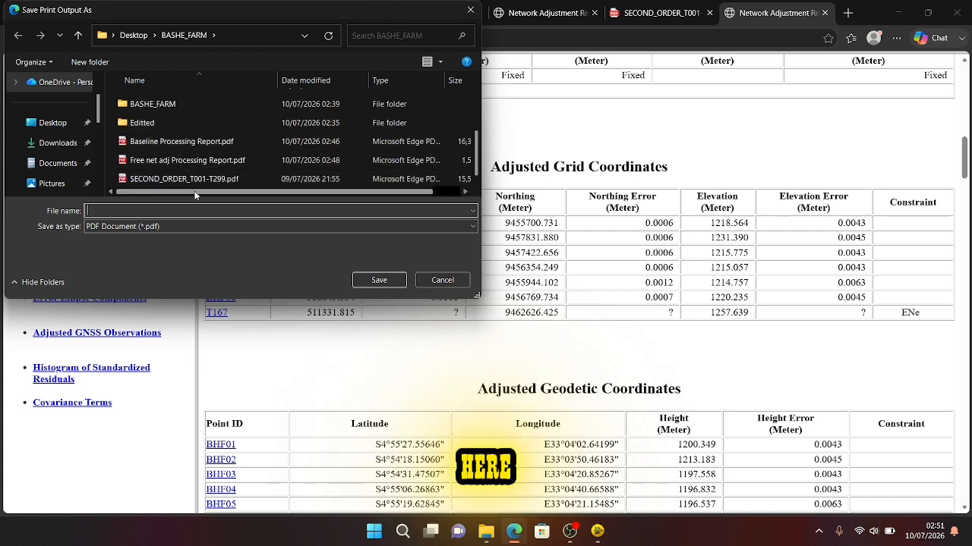
{"action": "left_click", "coordinate": [184, 161]}
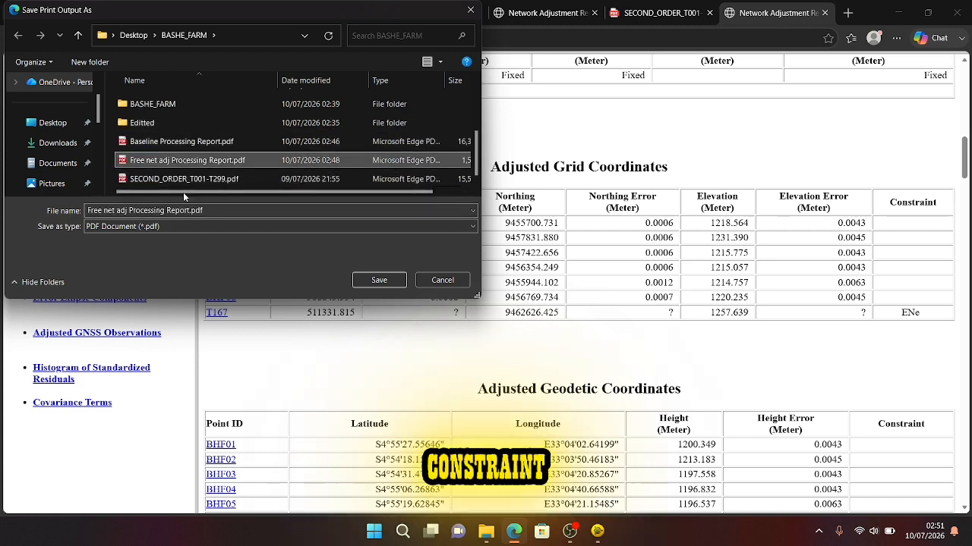
{"action": "left_click", "coordinate": [100, 212]}
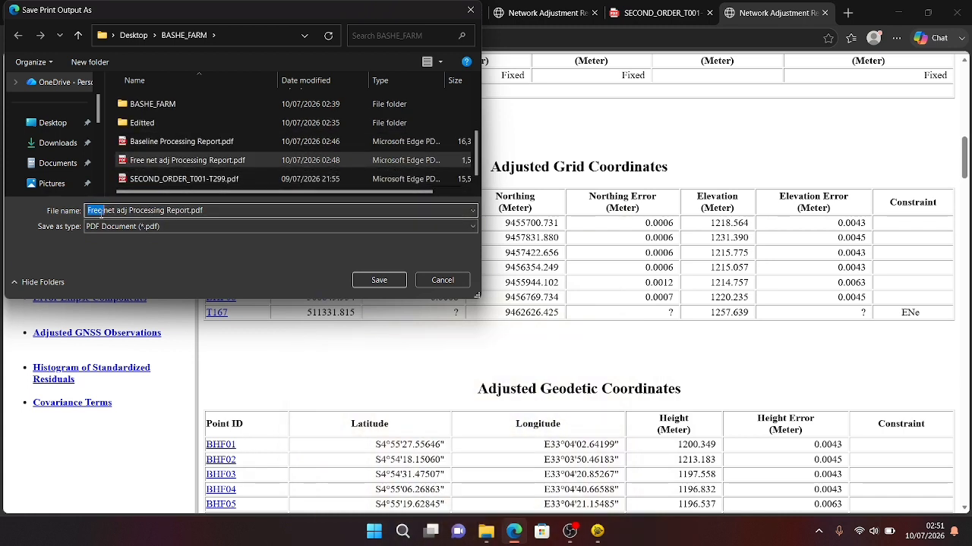
{"action": "type", "text": "con"}
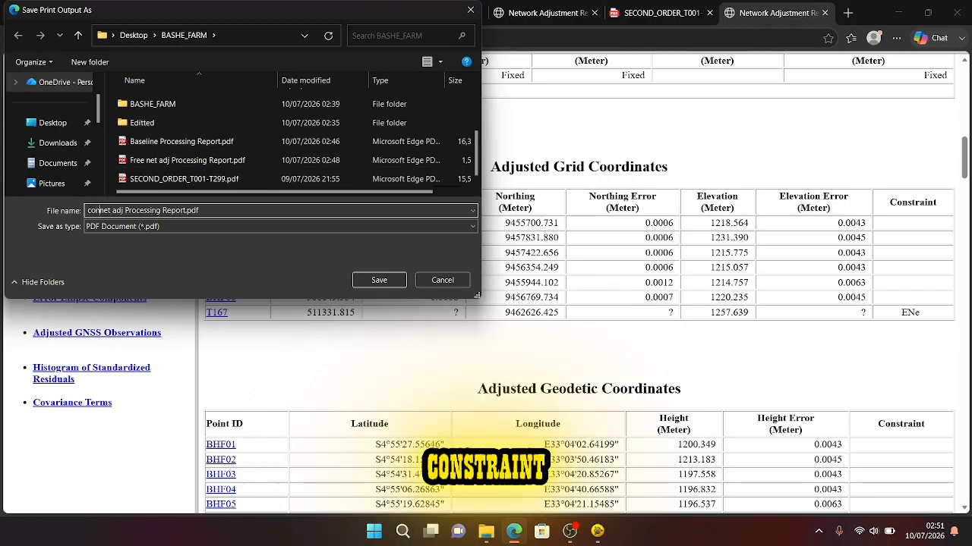
{"action": "type", "text": "st"}
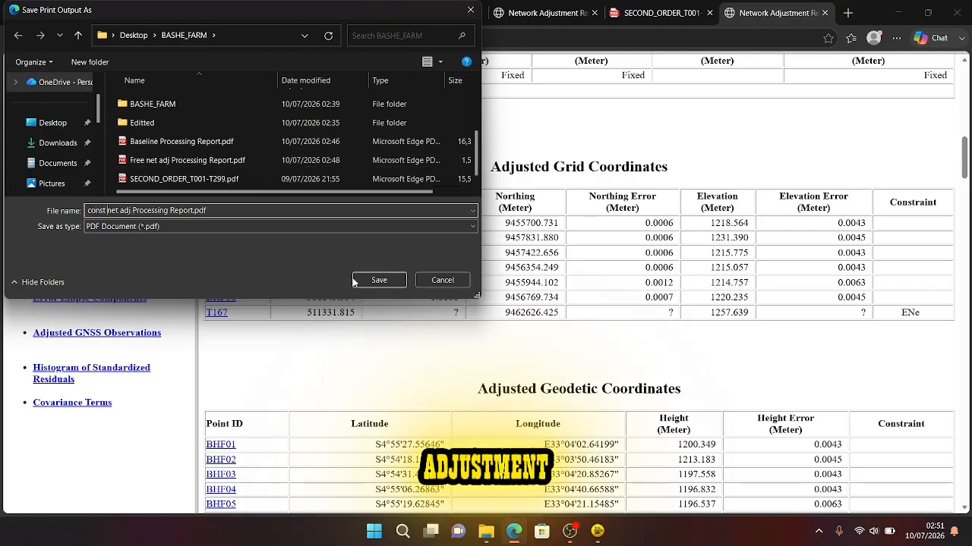
{"action": "left_click", "coordinate": [379, 281]}
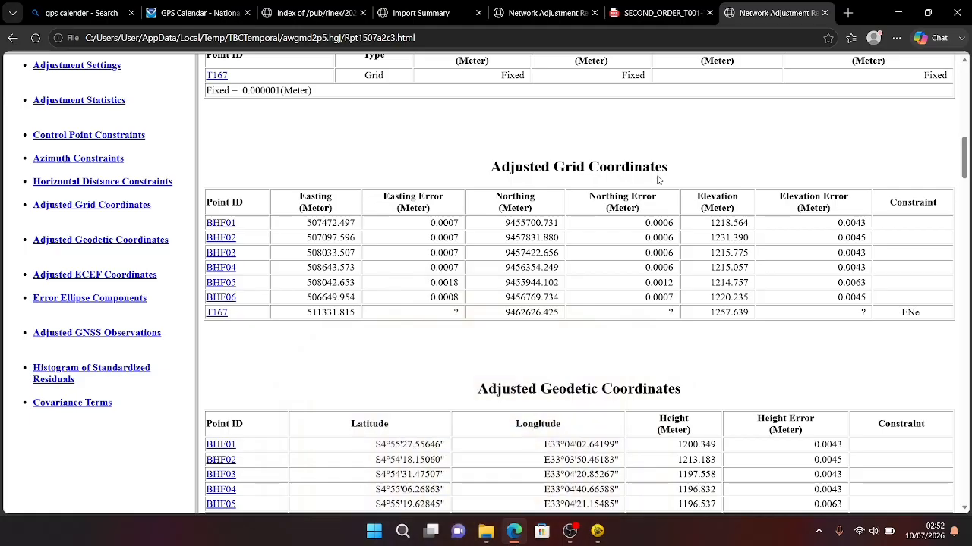
Step: Switch back to Trimble Business Center and close the program
{"action": "left_click", "coordinate": [909, 8]}
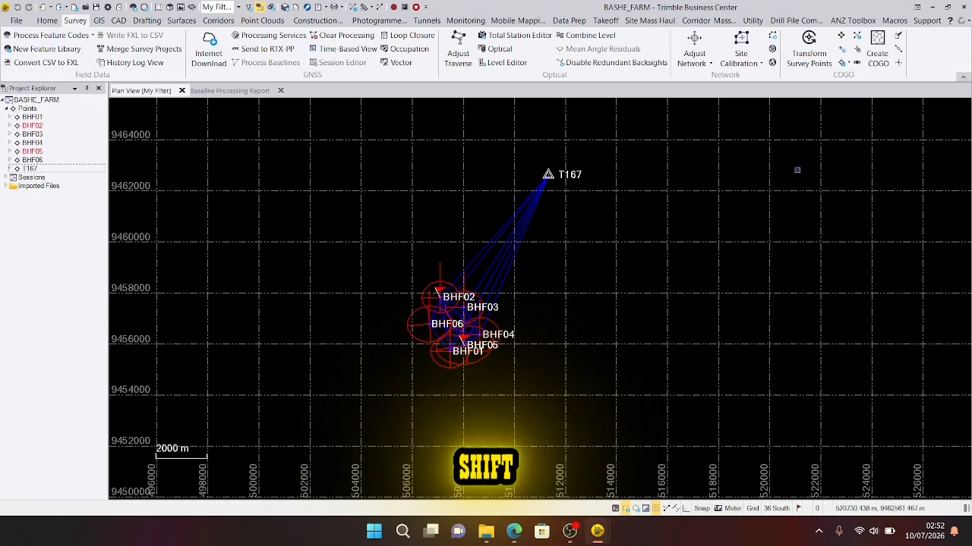
{"action": "left_click", "coordinate": [964, 9]}
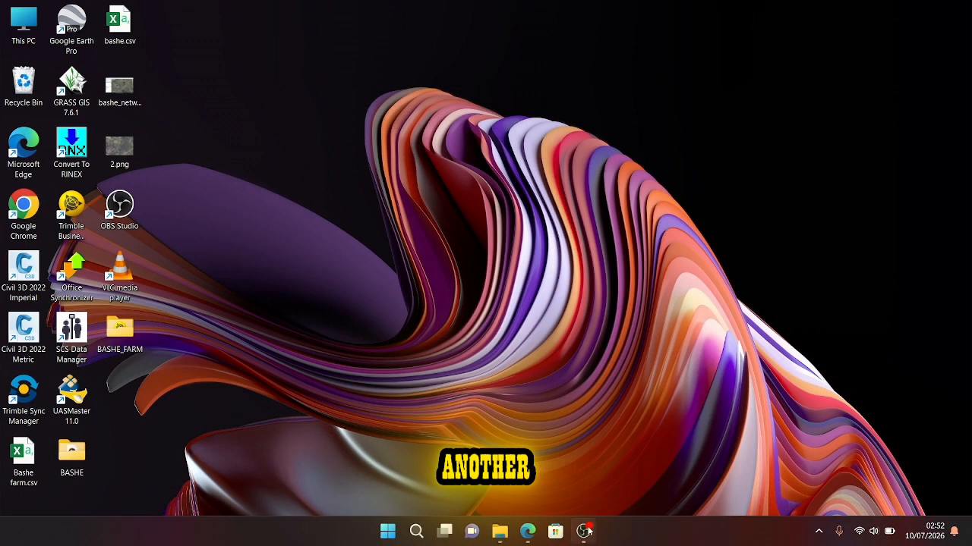
{"action": "mouse_move", "coordinate": [583, 531]}
{"action": "left_click", "coordinate": [583, 490]}
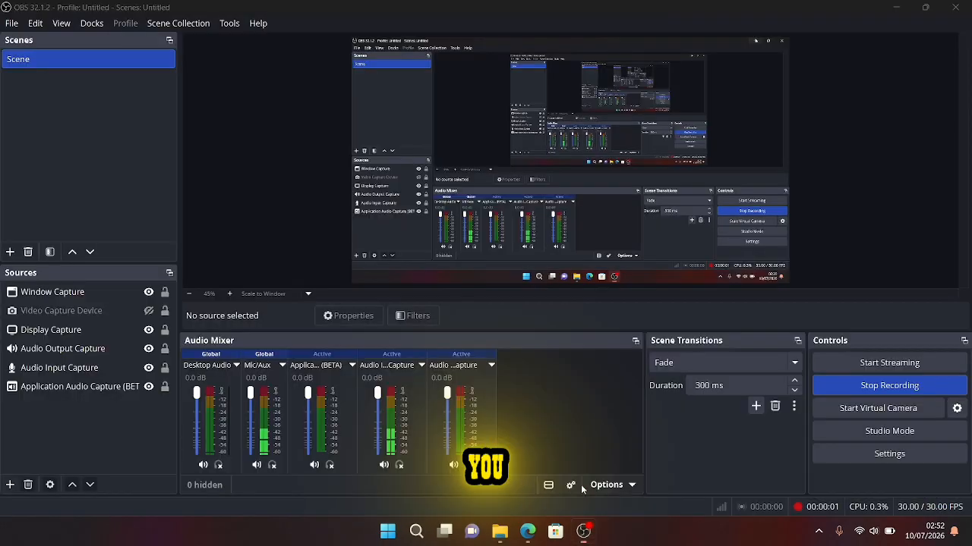